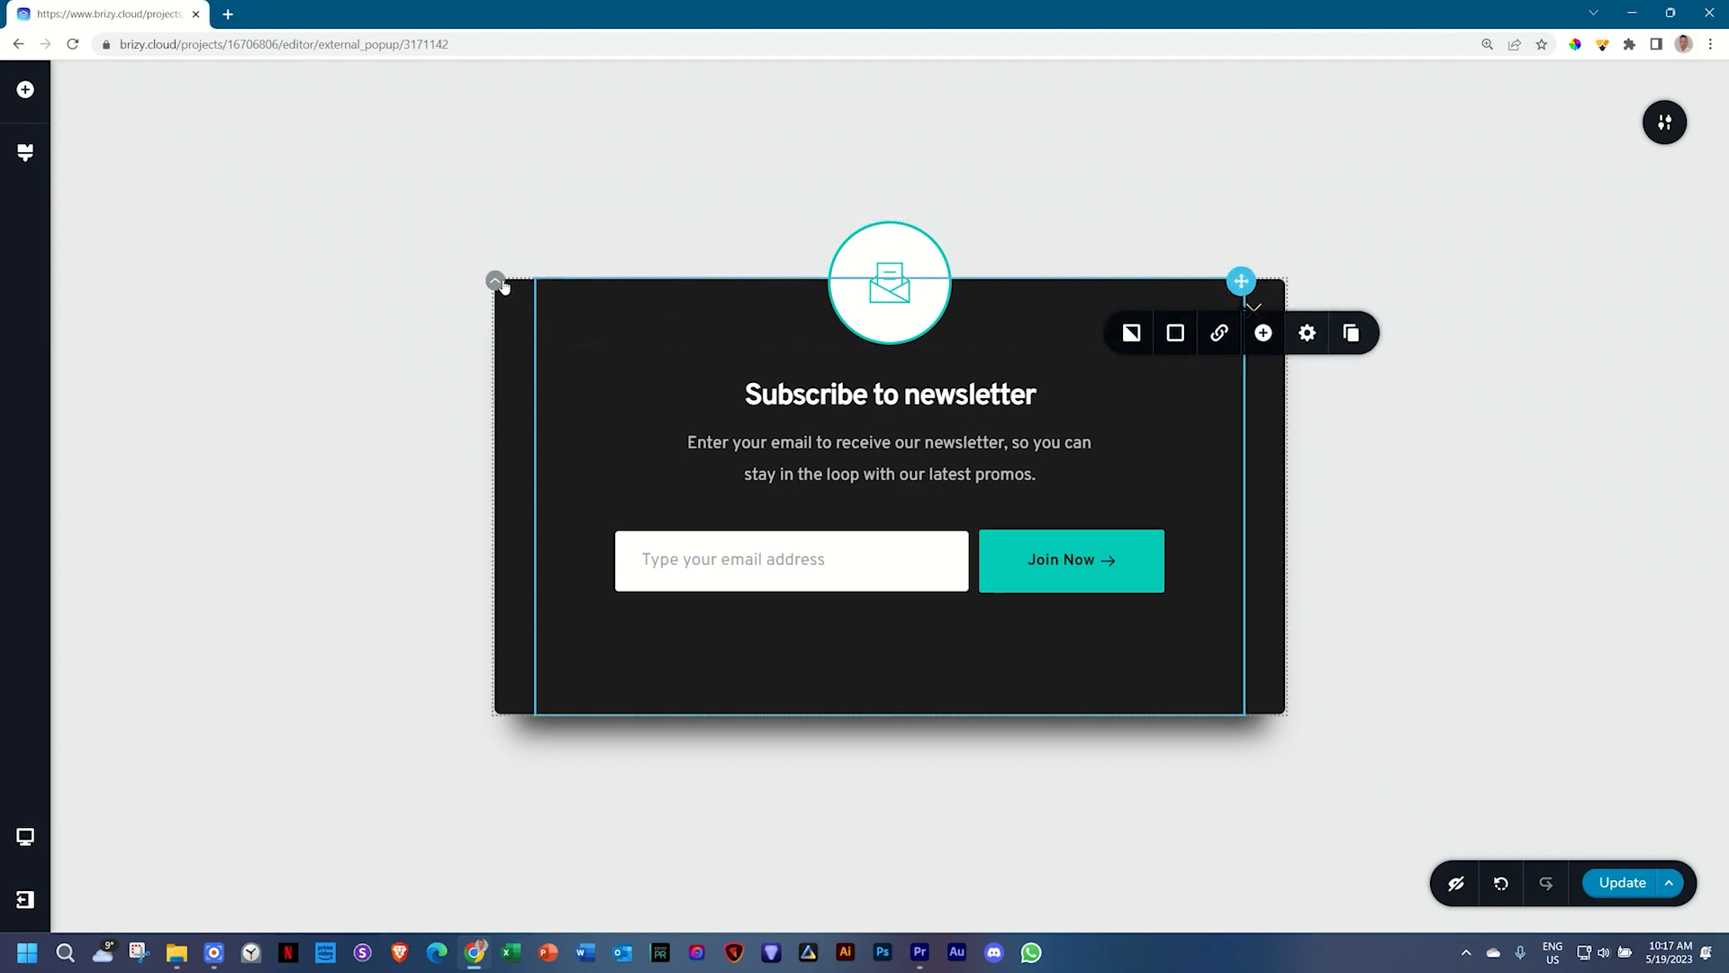
# Step: Delete the current newsletter popup and insert the round yellow "Hey stranger!" popup template from the library
pyautogui.click(496, 282)
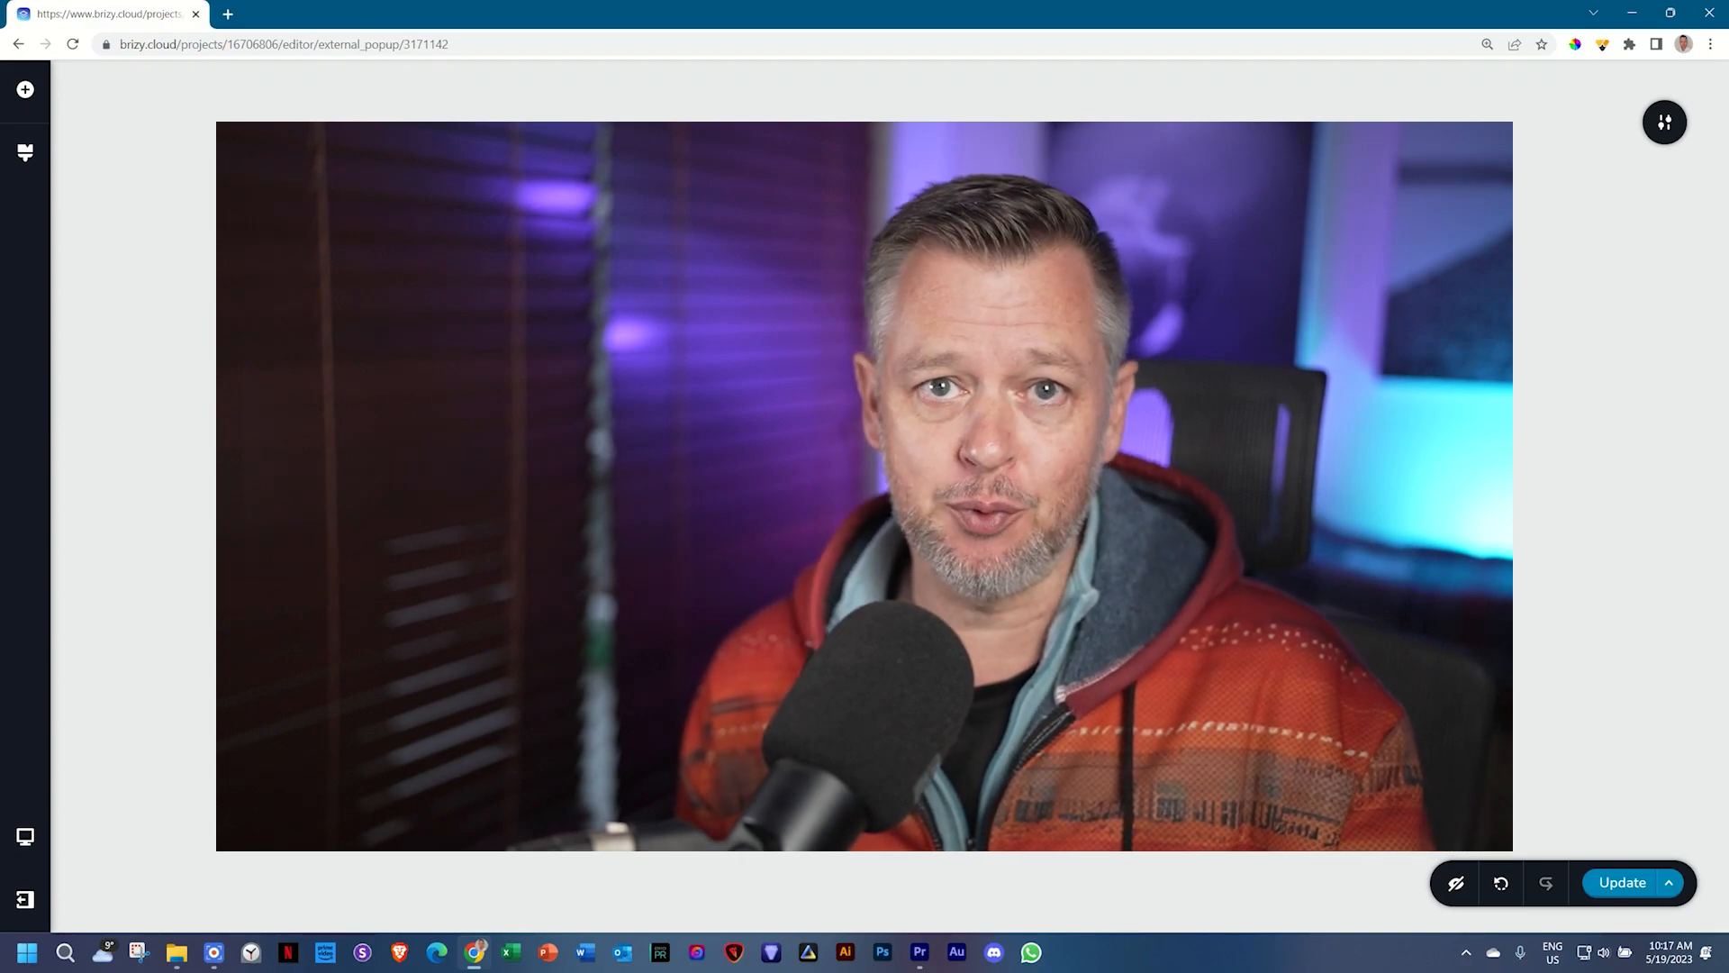
pyautogui.click(1667, 131)
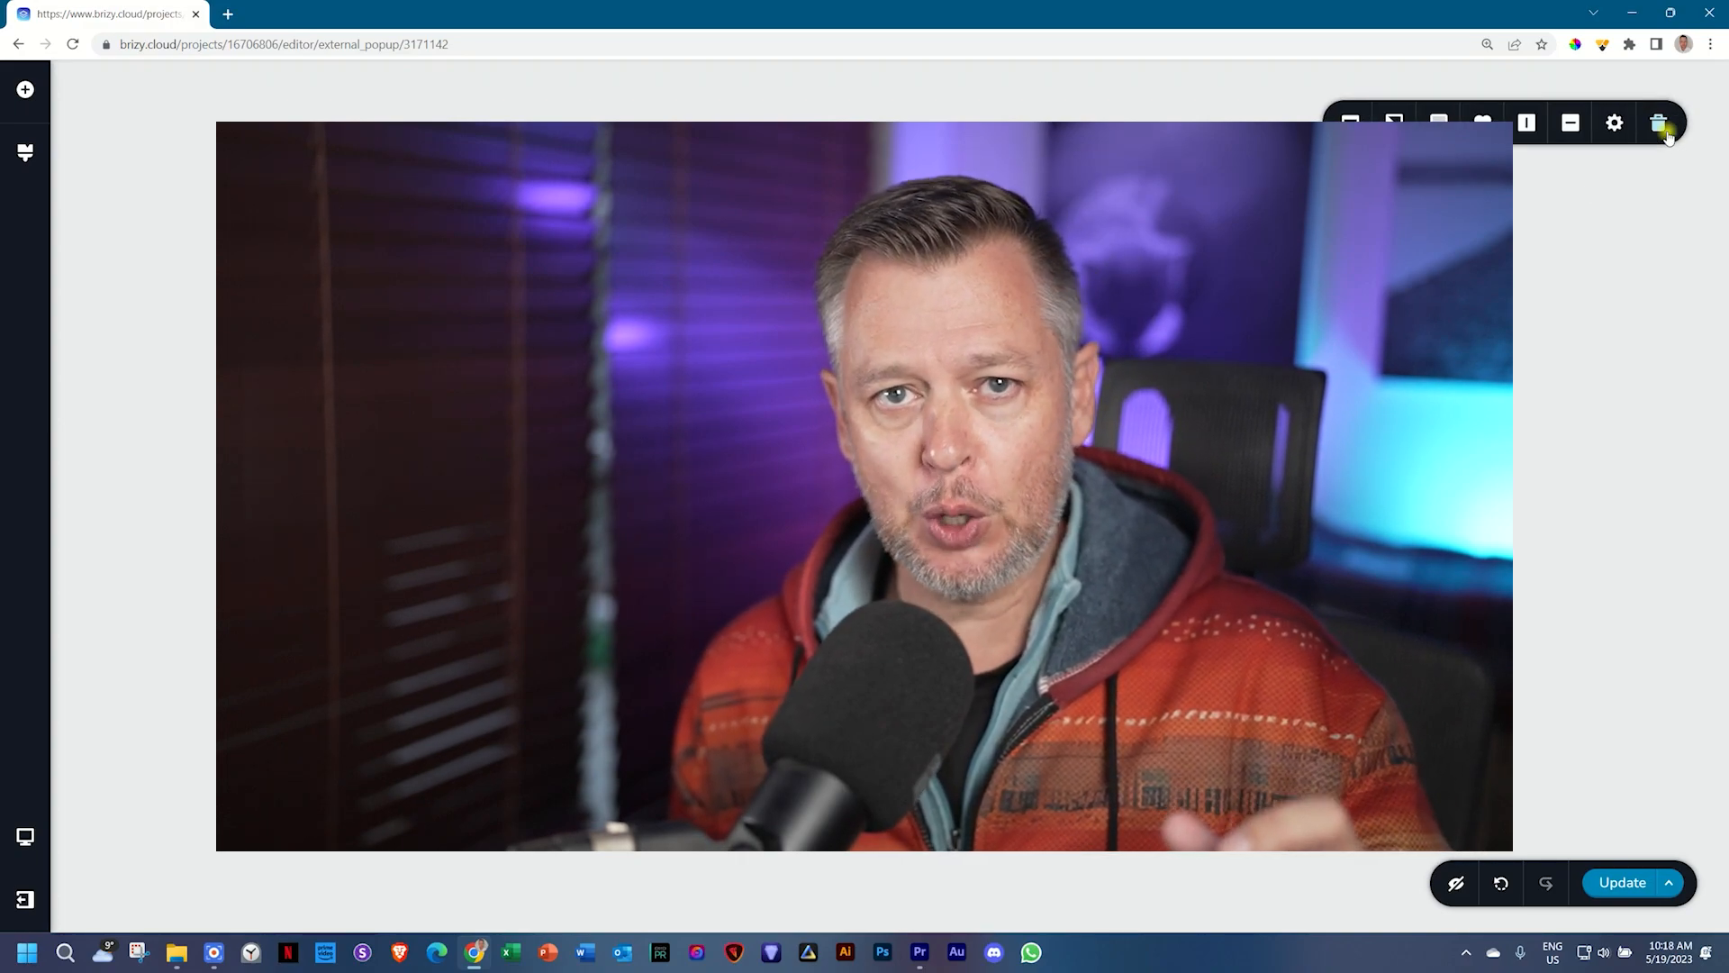
pyautogui.click(1667, 131)
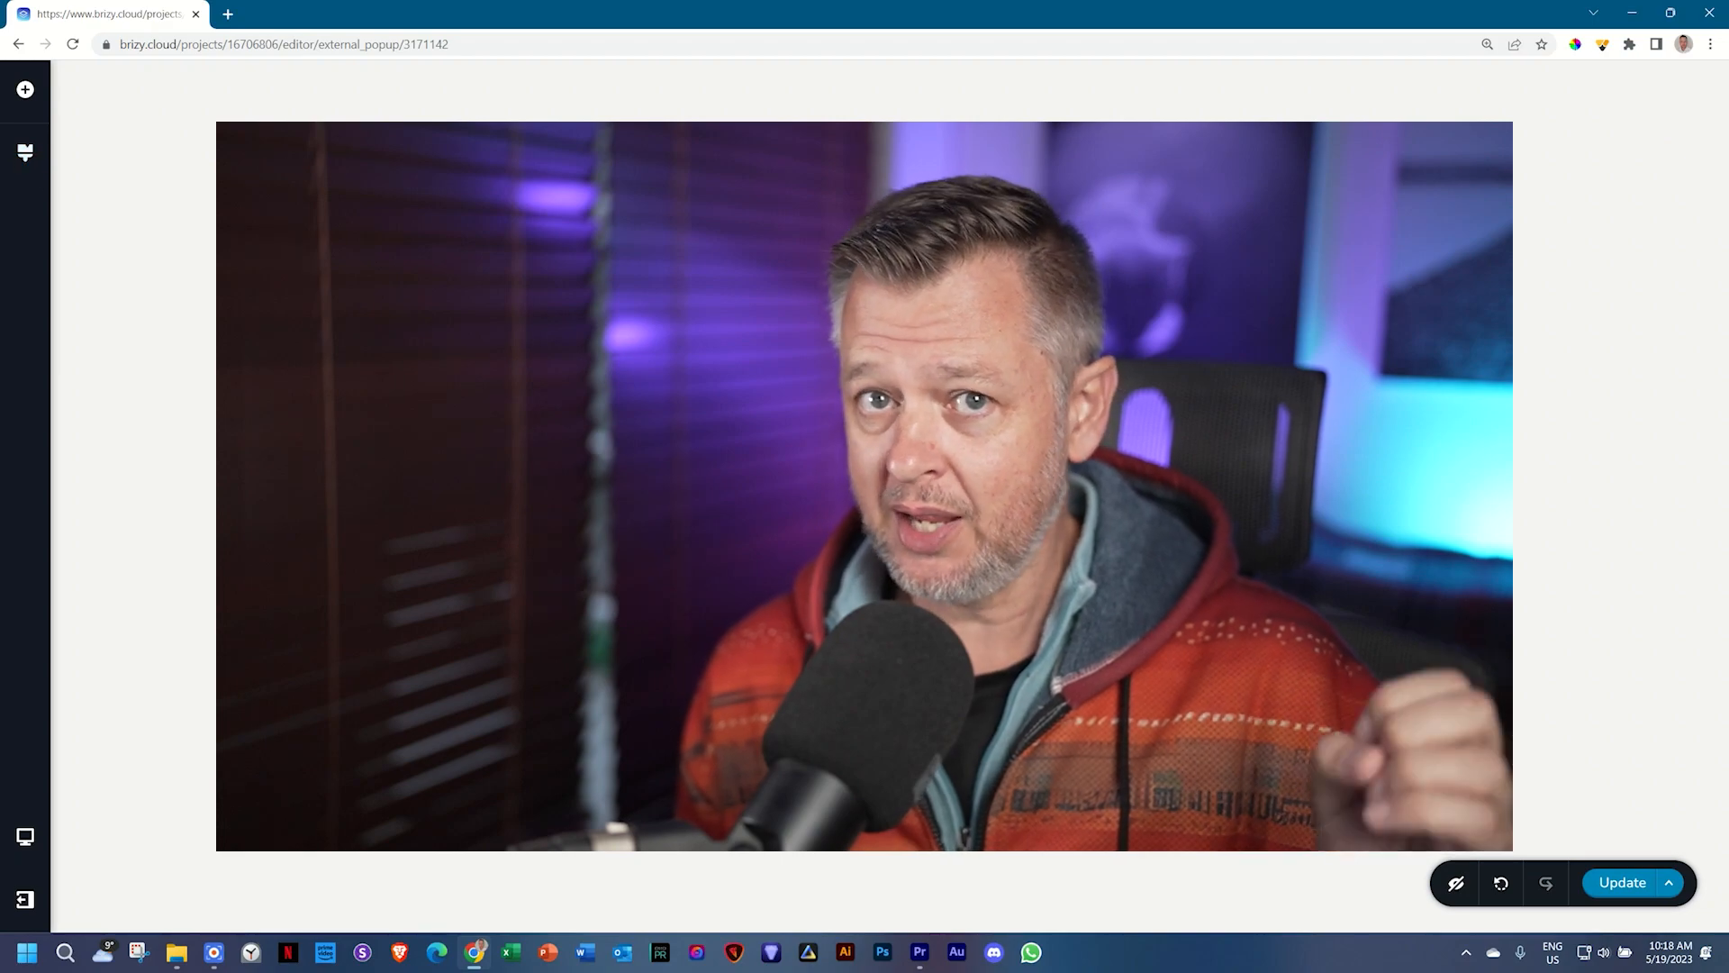
pyautogui.click(890, 496)
pyautogui.scroll(-15, 890, 496)
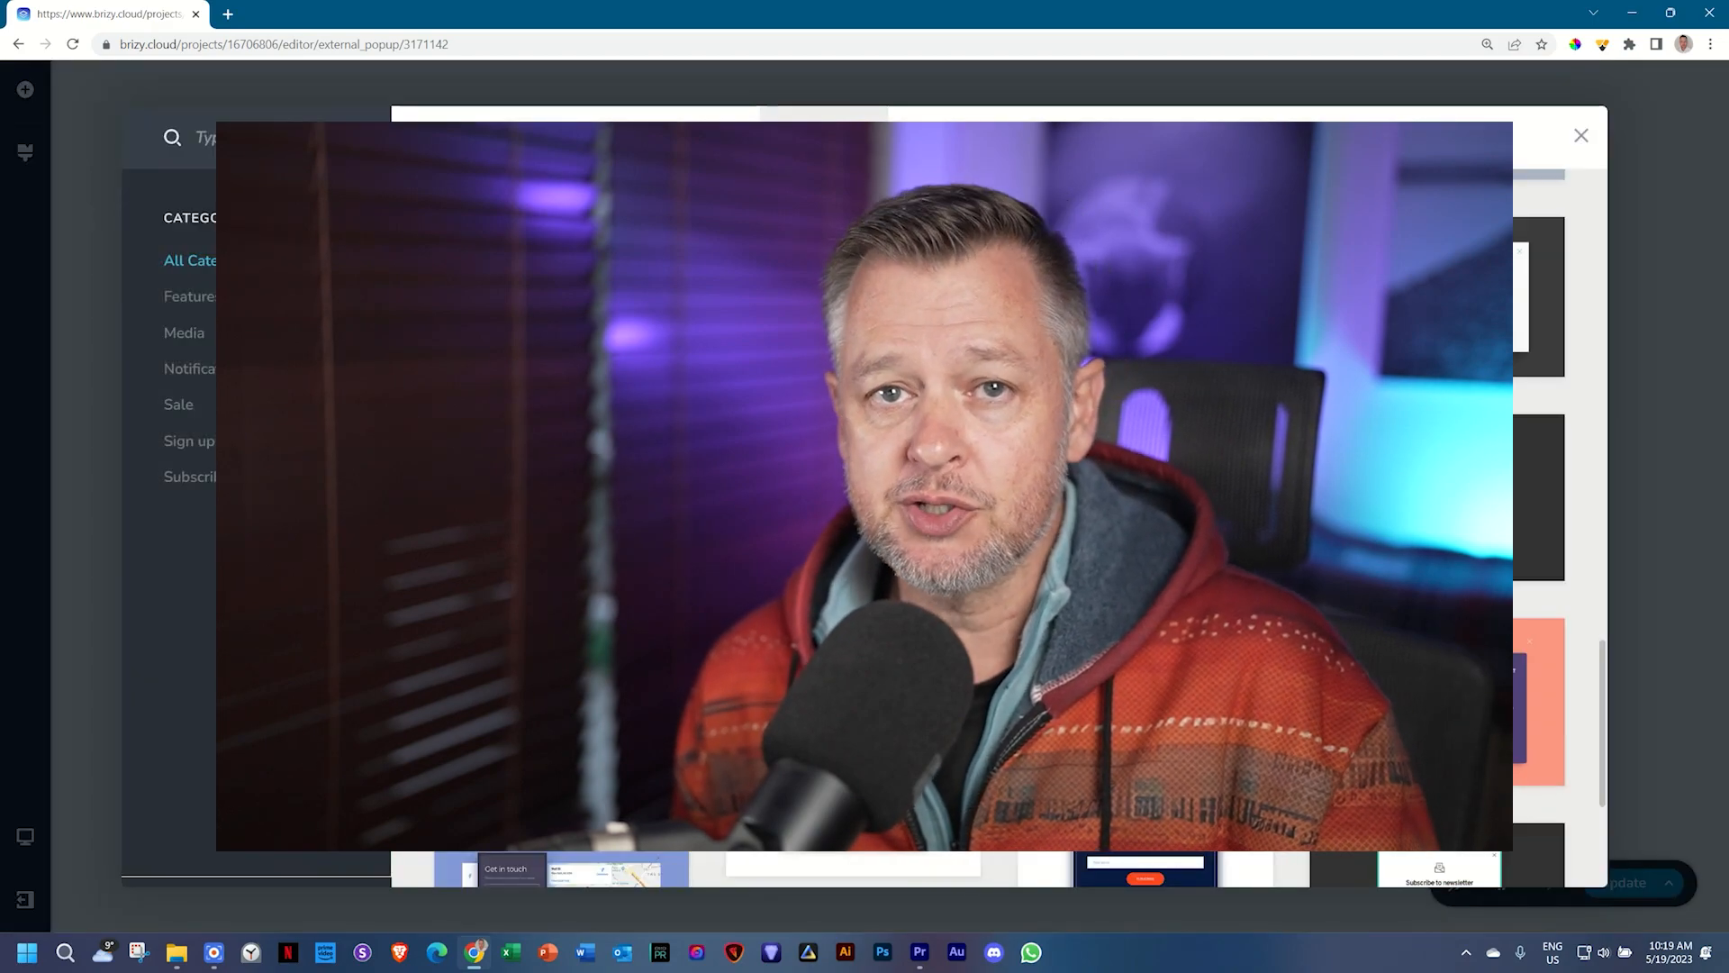
pyautogui.click(564, 696)
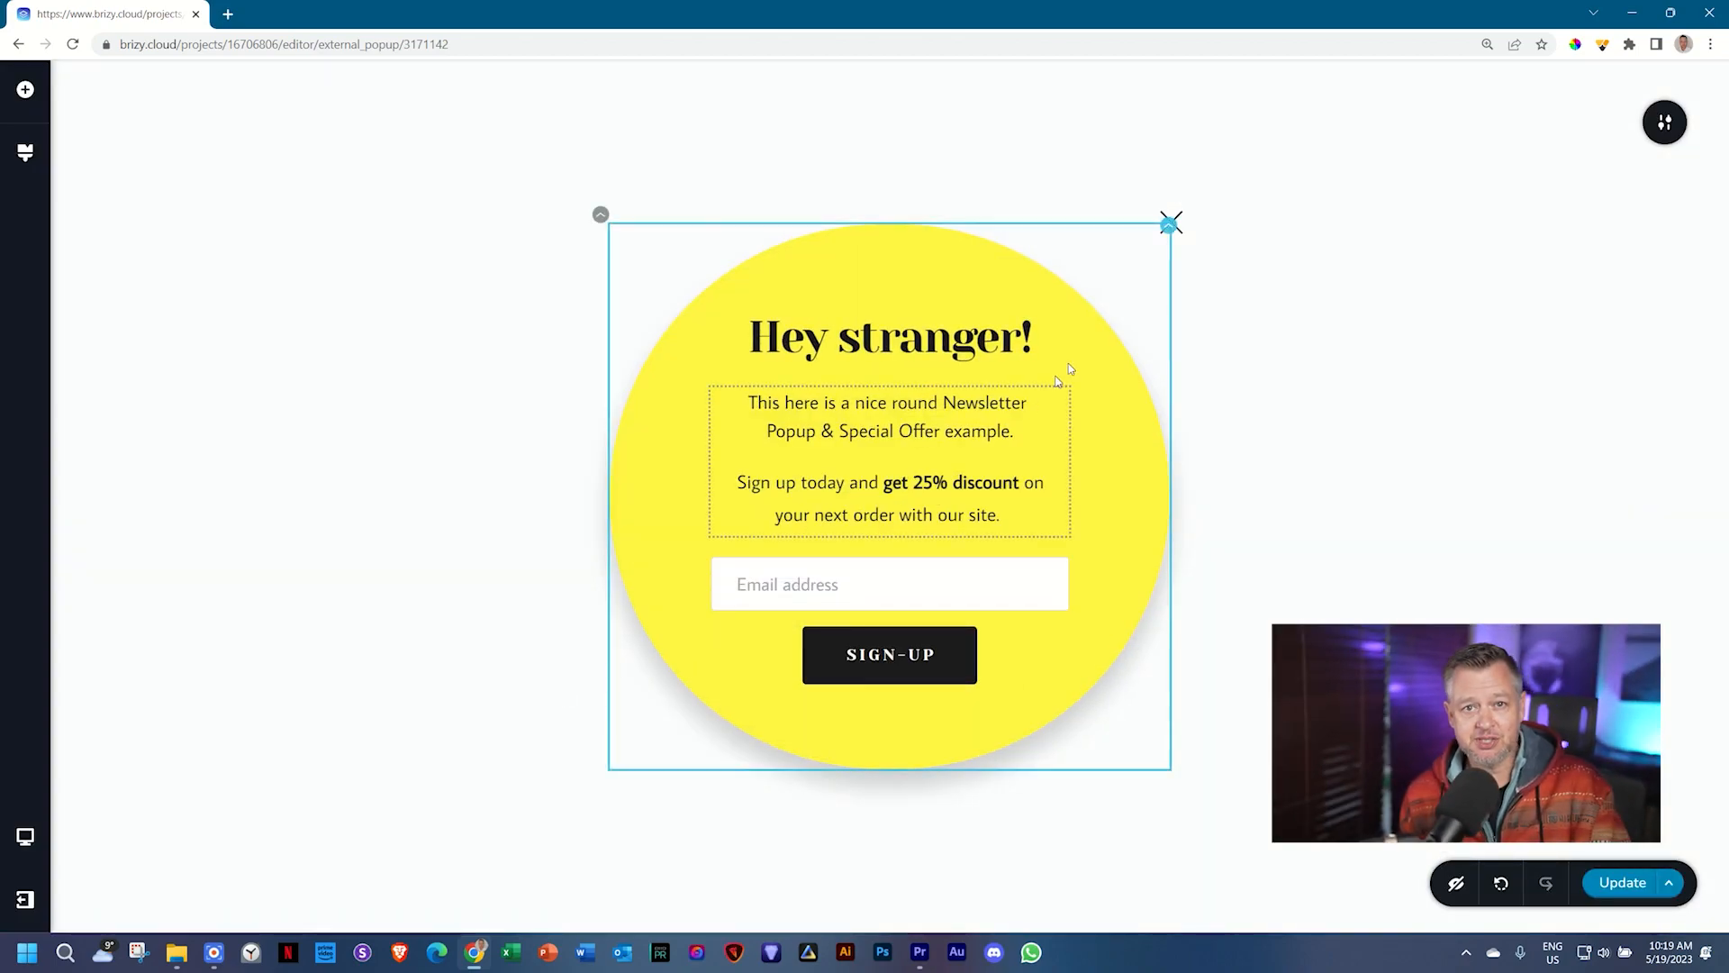
# Step: Select the round popup's close icon and examine its formatting options
pyautogui.click(1183, 227)
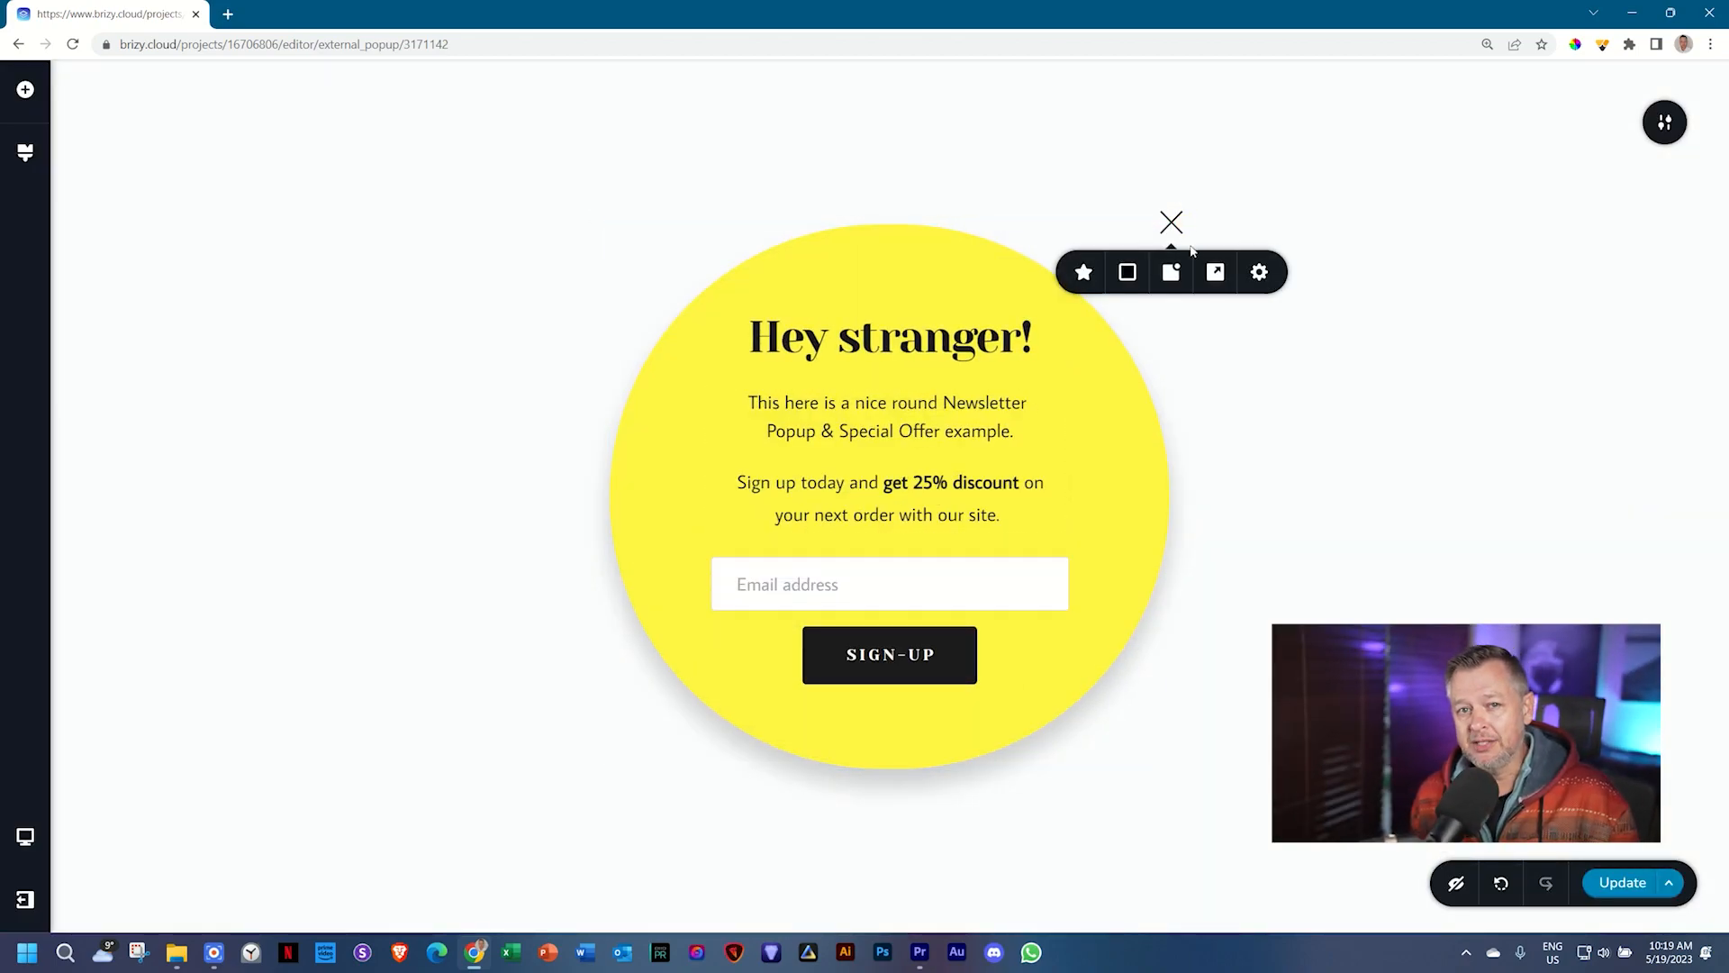
pyautogui.click(1214, 275)
pyautogui.click(1215, 275)
pyautogui.click(1214, 275)
pyautogui.click(1087, 398)
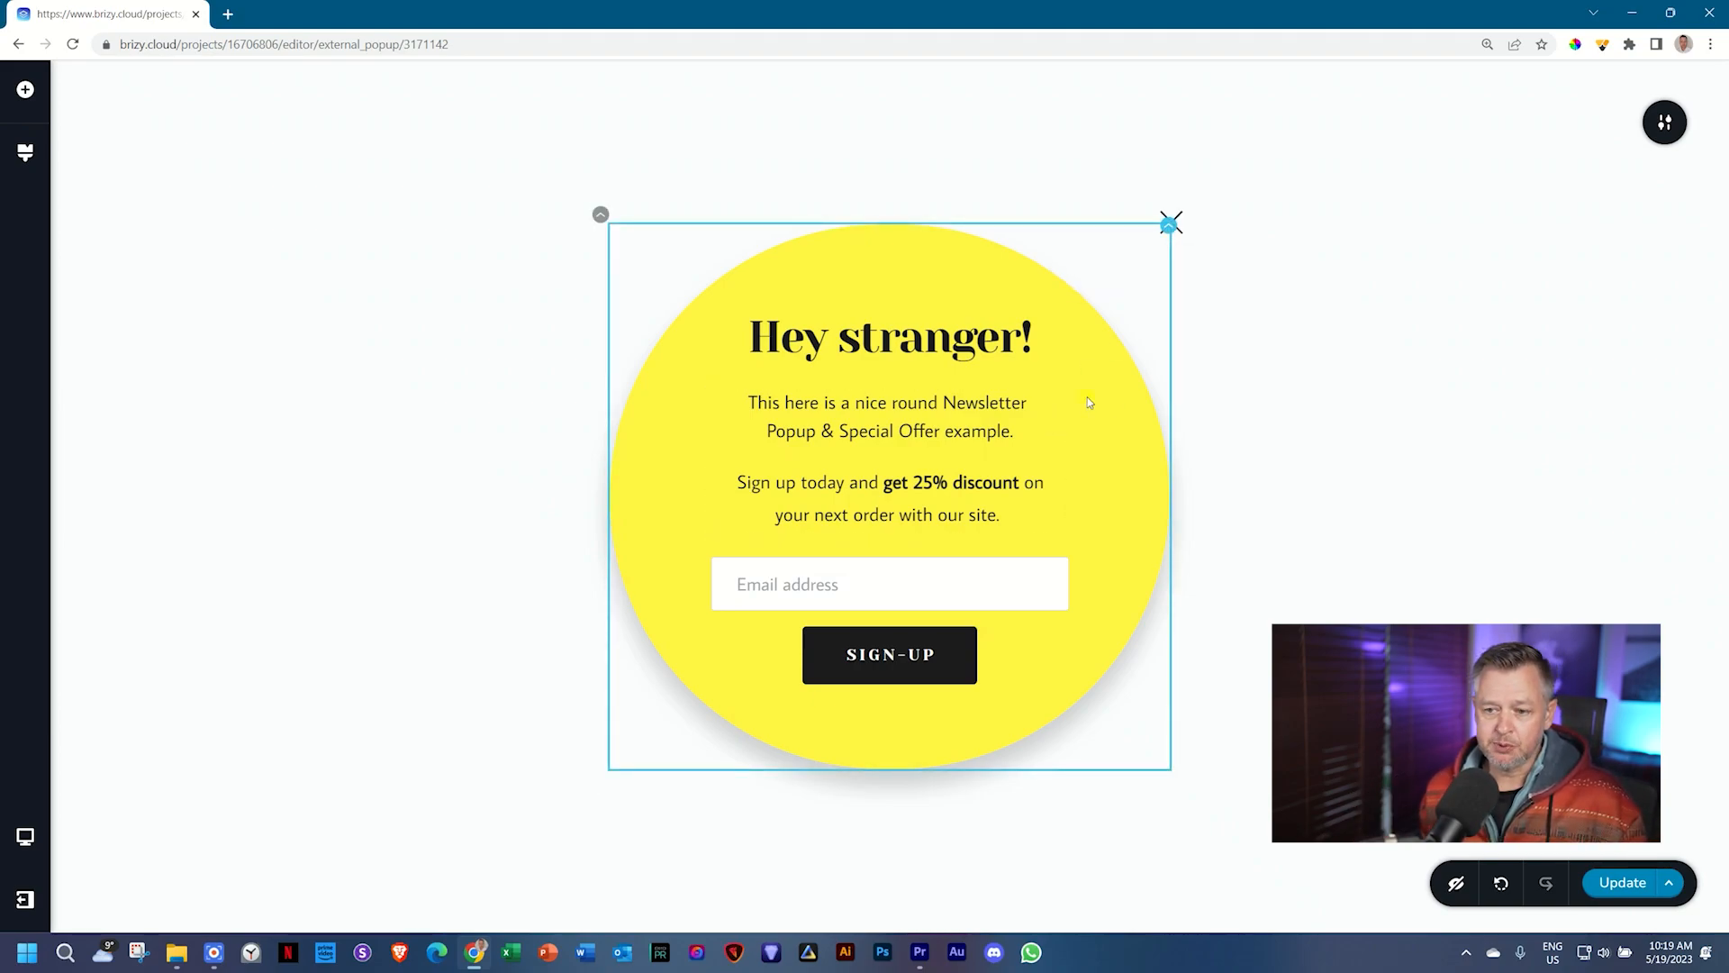
# Step: Try teal, pale teal and black palette colours on the round popup's overlay, and finish with purple
pyautogui.click(1168, 226)
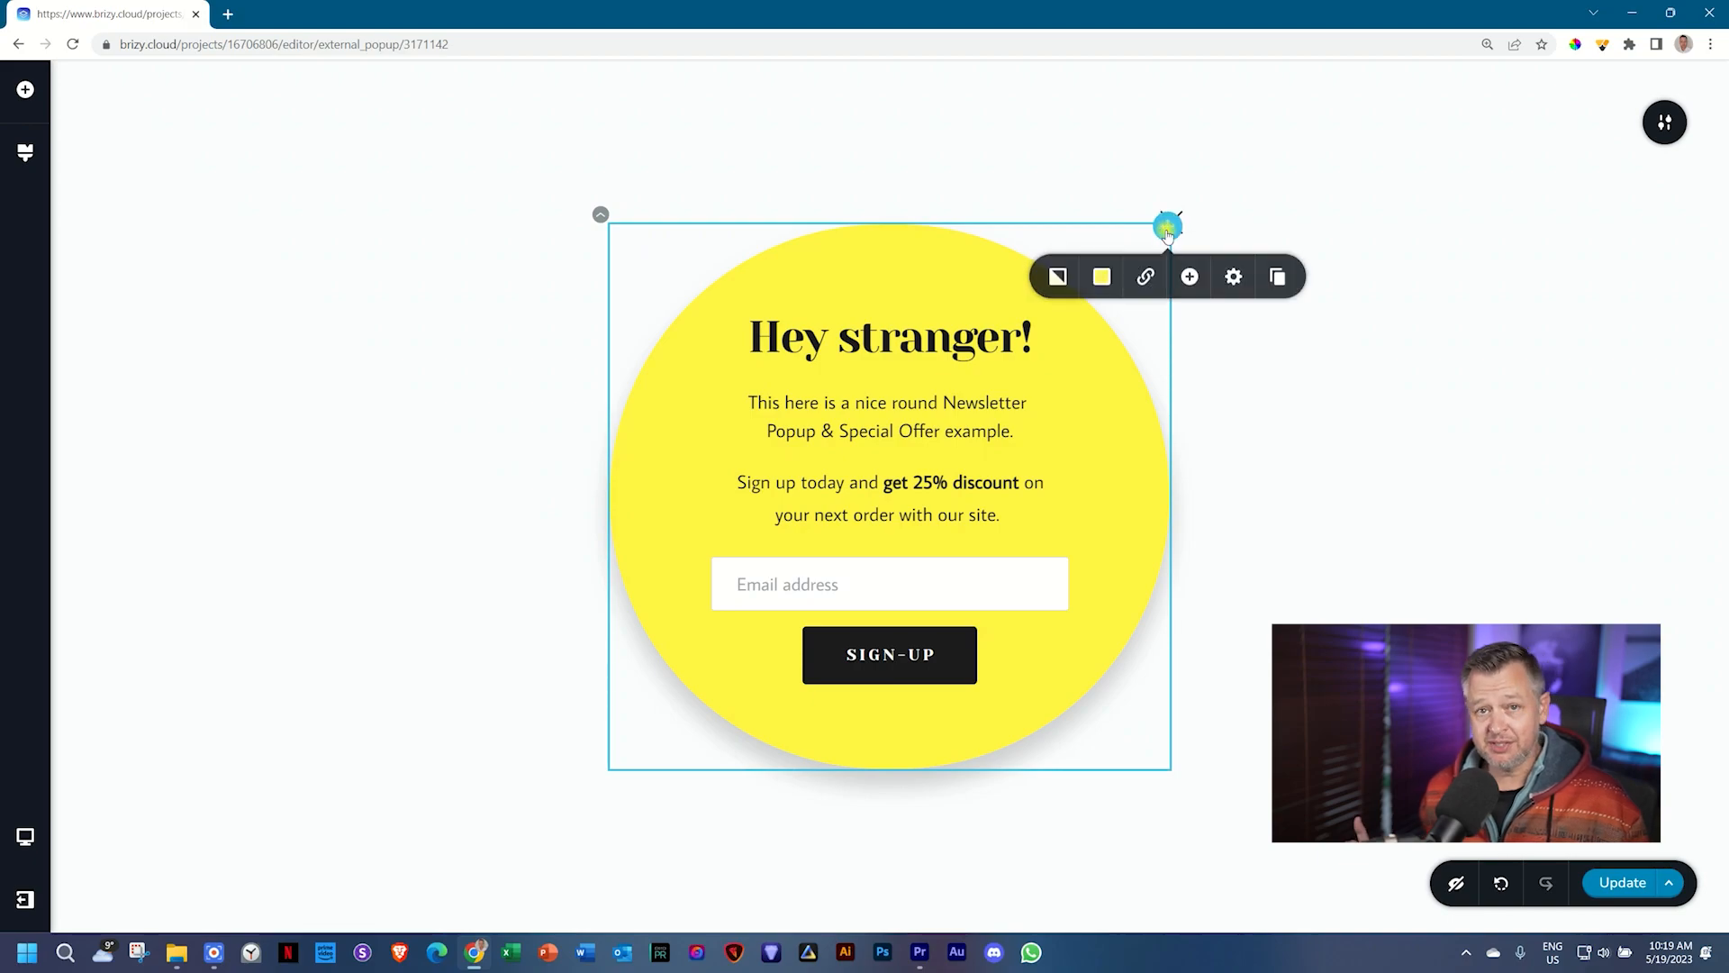
pyautogui.click(1097, 281)
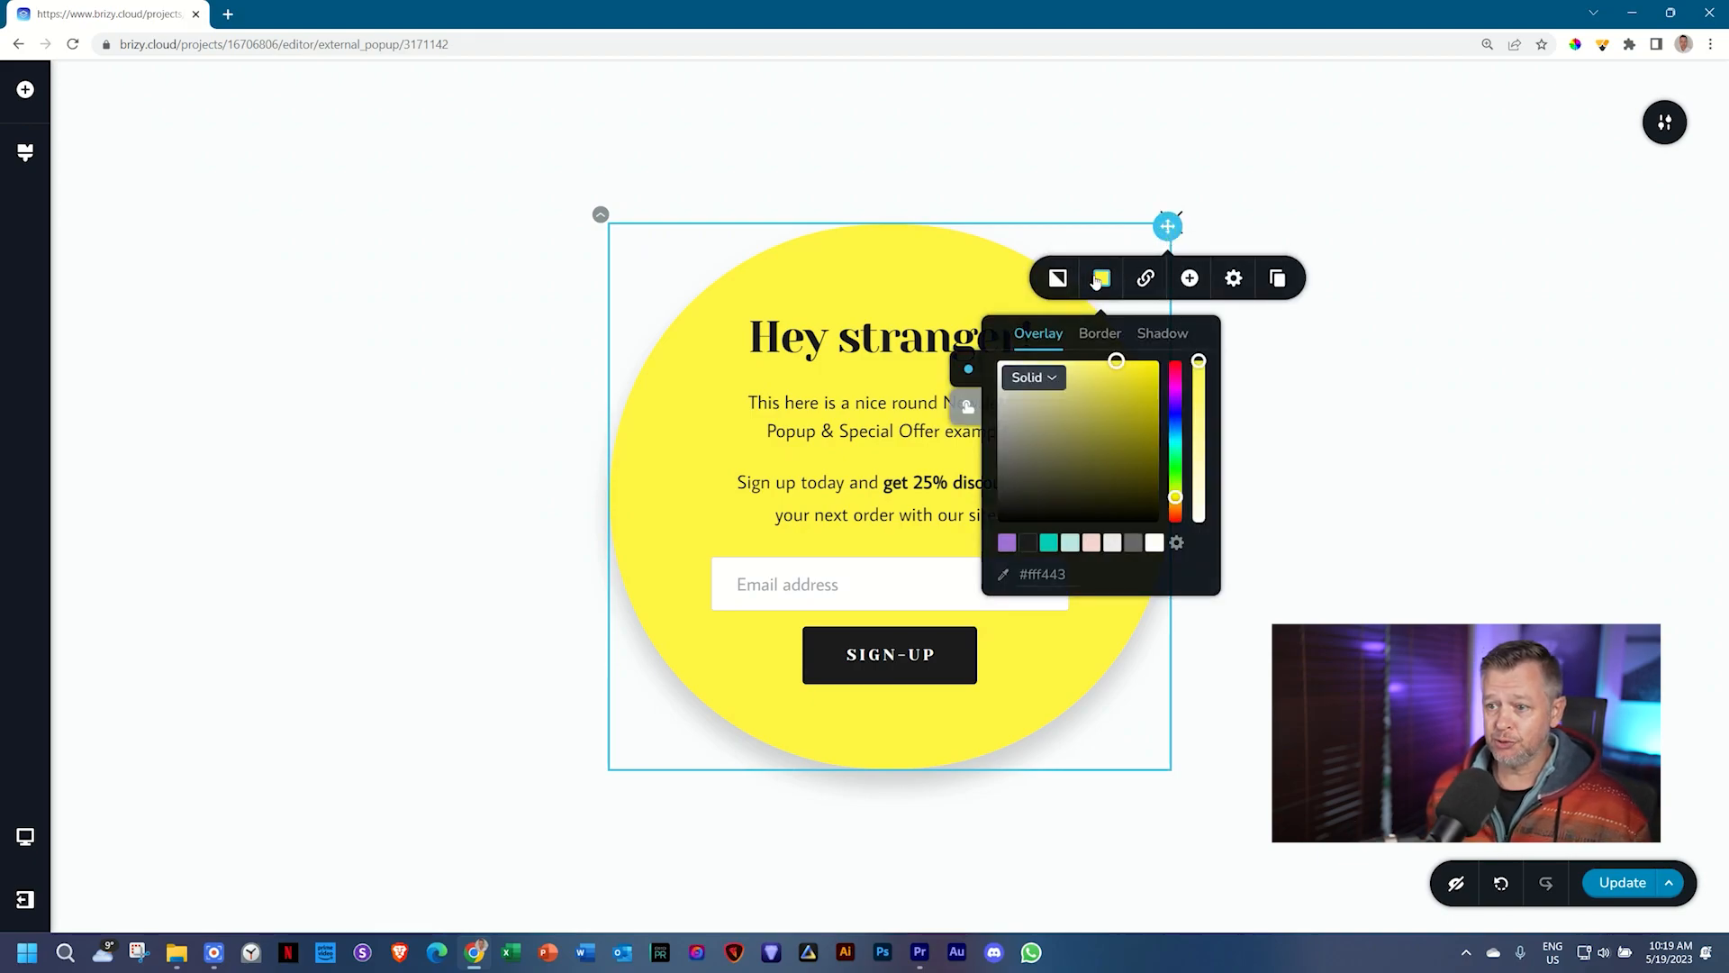
pyautogui.click(1006, 544)
pyautogui.click(1050, 544)
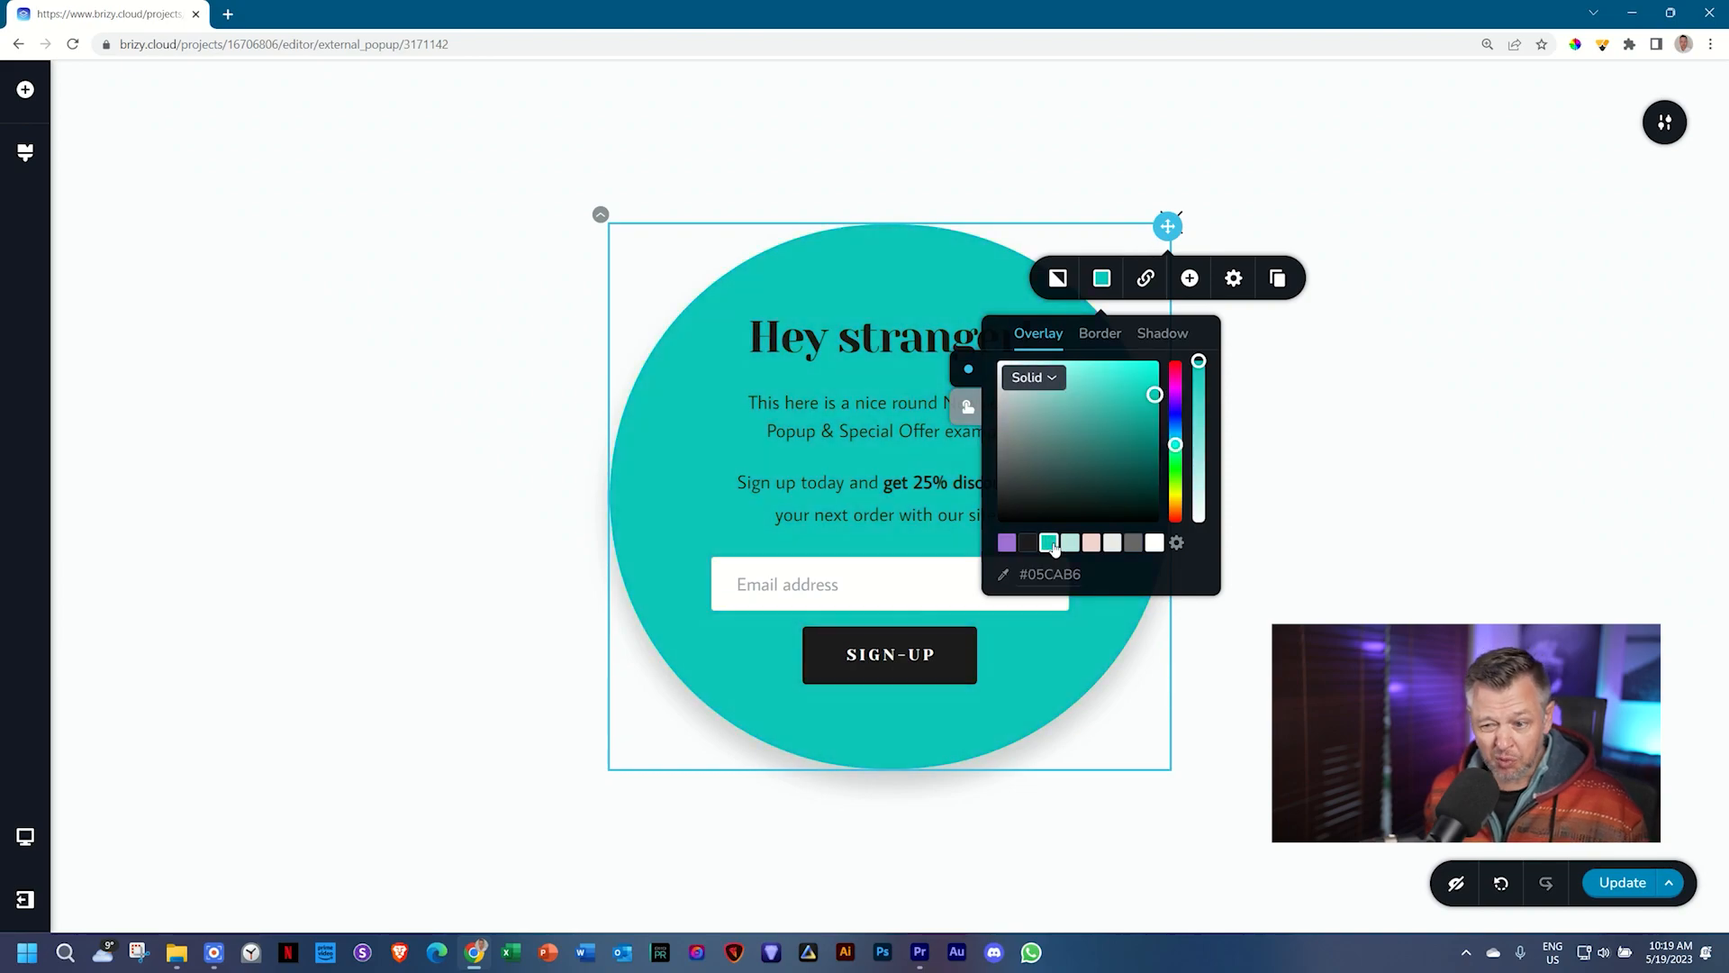
pyautogui.click(1072, 544)
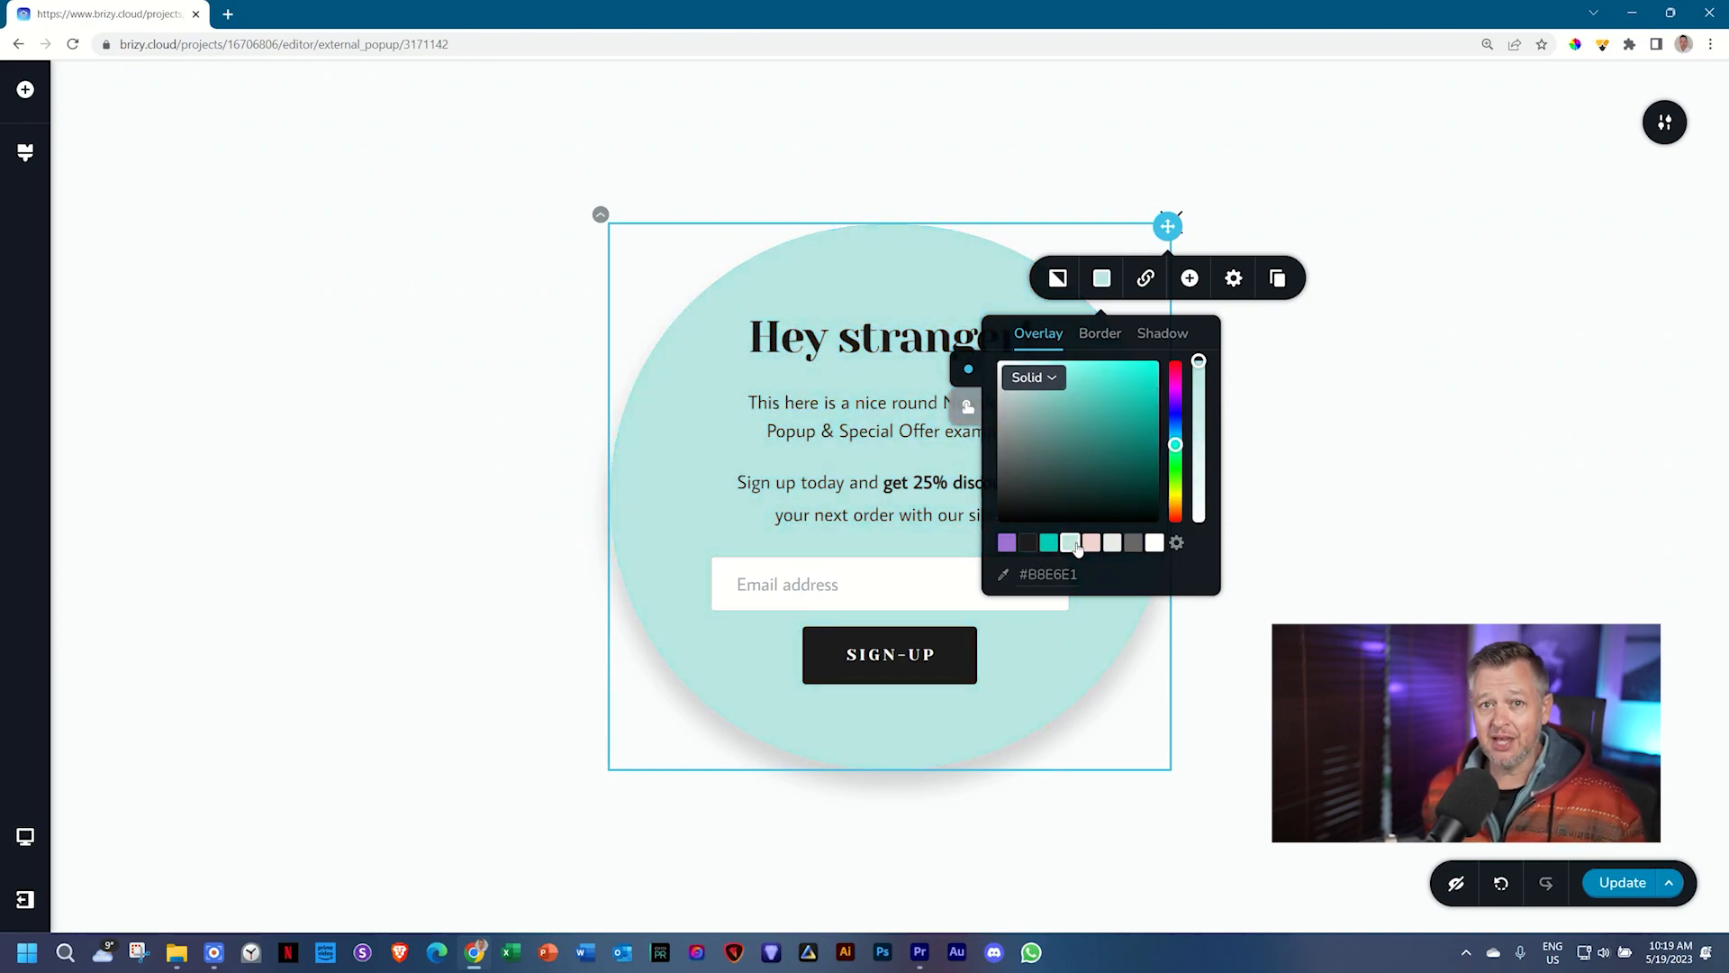
pyautogui.click(1026, 544)
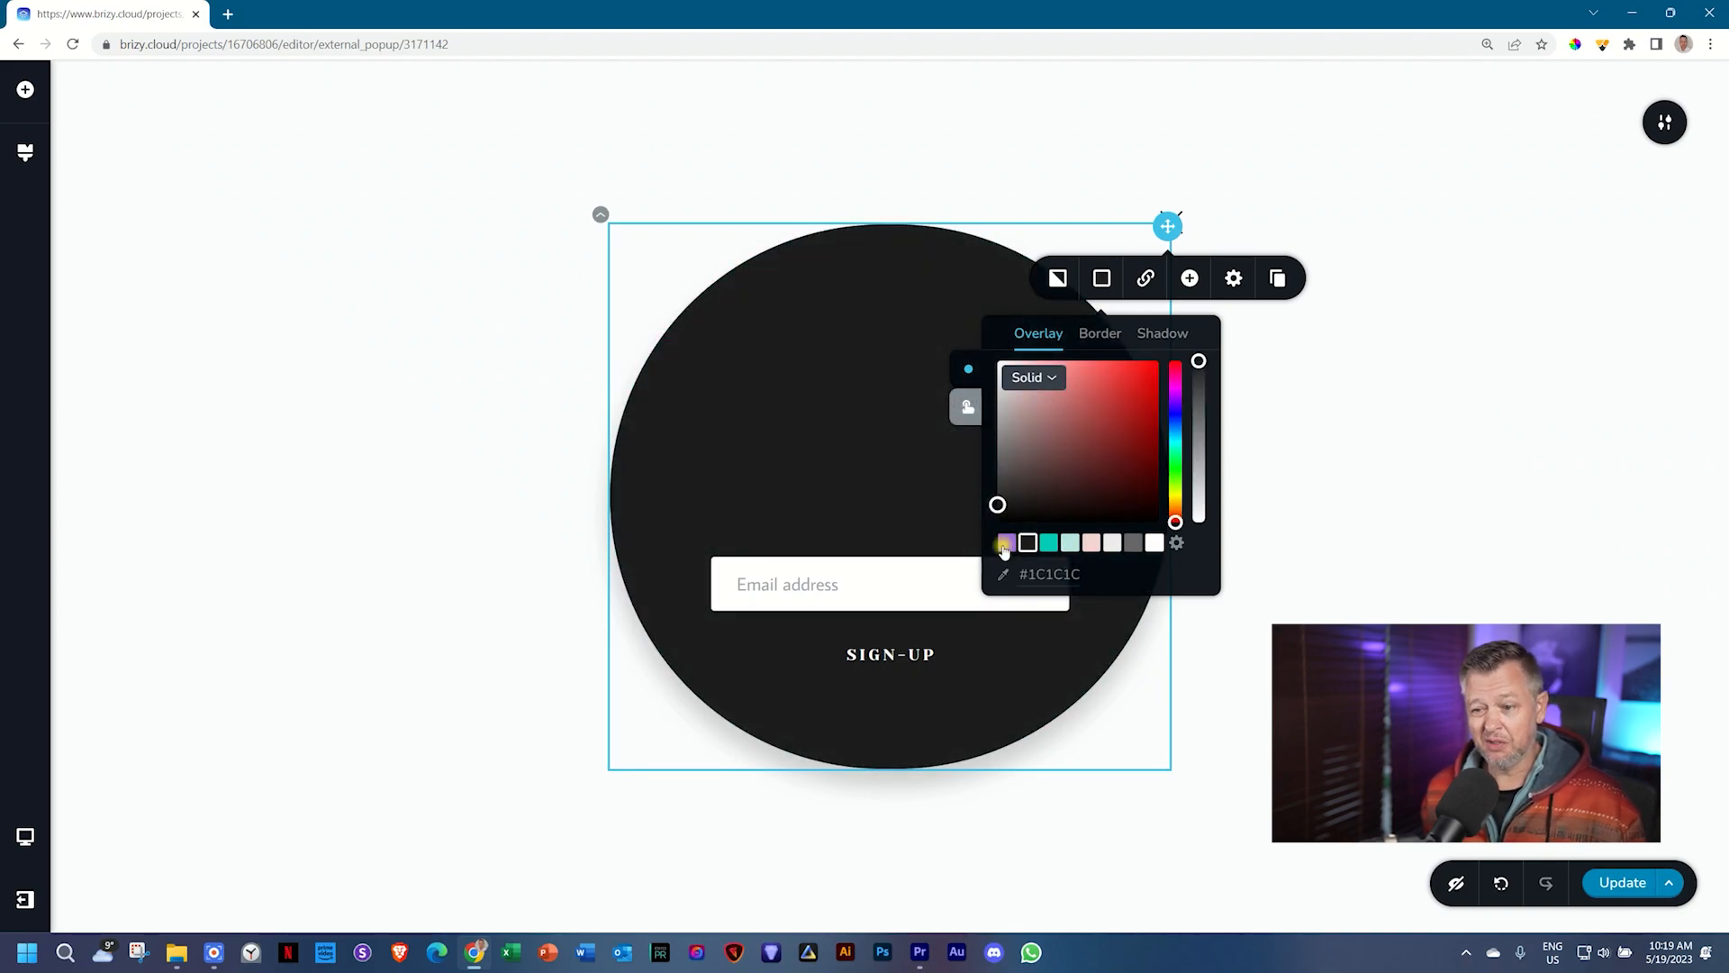
pyautogui.click(1005, 544)
pyautogui.click(1384, 395)
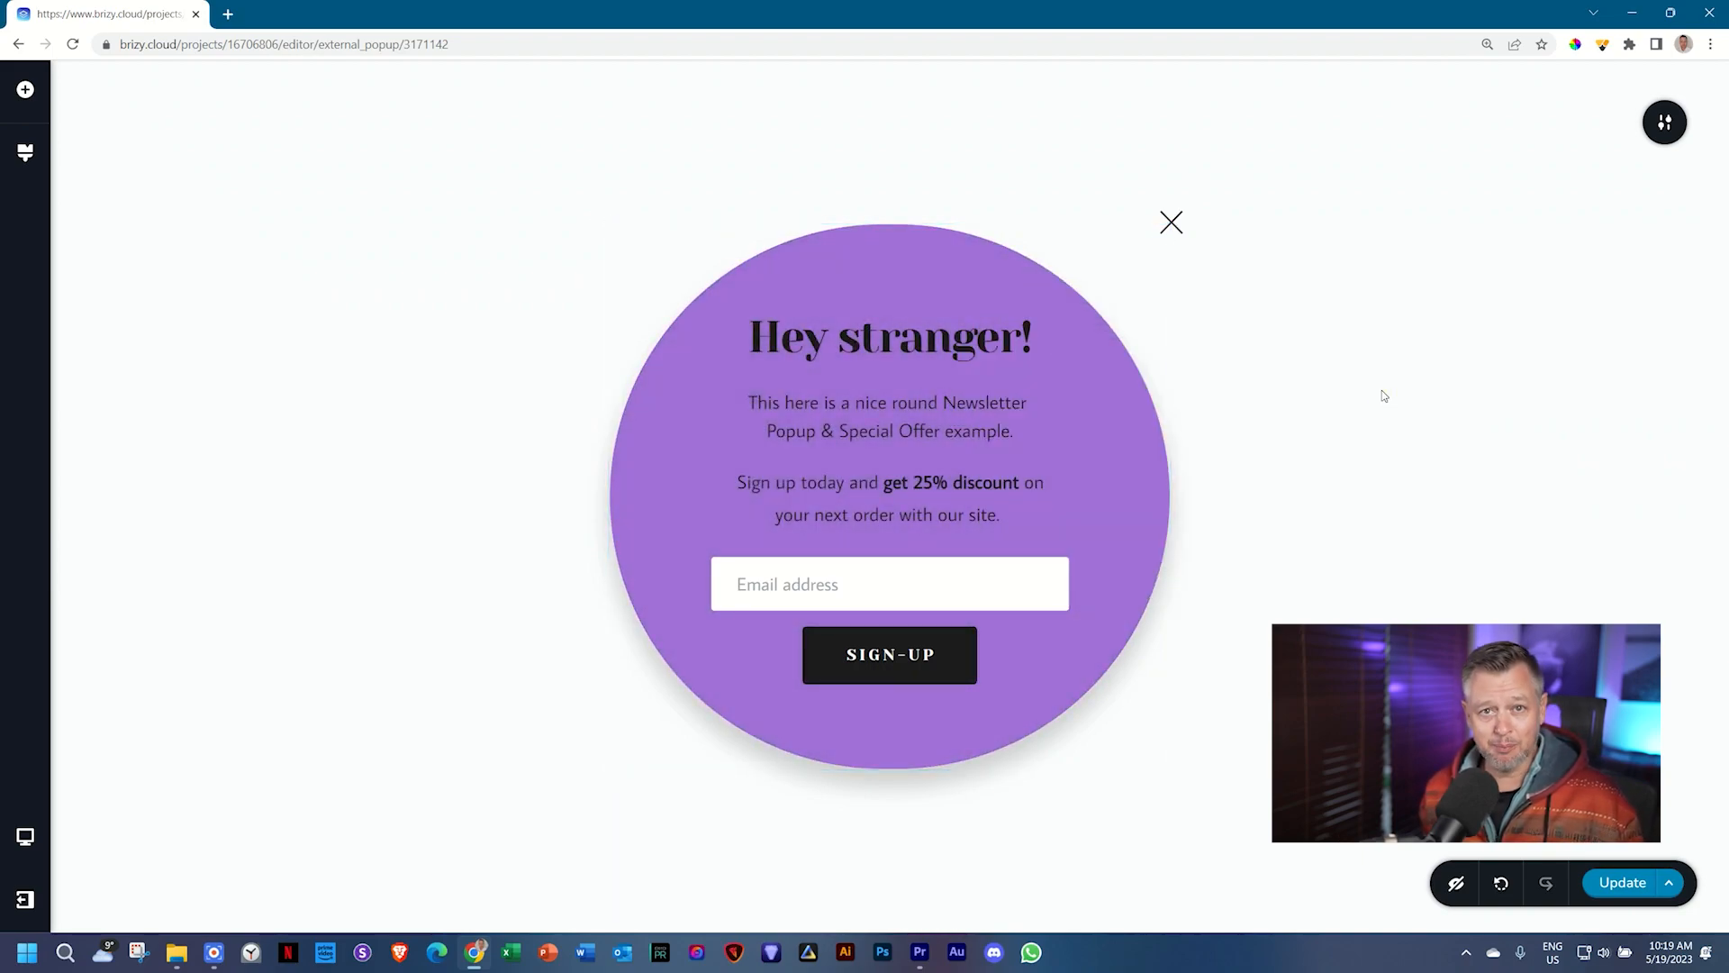
# Step: Open the popup's display triggers and remove the On Scroll condition
pyautogui.click(1664, 121)
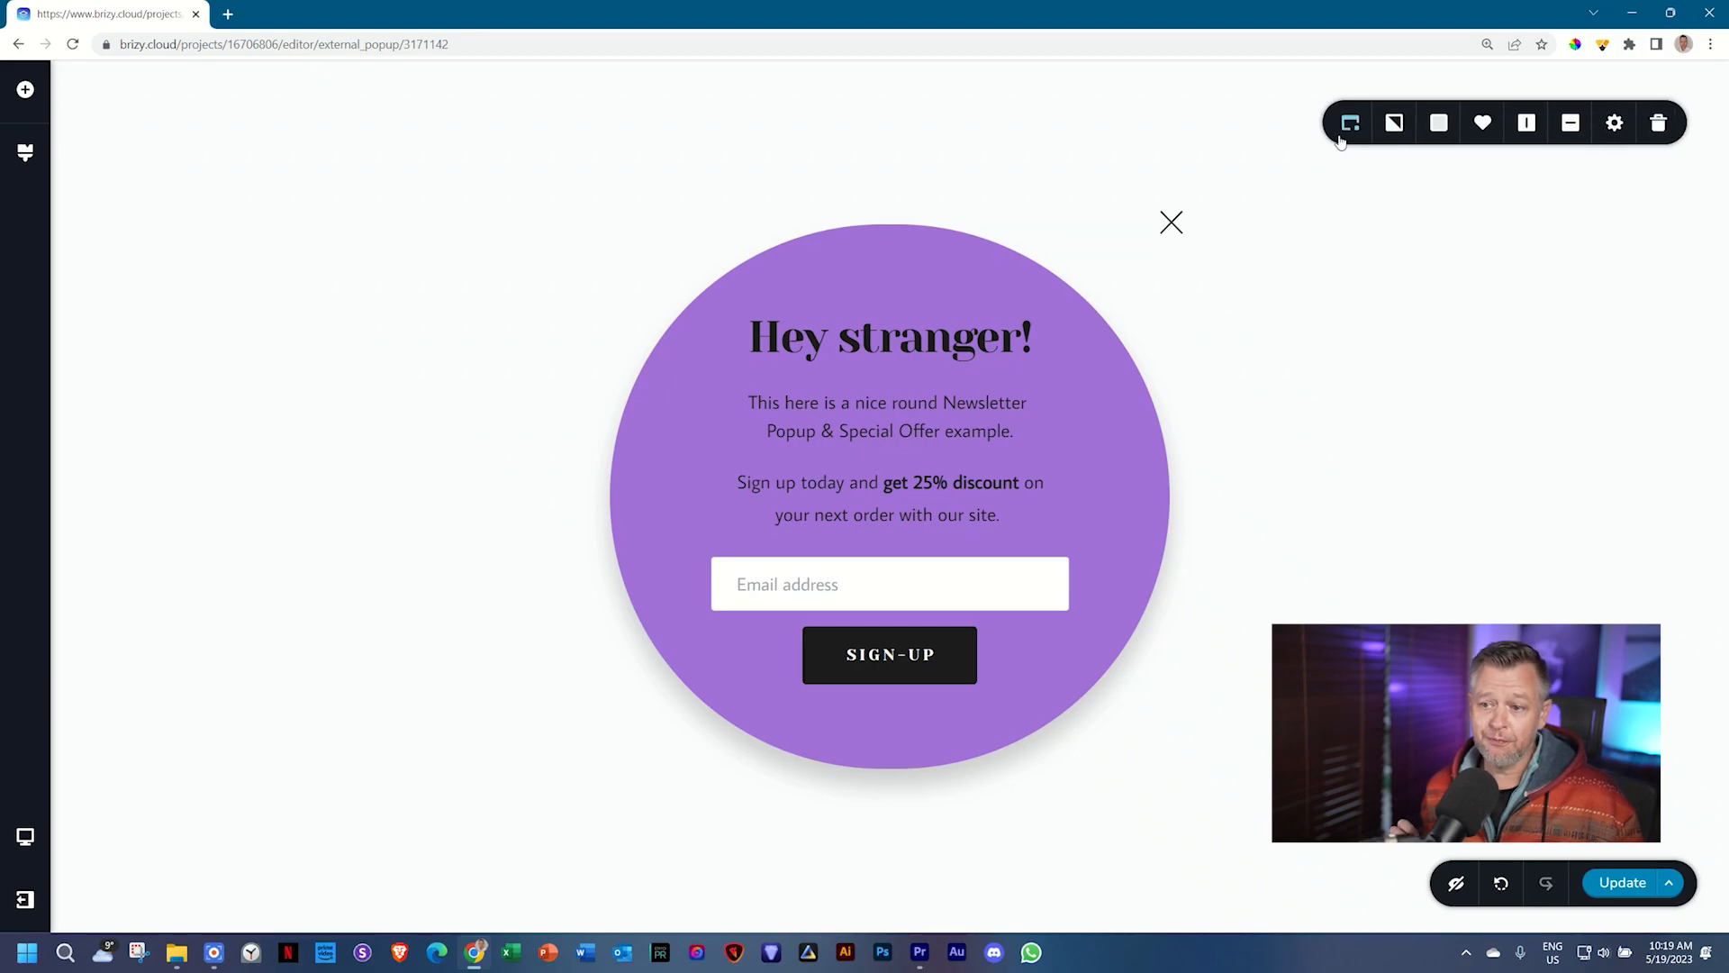
pyautogui.click(1350, 123)
pyautogui.click(1319, 266)
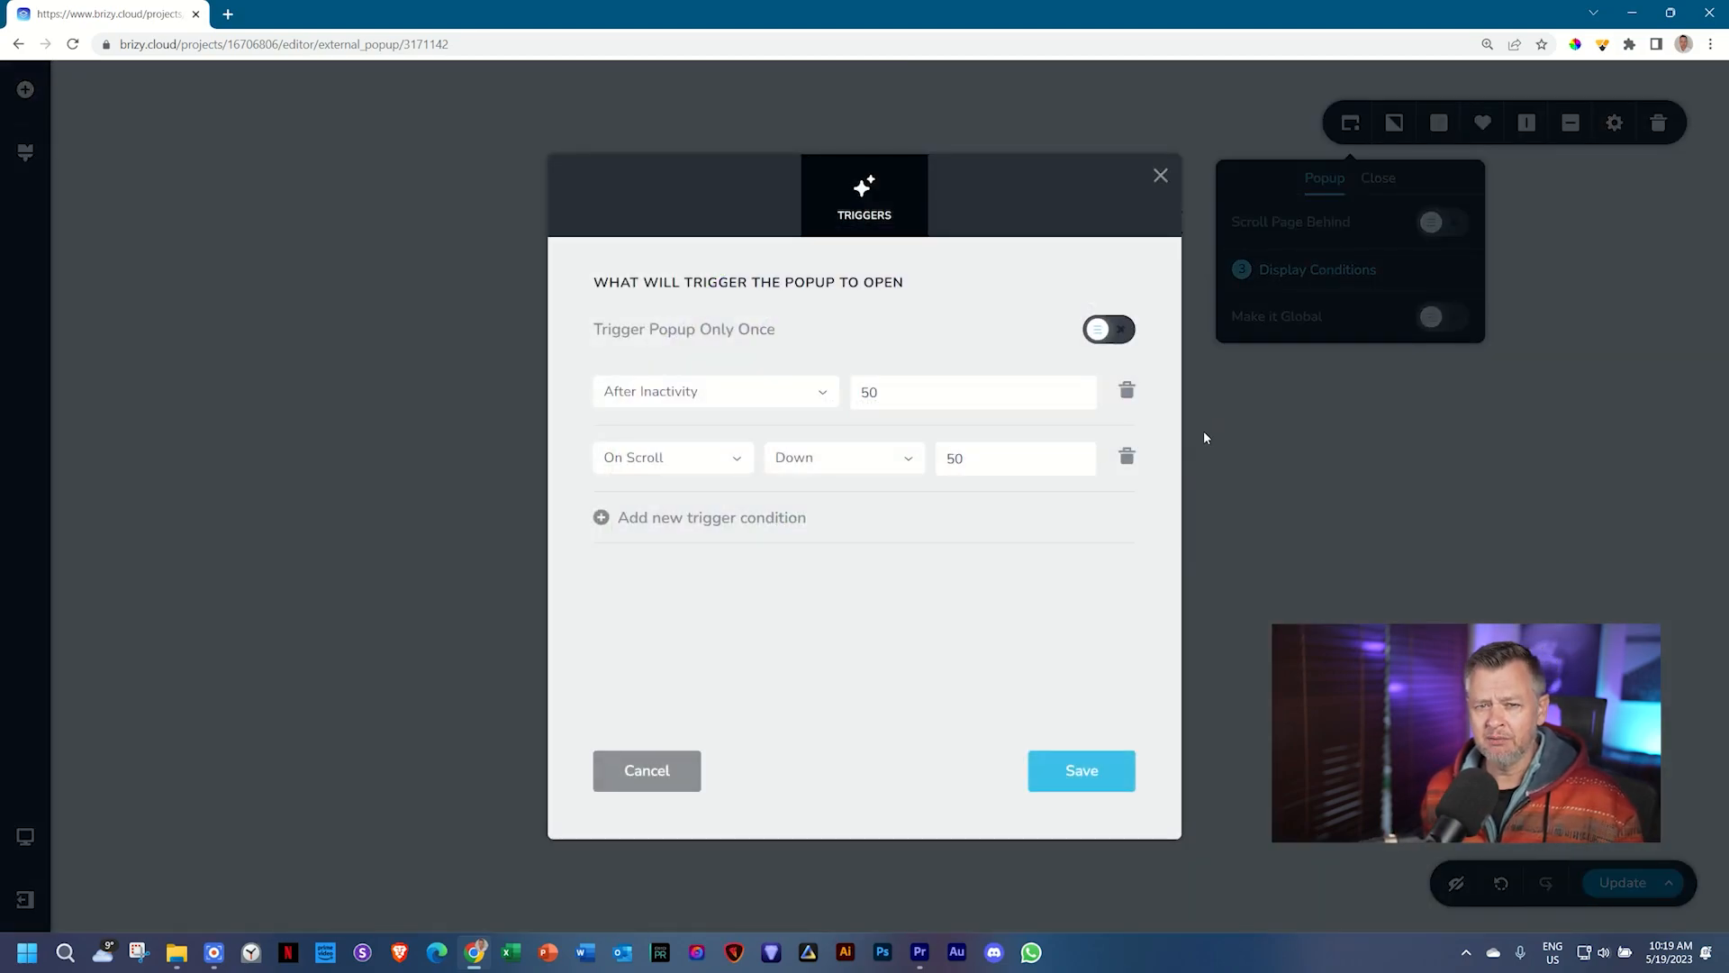
pyautogui.click(1128, 456)
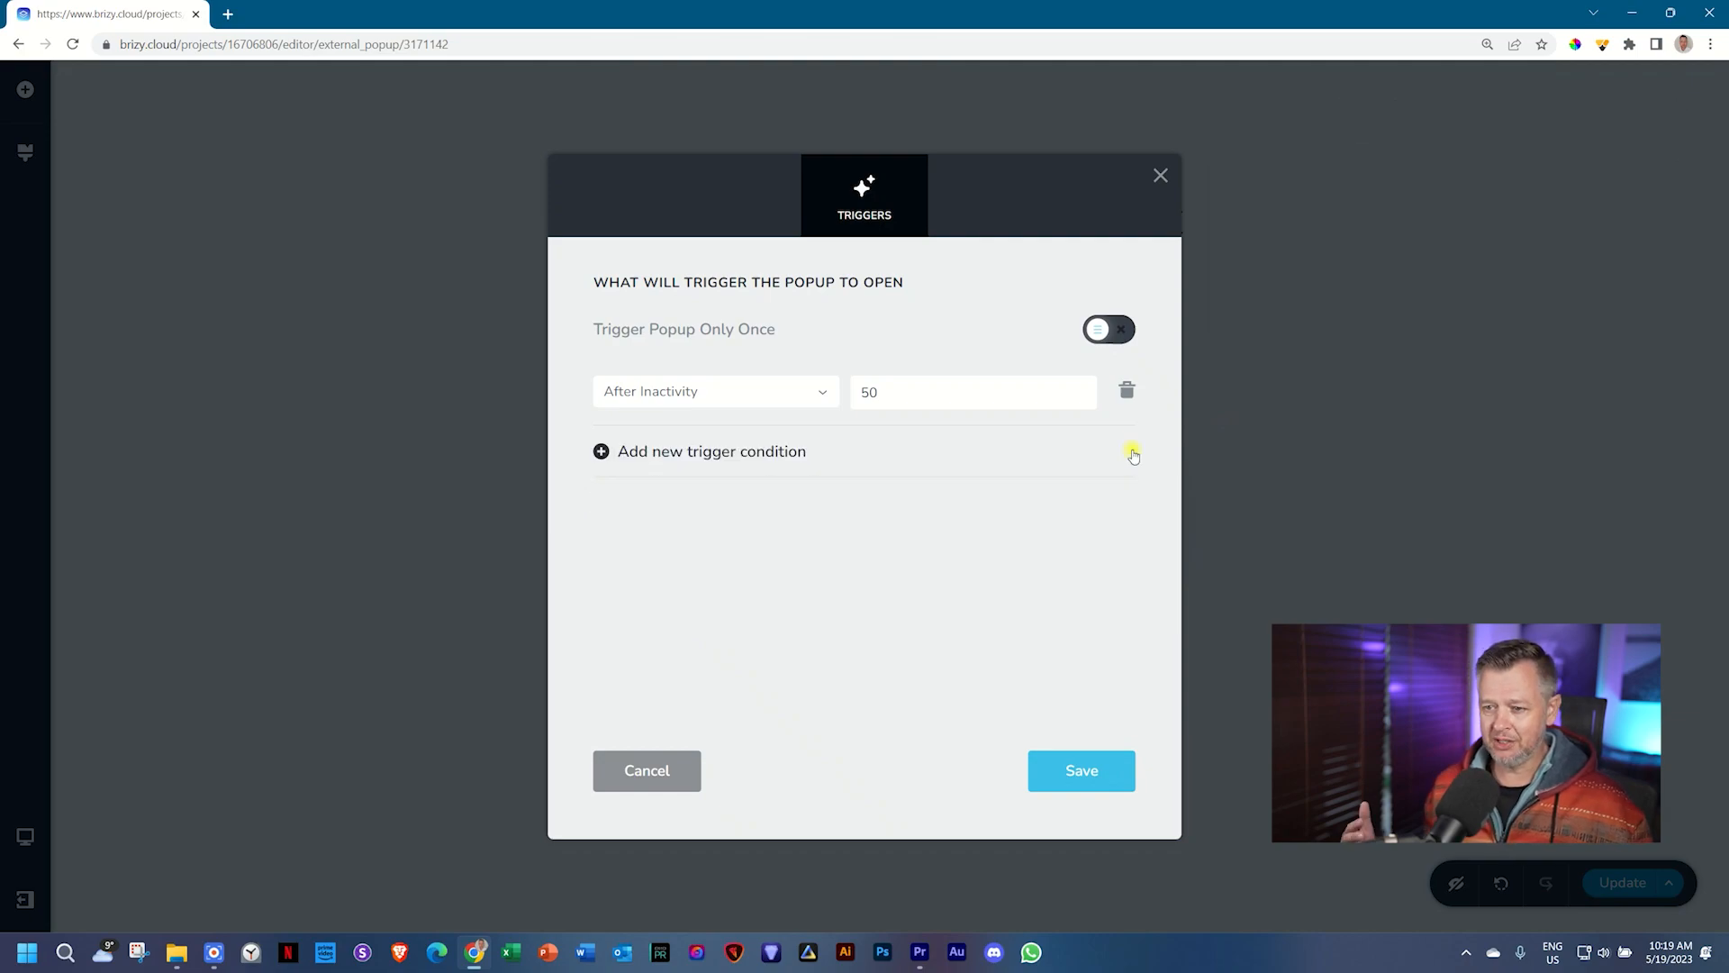
# Step: Add a trigger condition set to Operating System is not Windows, and leave the trigger settings without saving
pyautogui.click(745, 453)
pyautogui.click(738, 468)
pyautogui.scroll(-3, 733, 549)
pyautogui.click(695, 555)
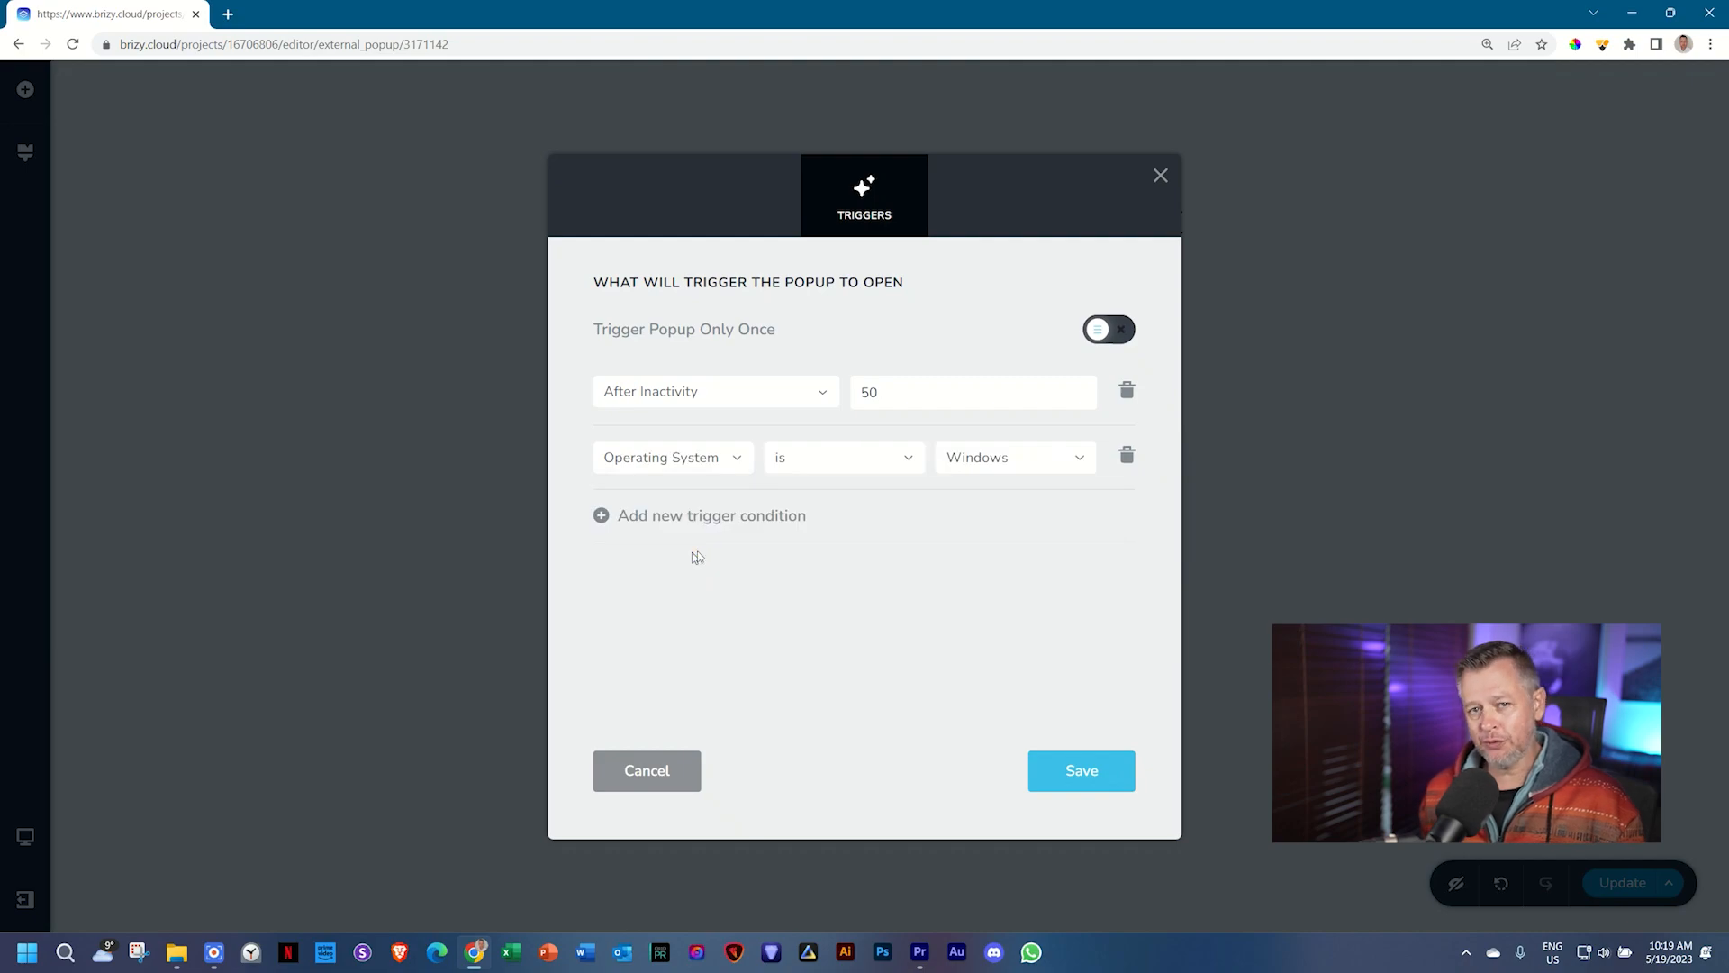
pyautogui.click(860, 465)
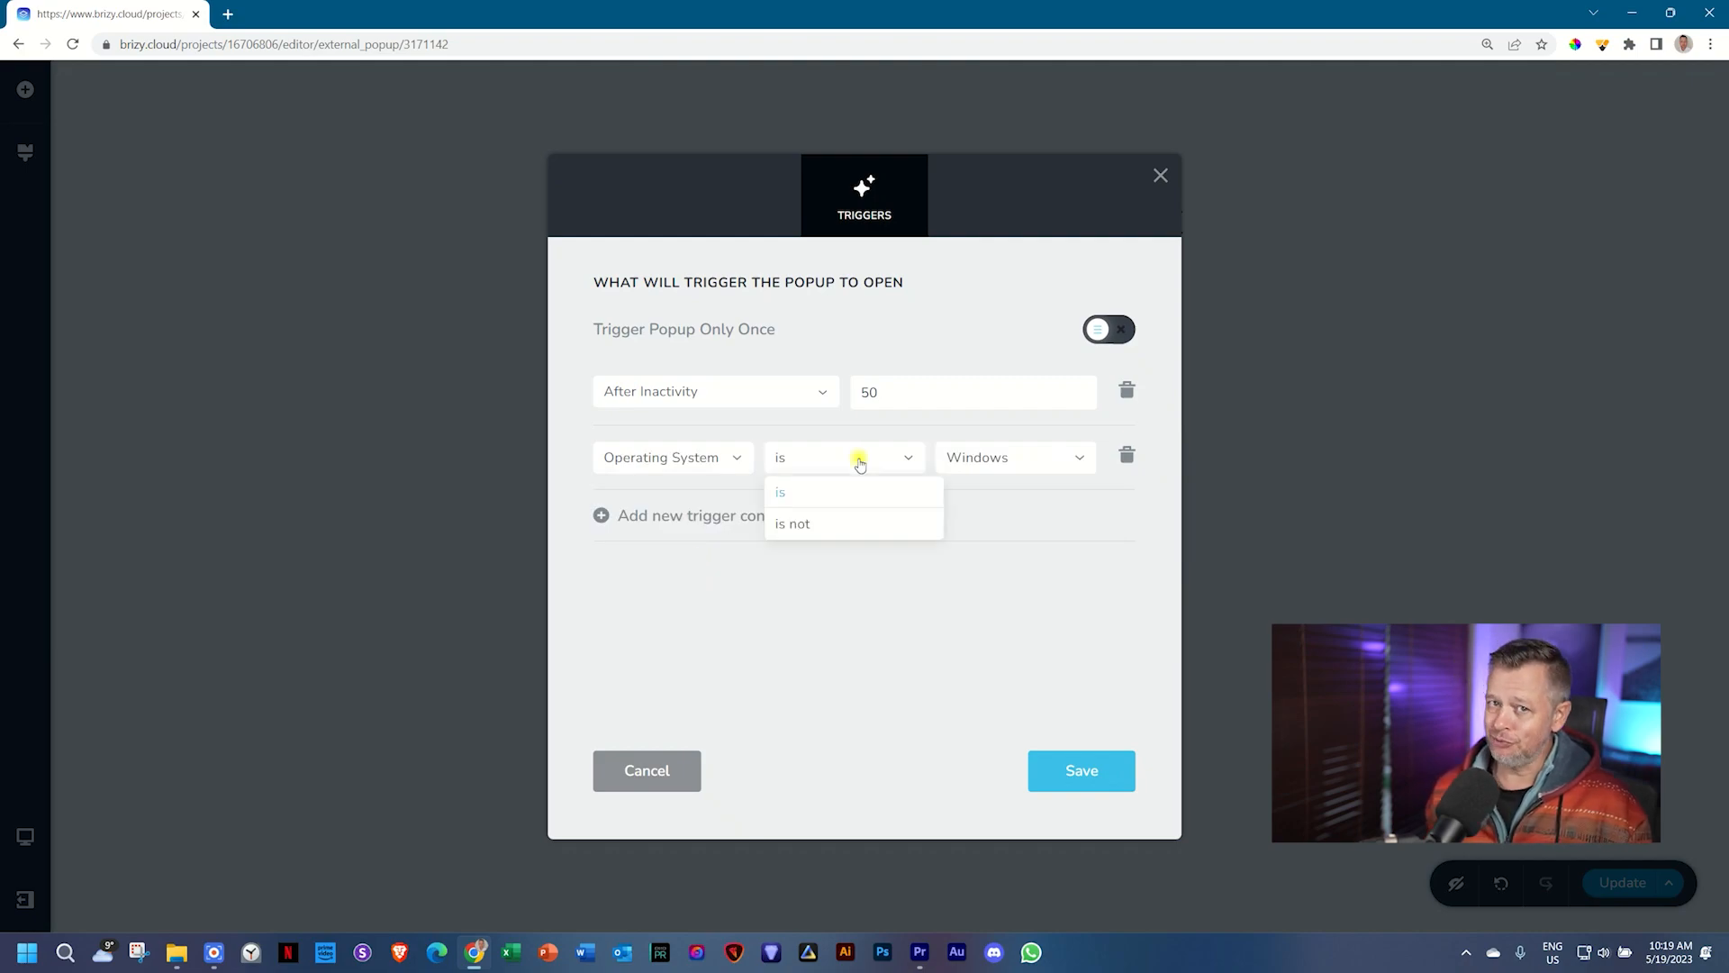
pyautogui.click(801, 526)
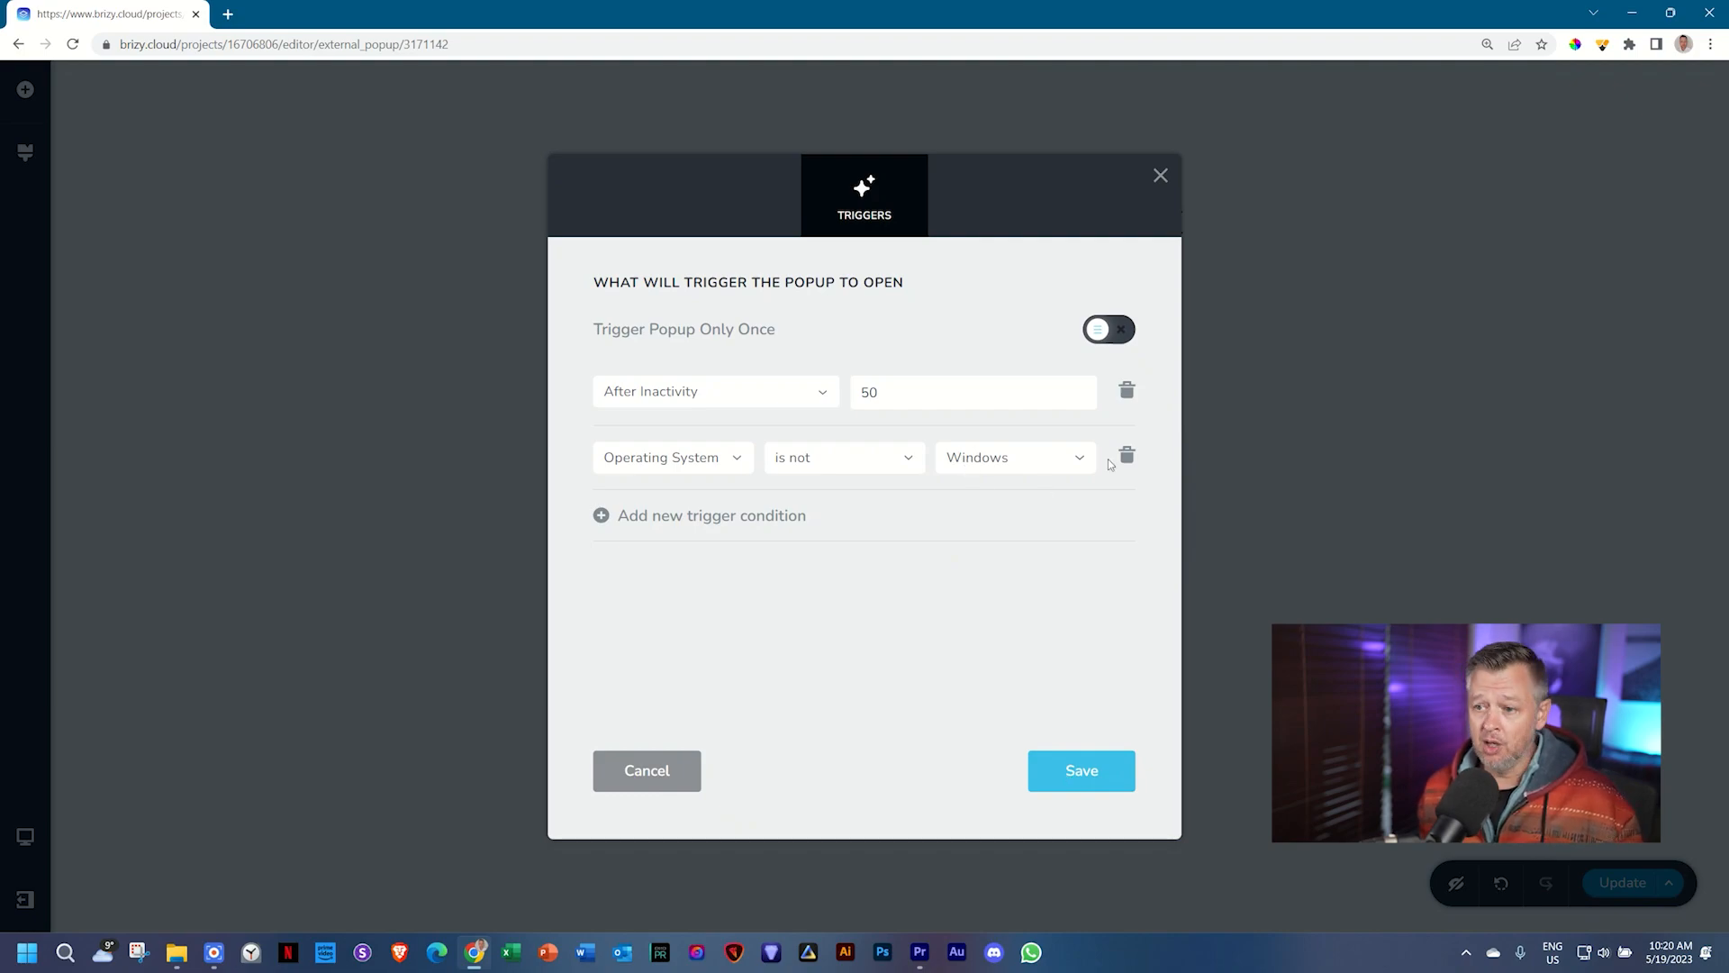
pyautogui.click(1316, 441)
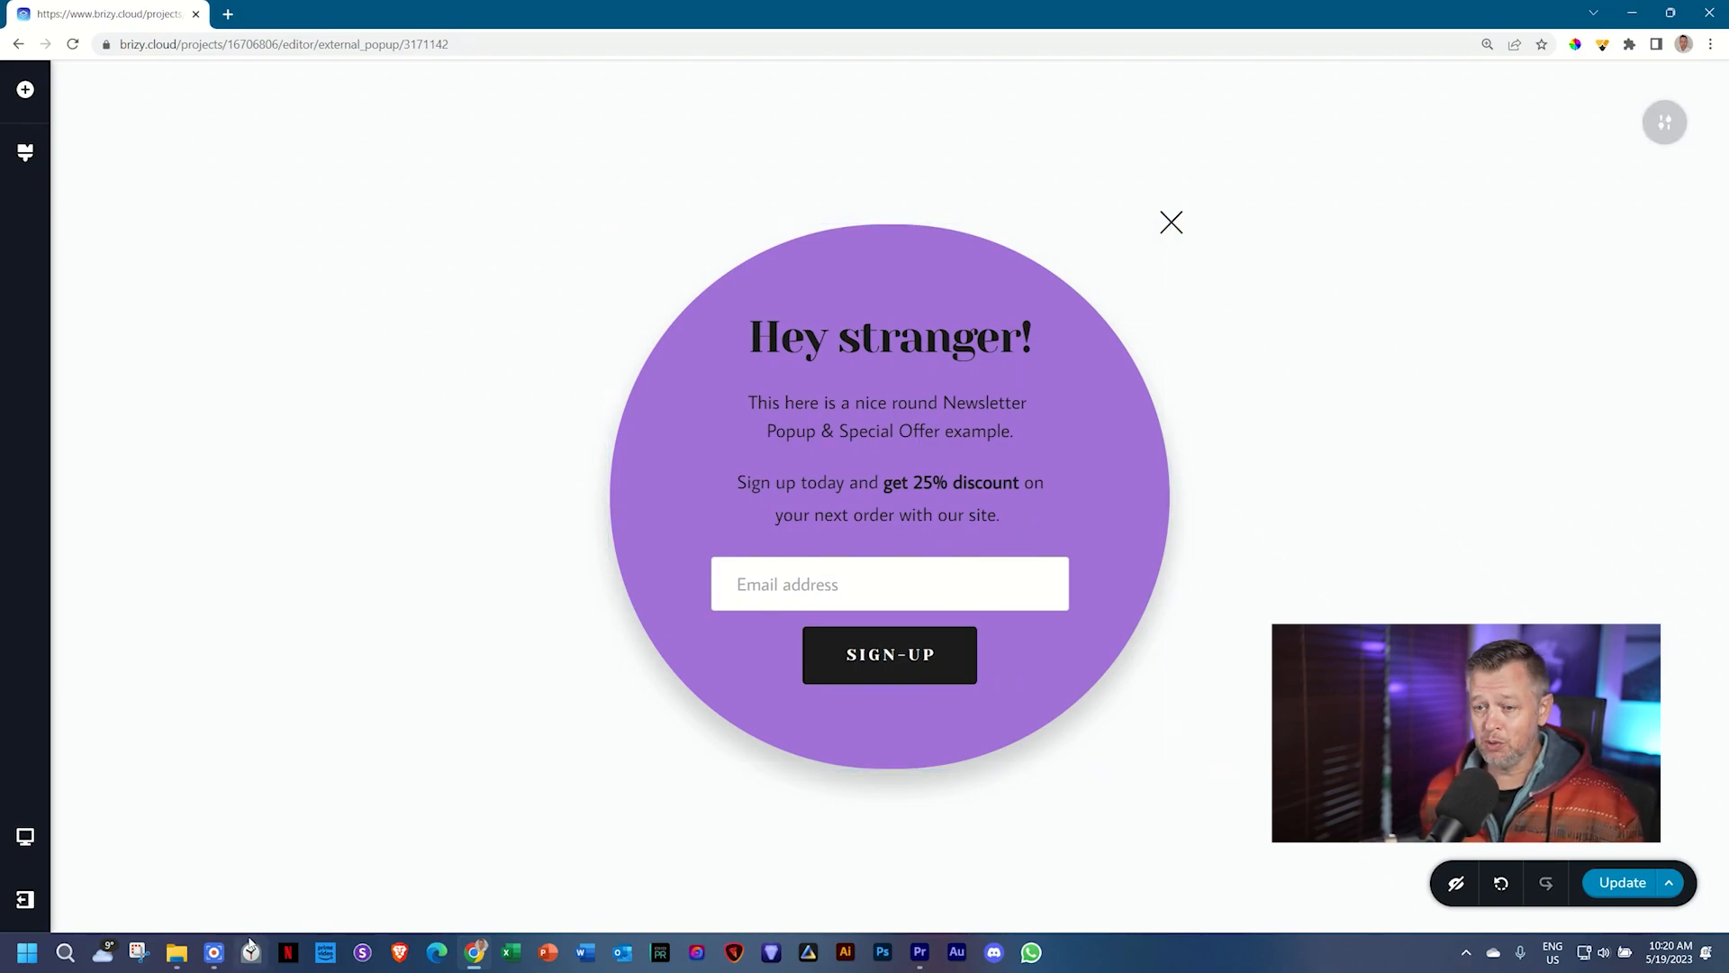
# Step: Delete the round popup and insert the dark "Subscribe to newsletter" template with the envelope badge from the Subscribe category
pyautogui.moveTo(216, 961)
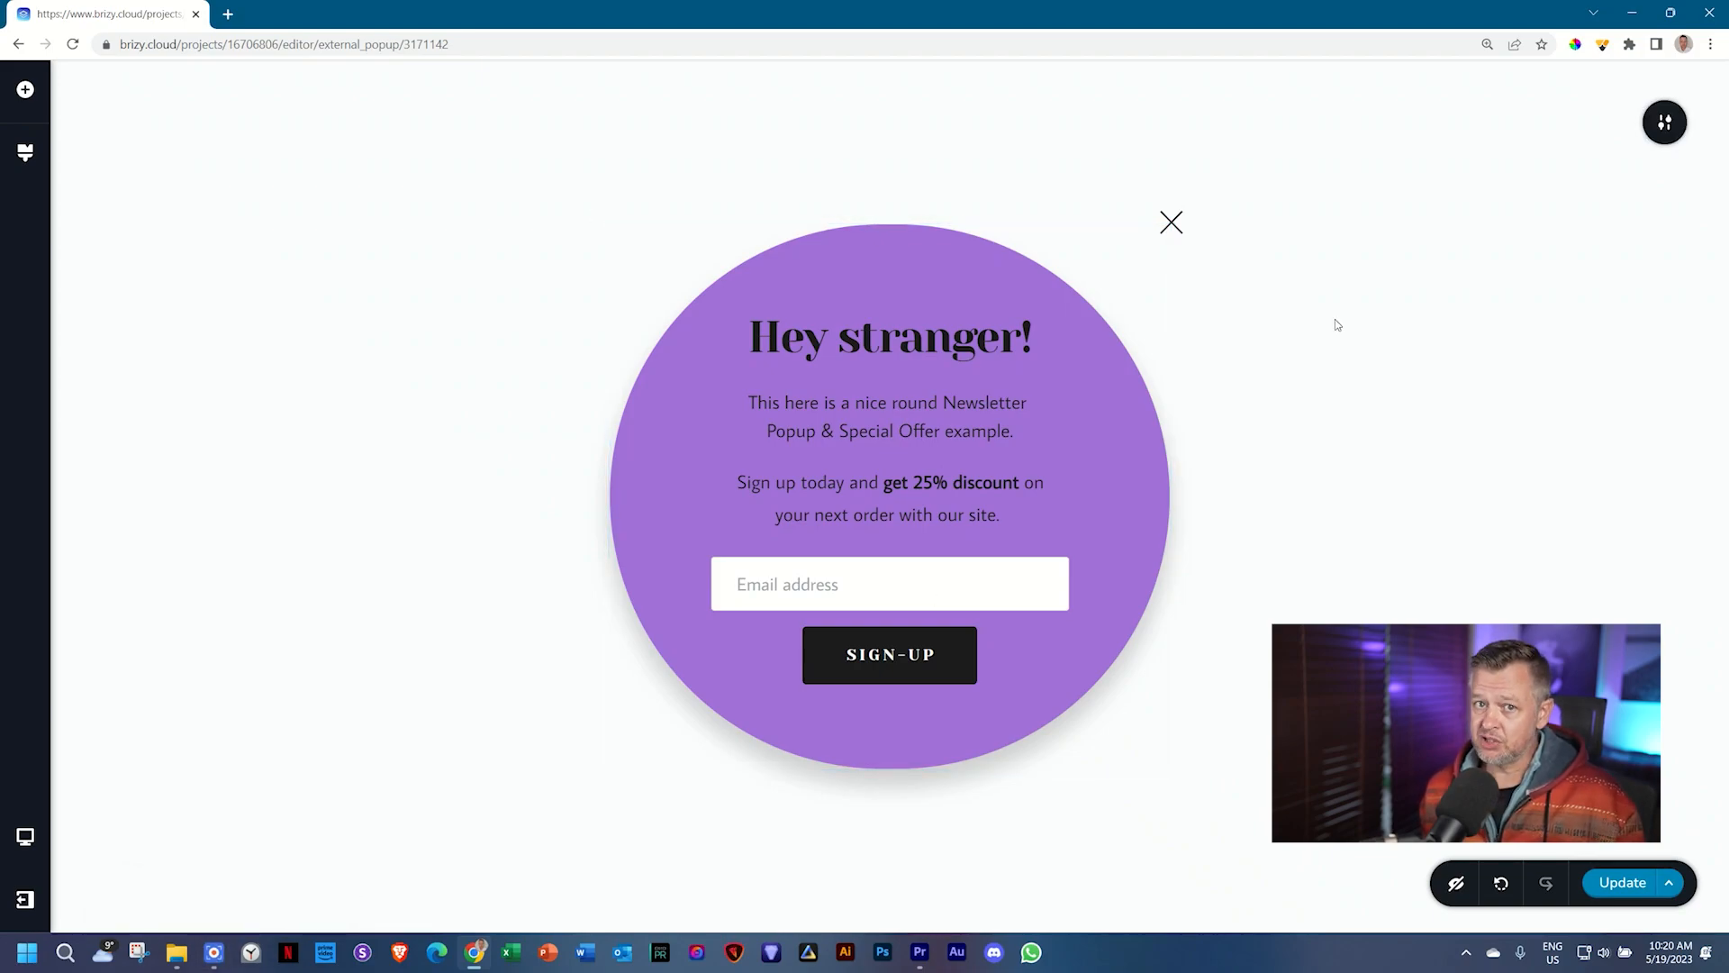
pyautogui.click(1657, 126)
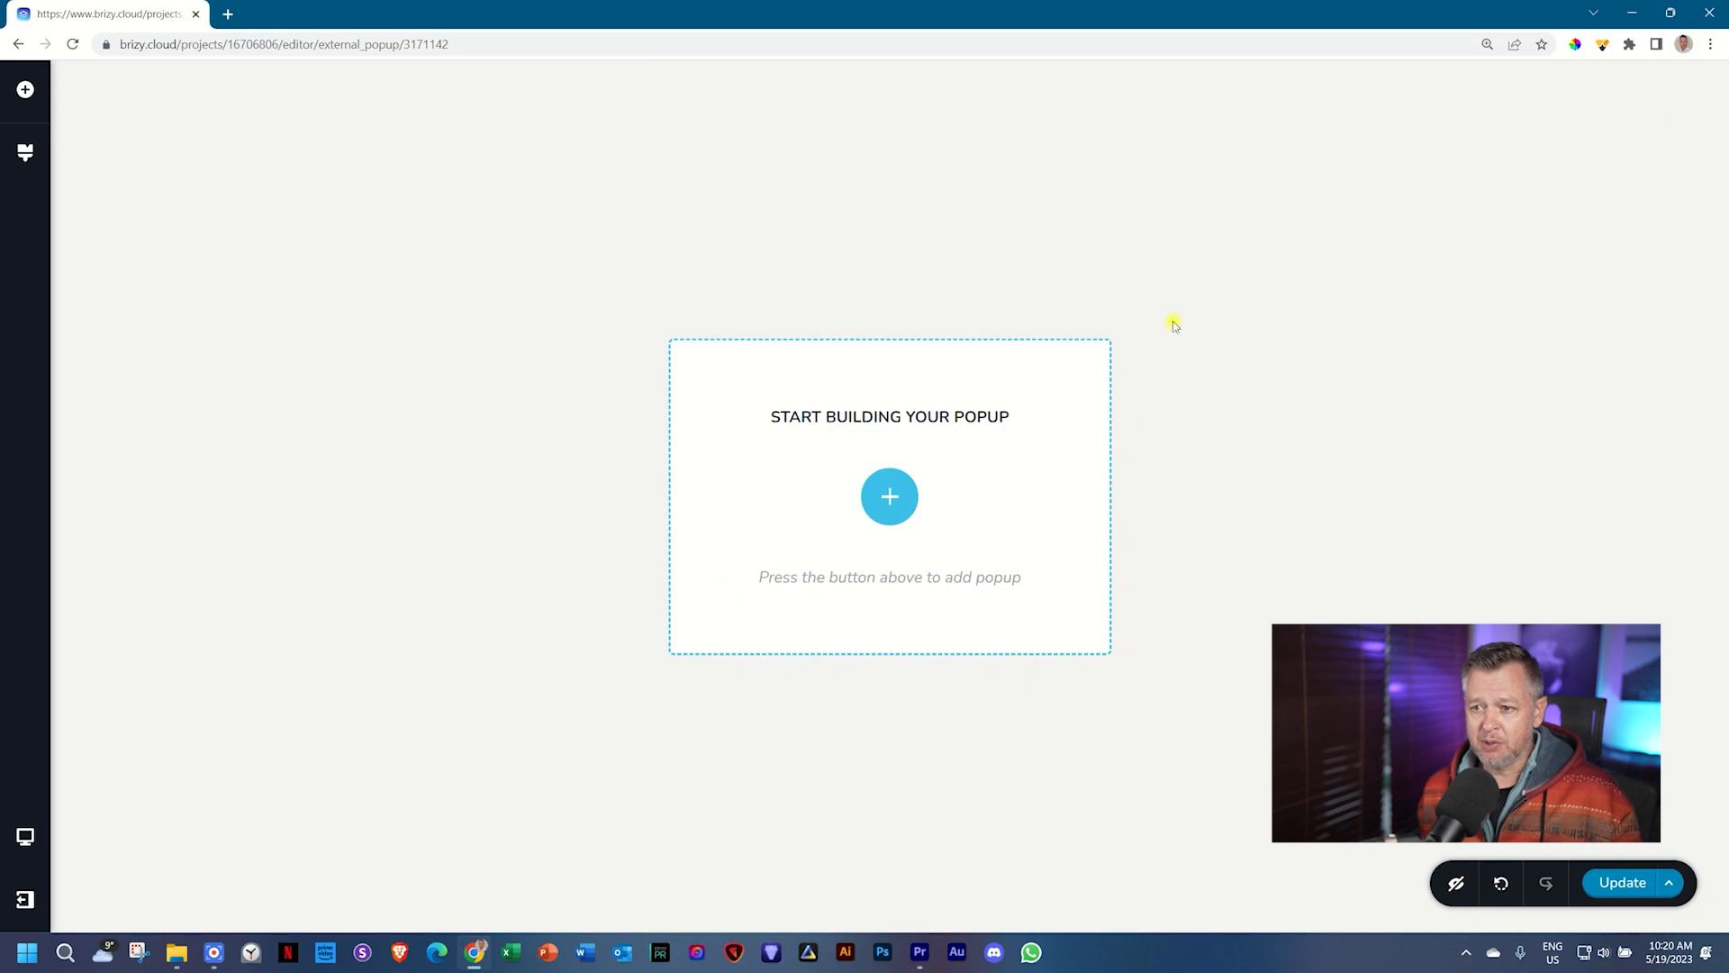
pyautogui.click(887, 494)
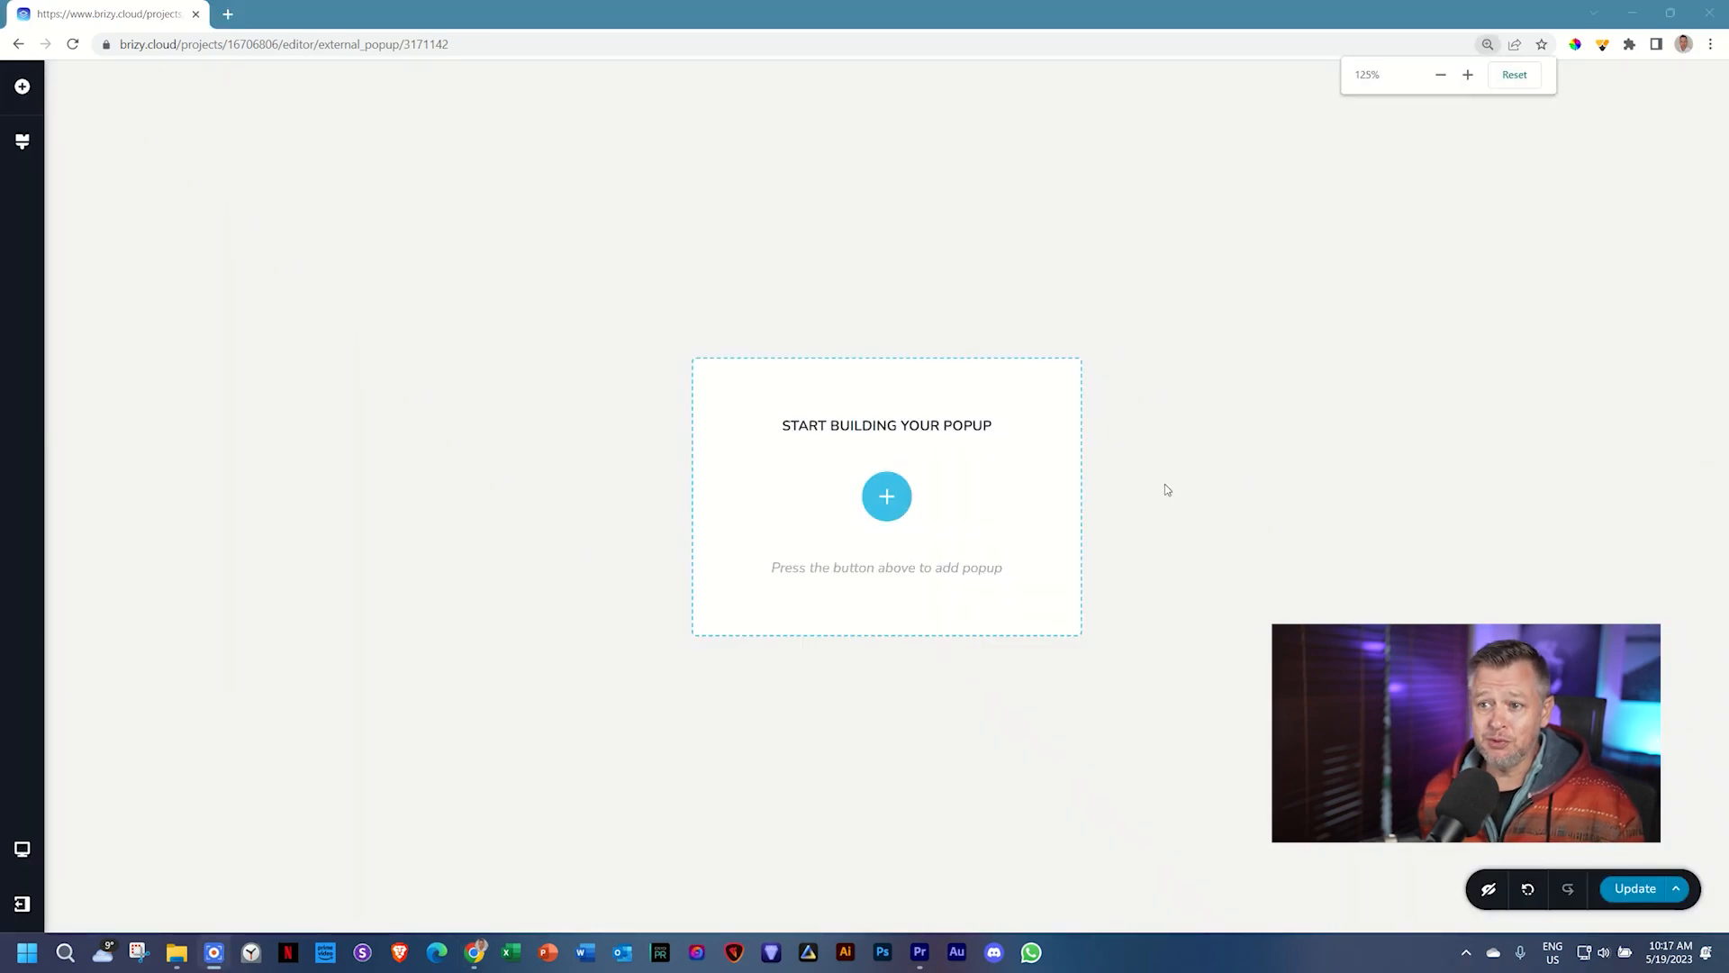
pyautogui.click(888, 494)
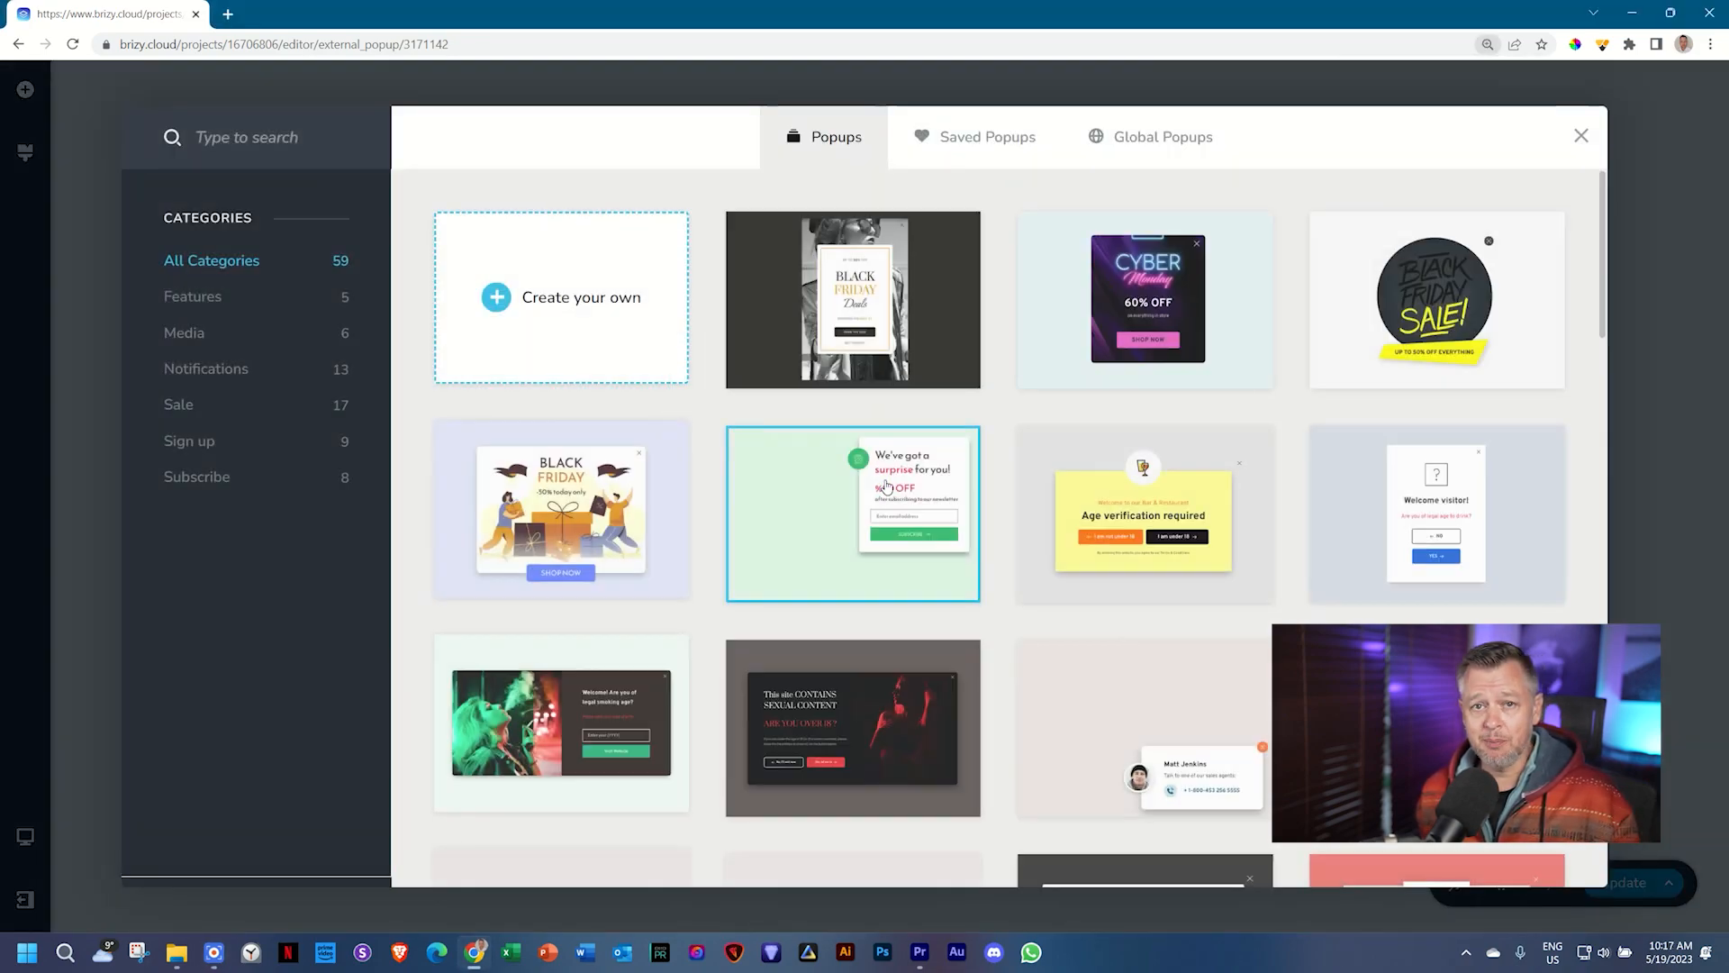
pyautogui.click(216, 478)
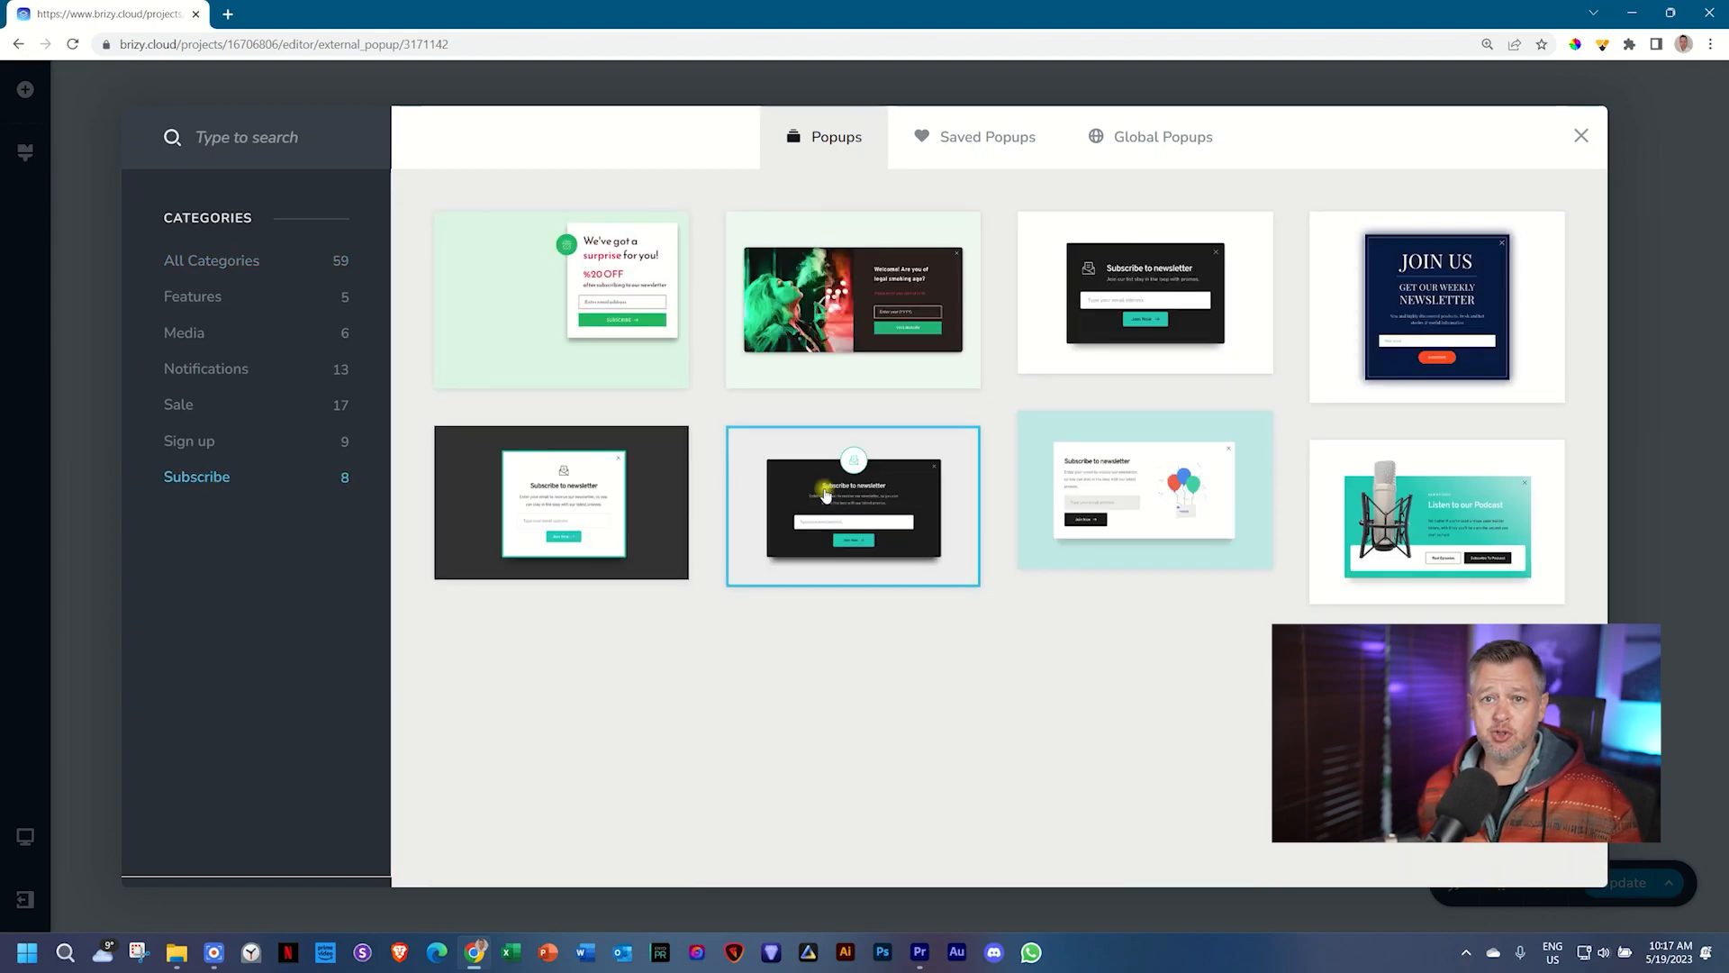
pyautogui.click(786, 495)
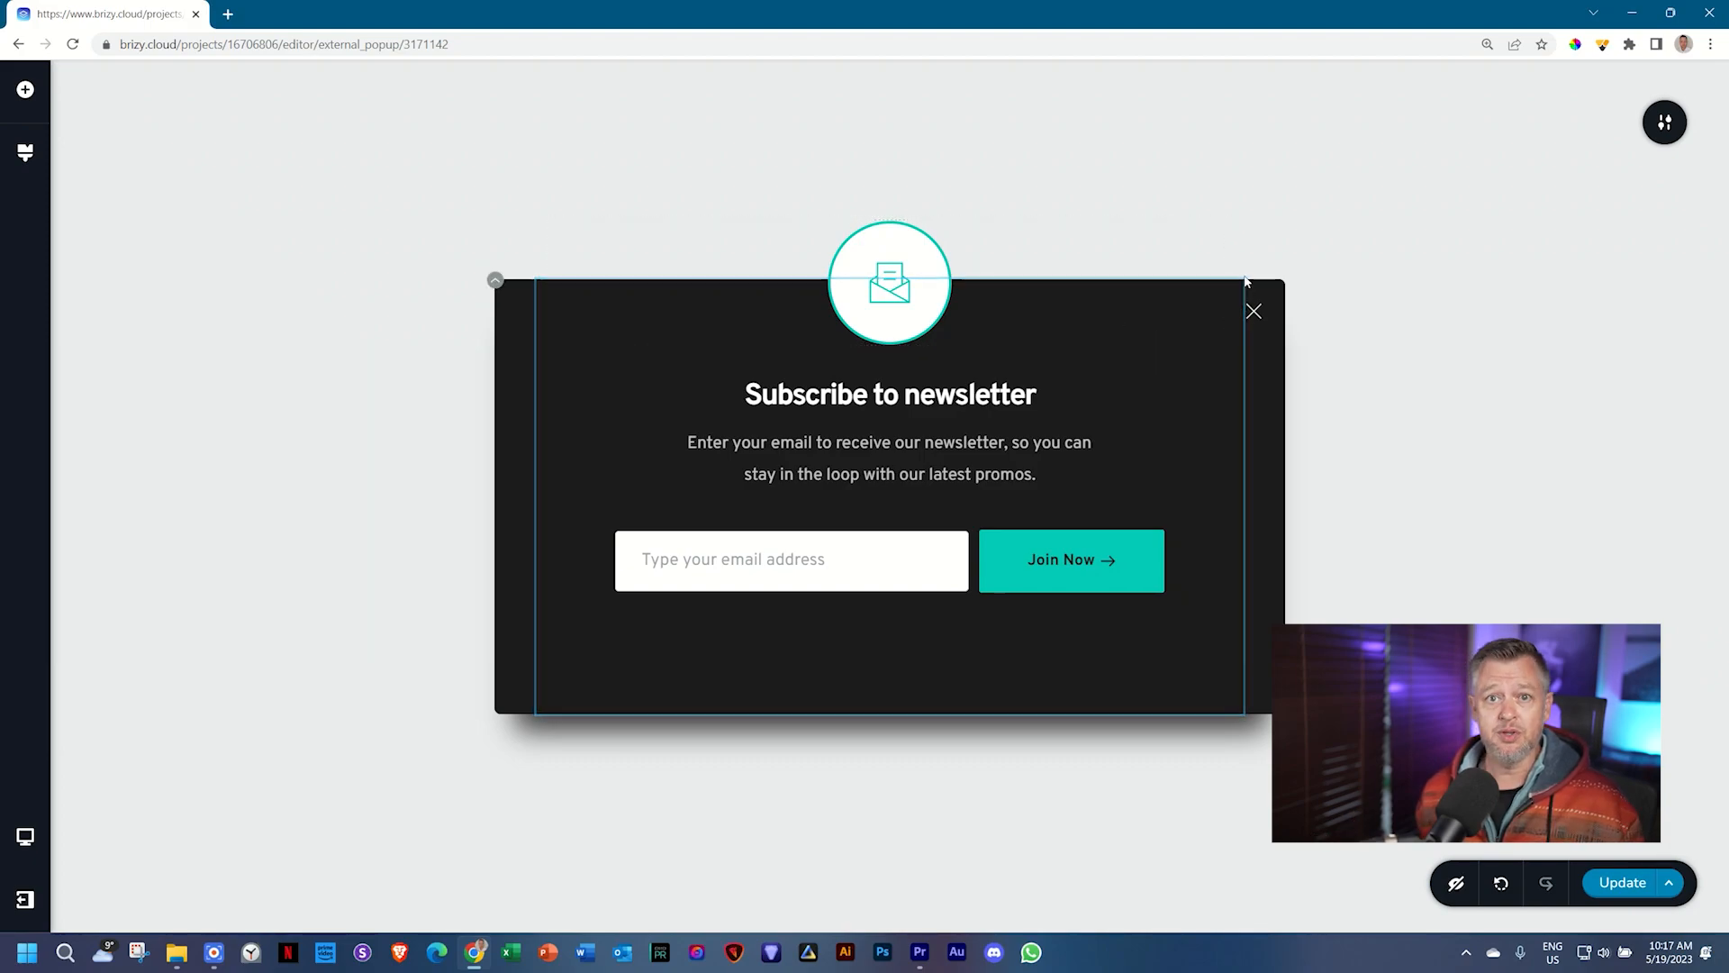
# Step: Try red, teal, white and purple as the newsletter popup's overlay colour, and shift its hue to orange #d98470
pyautogui.click(496, 283)
pyautogui.click(498, 338)
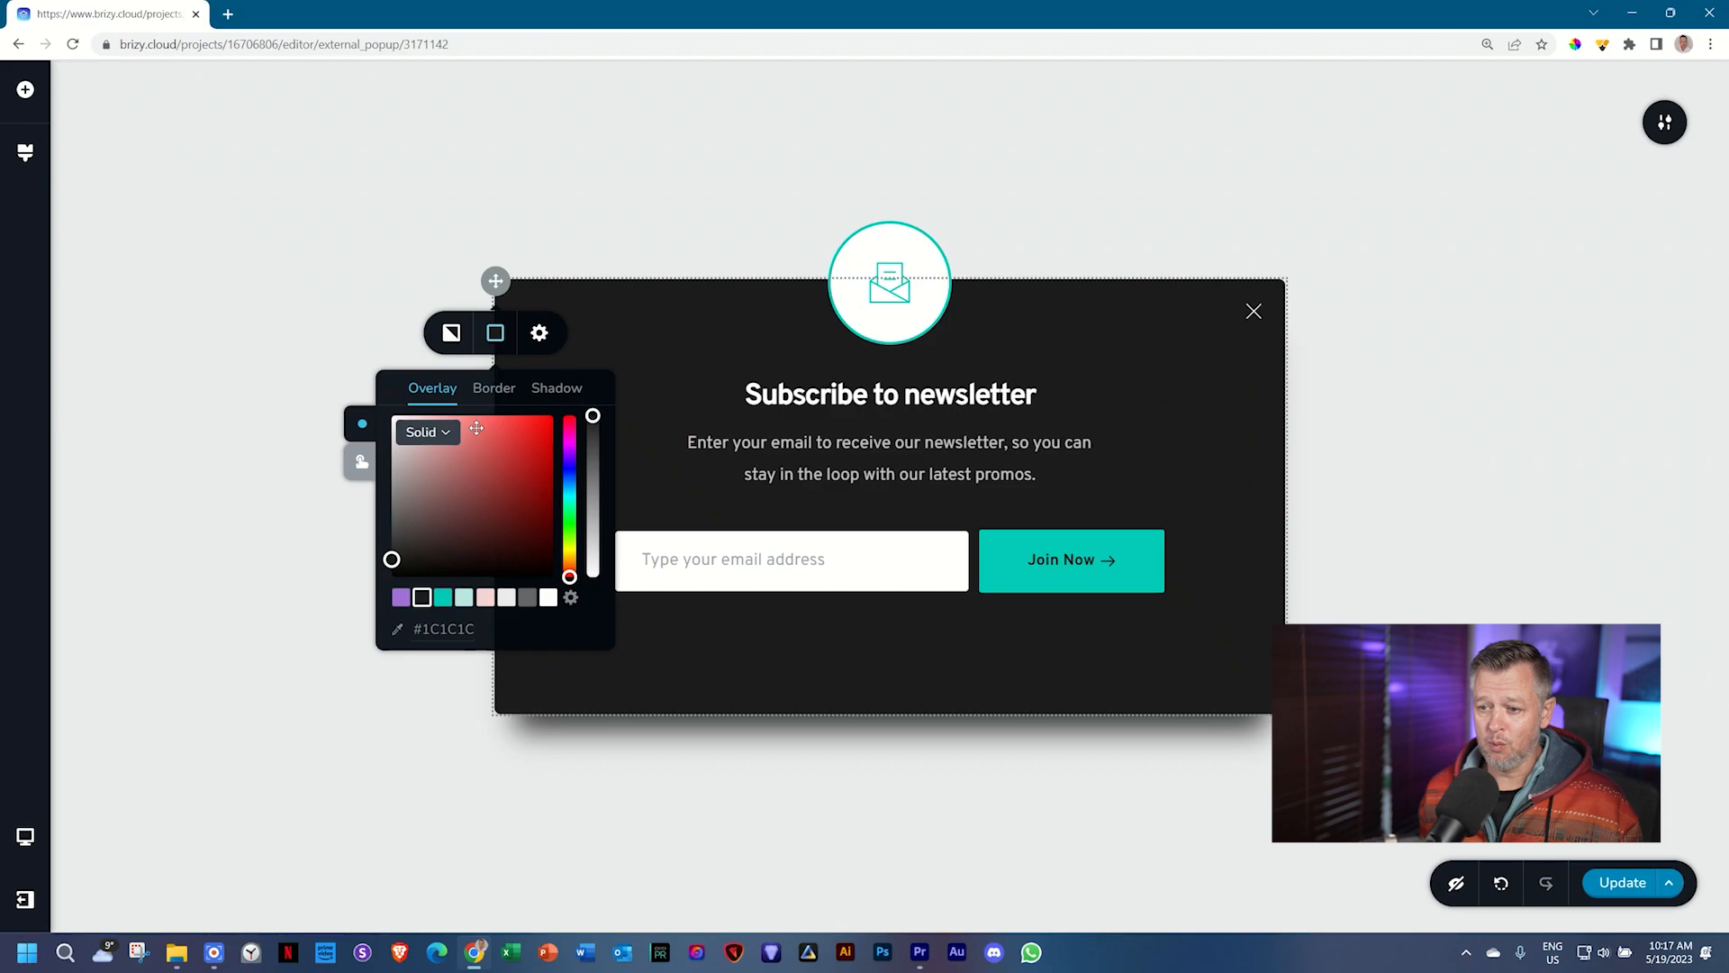
pyautogui.click(531, 413)
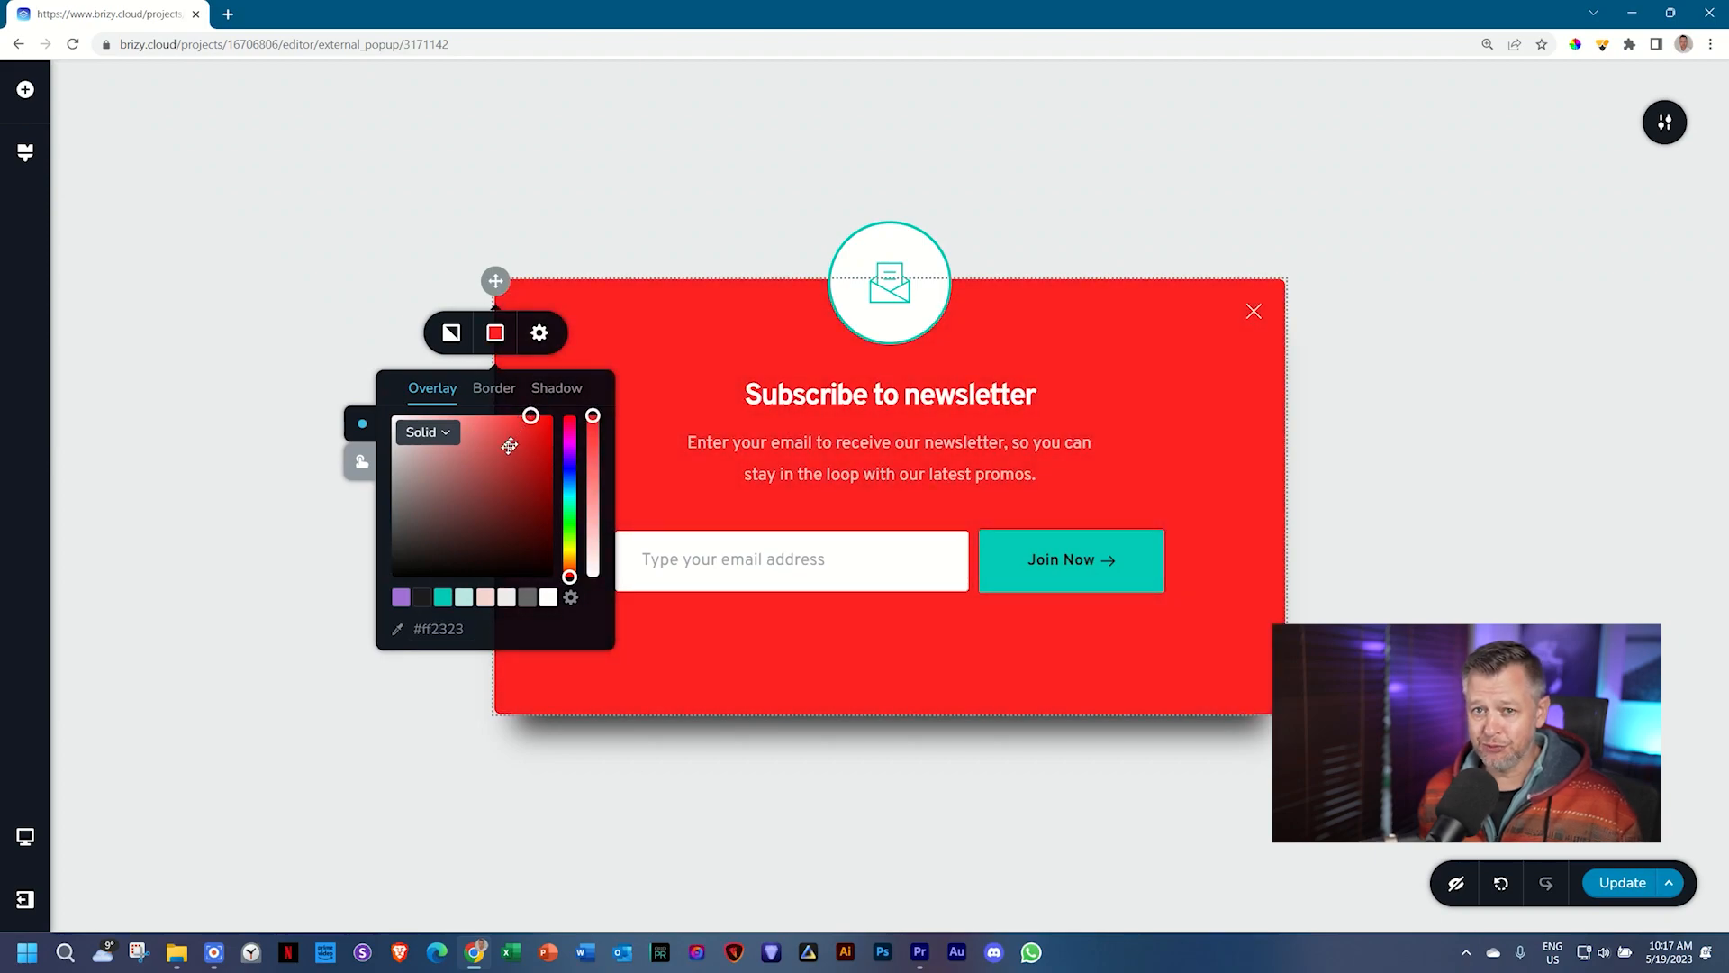
pyautogui.click(444, 597)
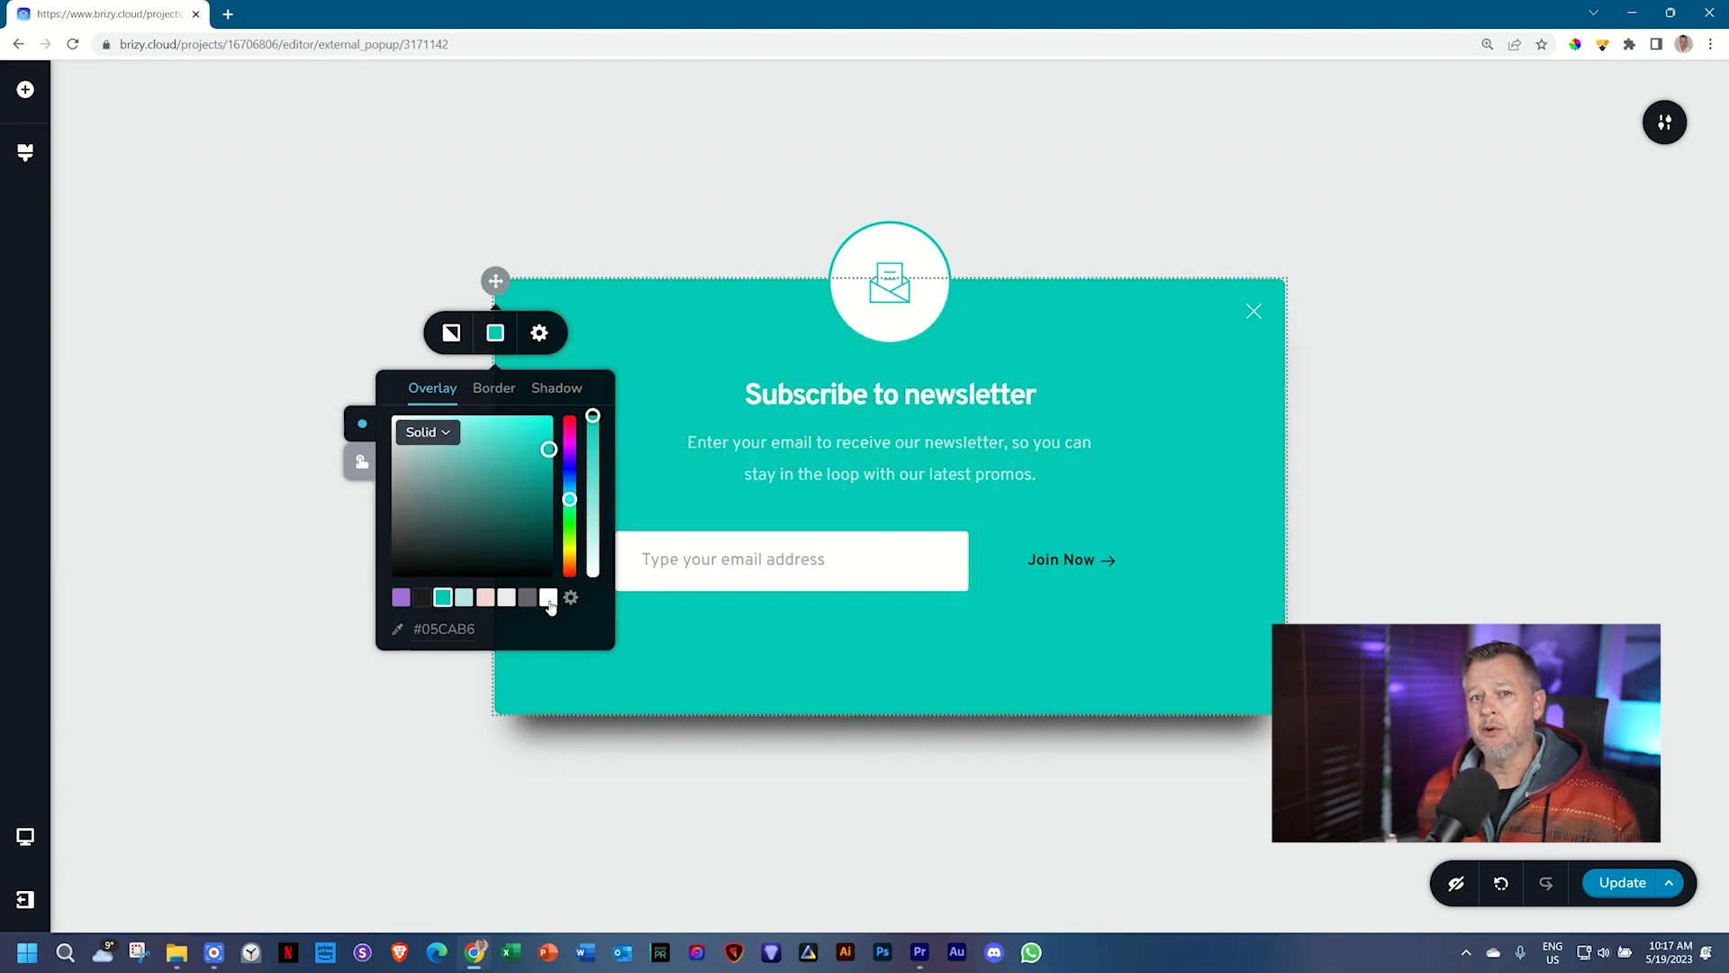
pyautogui.click(549, 599)
pyautogui.click(400, 598)
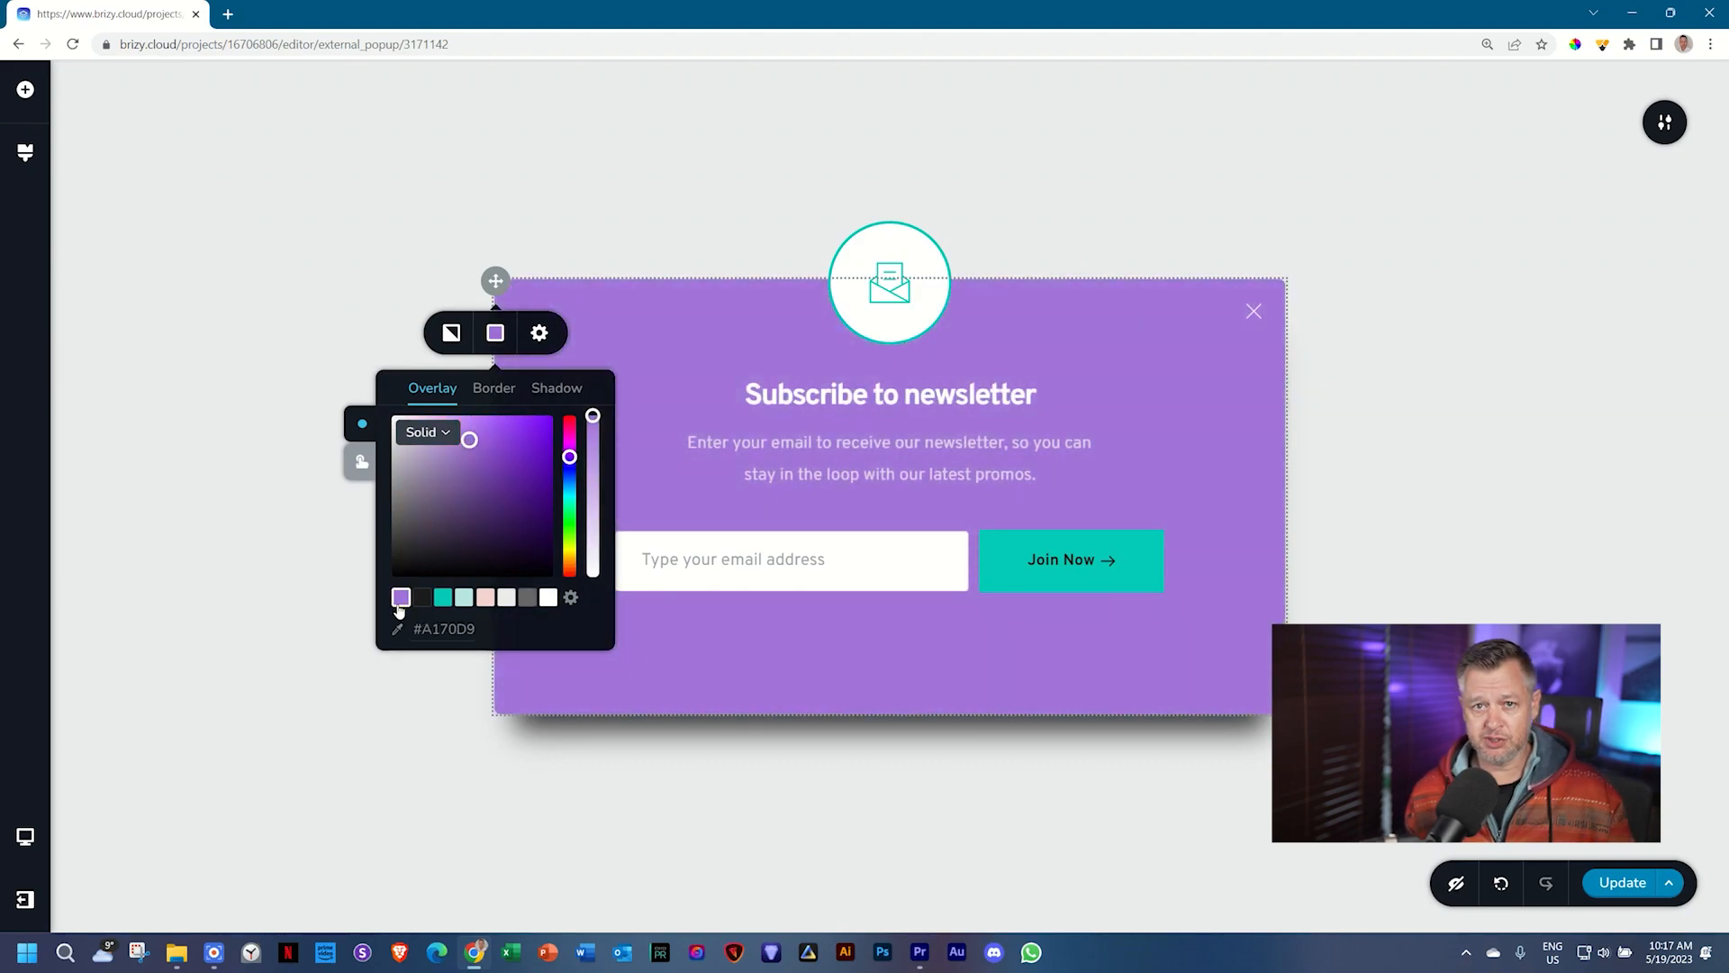
pyautogui.moveTo(570, 459); pyautogui.dragTo(570, 573)
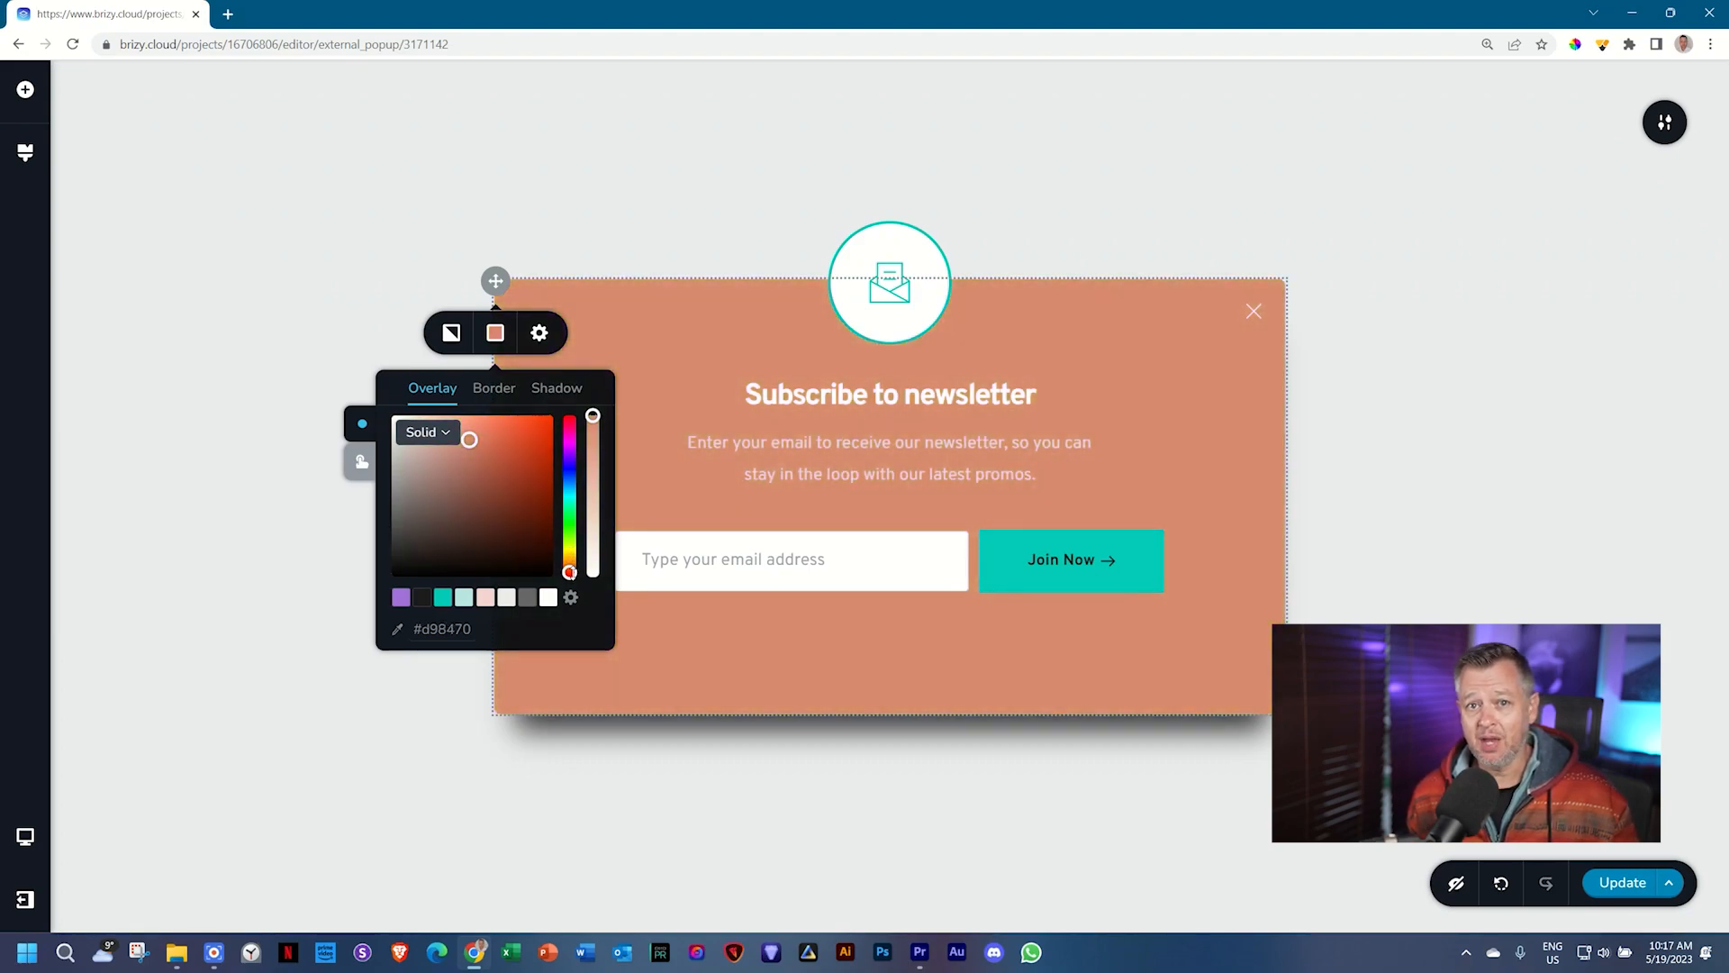
pyautogui.click(1365, 349)
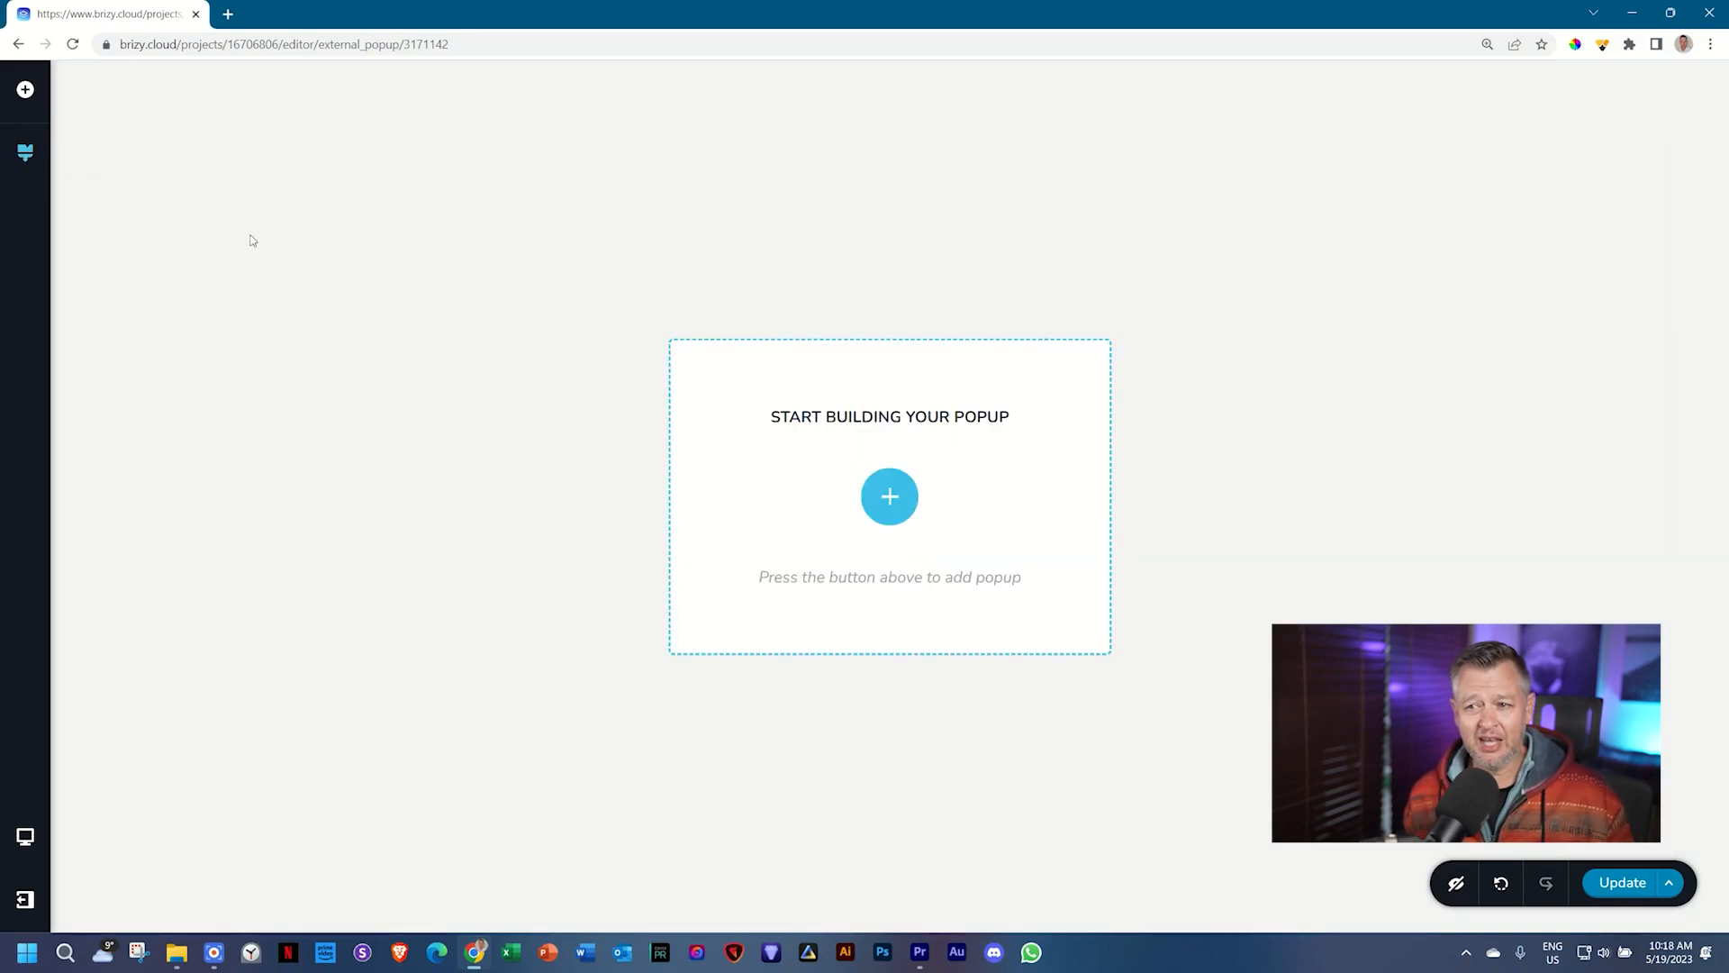
# Step: Insert the "Click the number to call us now" popup template from the library
pyautogui.click(872, 494)
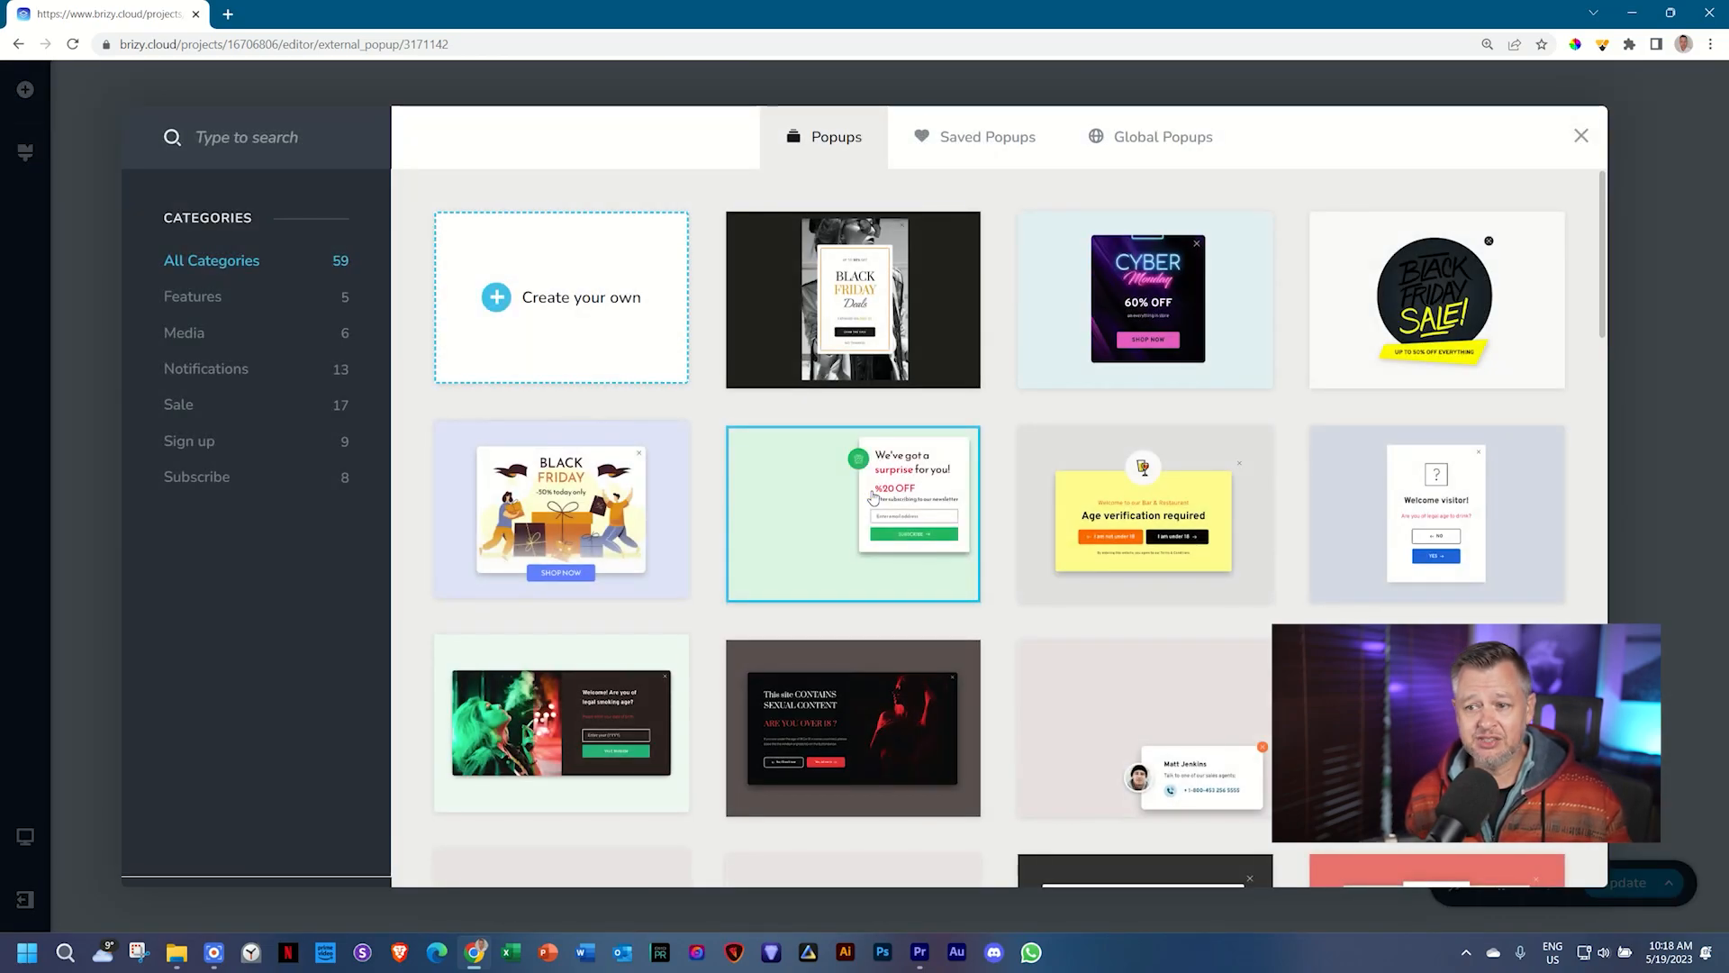
pyautogui.scroll(-5, 815, 490)
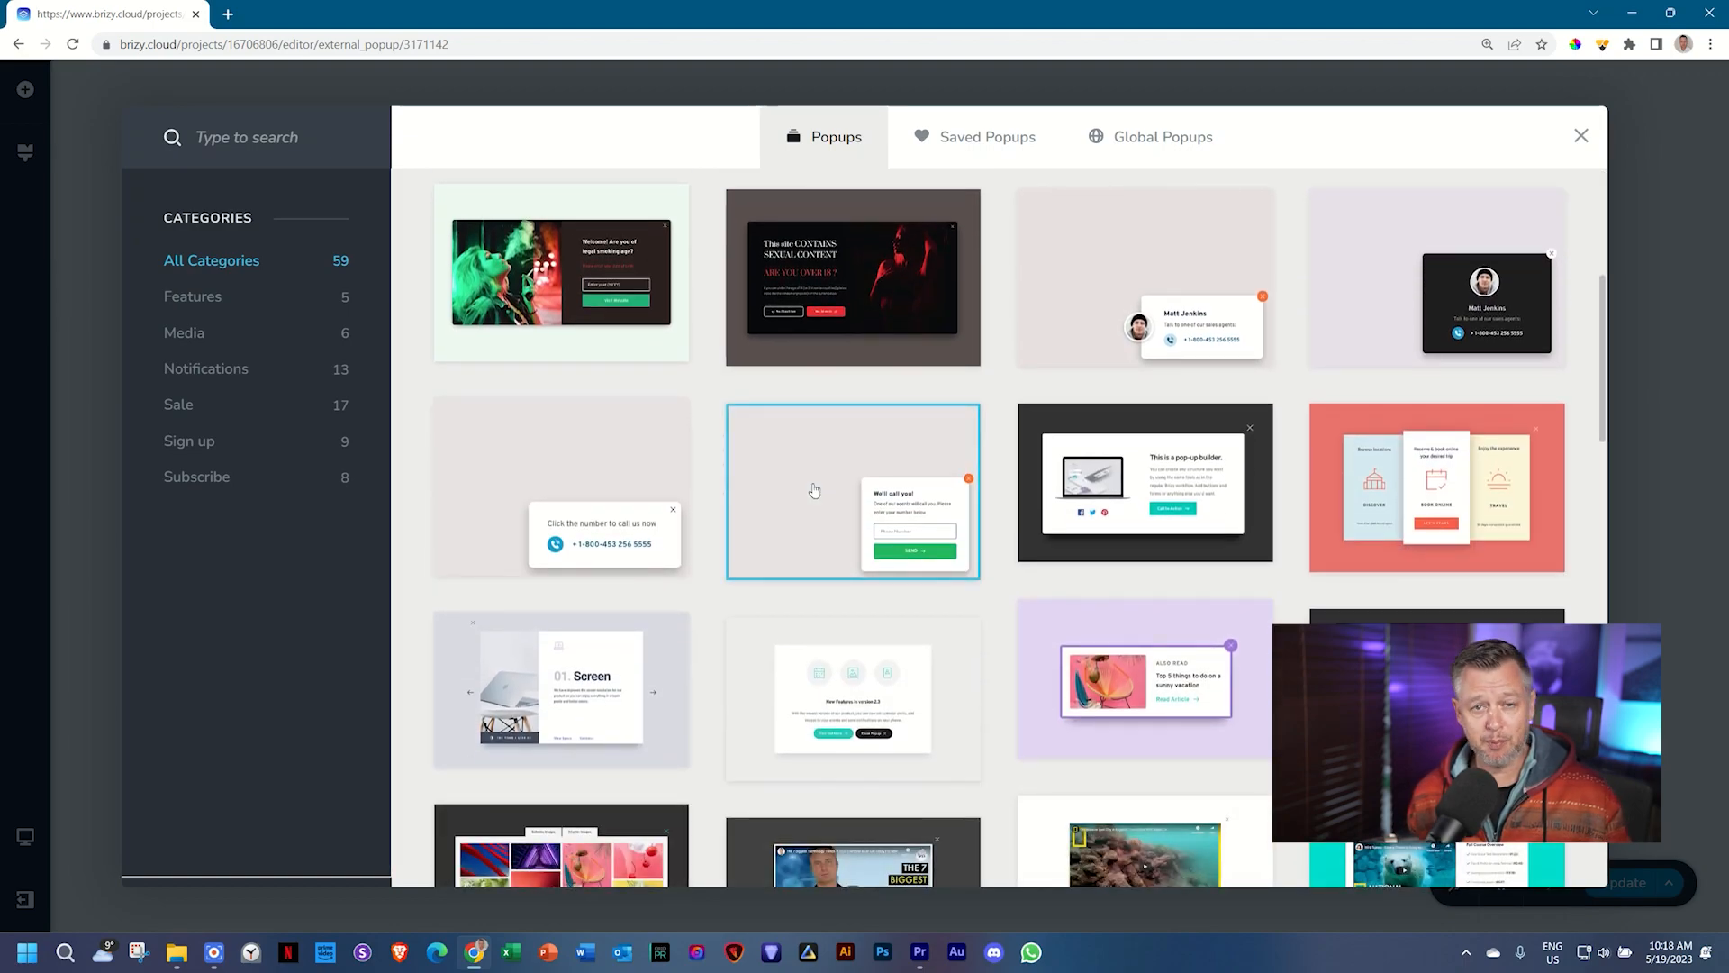
pyautogui.scroll(-3, 814, 490)
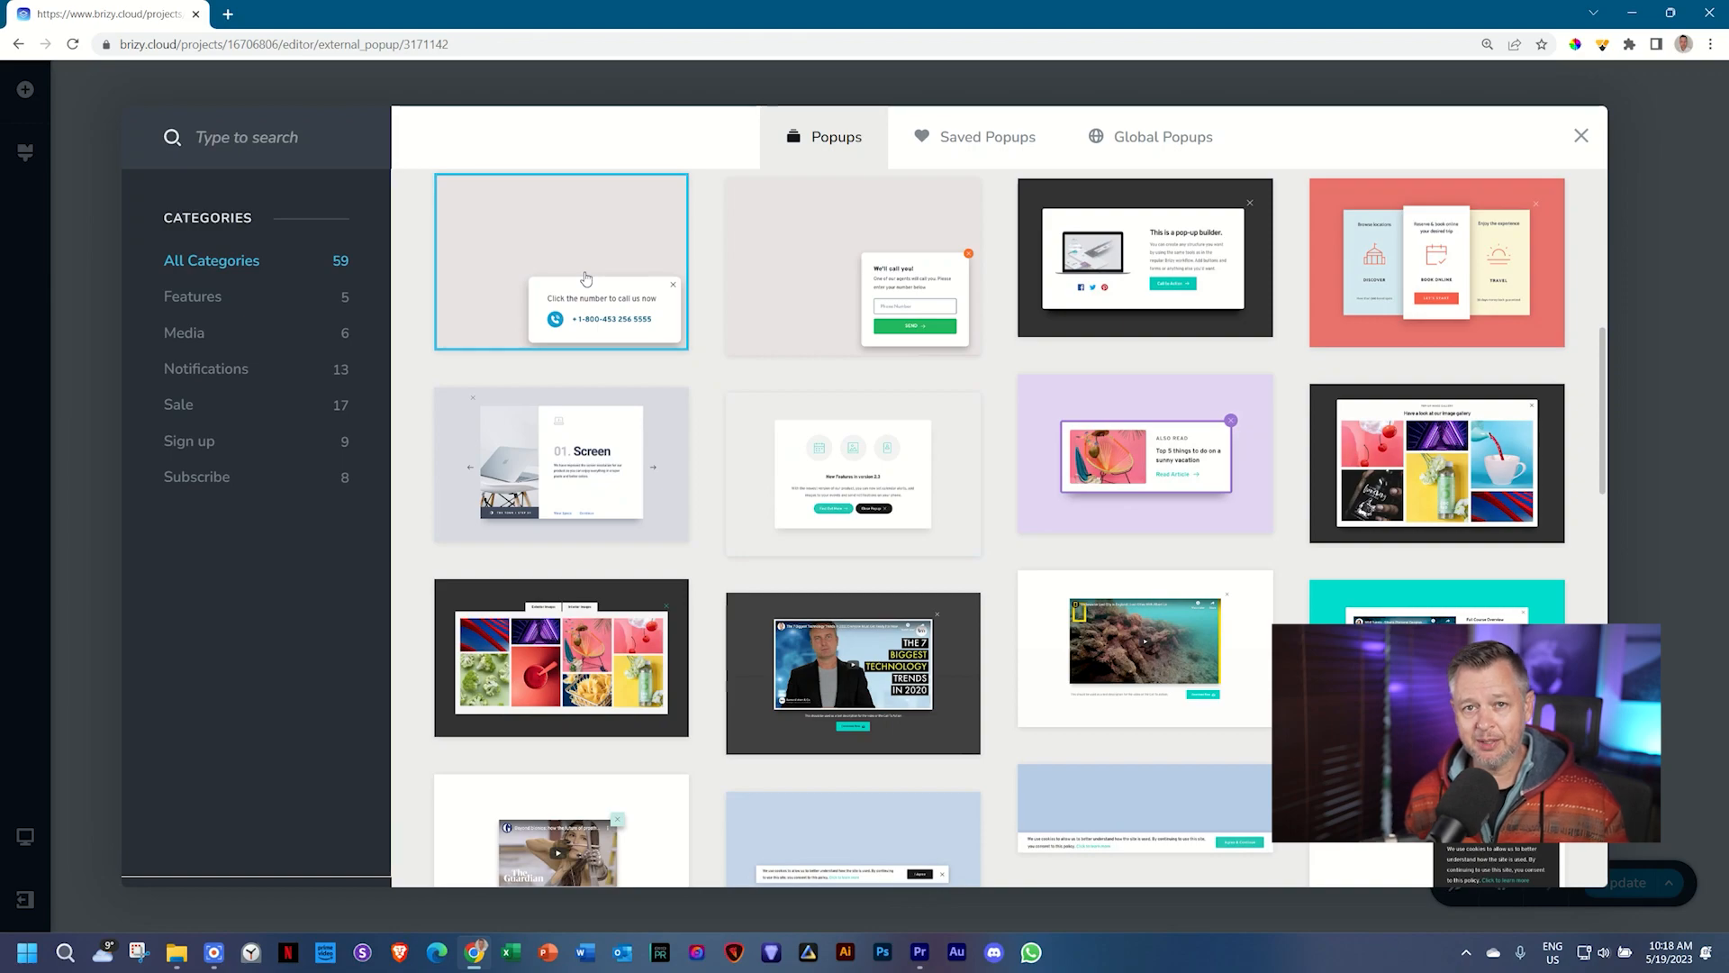
pyautogui.click(585, 278)
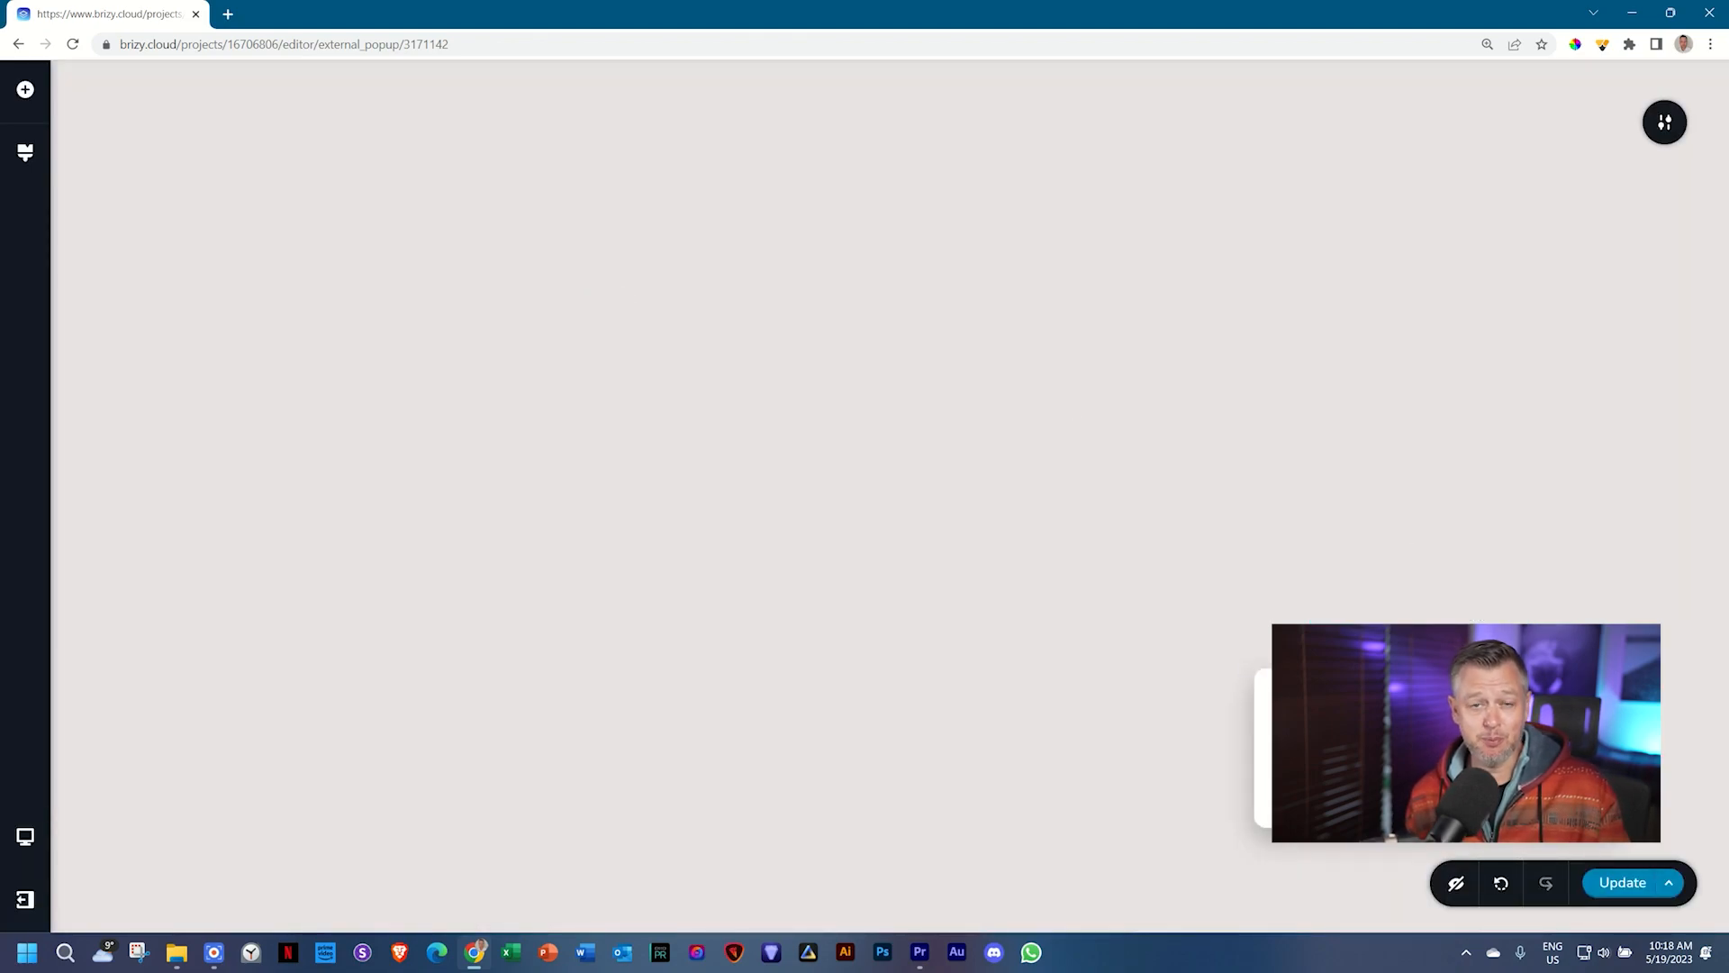
# Step: Cycle the call-us popup through its horizontal alignments, including left and right, and through its vertical alignments, including top
pyautogui.click(1664, 121)
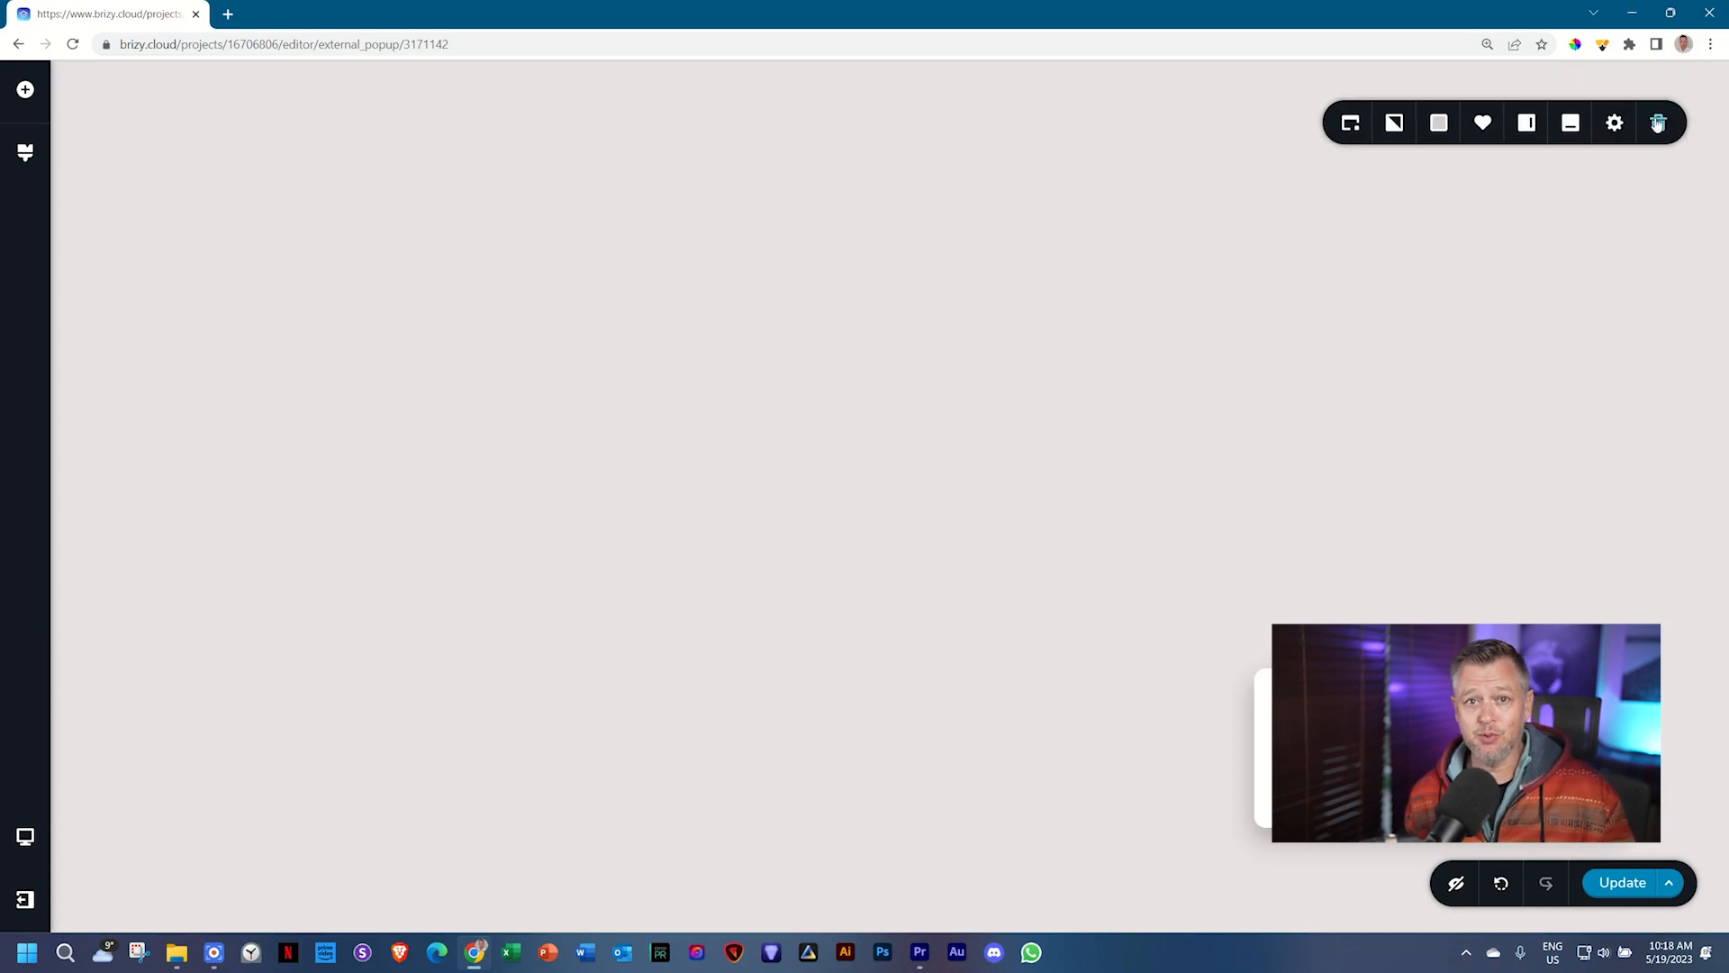
pyautogui.click(1529, 125)
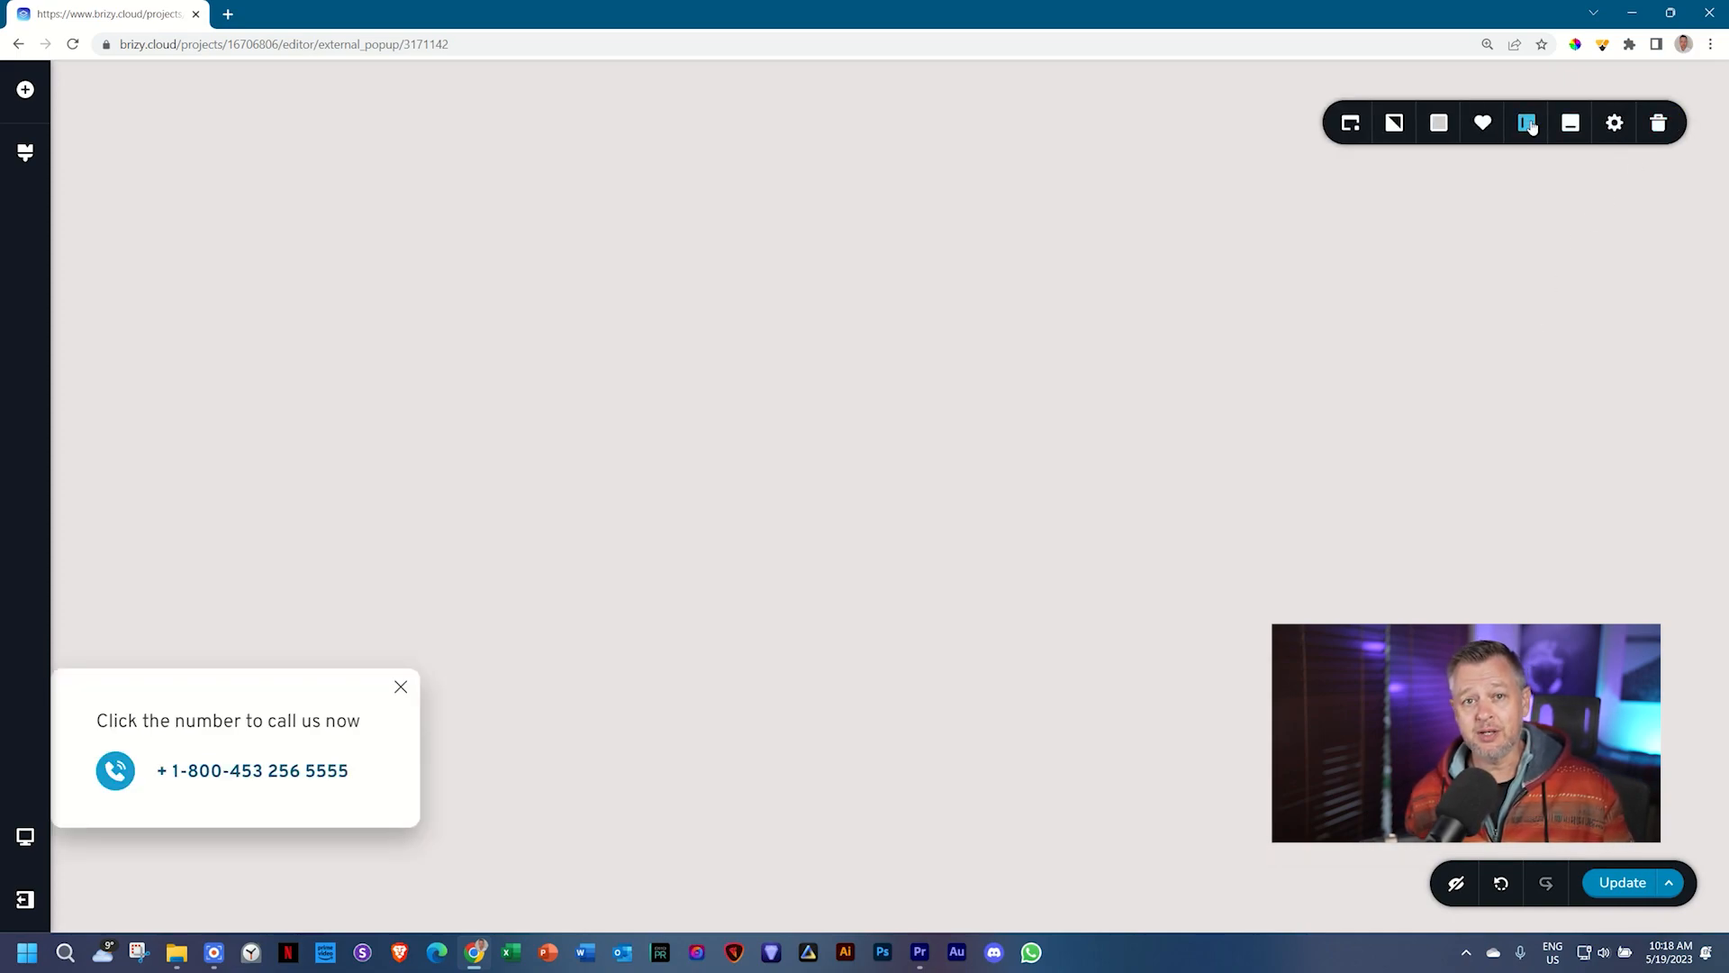
pyautogui.click(1531, 126)
pyautogui.click(1531, 126)
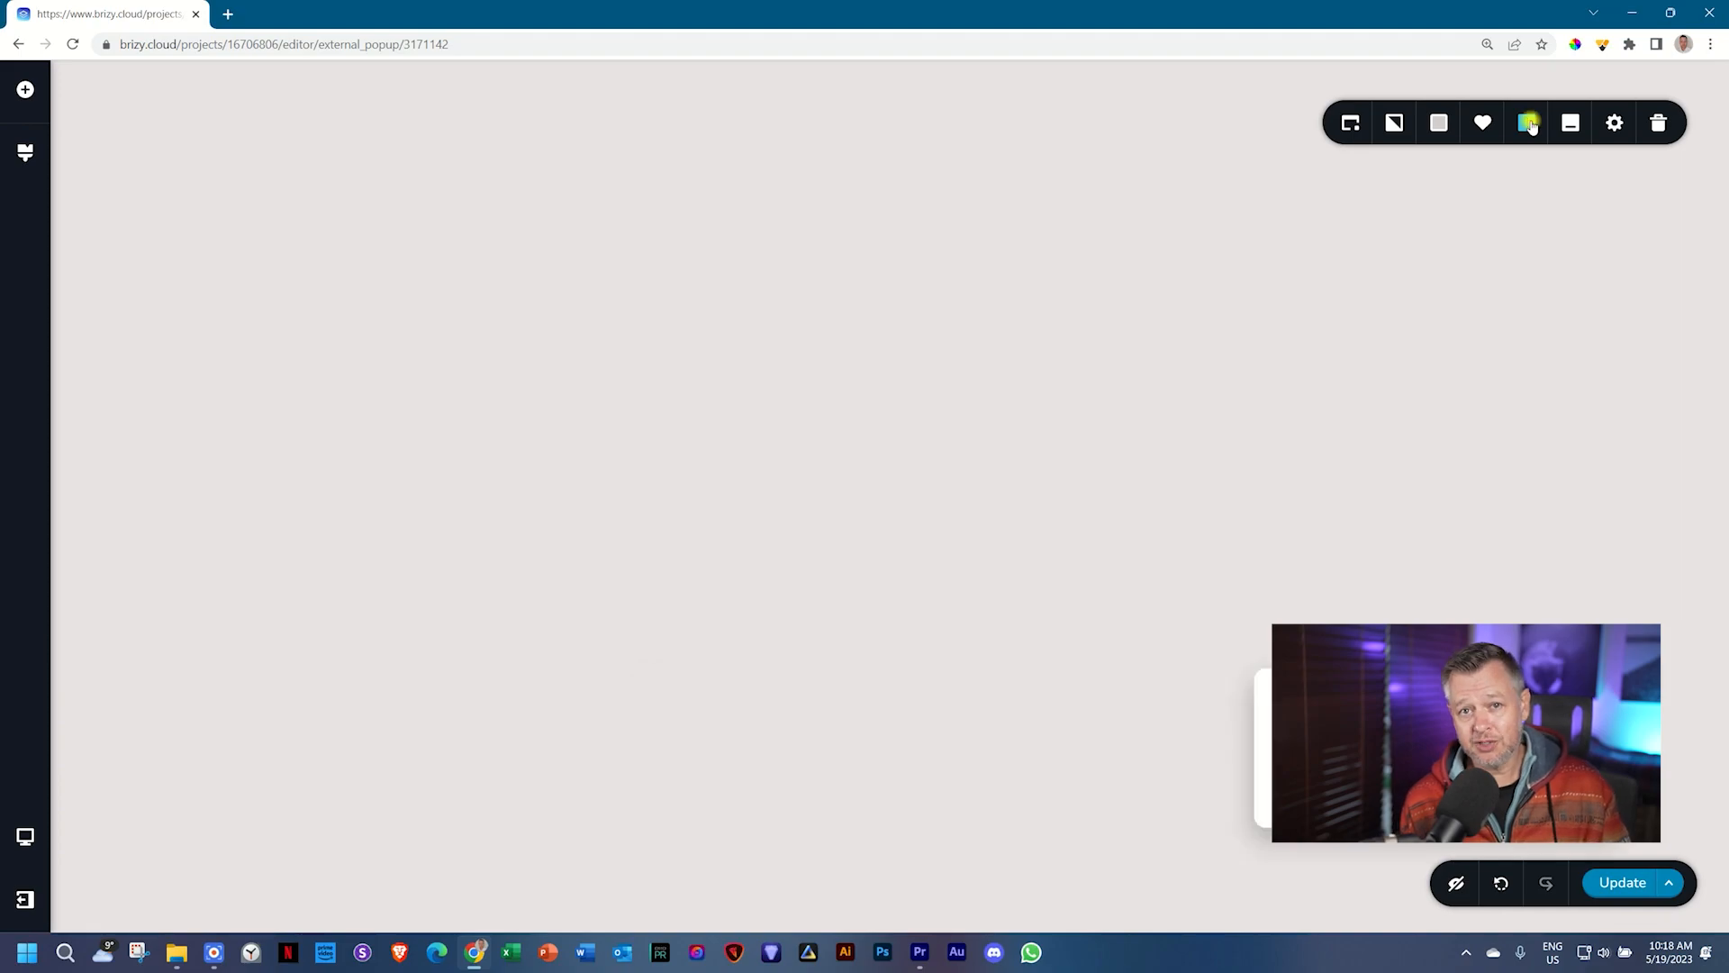
pyautogui.click(1570, 126)
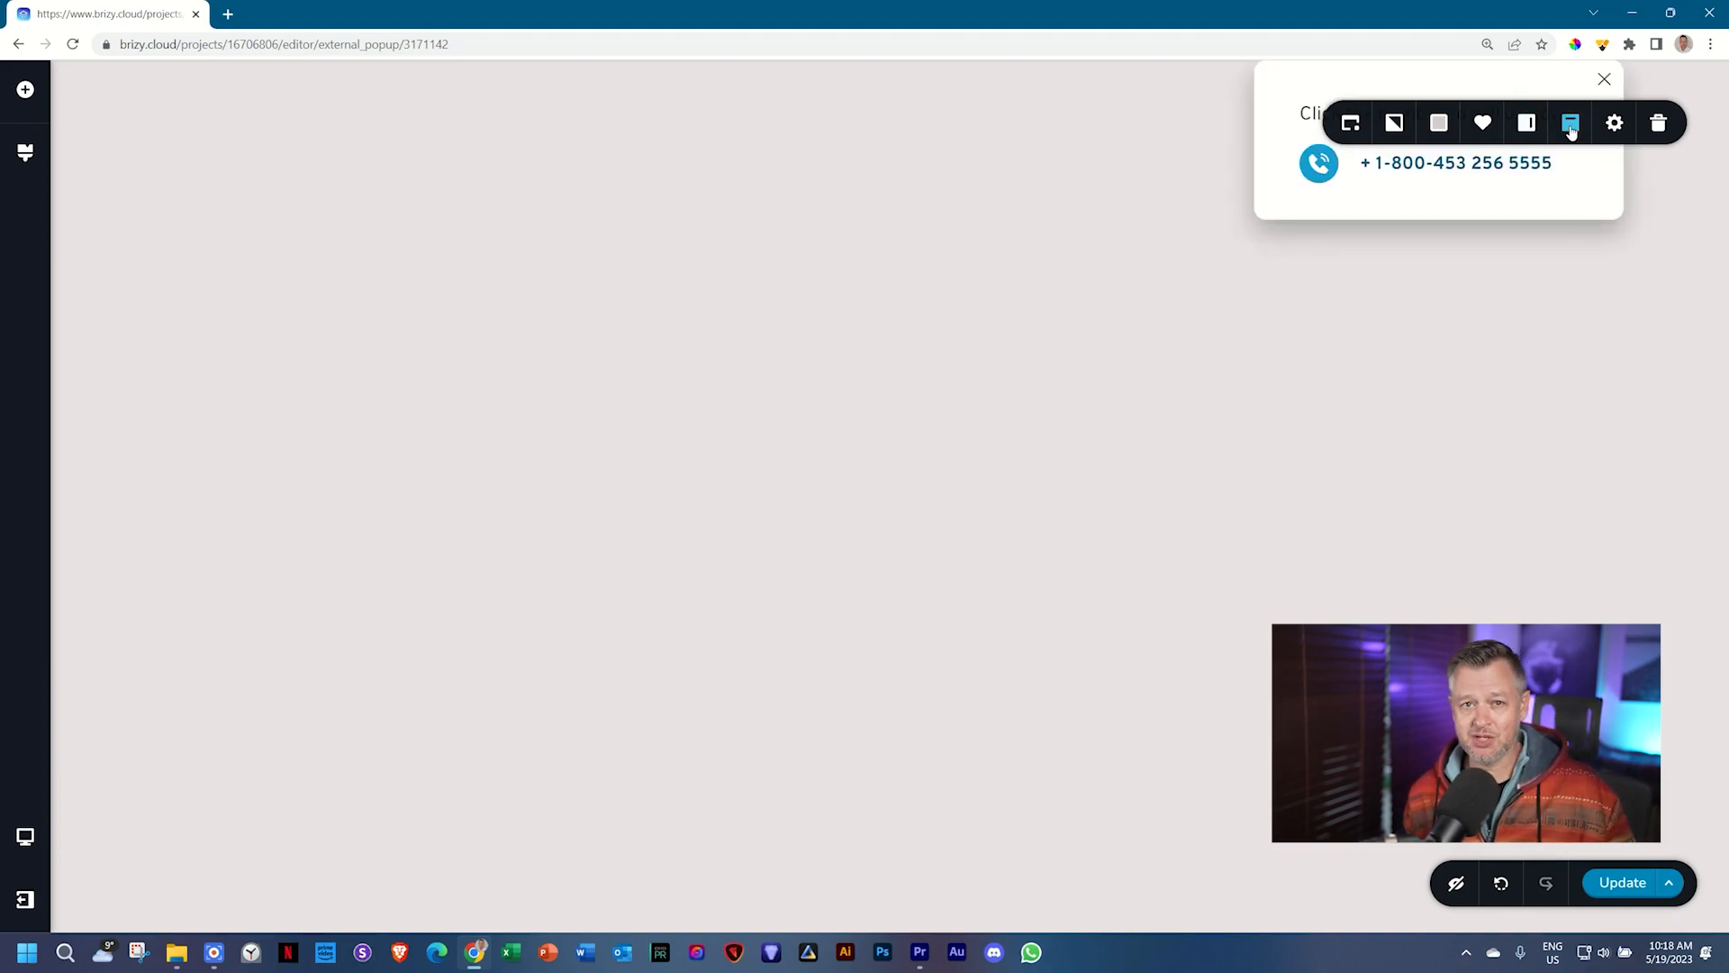
pyautogui.click(1571, 131)
pyautogui.click(1571, 126)
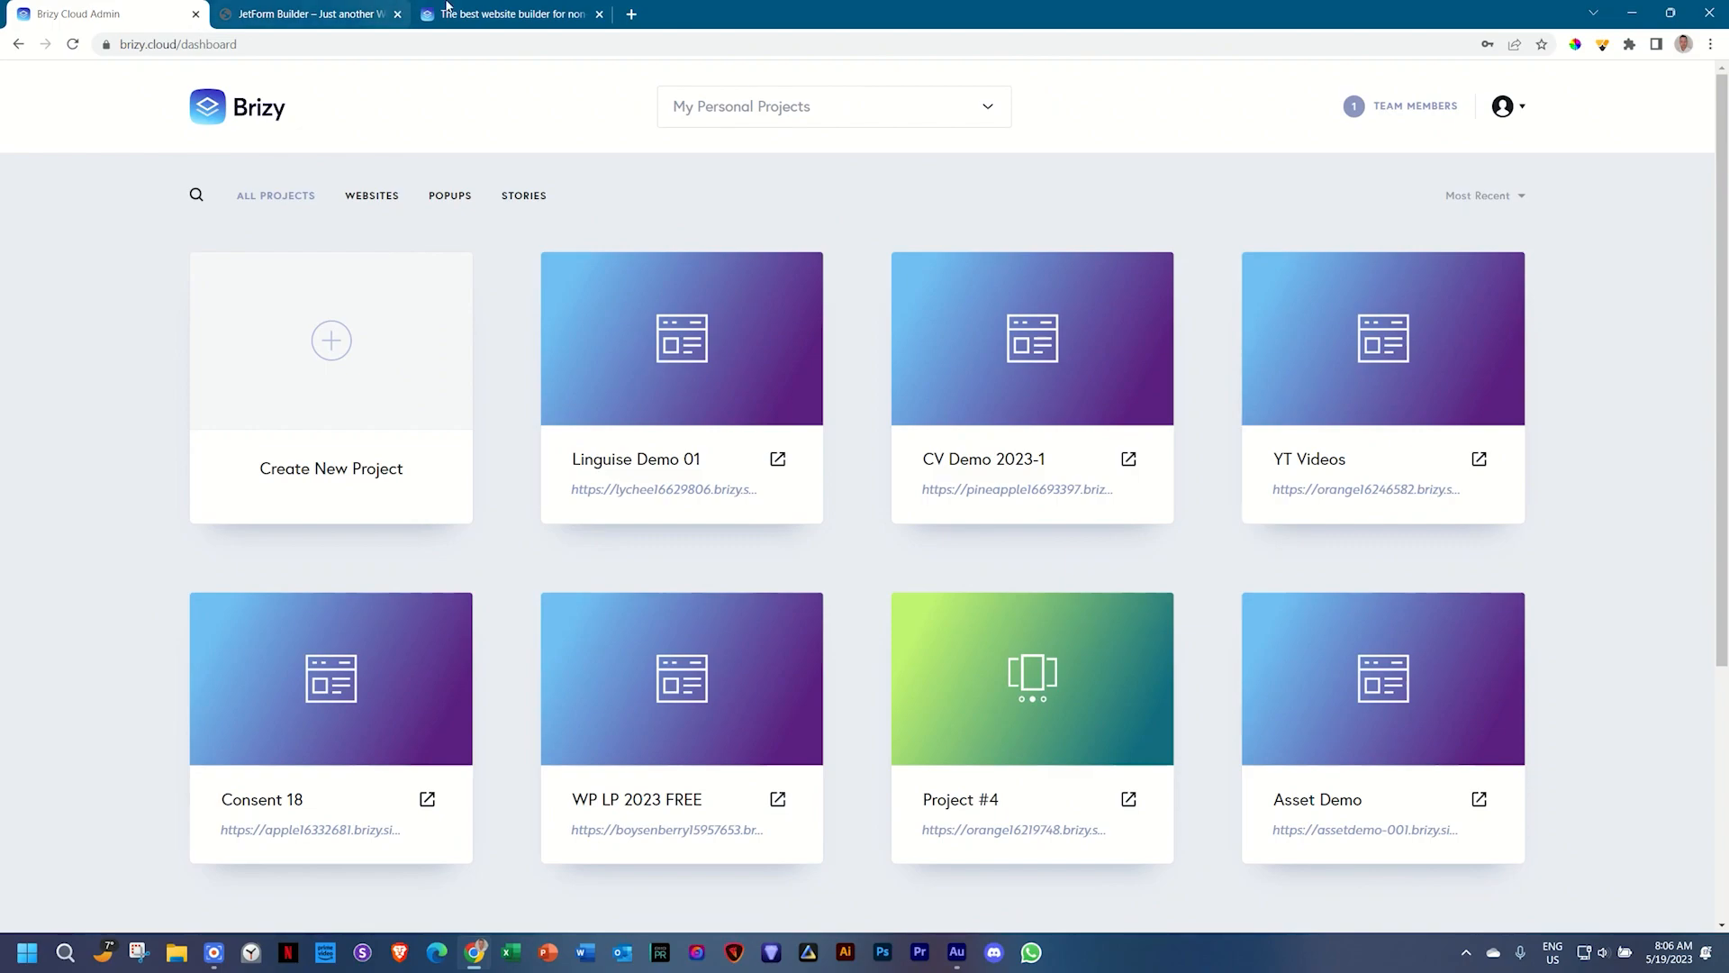
# Step: Switch to the Brizy dashboard, create a new Popup & Alert project and name it Popup Demo Embed
pyautogui.click(332, 350)
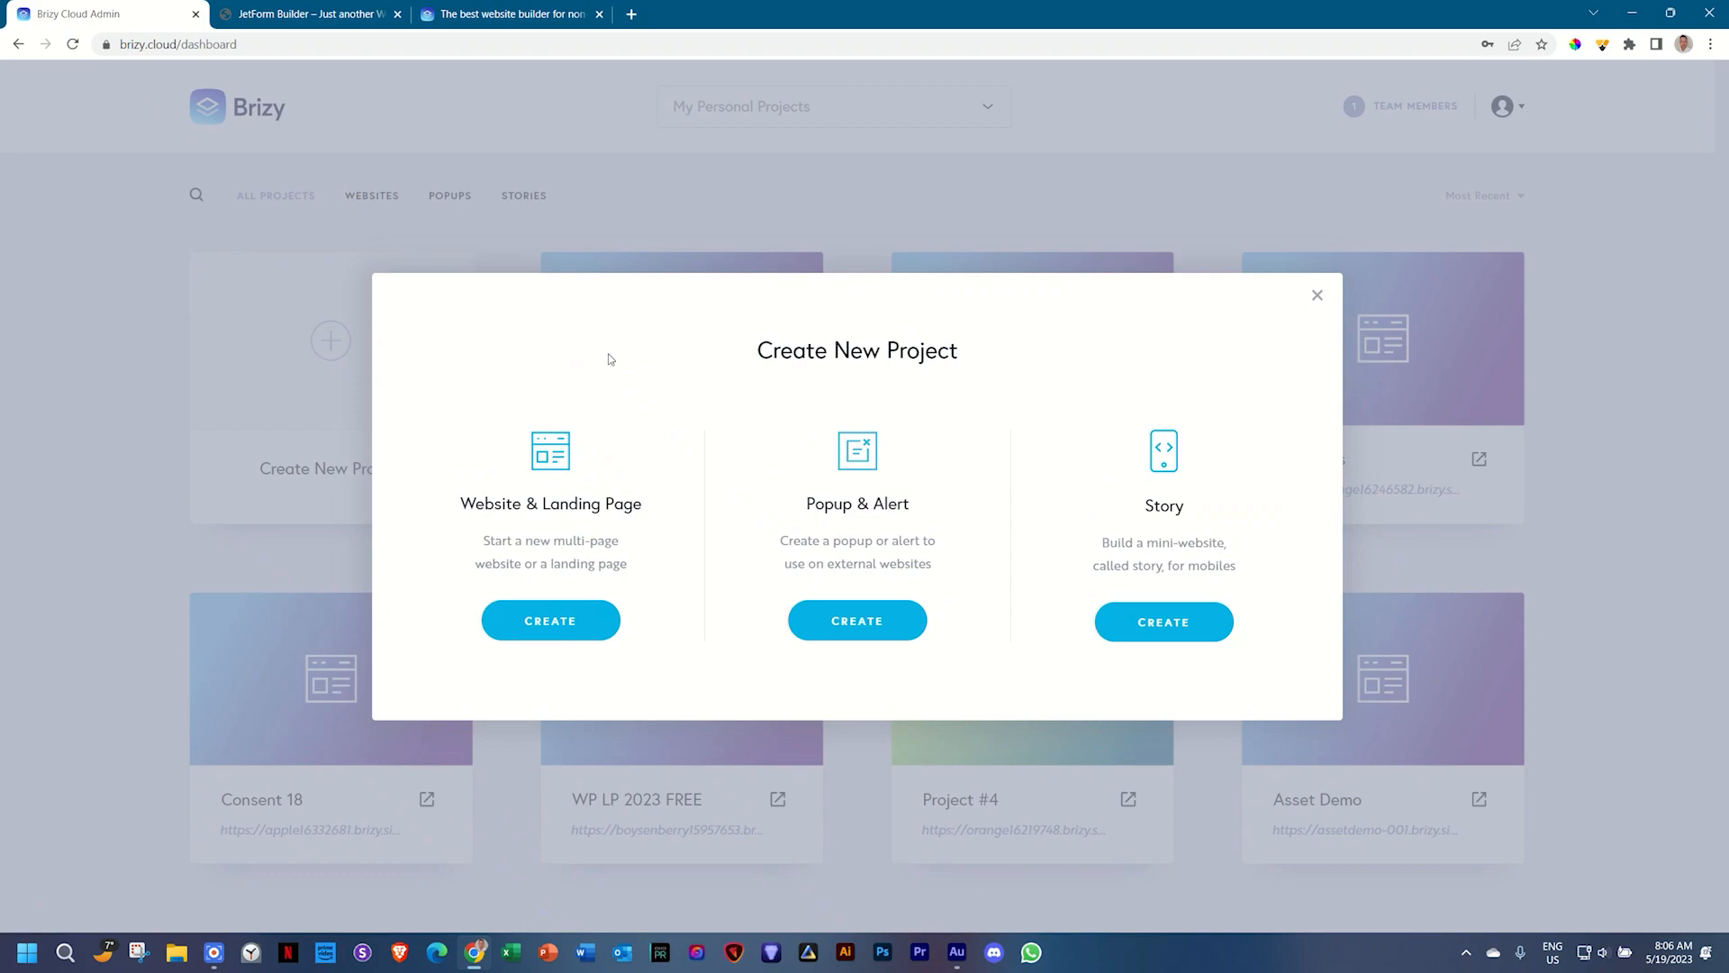
pyautogui.click(888, 613)
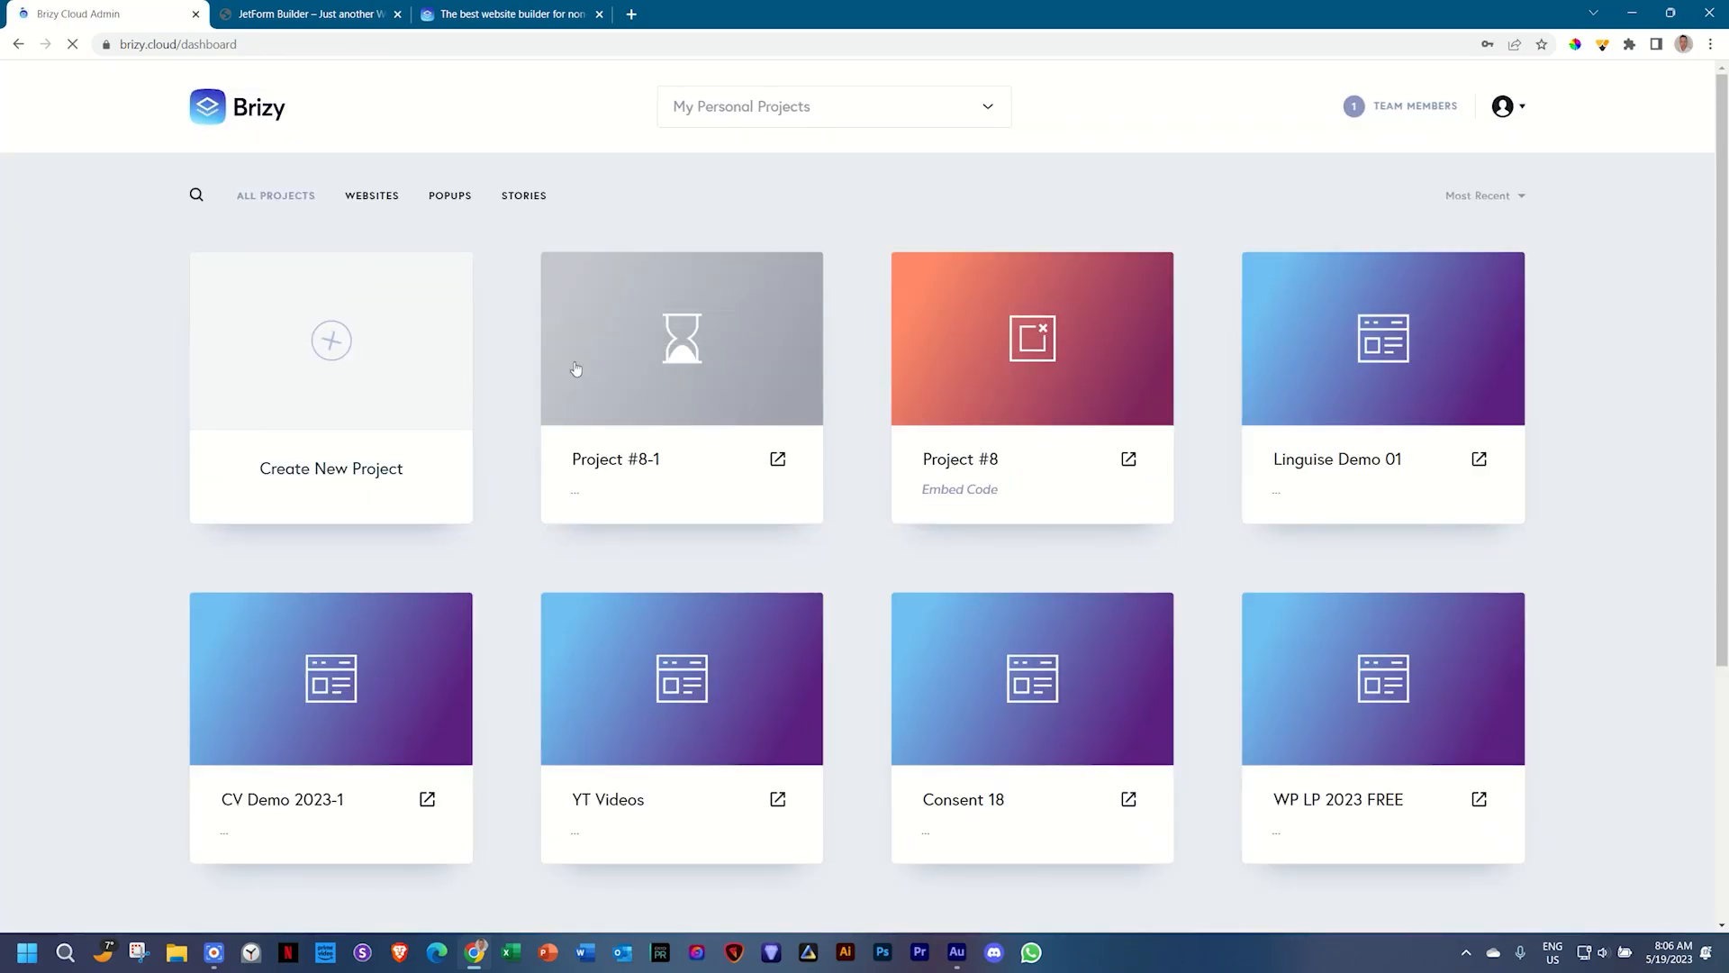
pyautogui.tripleClick(609, 458)
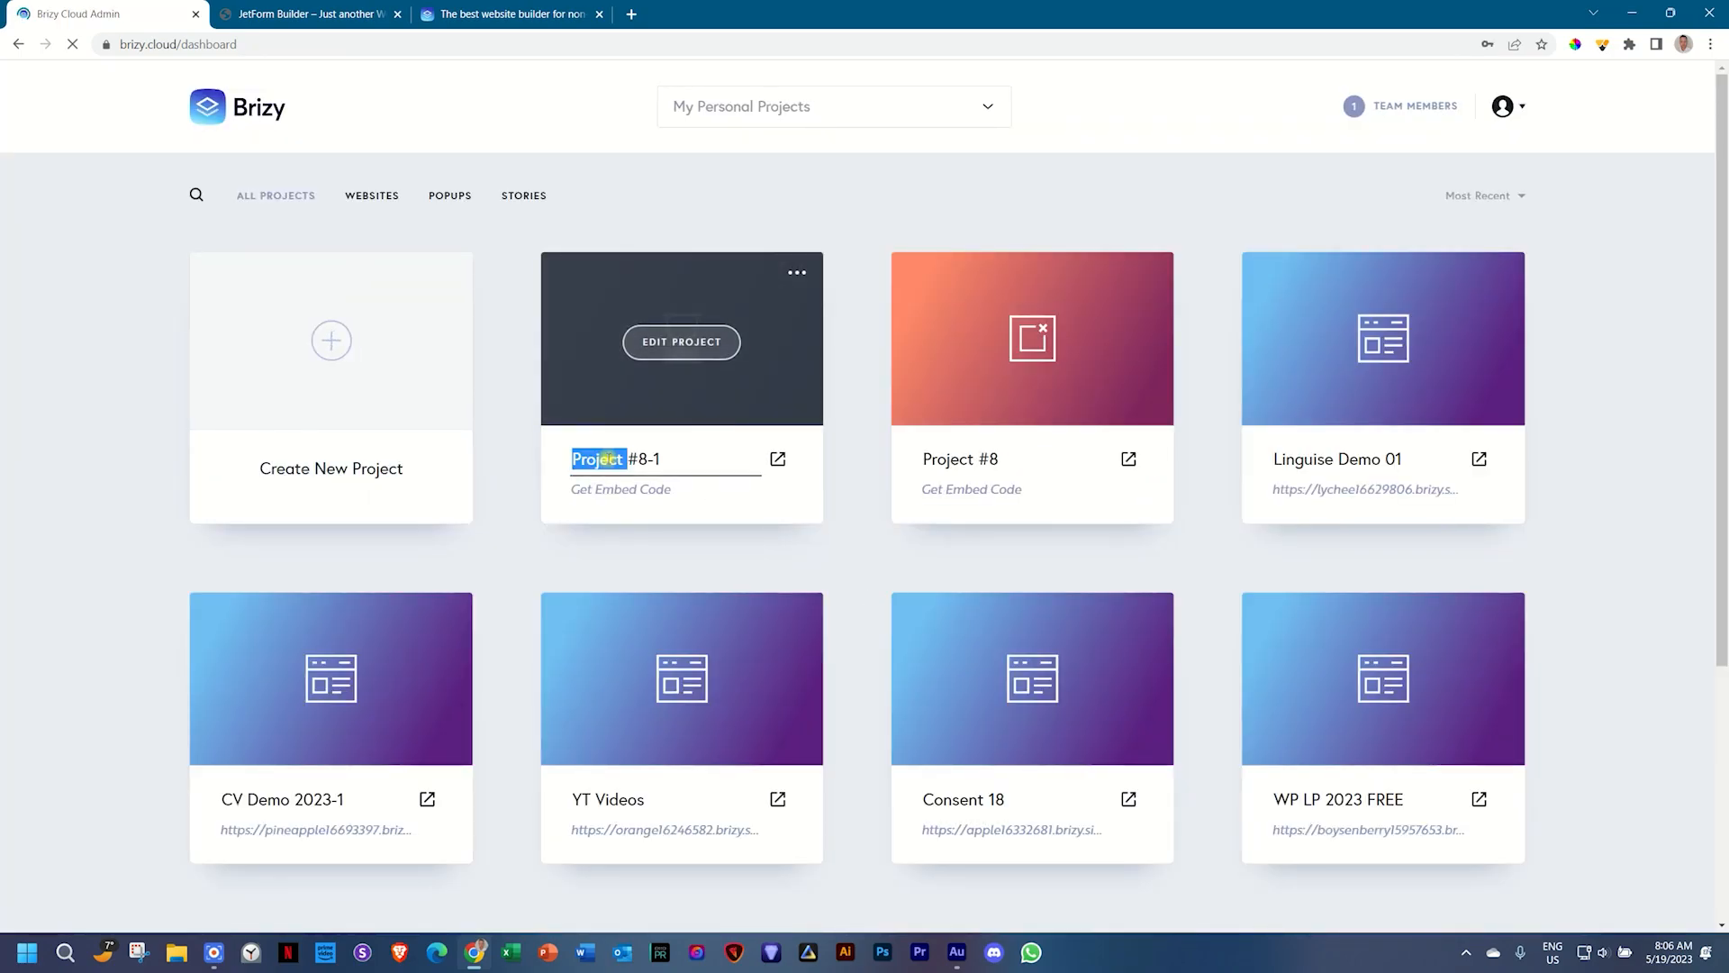
pyautogui.write('Popu')
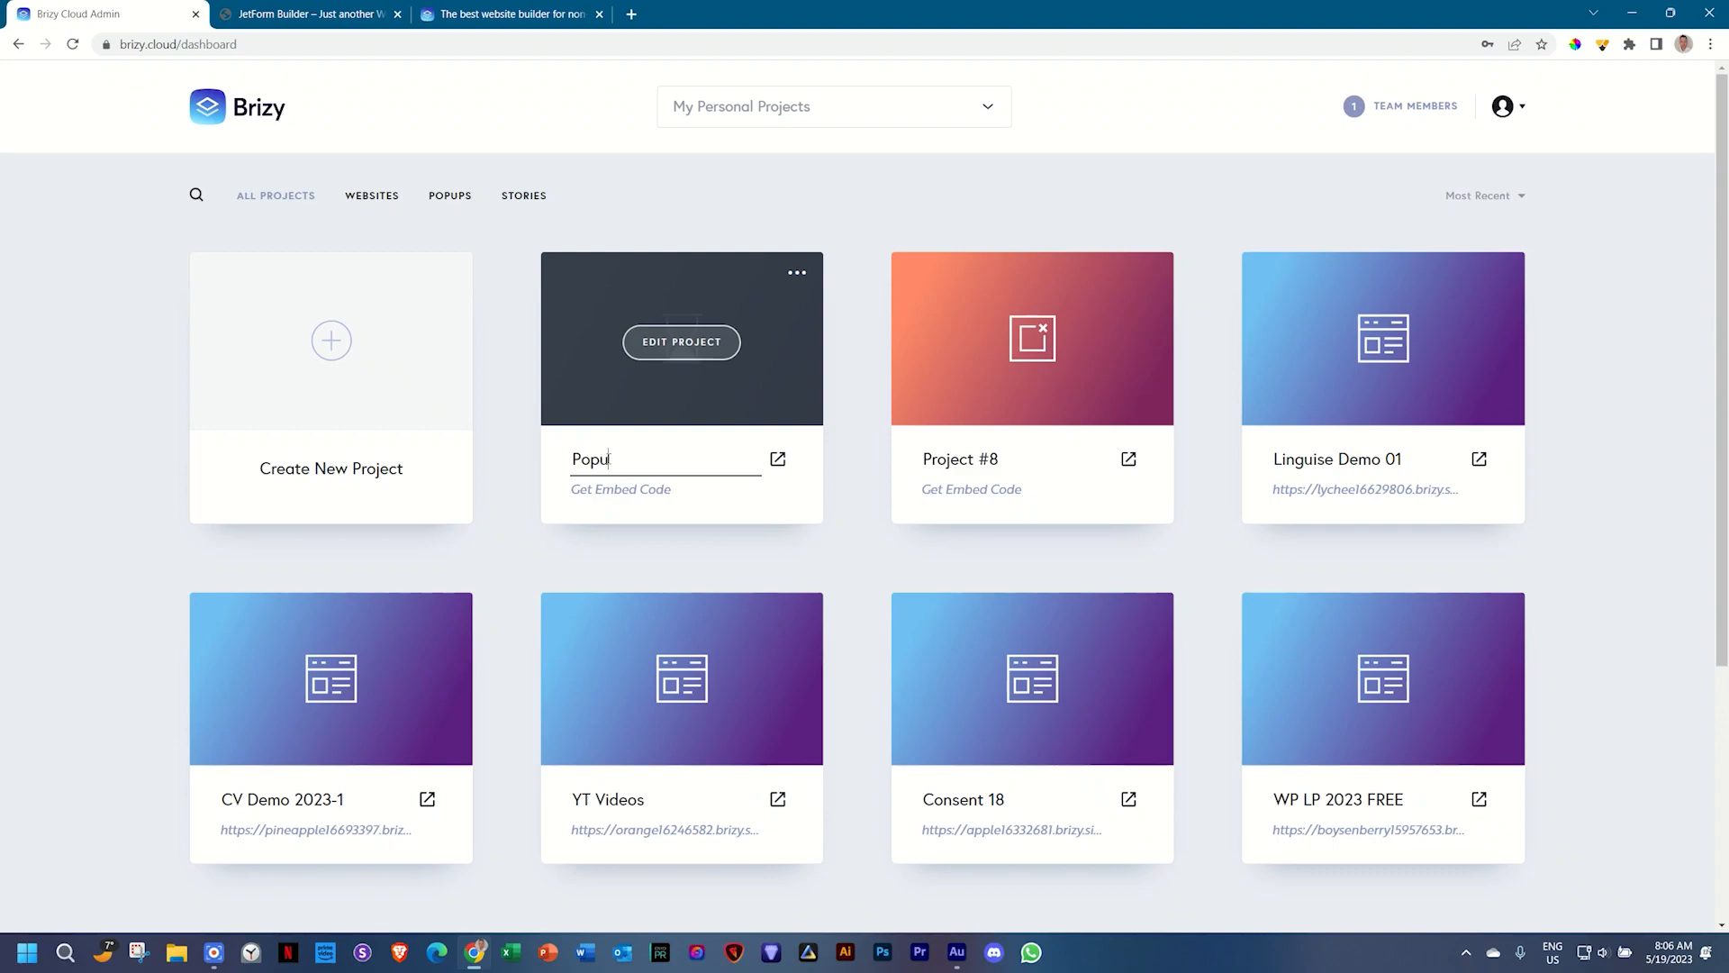
pyautogui.write('p Demo Embed')
# Step: Open the new popup project for editing and insert the dark "10% OFF" email template from the Sale category
pyautogui.click(727, 354)
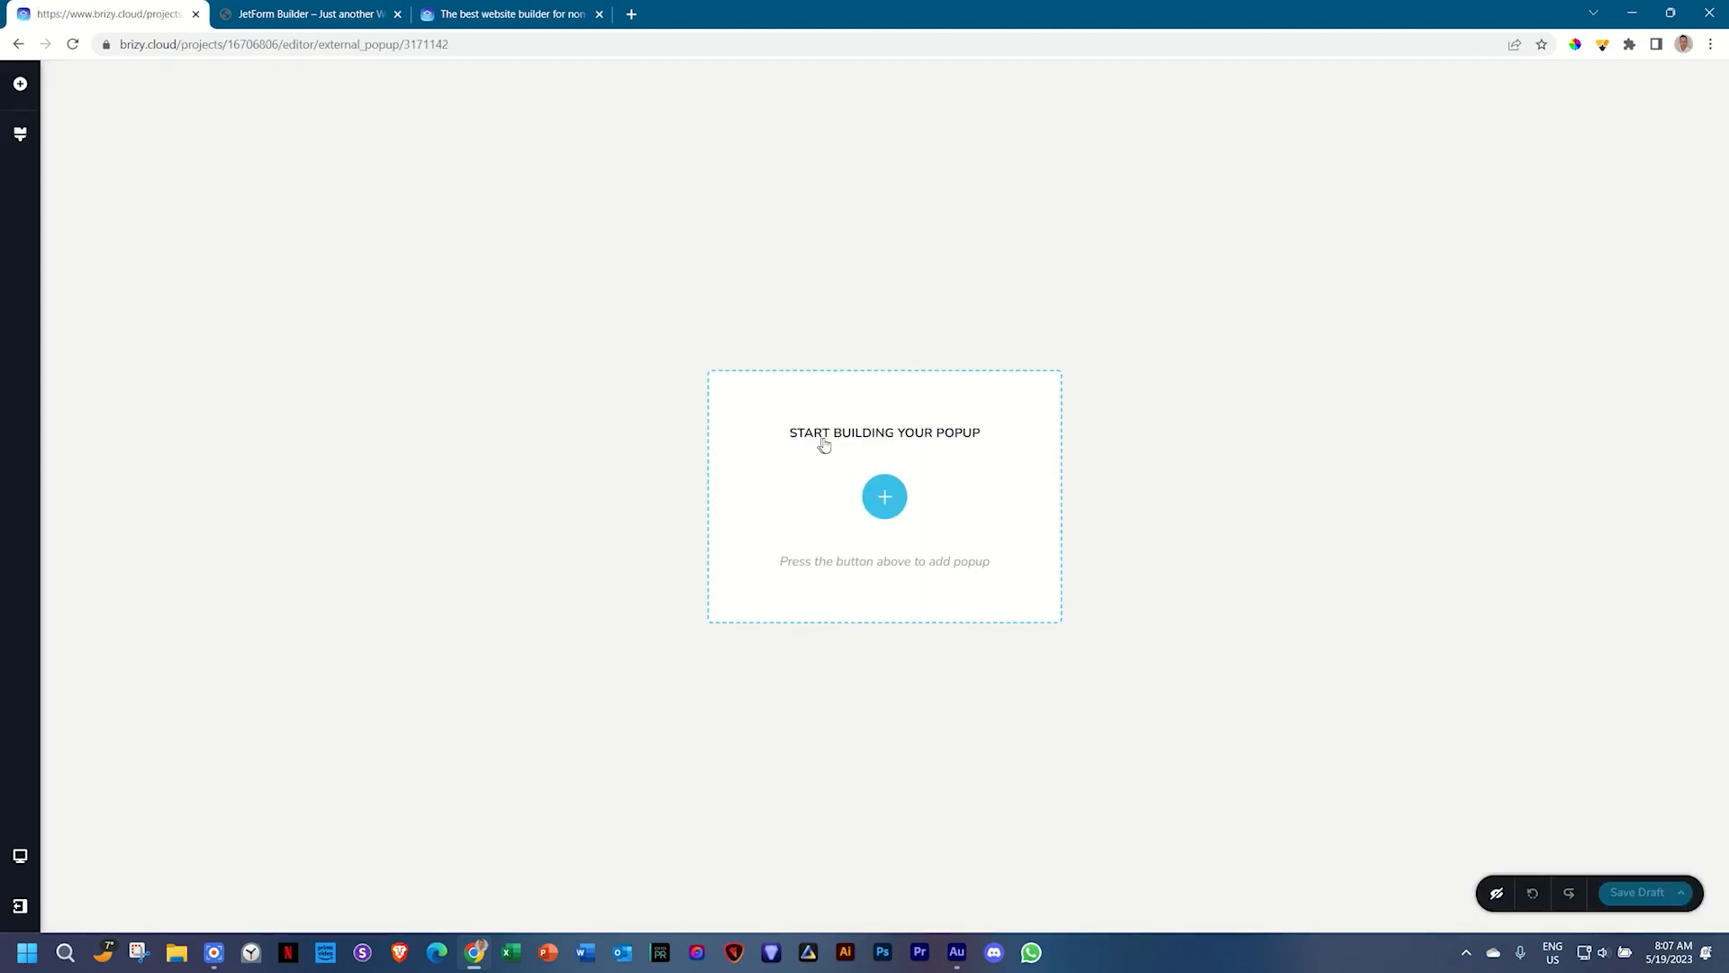
pyautogui.click(884, 496)
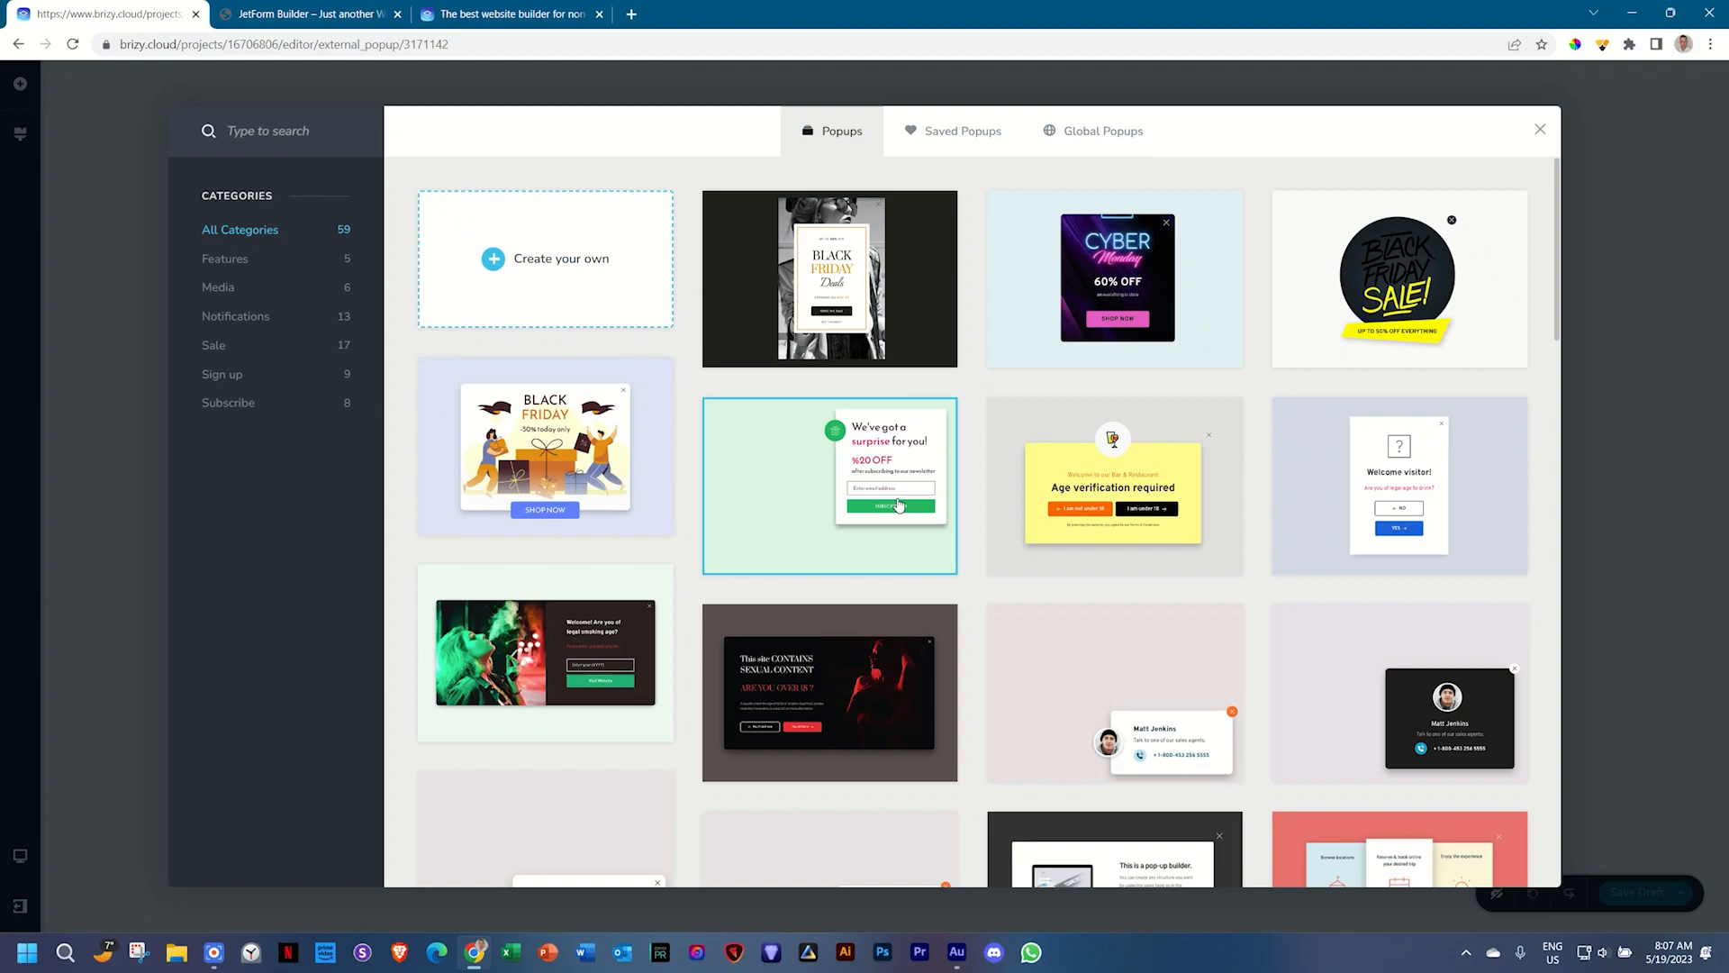
pyautogui.scroll(-9, 899, 506)
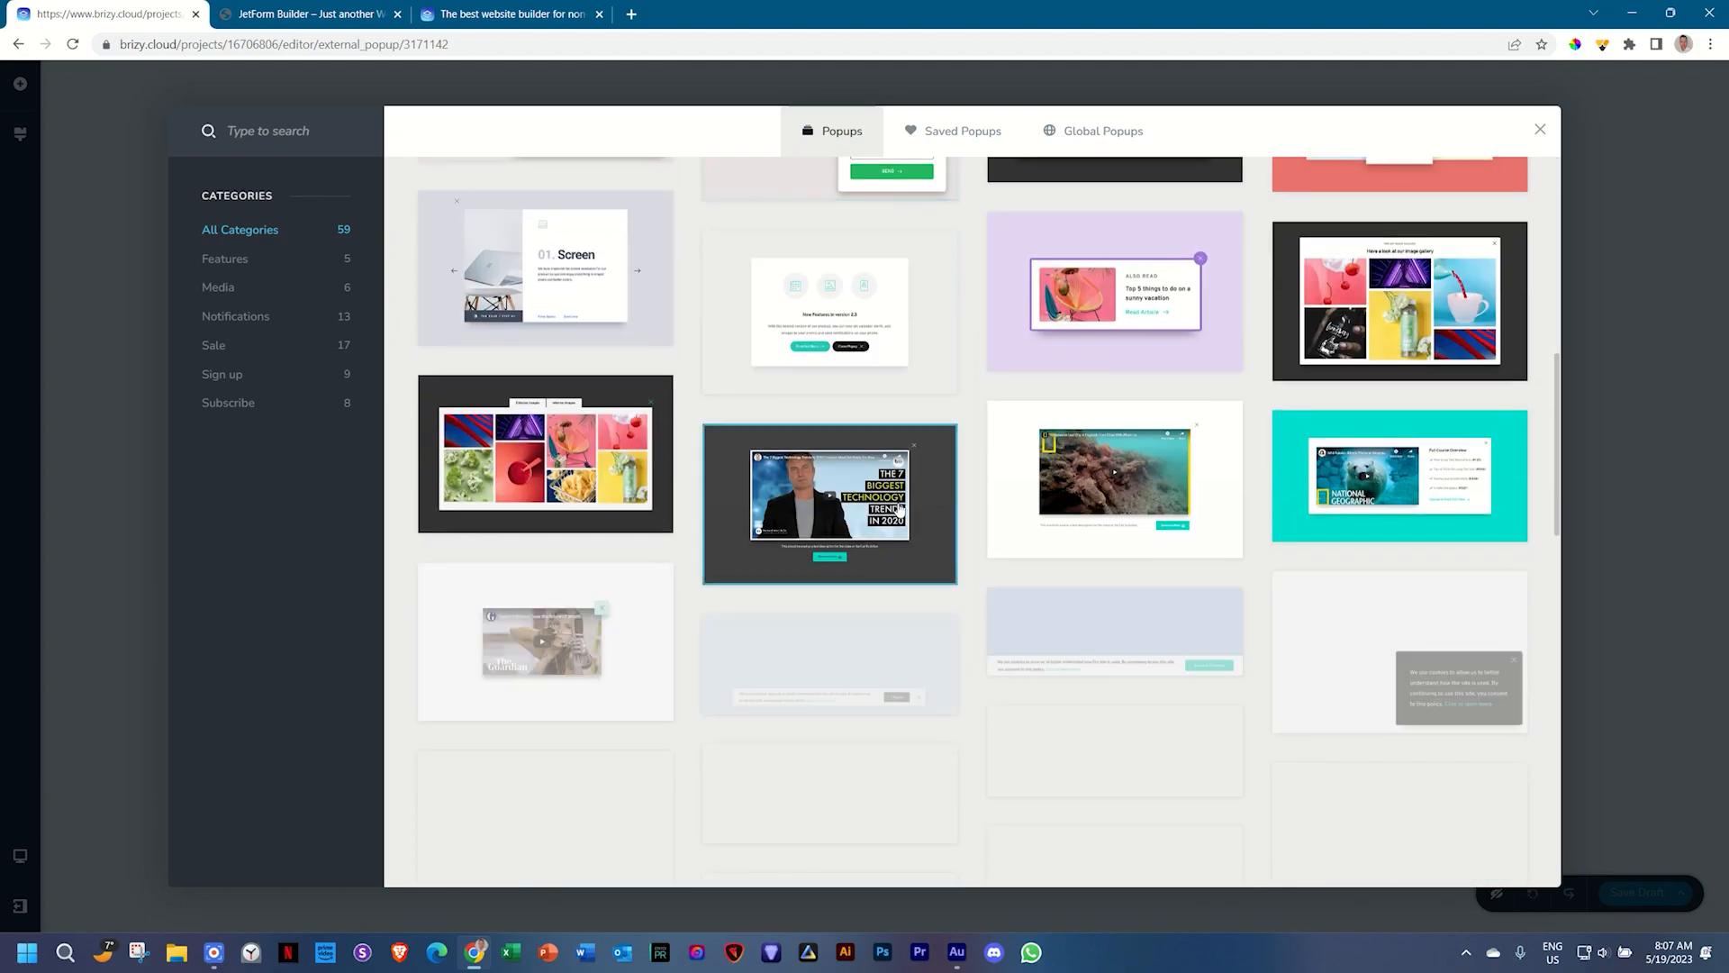
pyautogui.scroll(-5, 899, 510)
pyautogui.scroll(10, 899, 512)
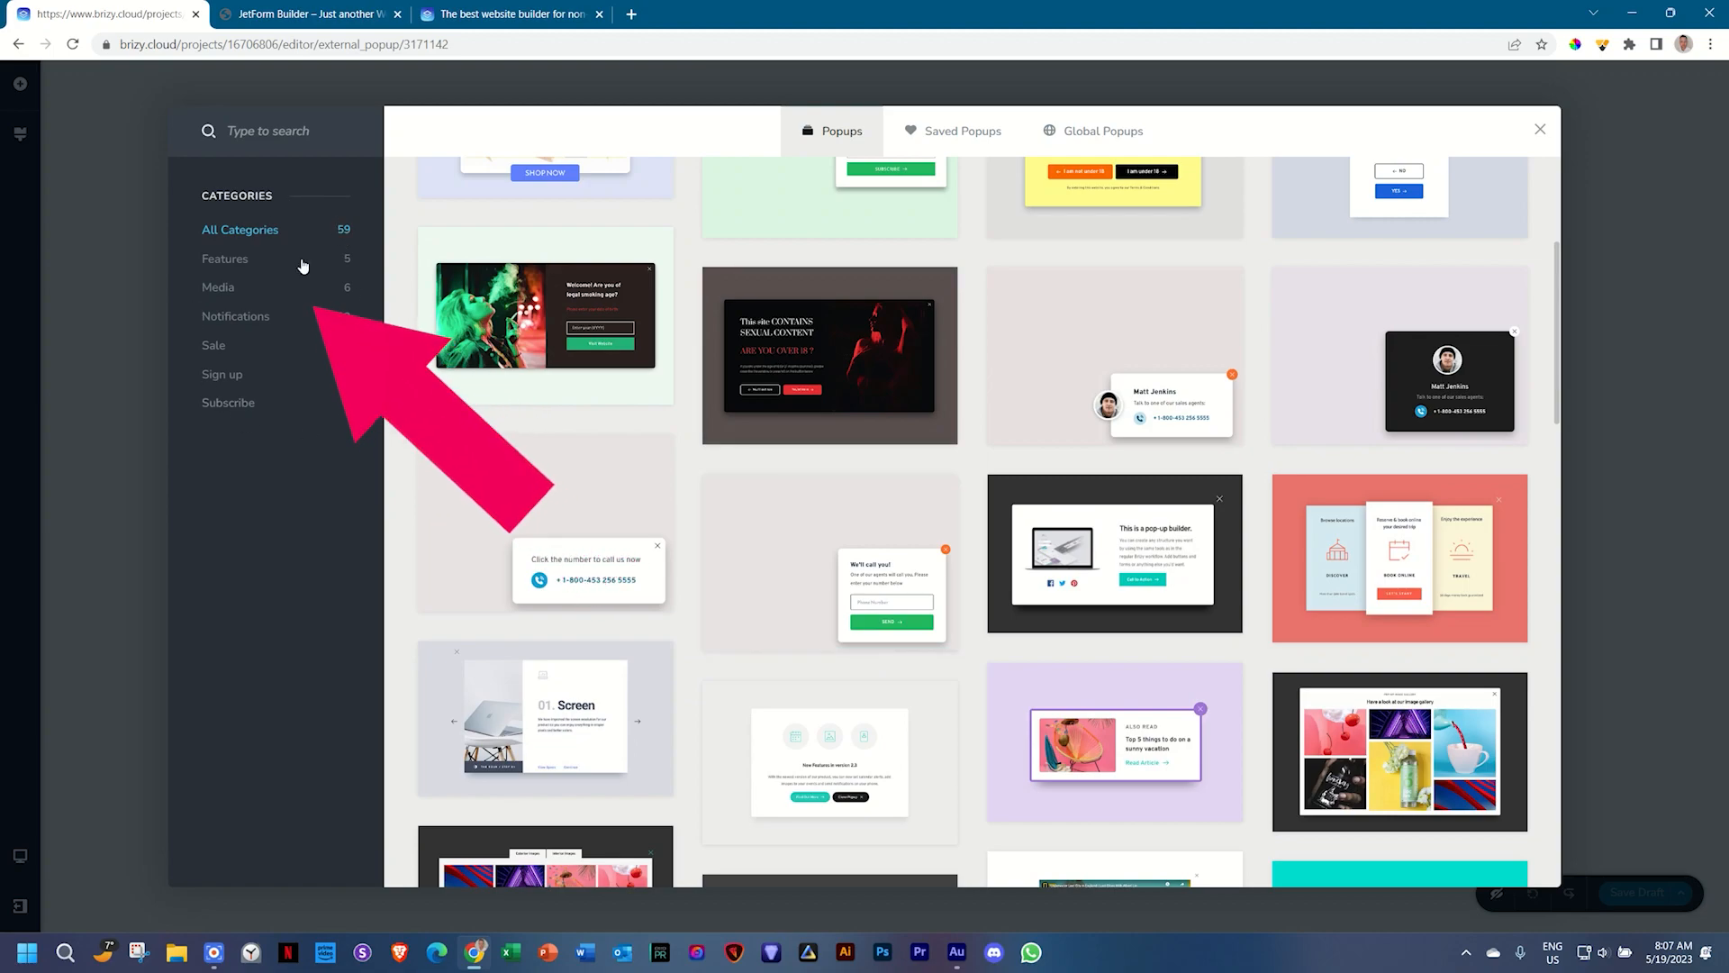
pyautogui.click(264, 377)
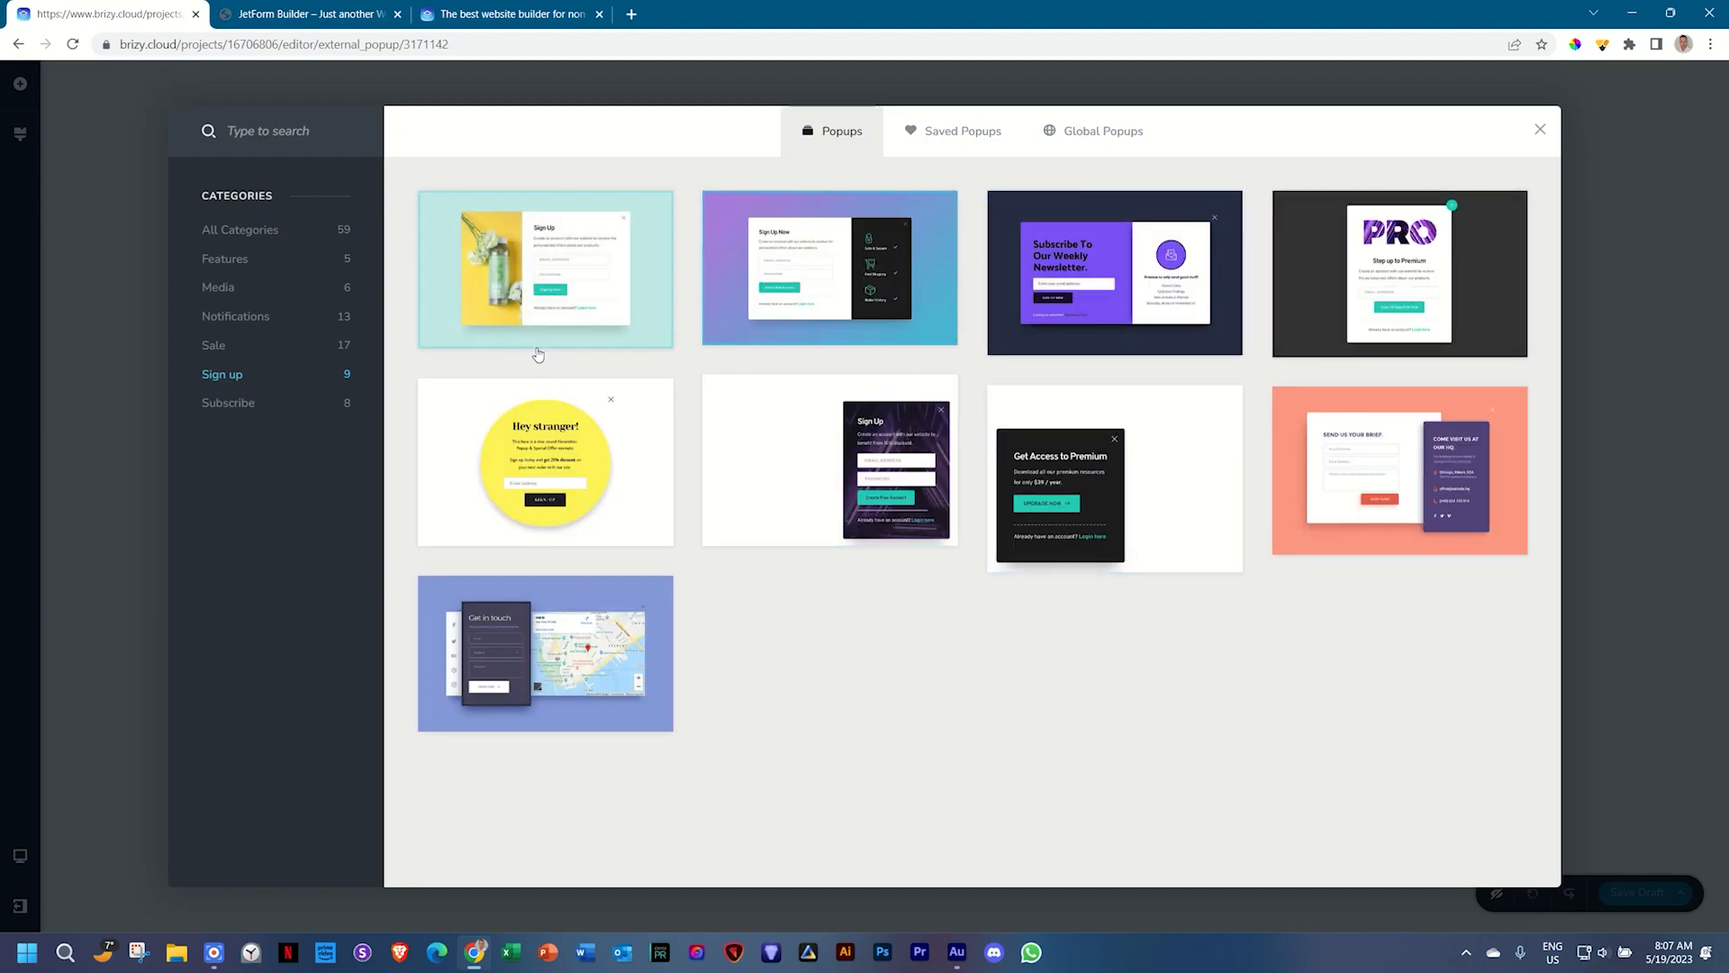
pyautogui.click(216, 346)
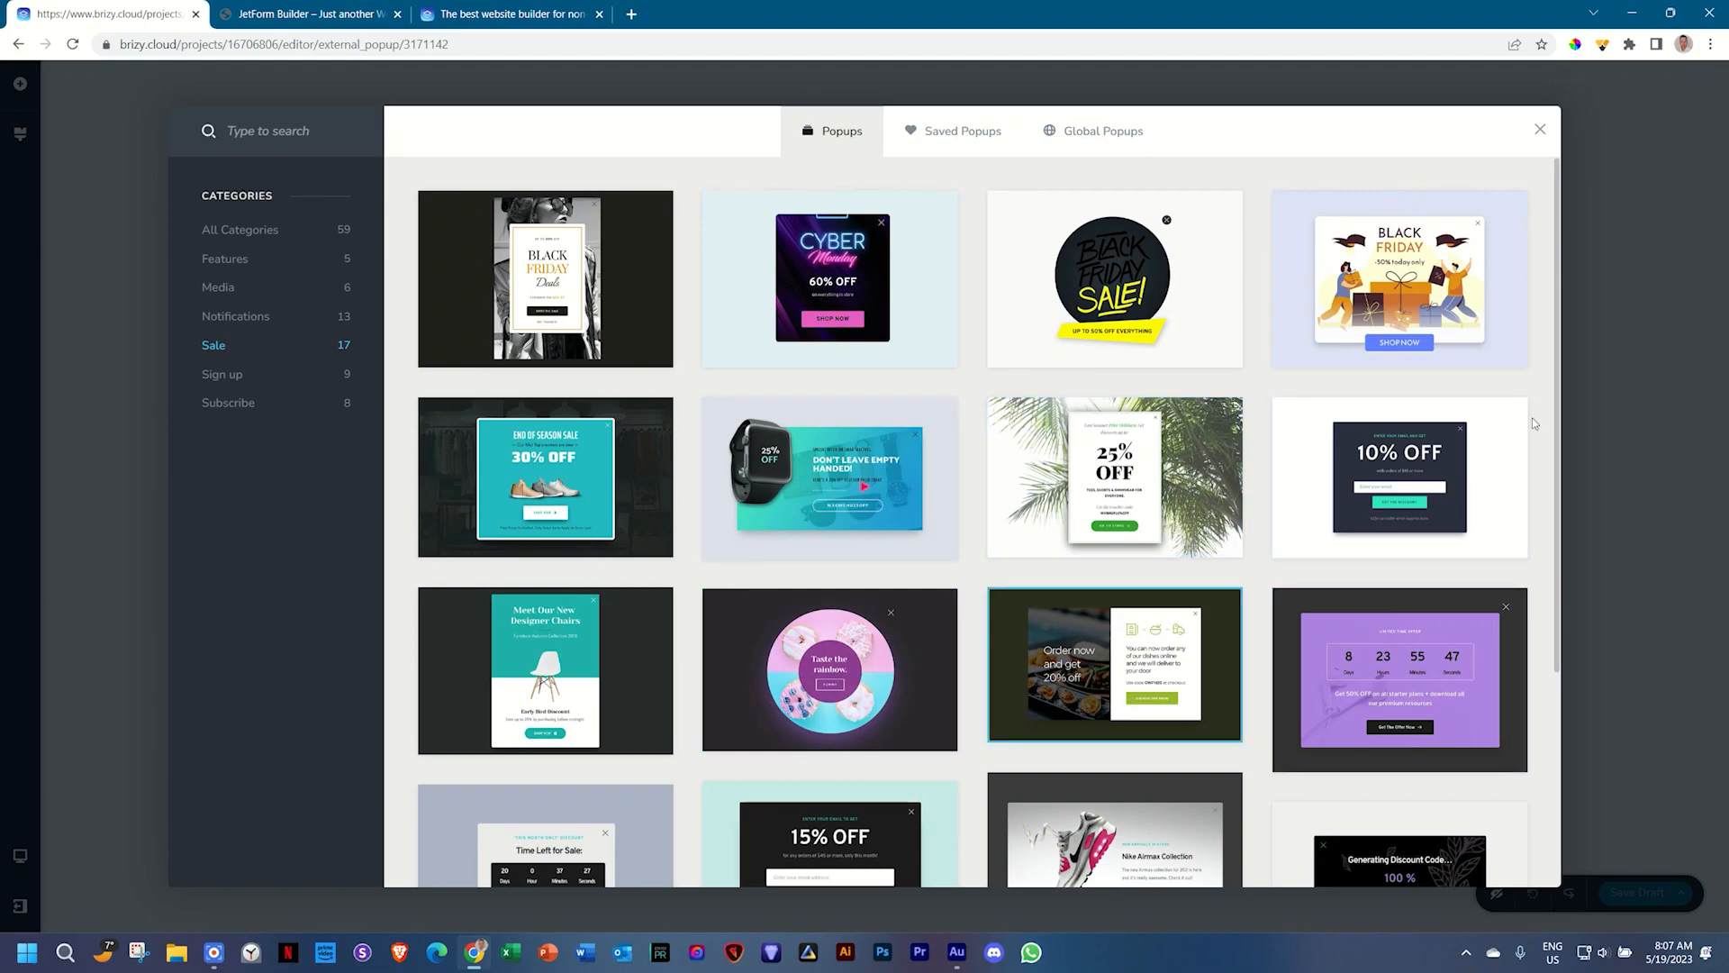
pyautogui.click(1399, 476)
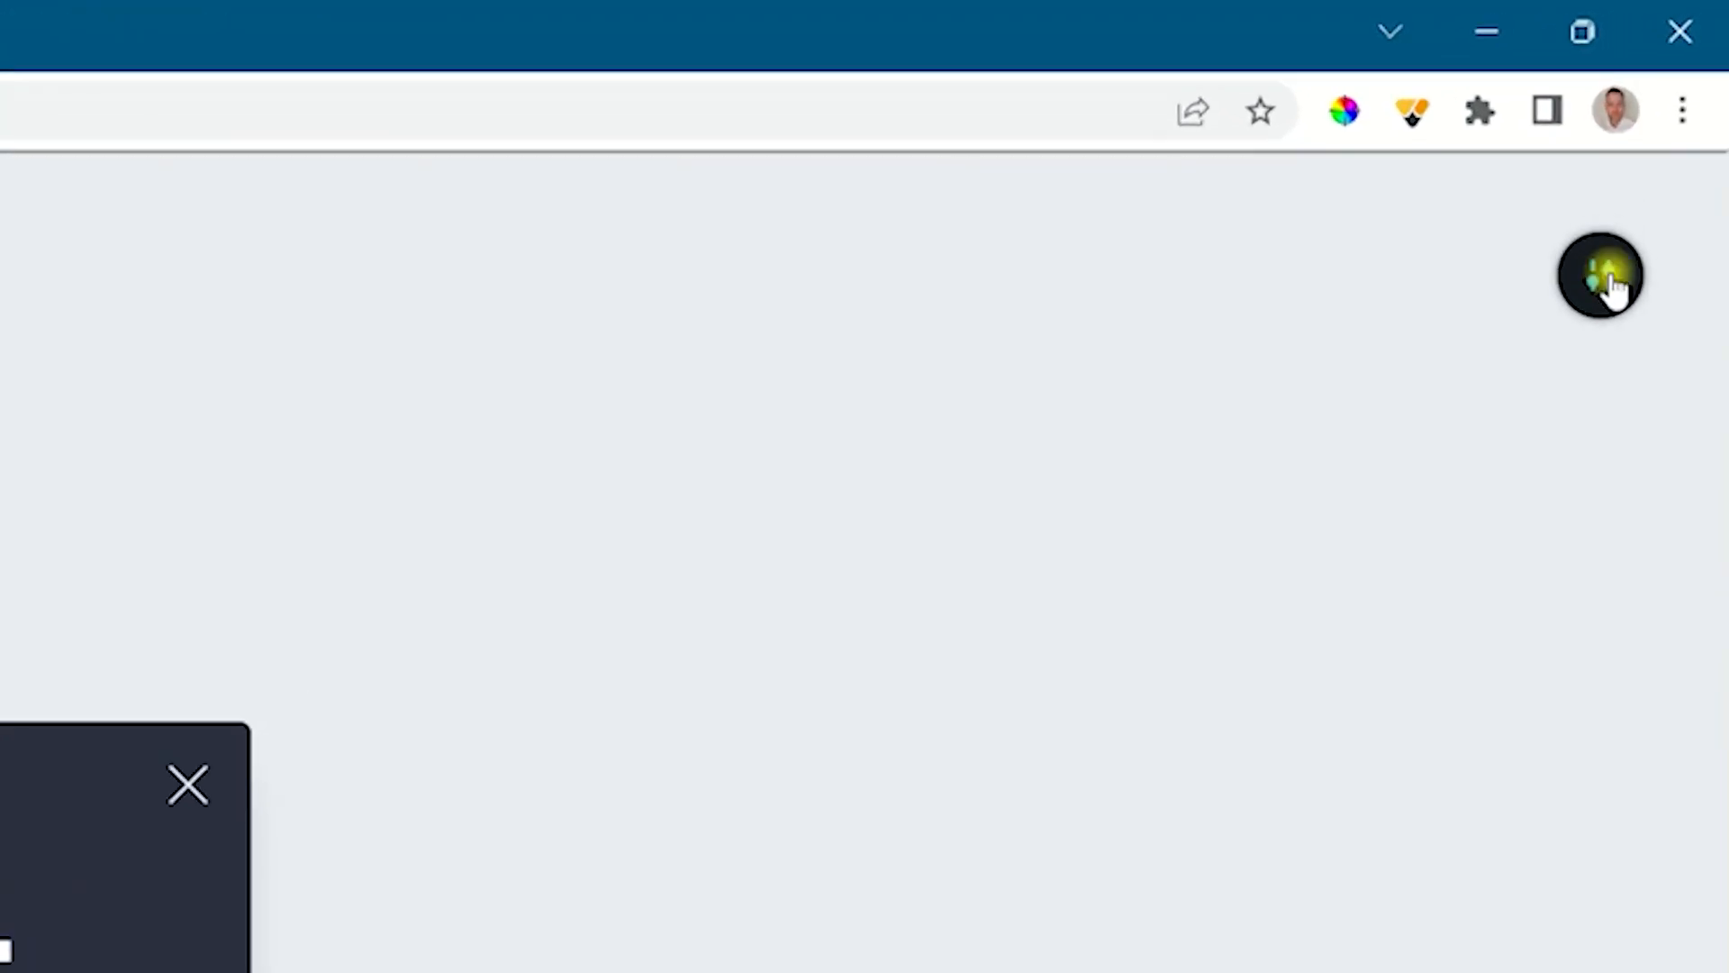
# Step: Try the discount popup's horizontal and vertical alignment options, including top and right, and return it to the centre
pyautogui.click(1678, 112)
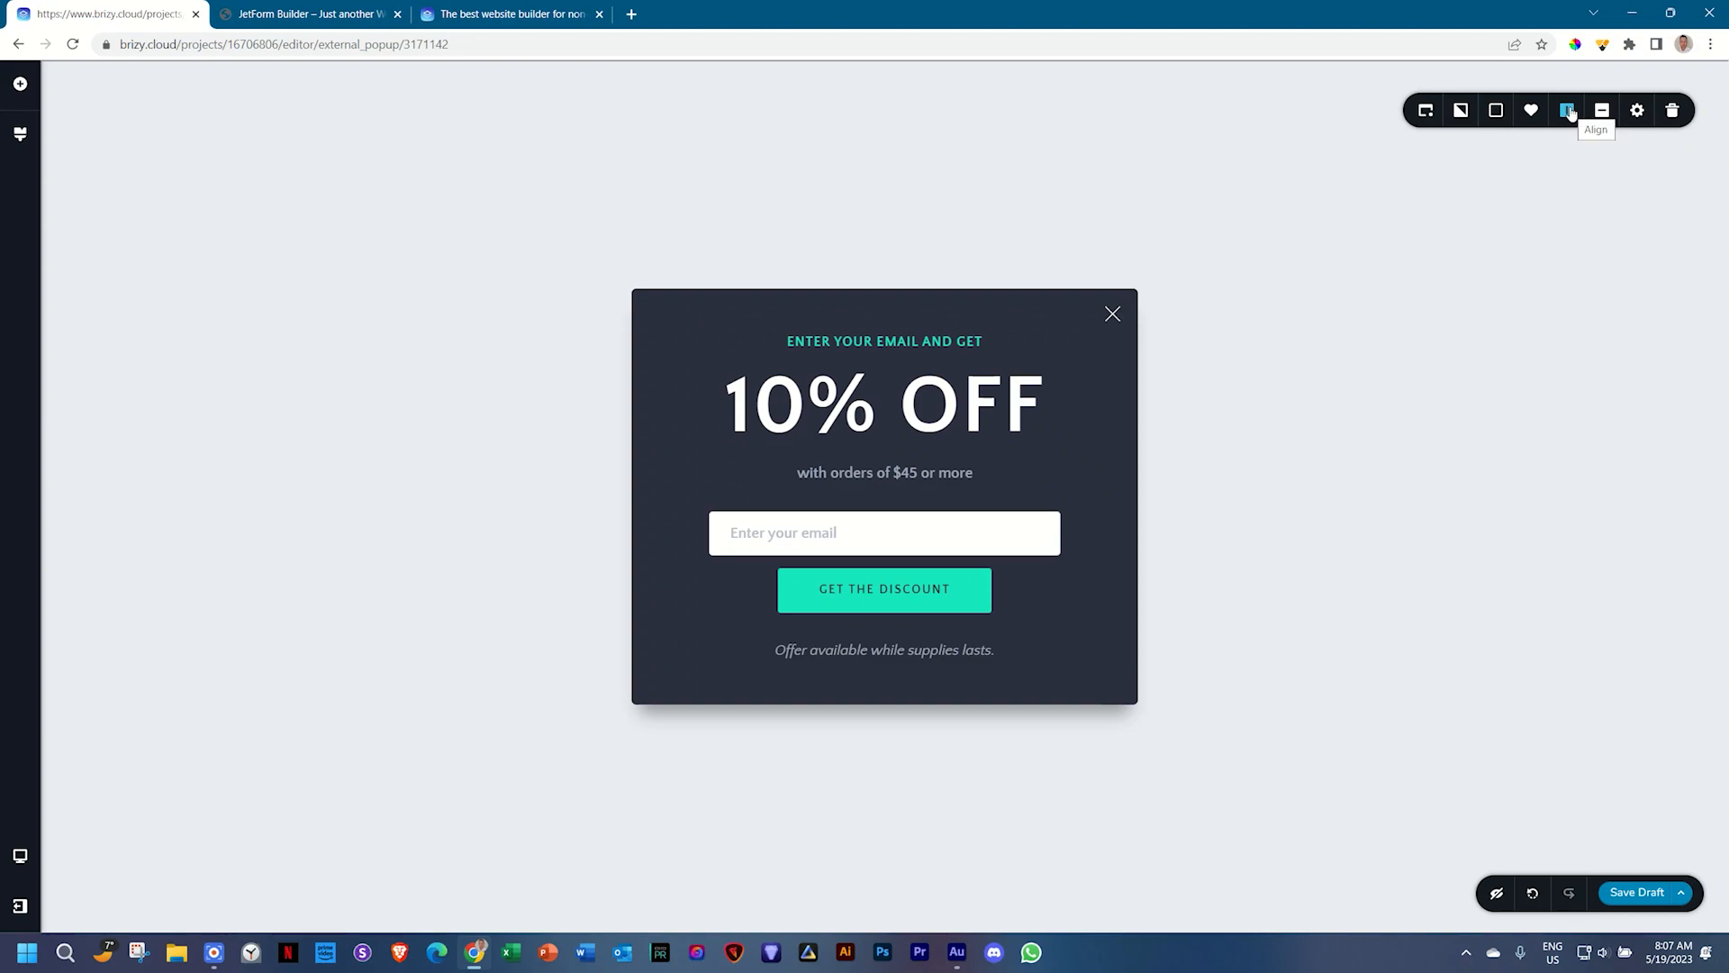
pyautogui.click(1567, 110)
pyautogui.click(1568, 109)
pyautogui.click(1568, 110)
pyautogui.click(1601, 111)
pyautogui.click(1601, 112)
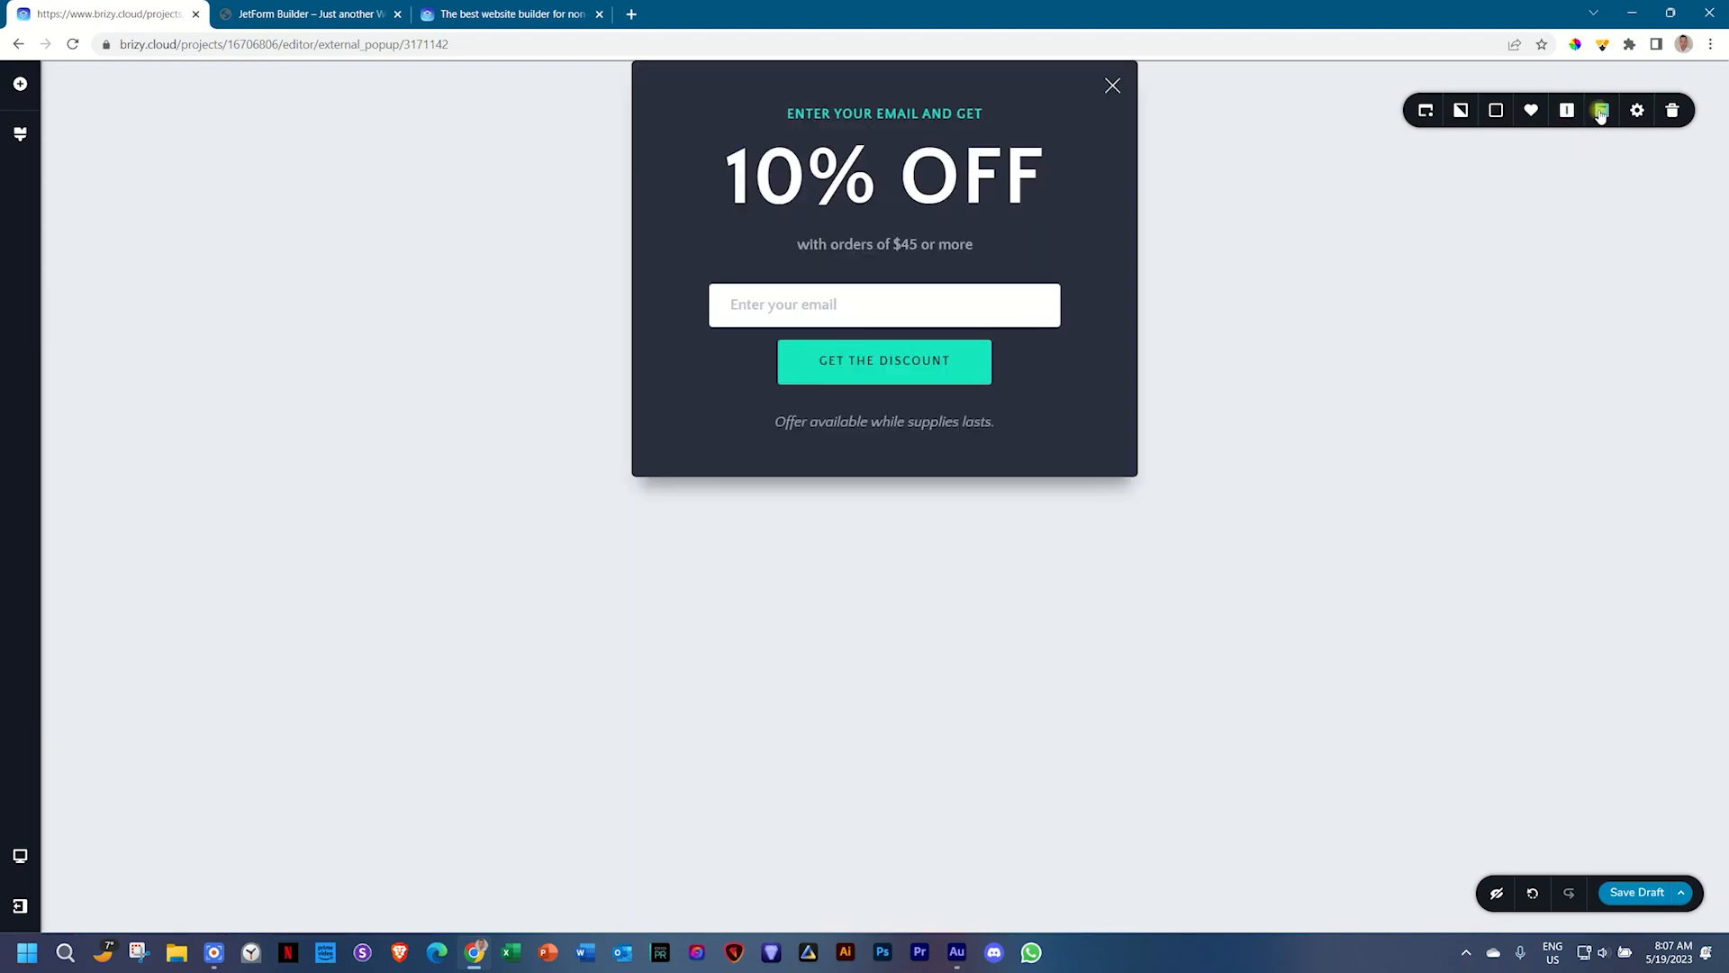
pyautogui.click(1601, 111)
pyautogui.click(1567, 109)
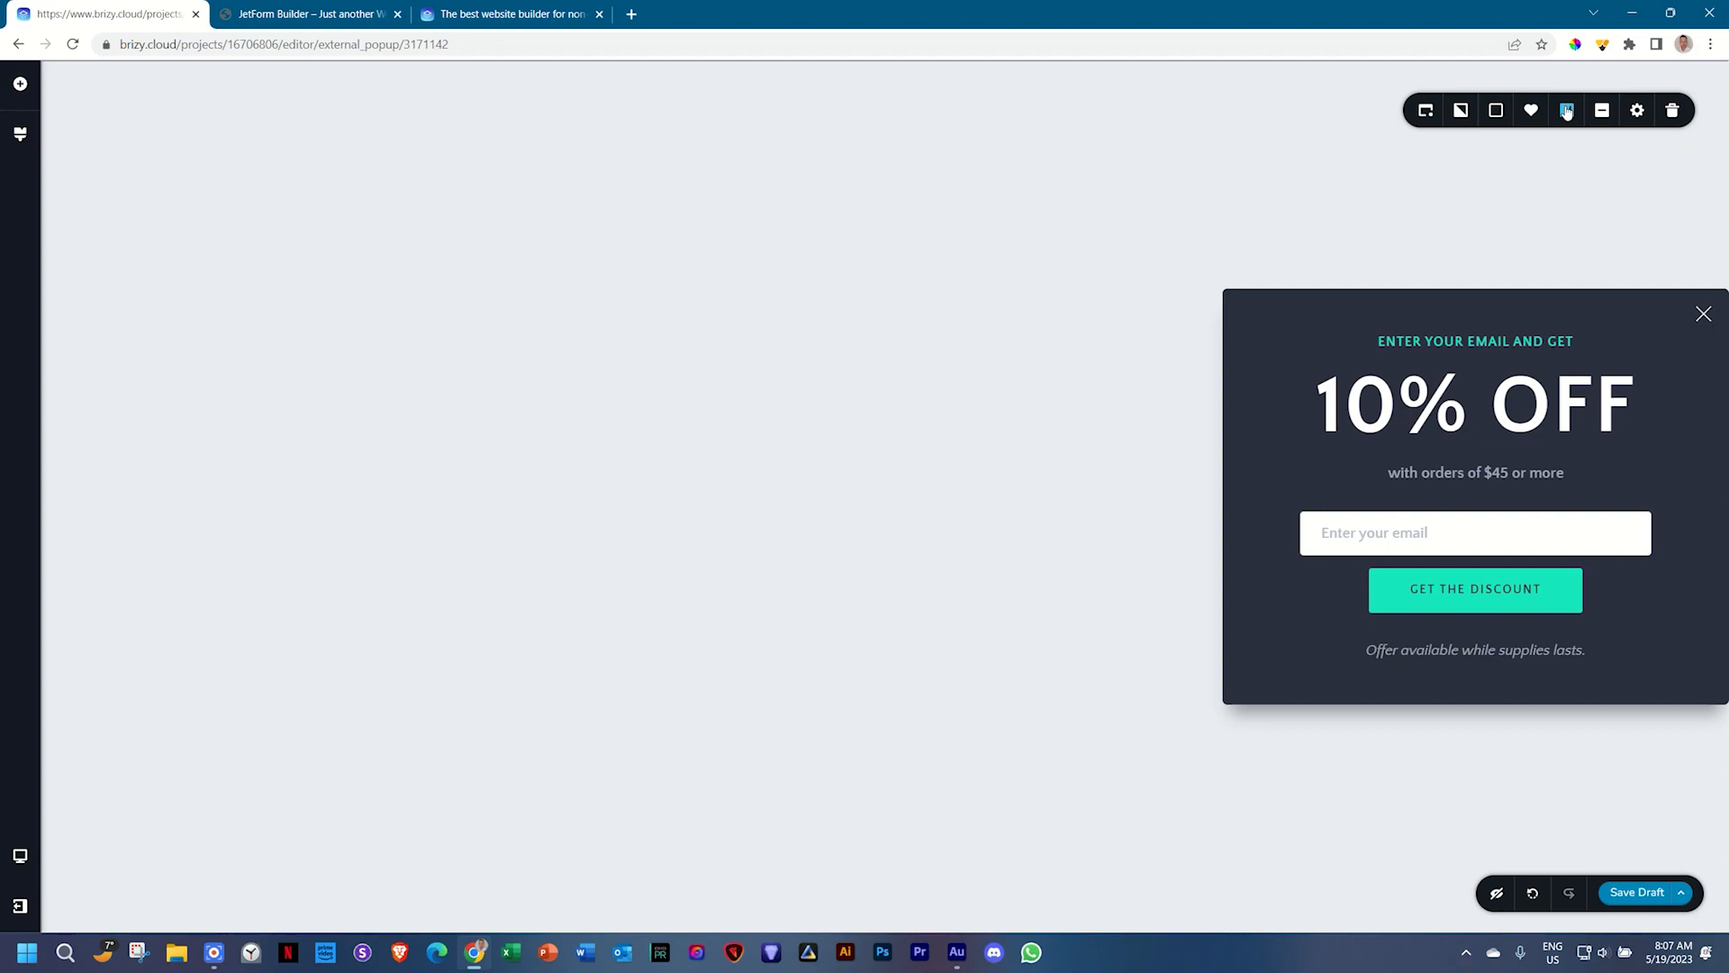
pyautogui.click(1568, 111)
pyautogui.click(1572, 115)
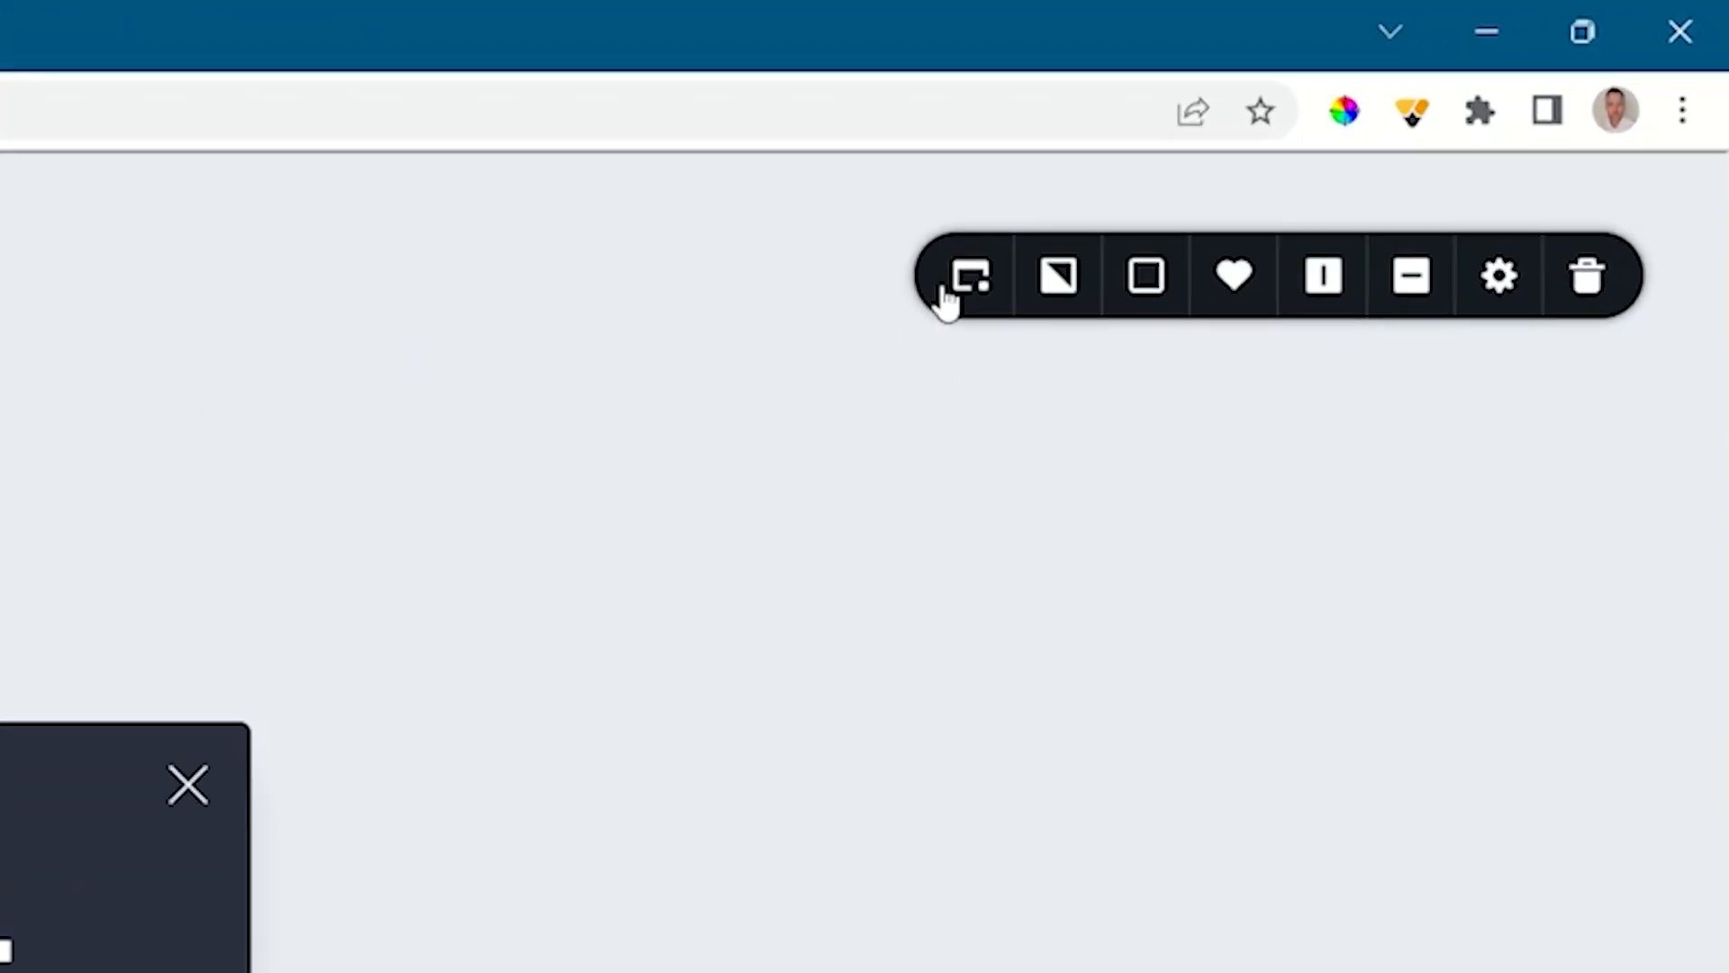
# Step: Review the popup's display and closing options, and leave the popup settings
pyautogui.click(1424, 112)
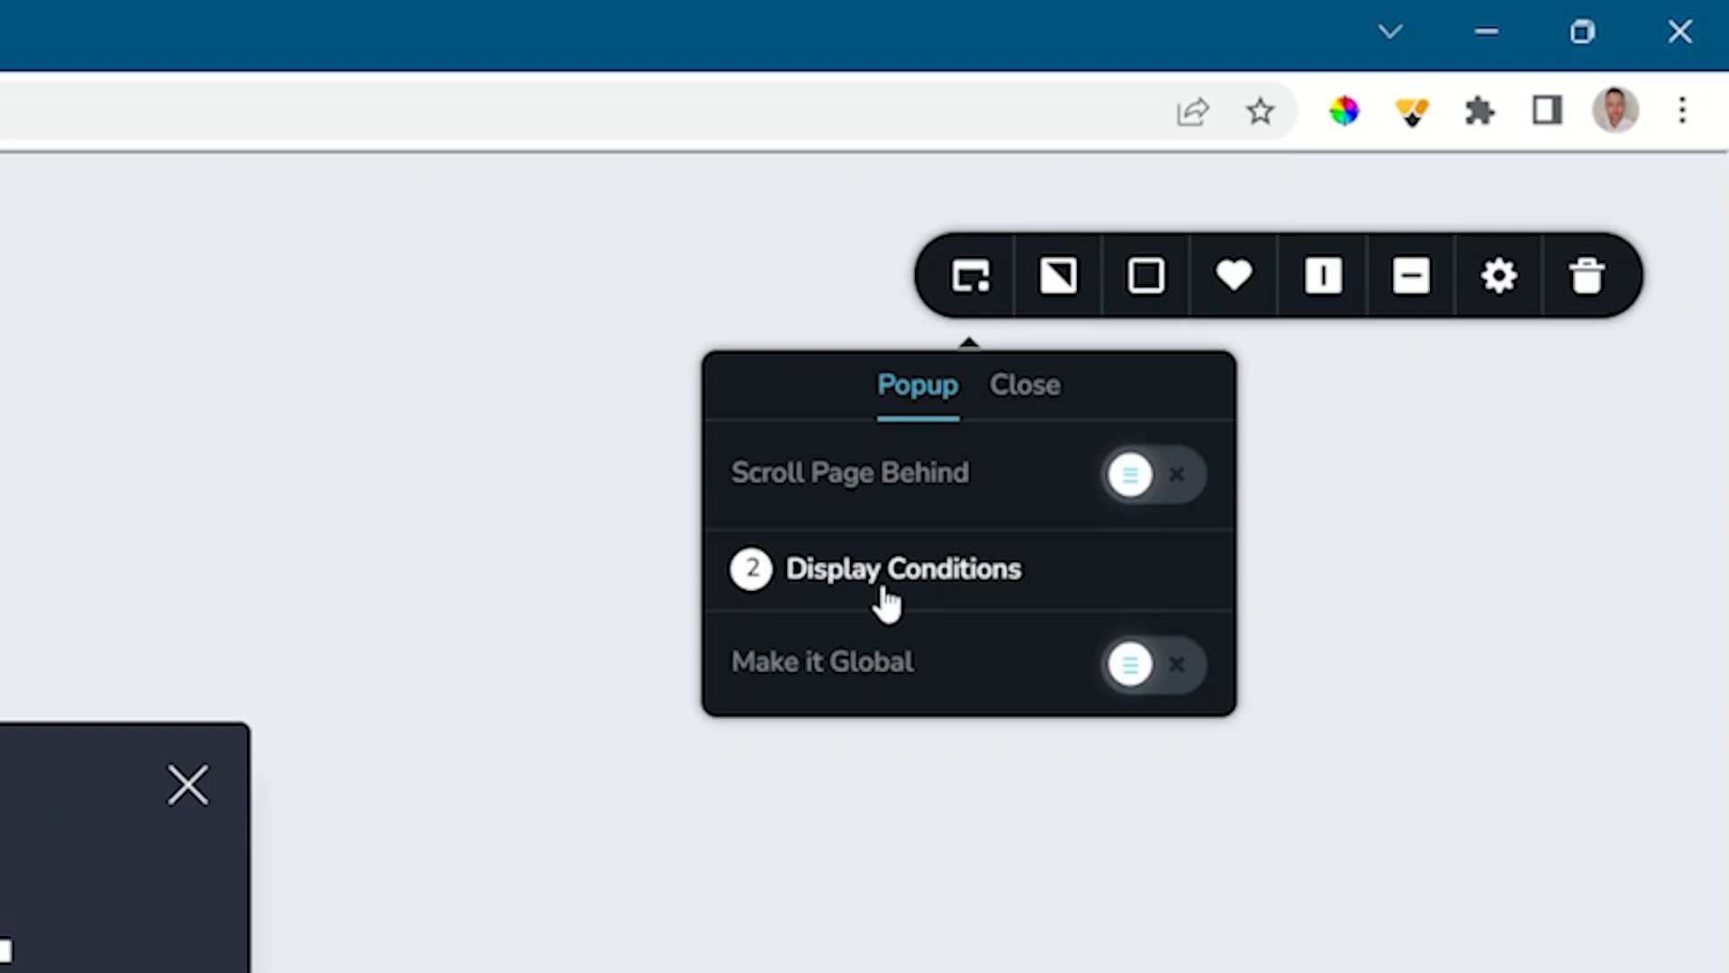
pyautogui.click(1024, 394)
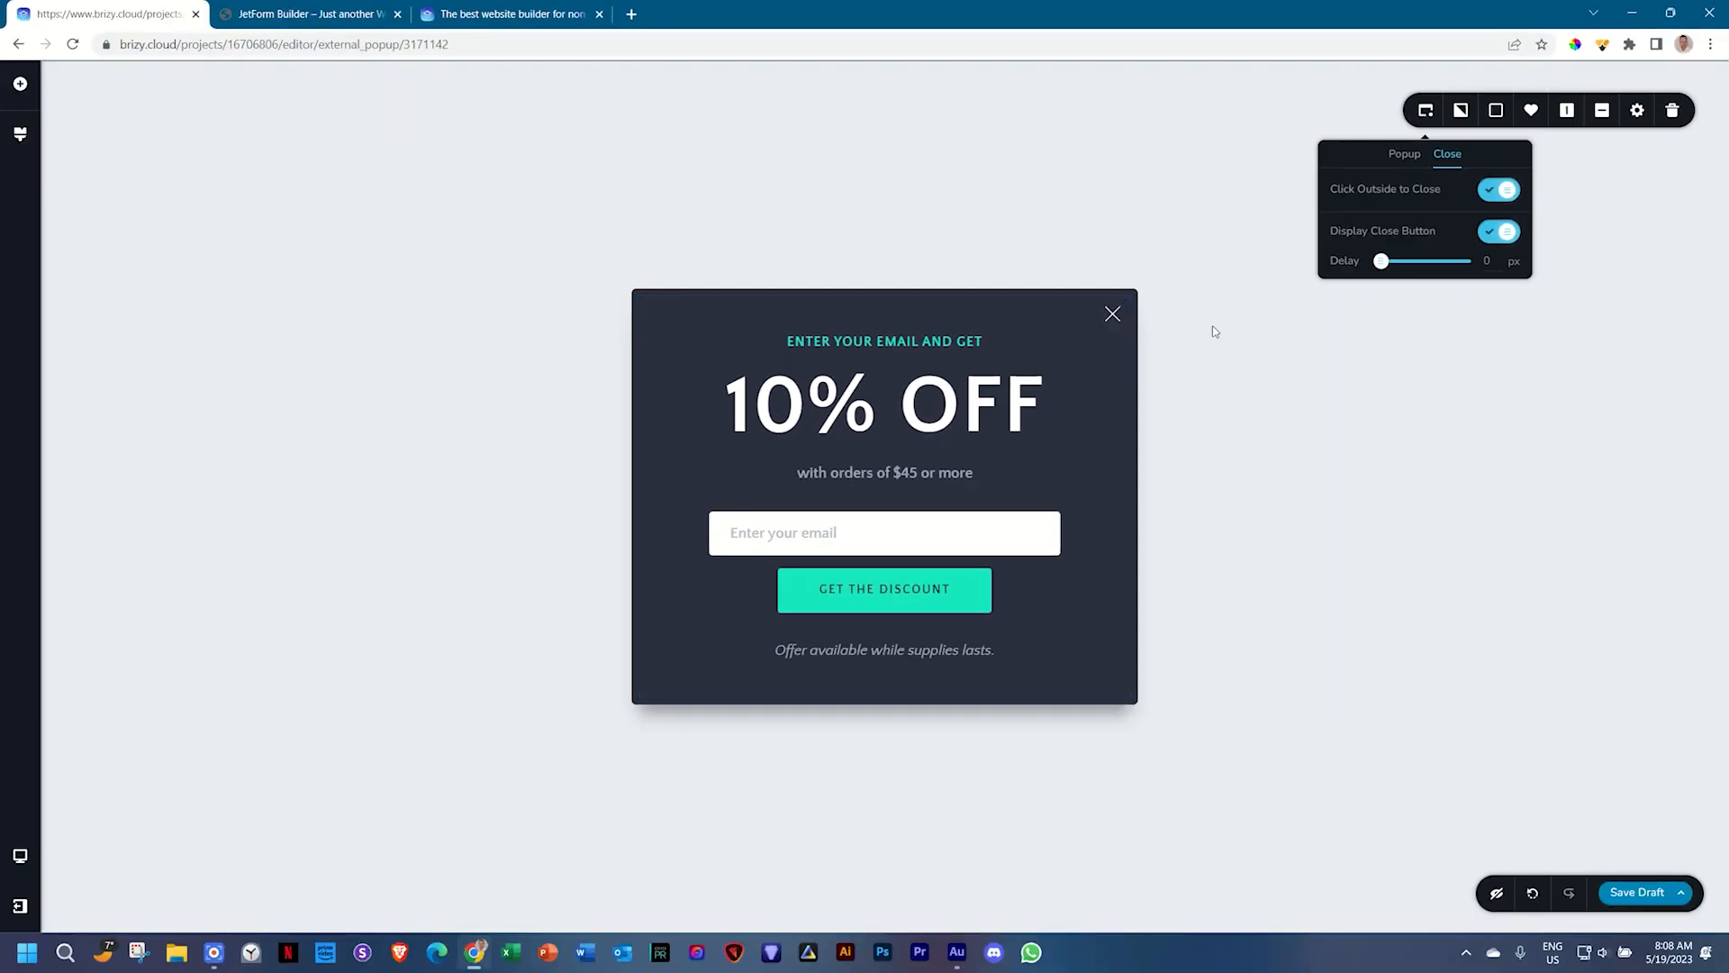
pyautogui.click(709, 660)
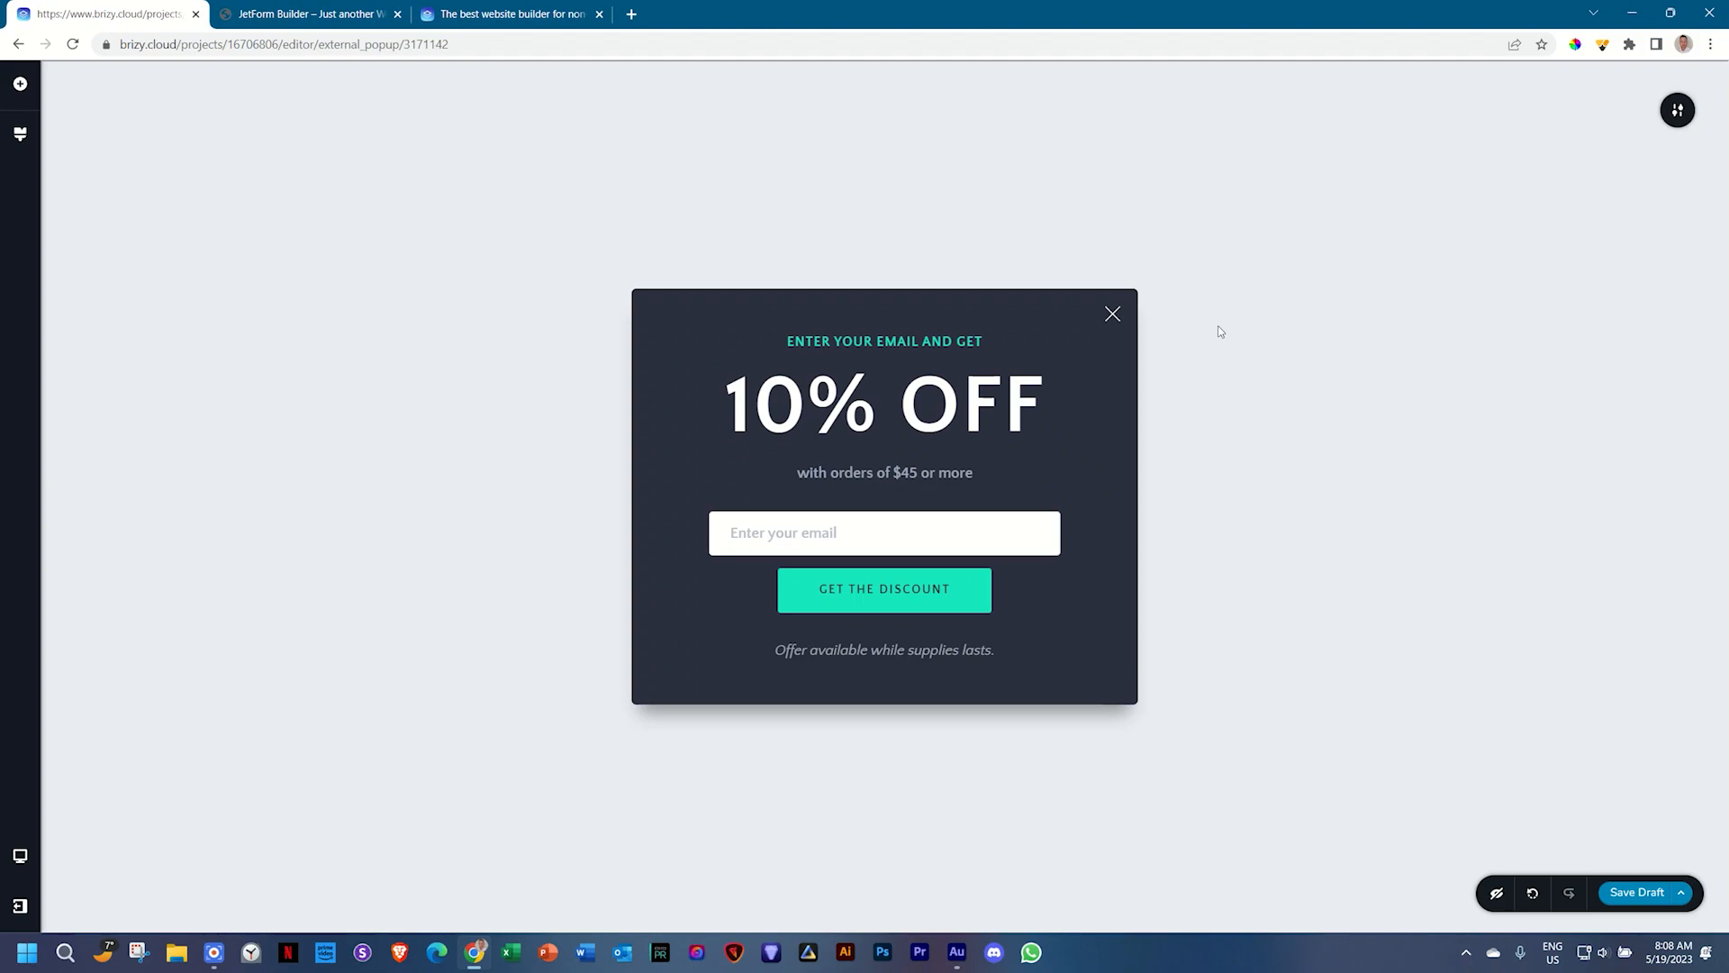
# Step: Change the popup headline to 25% OFF and the minimum order in the line below it to $100
pyautogui.click(809, 410)
pyautogui.press('BackSpace')
pyautogui.press('BackSpace')
pyautogui.write('25')
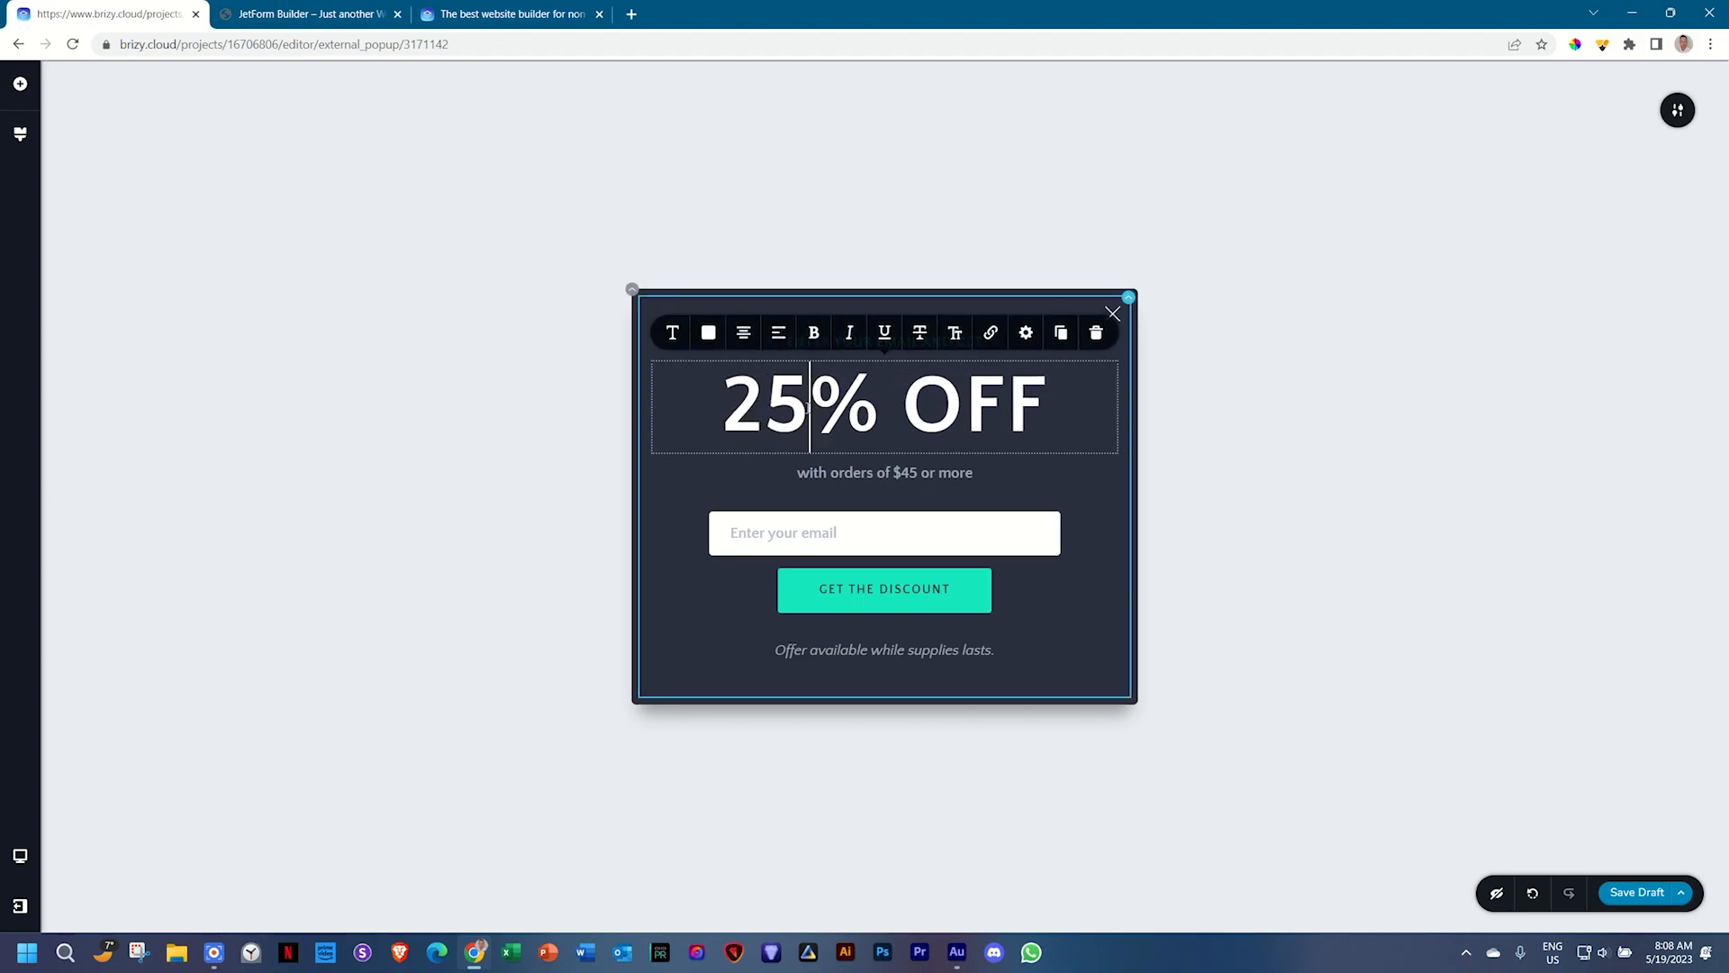
pyautogui.click(1179, 469)
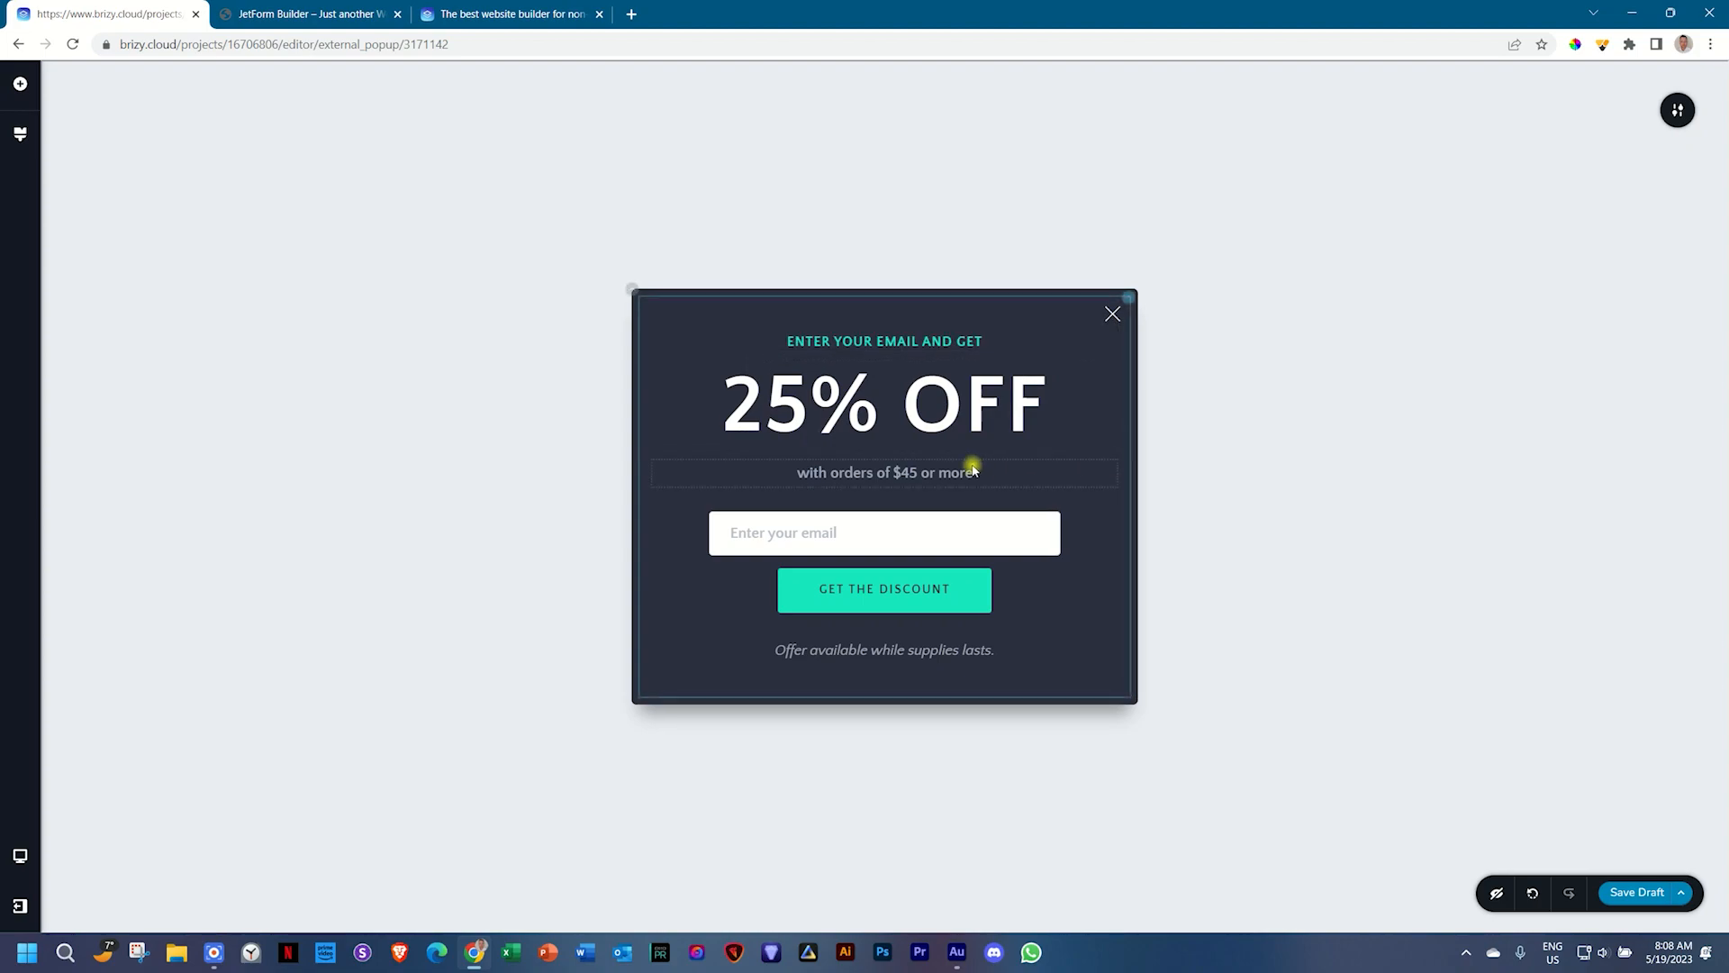
pyautogui.doubleClick(906, 472)
pyautogui.write('100')
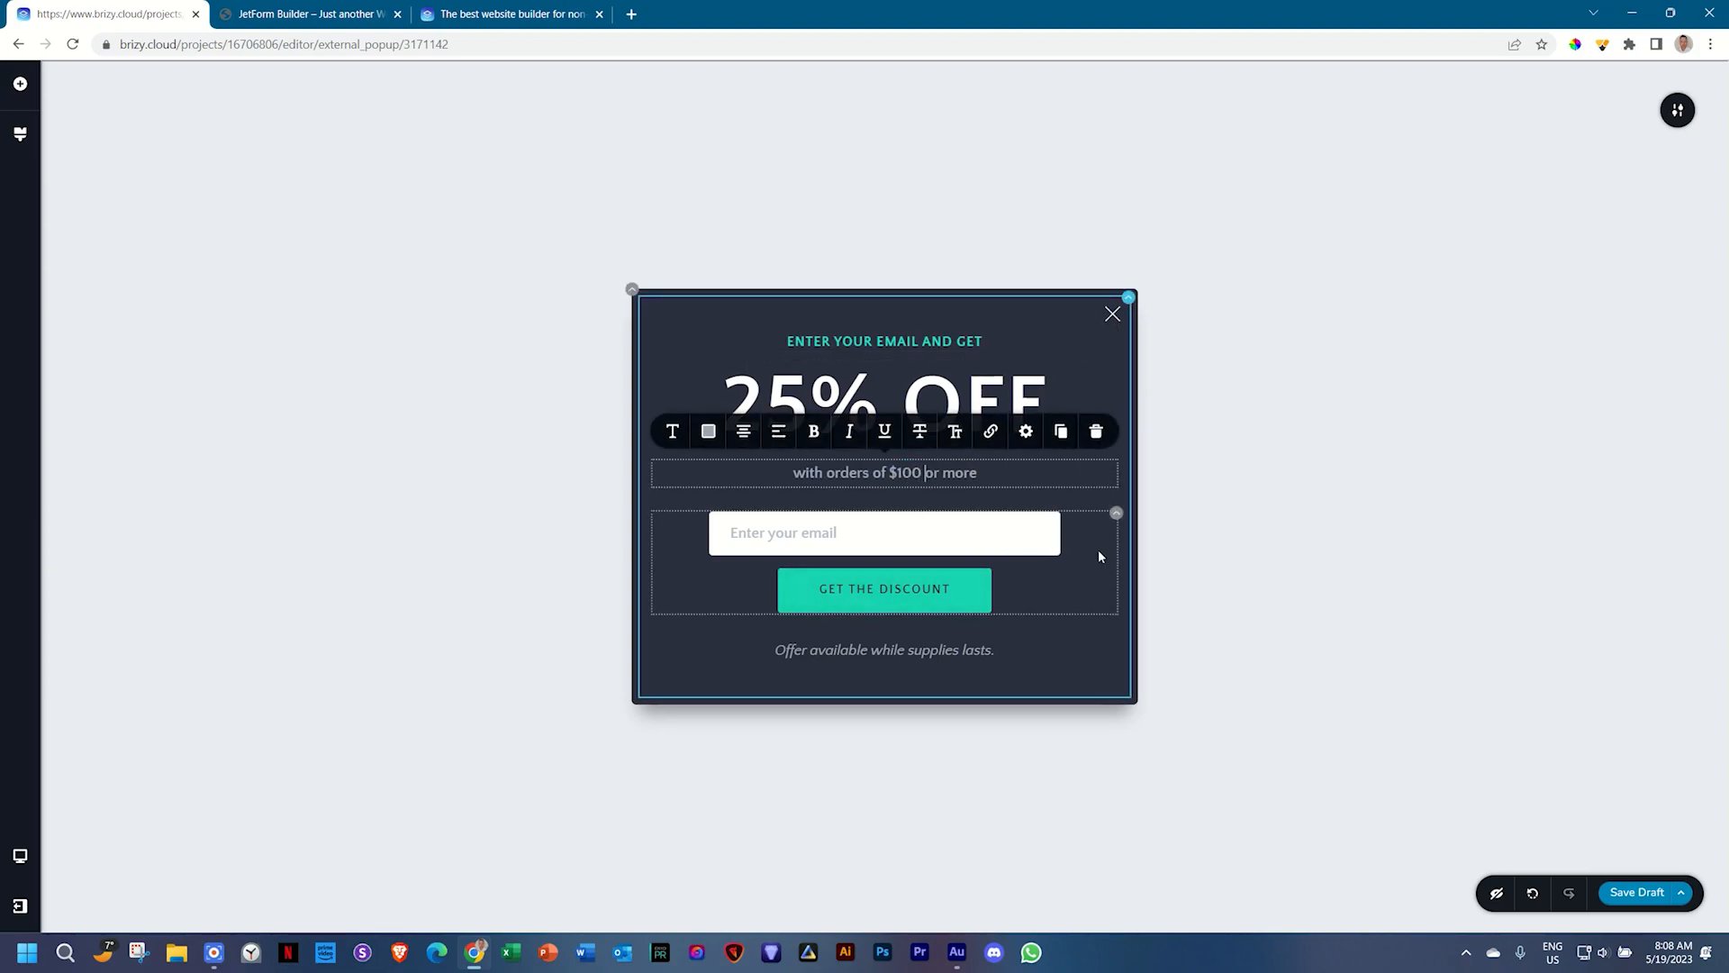
# Step: Examine the discount button's style options and the form's email, app and reCAPTCHA integrations
pyautogui.click(1115, 512)
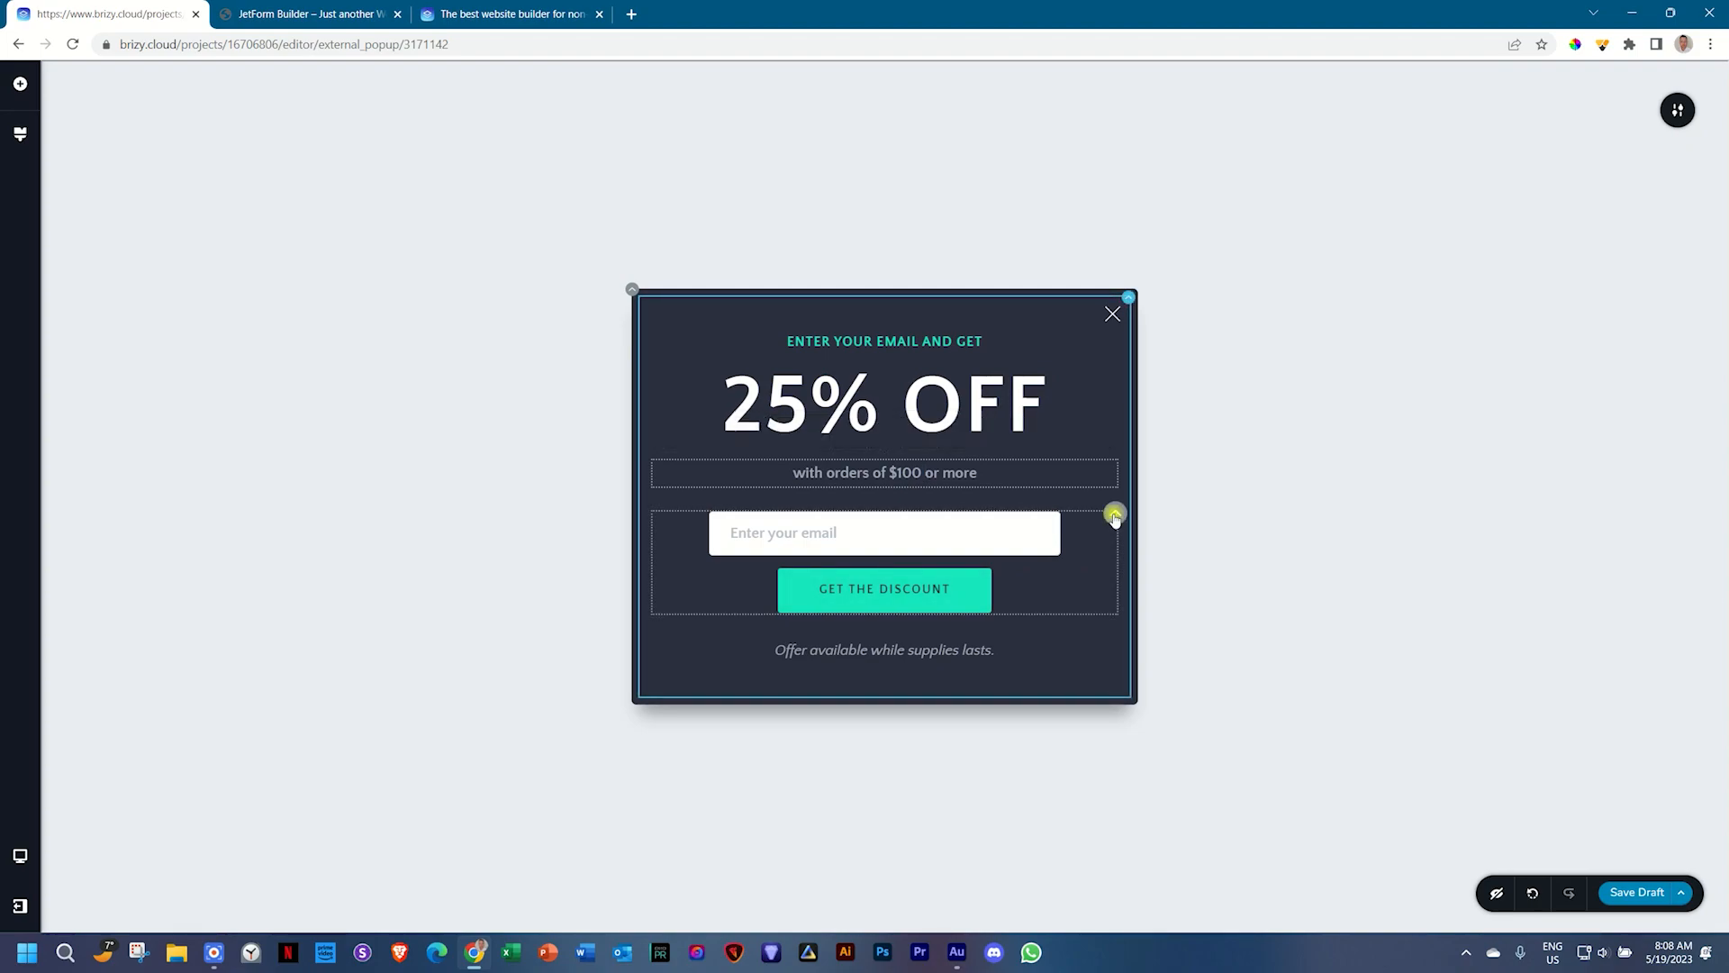
pyautogui.click(965, 596)
pyautogui.click(782, 537)
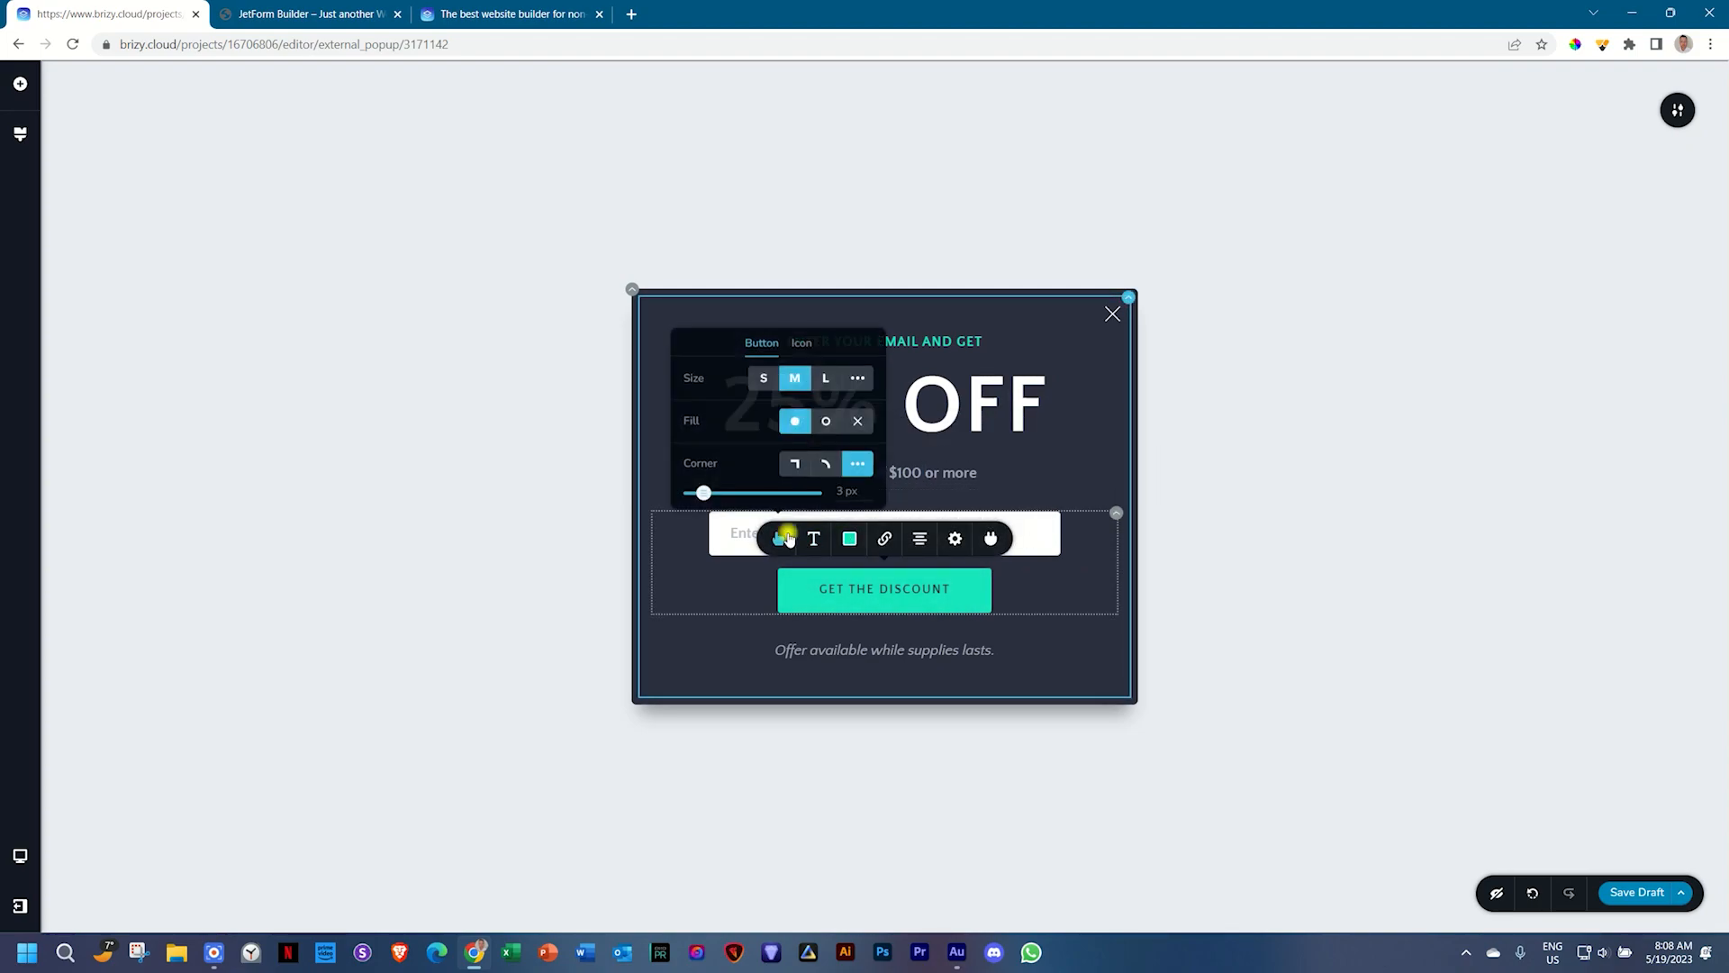
pyautogui.click(990, 538)
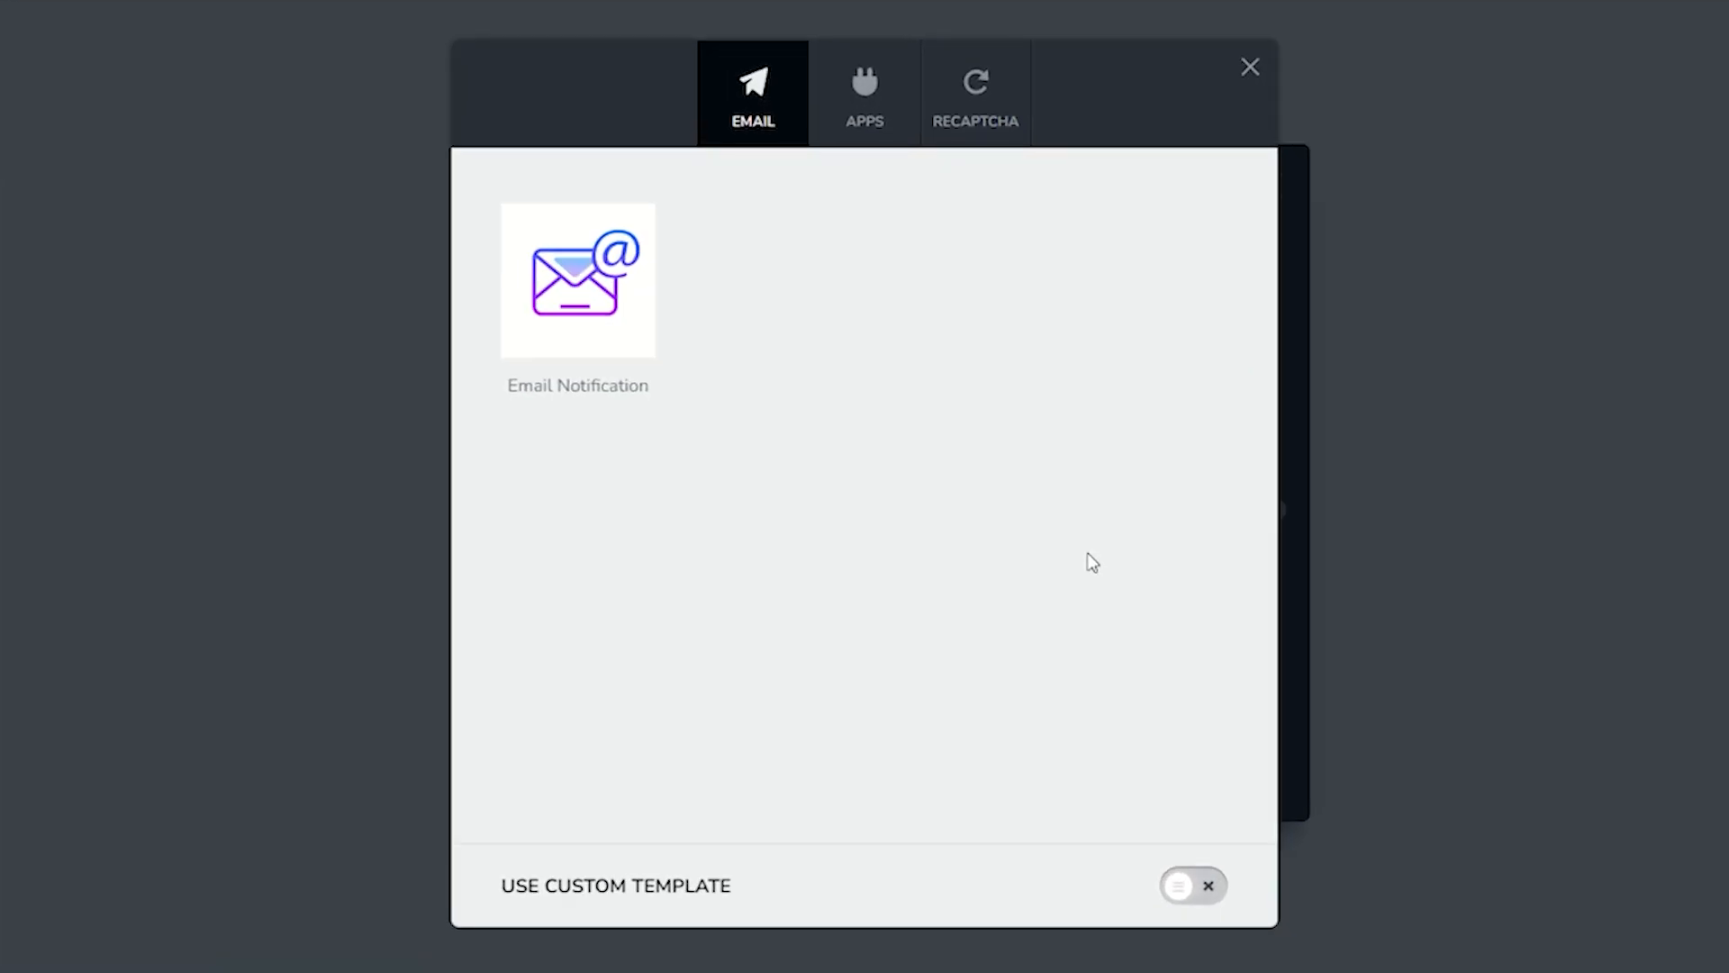
pyautogui.click(864, 88)
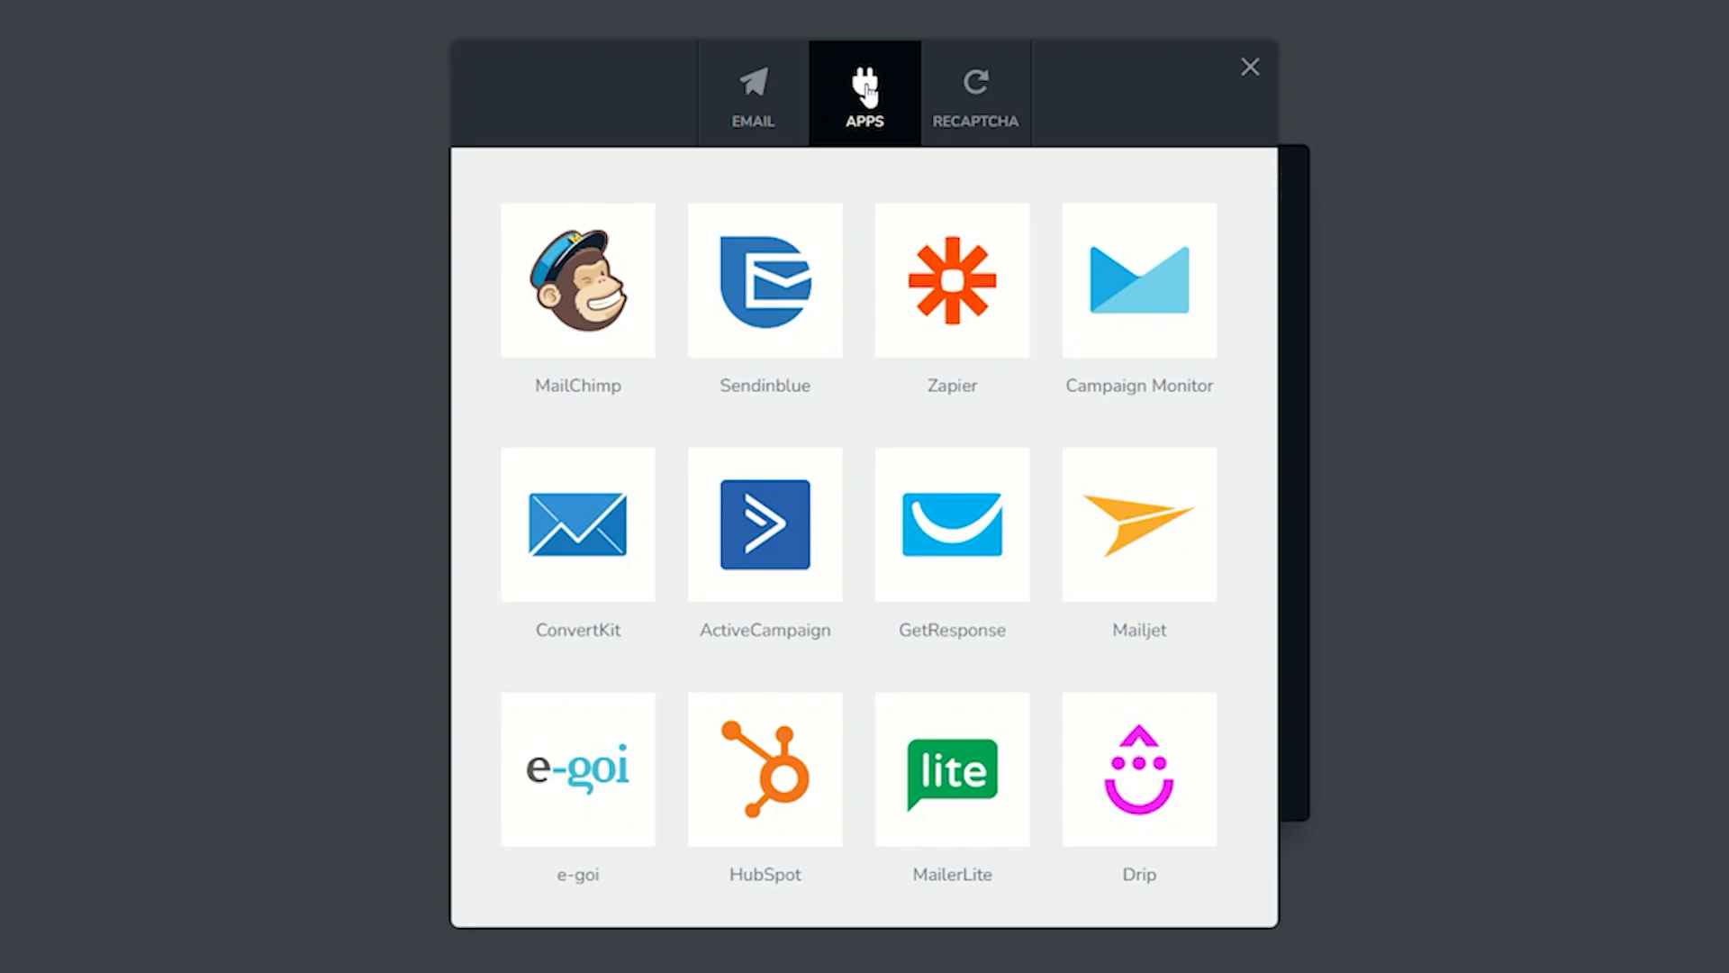
pyautogui.click(942, 107)
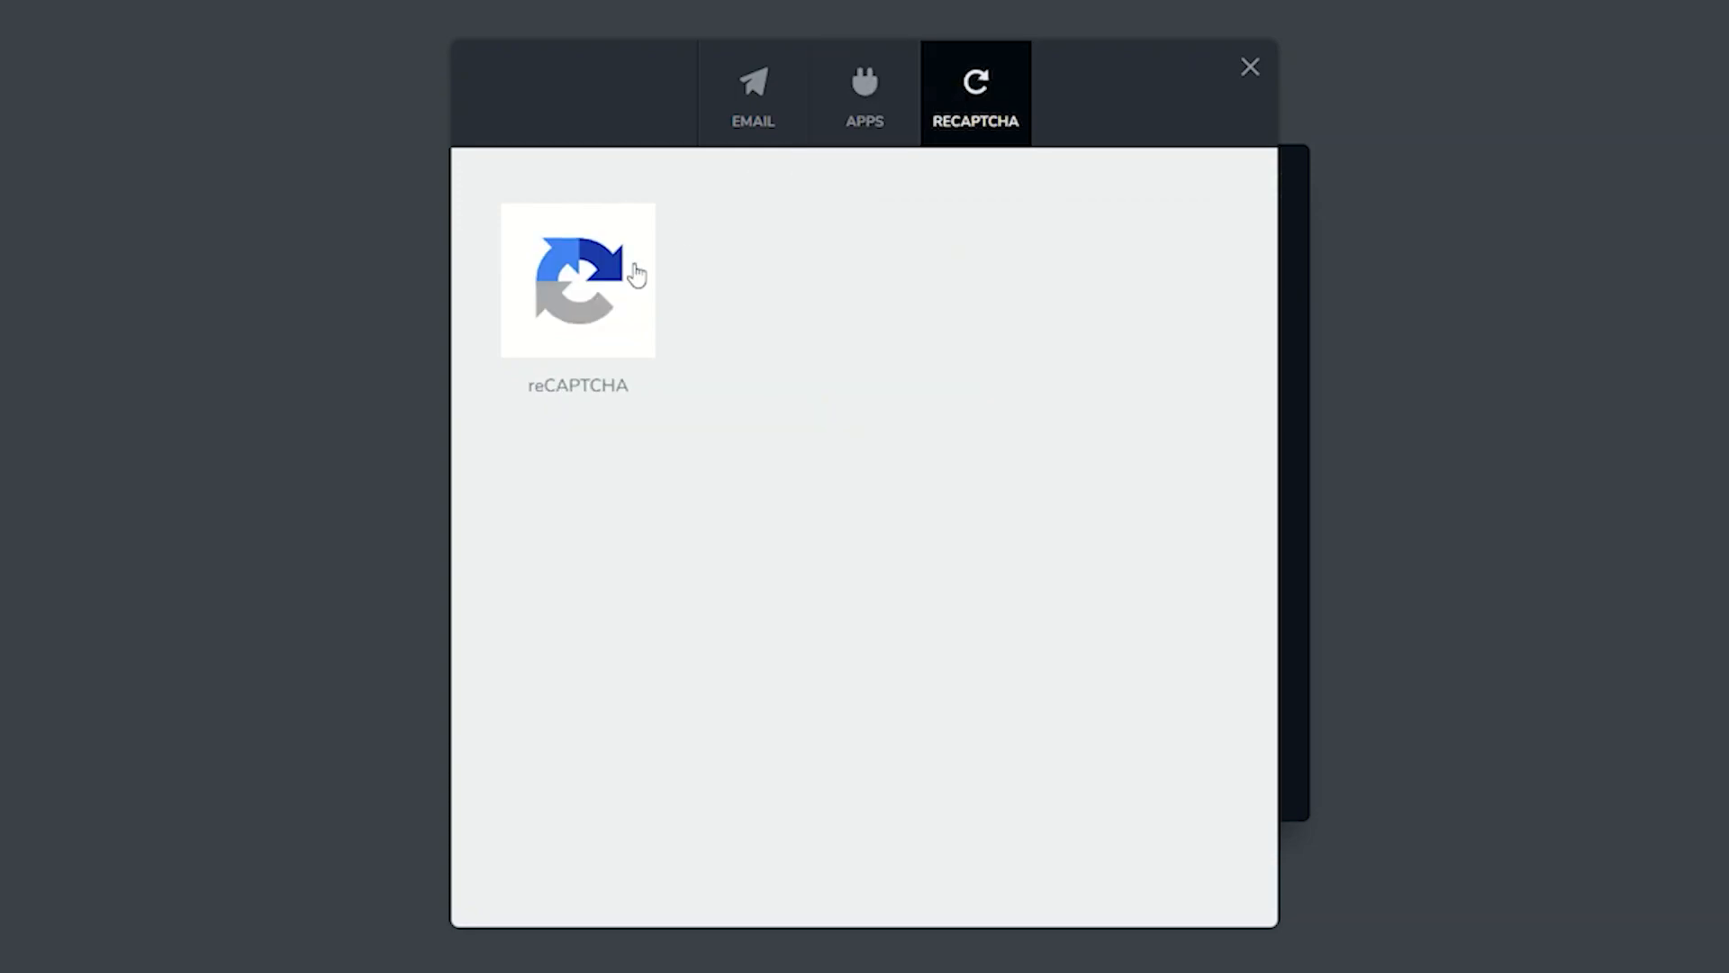
# Step: Leave the form's integration settings and publish the discount popup
pyautogui.click(1250, 67)
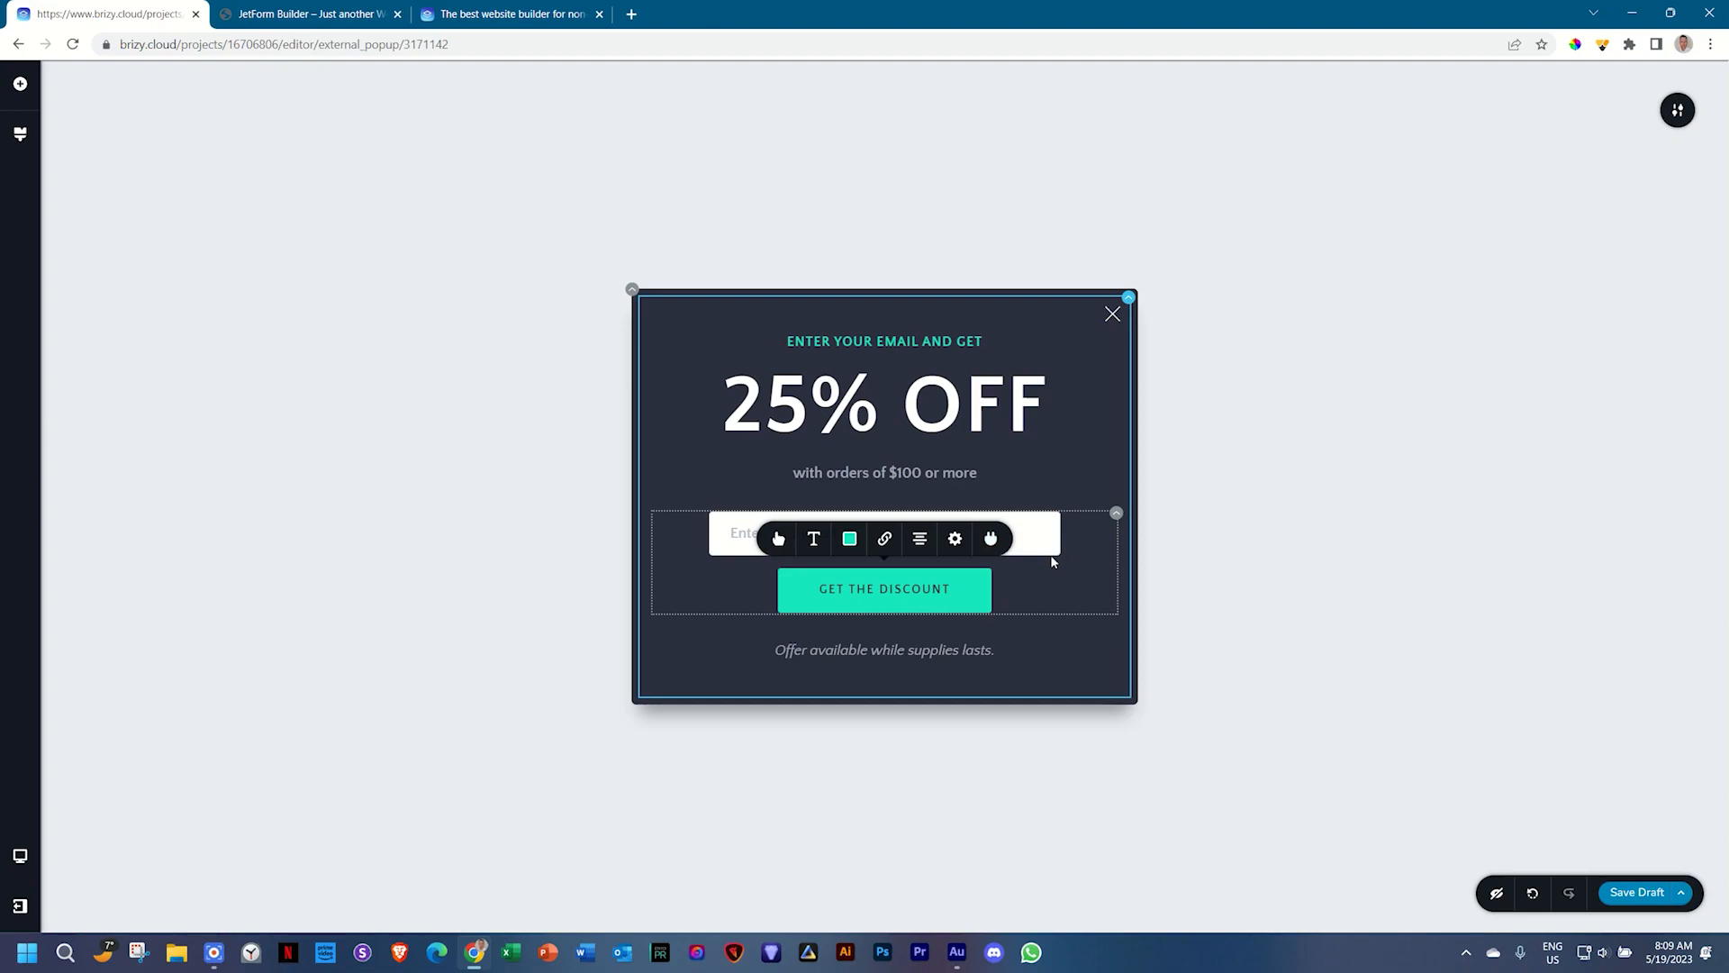
pyautogui.click(1326, 425)
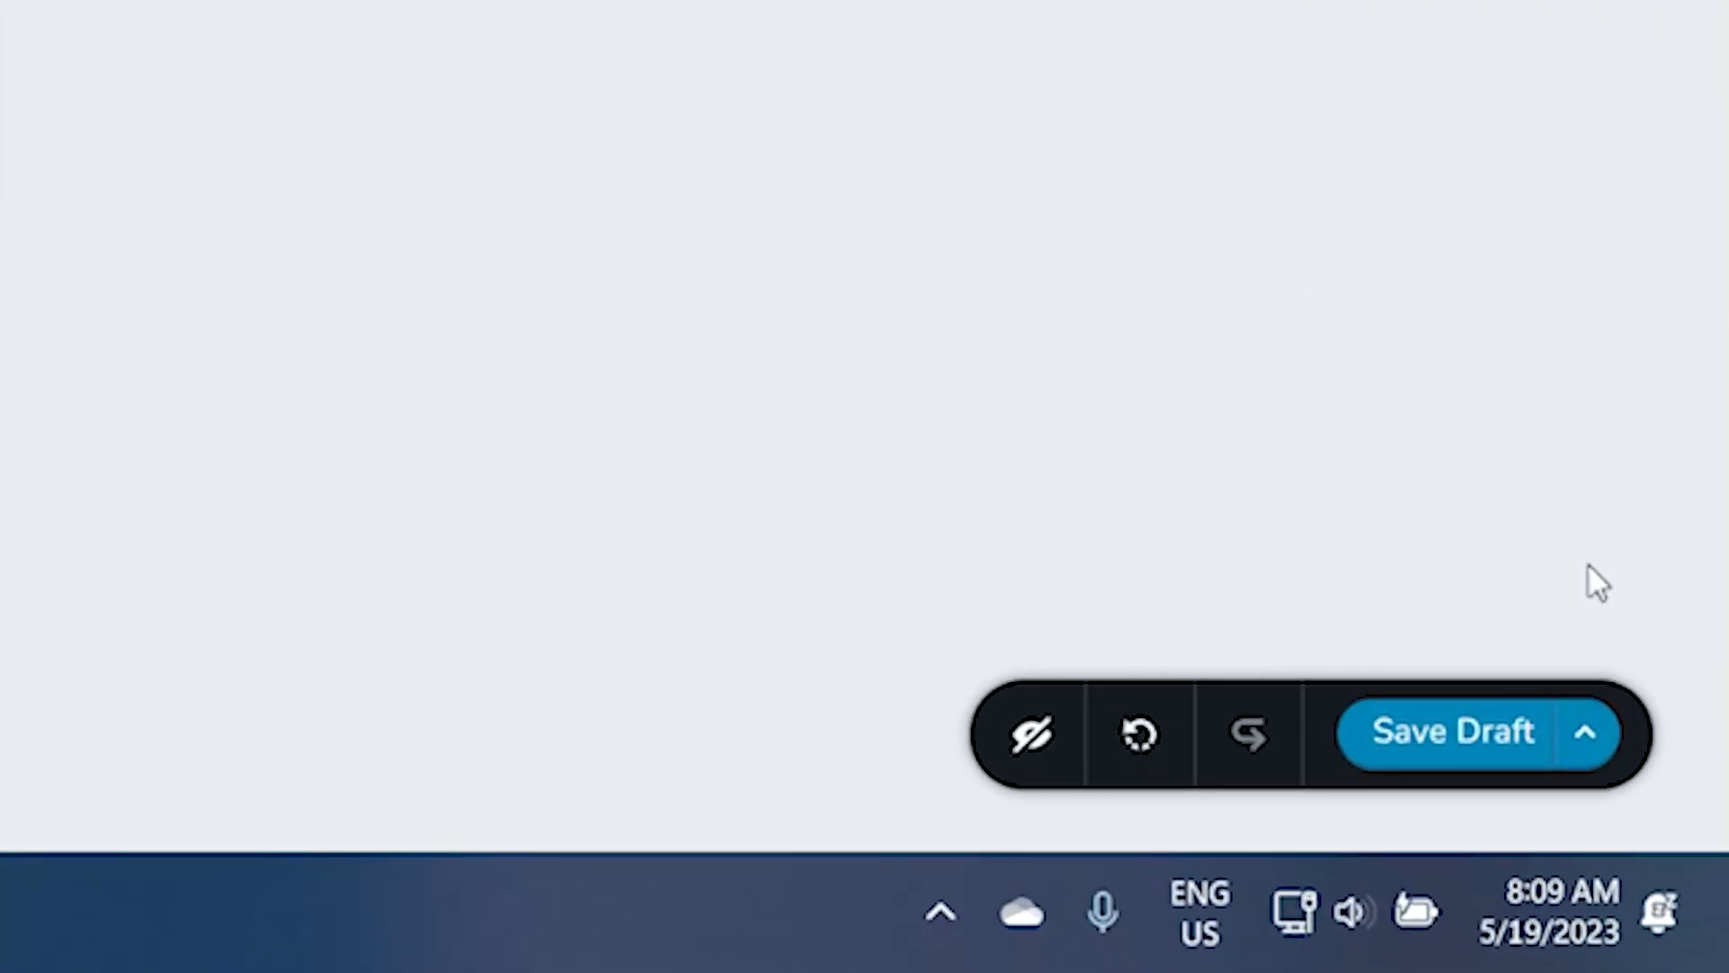
pyautogui.click(1681, 892)
pyautogui.click(1409, 591)
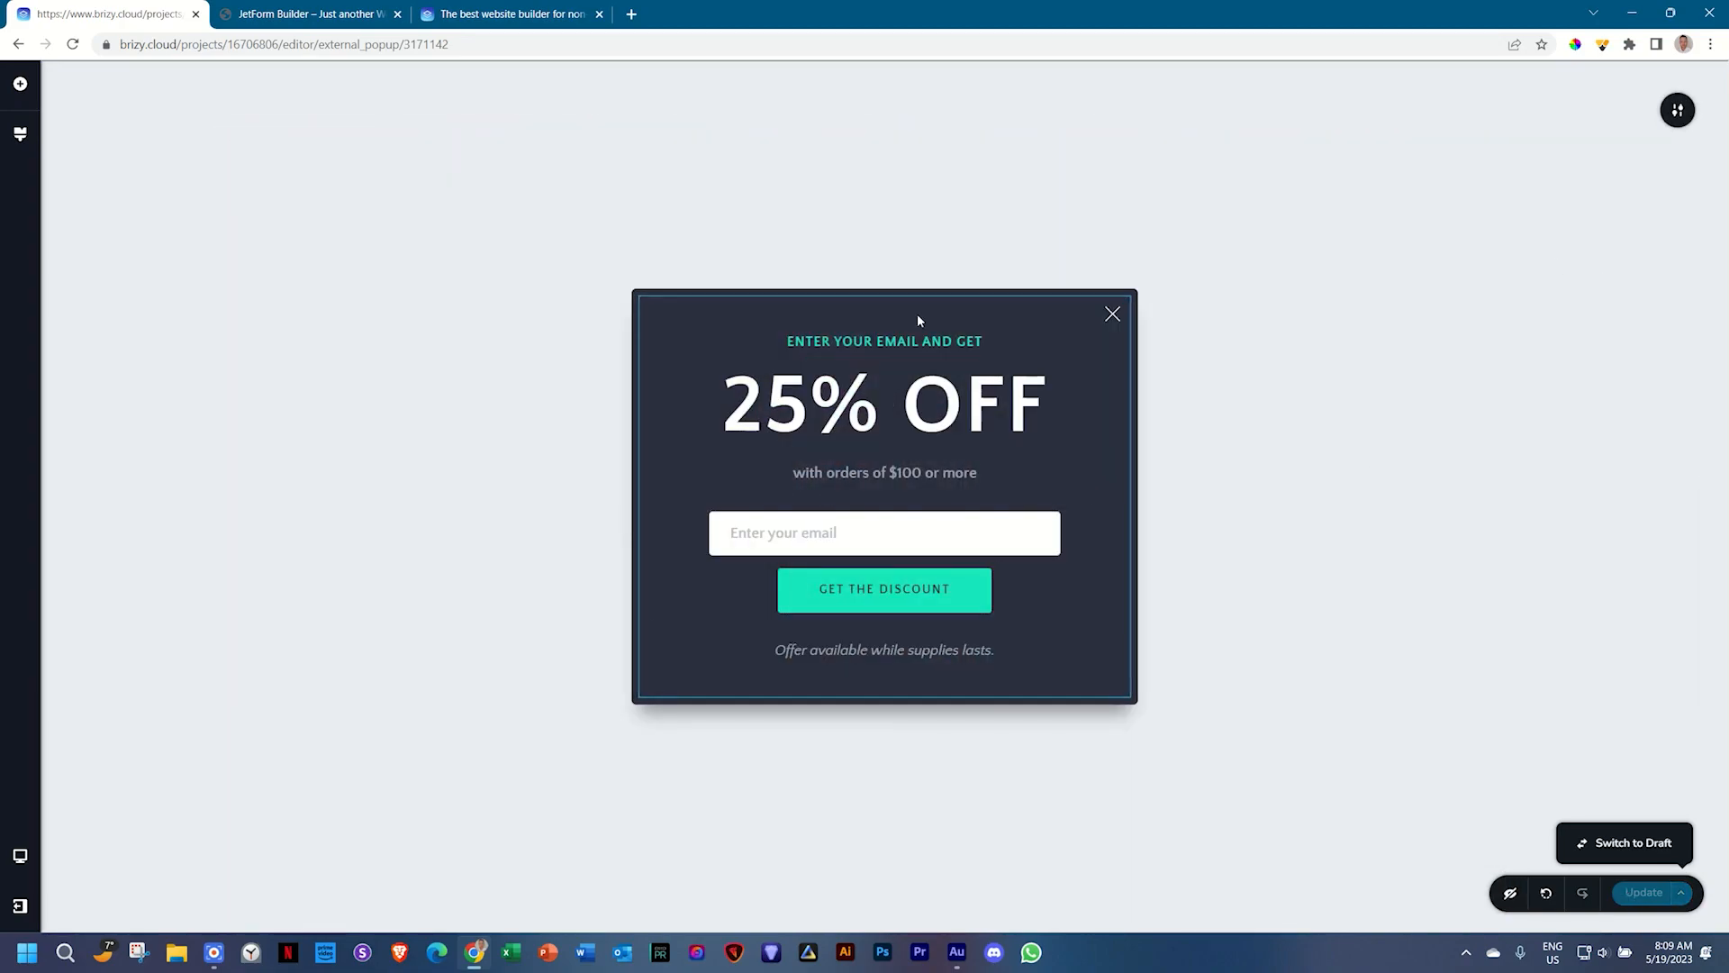
# Step: Delete the discount popup and start a new blank popup of your own in its place
pyautogui.click(1674, 114)
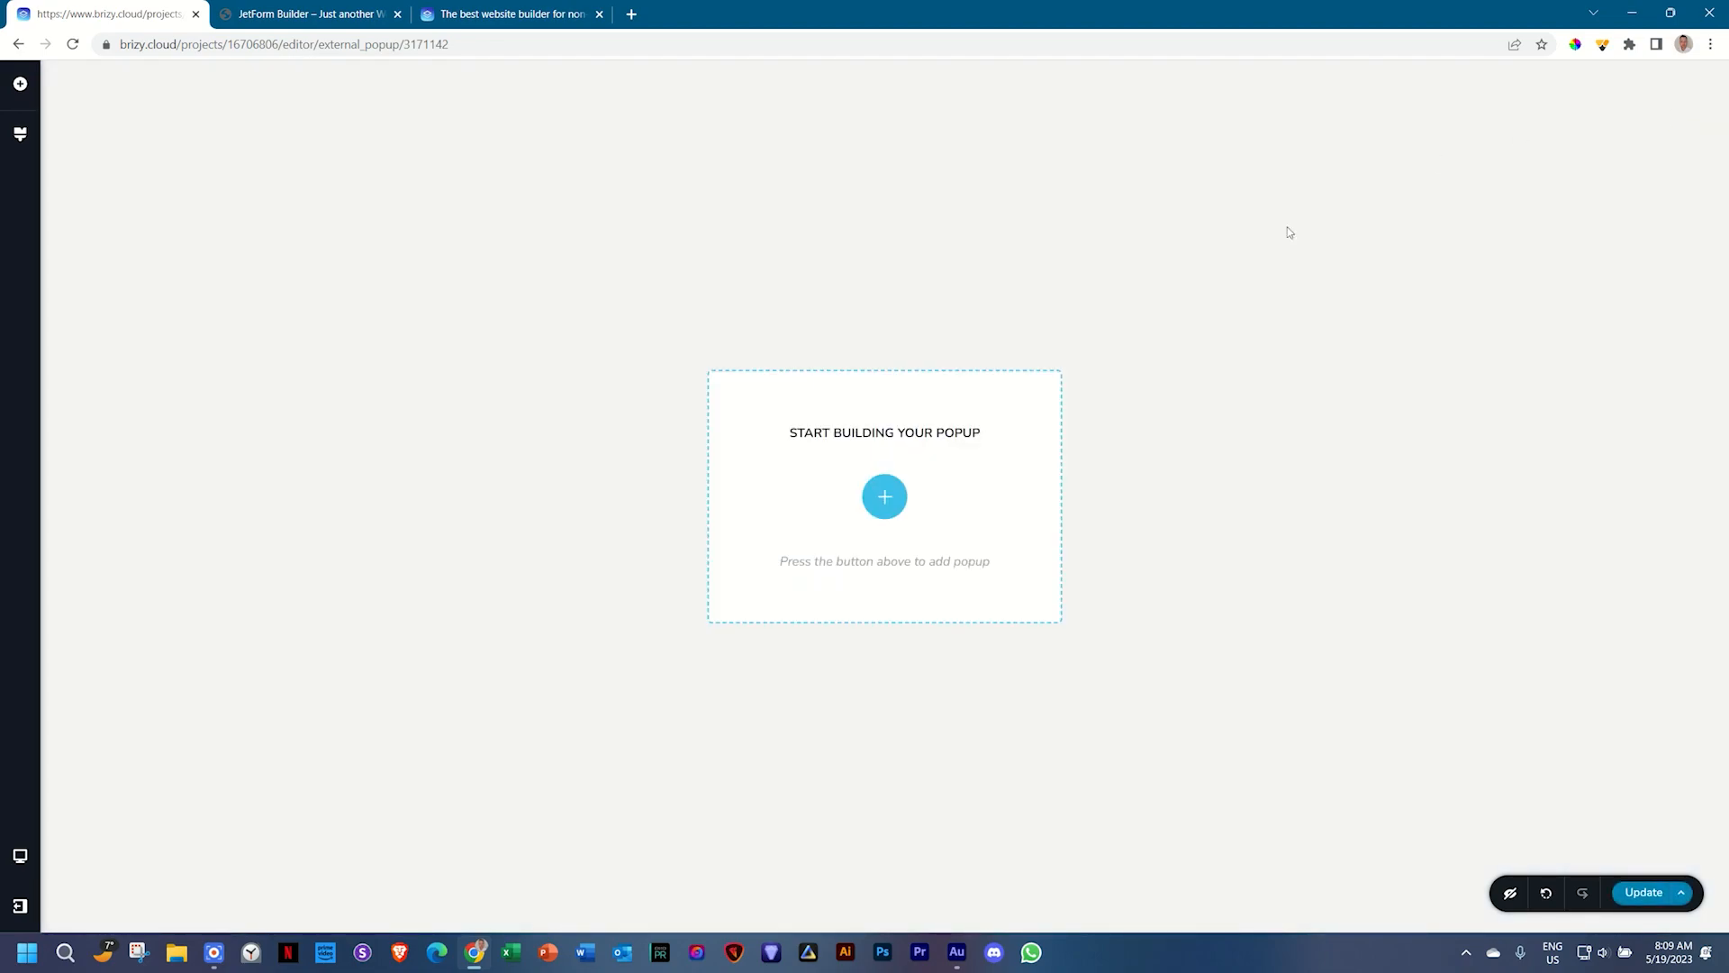
pyautogui.click(885, 496)
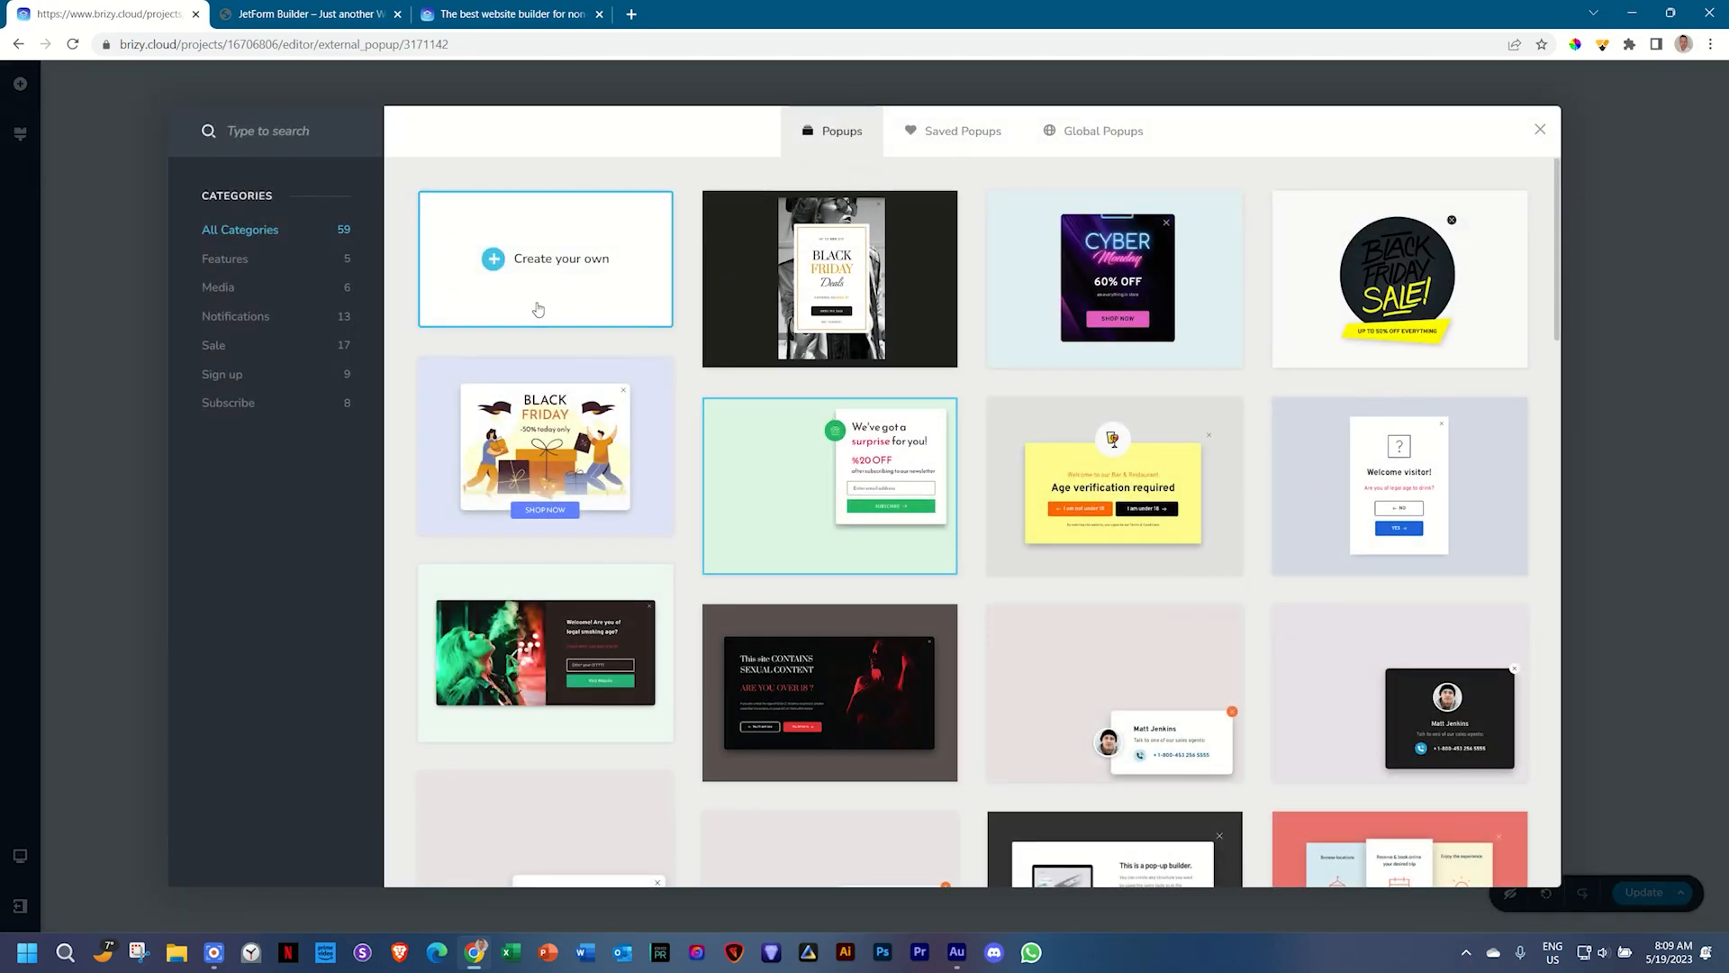
pyautogui.click(556, 254)
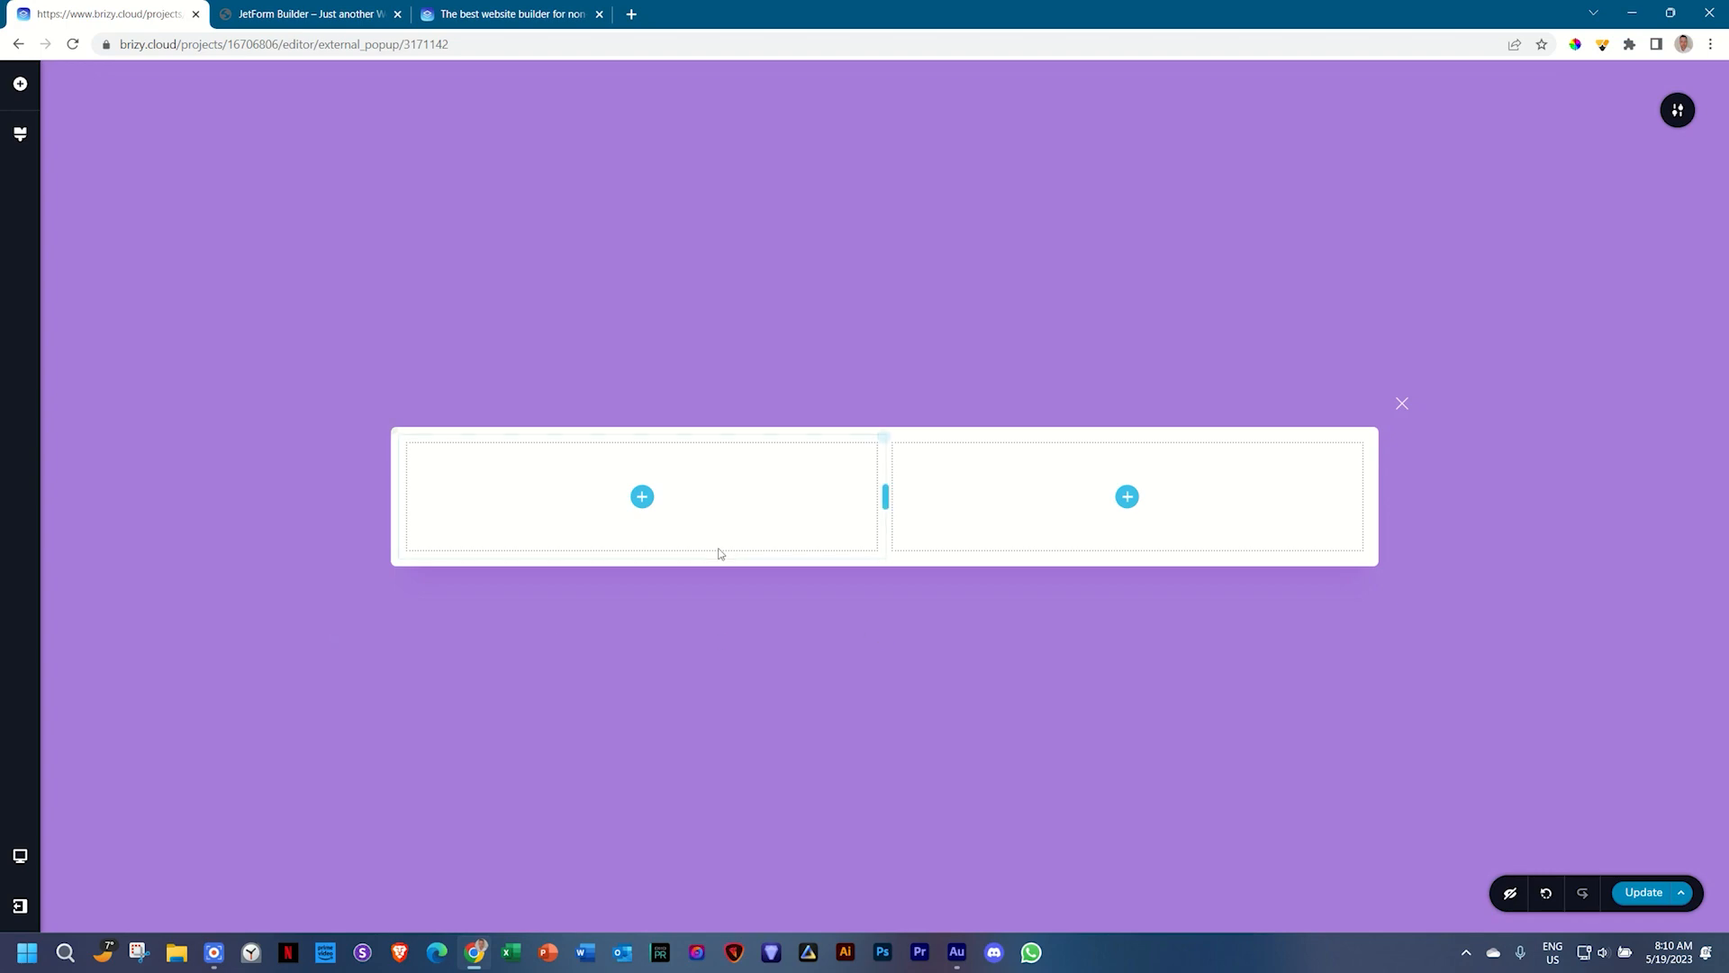
# Step: Upload the "autumn festival" image from Downloads as the blank popup's background image
pyautogui.click(394, 430)
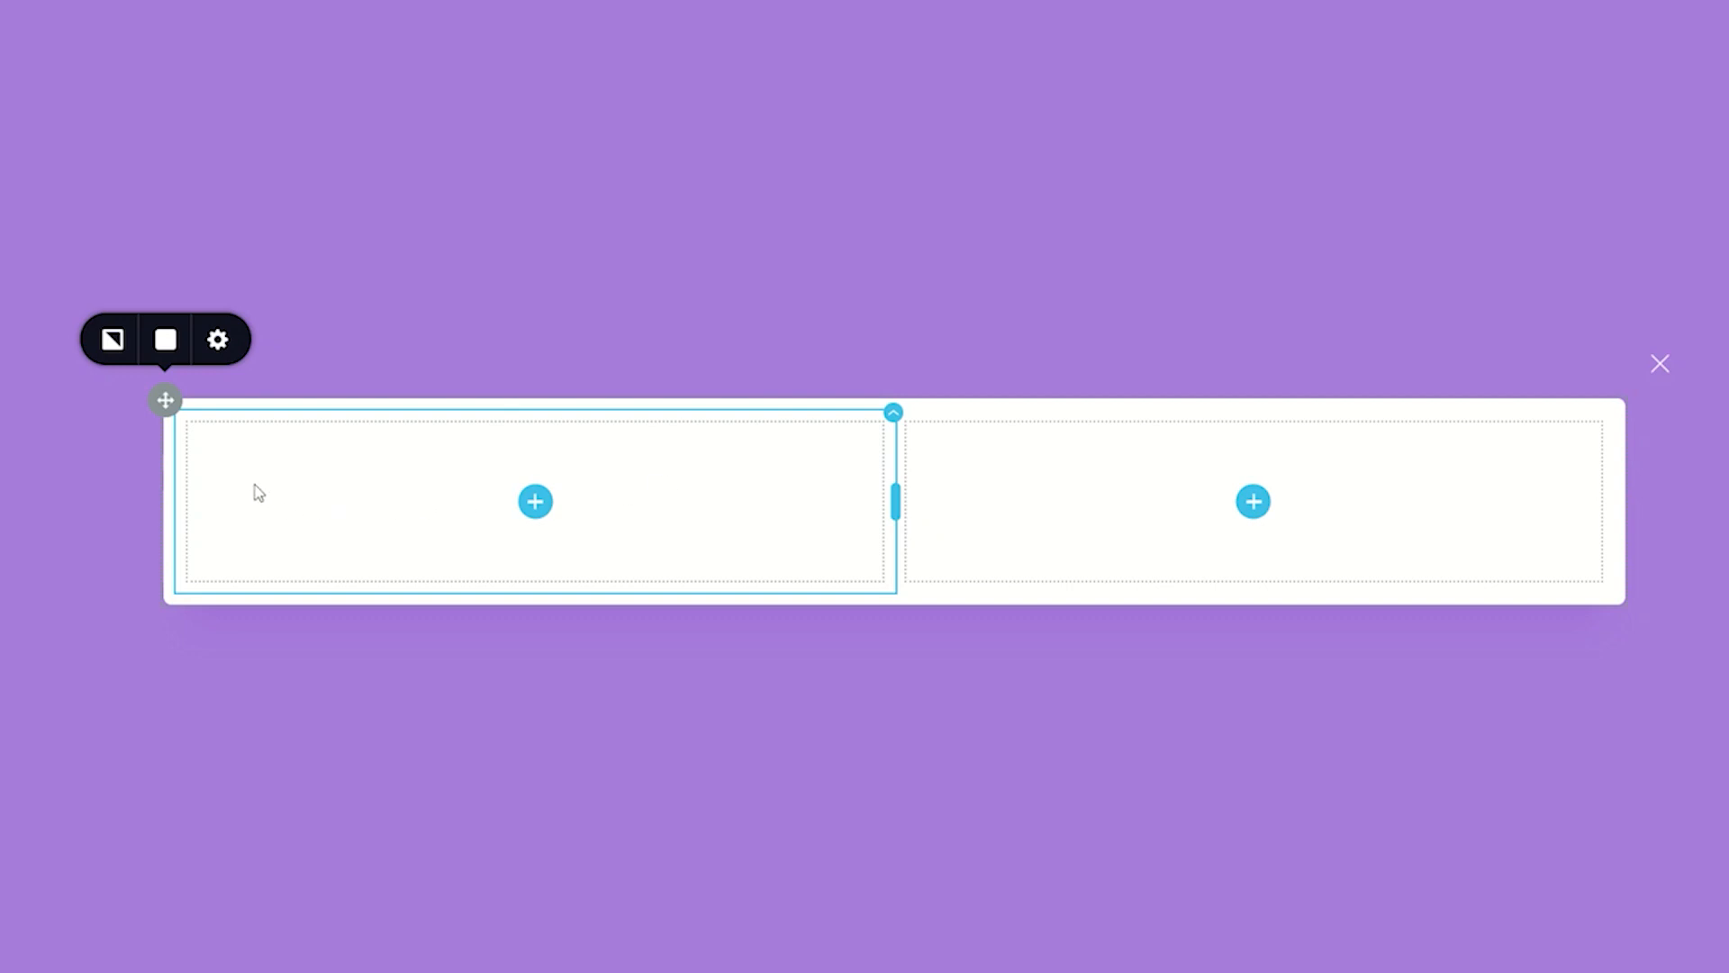
pyautogui.click(169, 404)
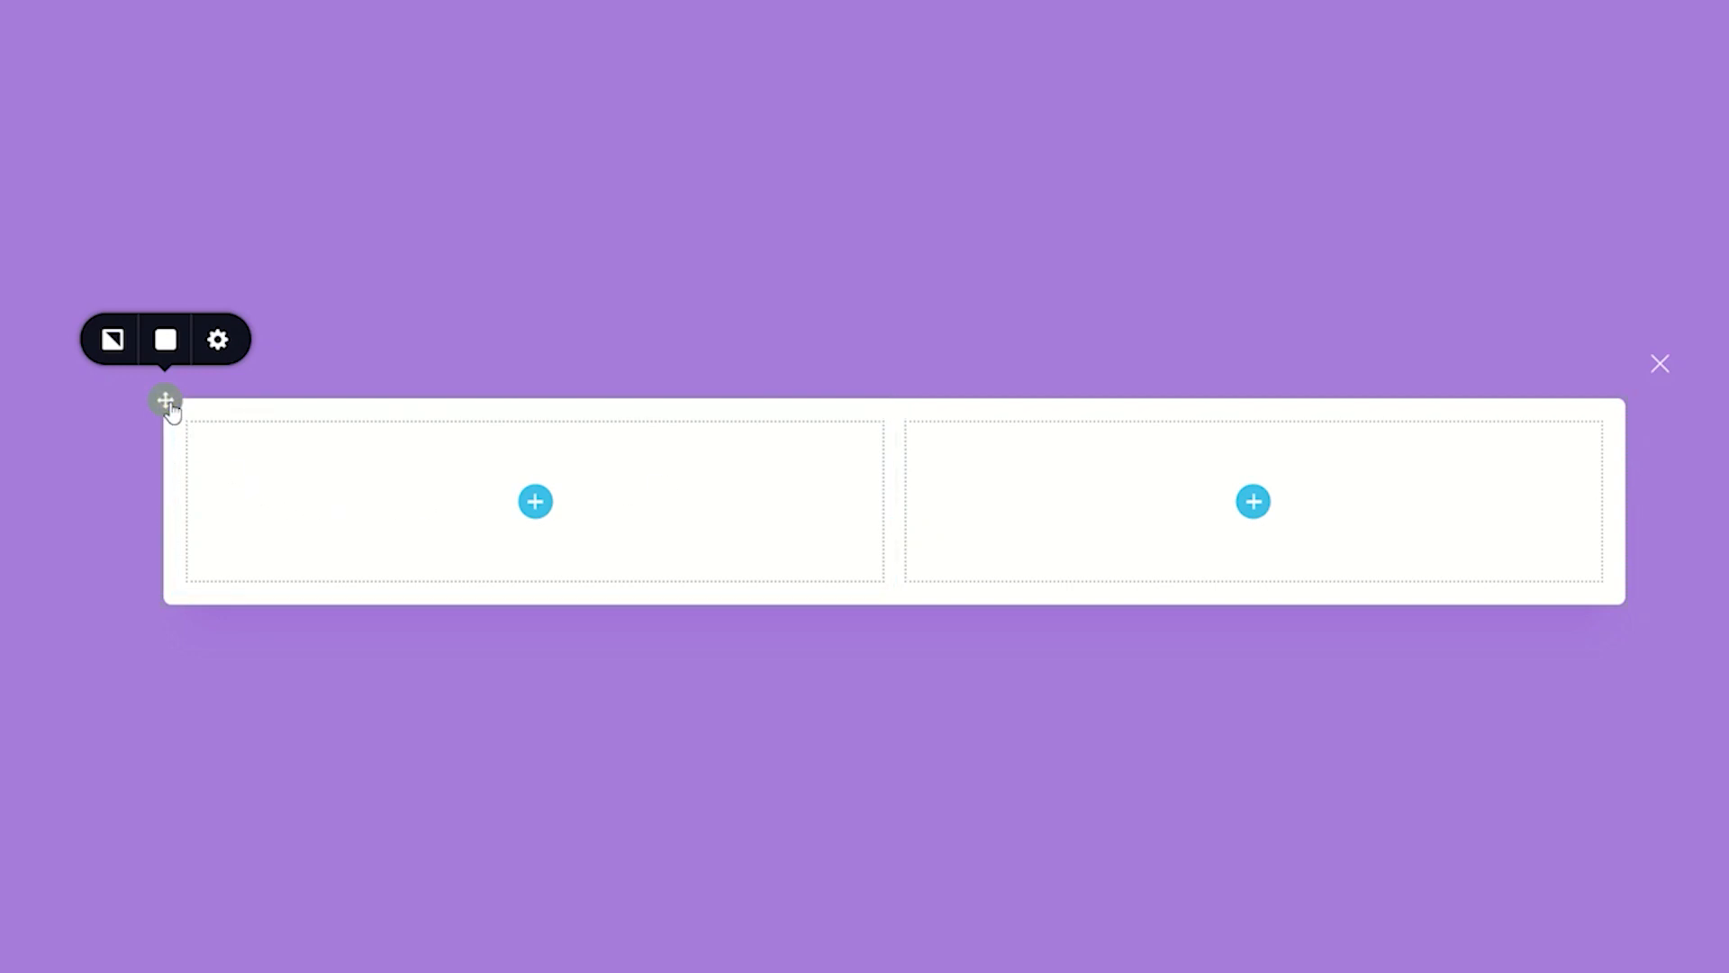
pyautogui.click(112, 338)
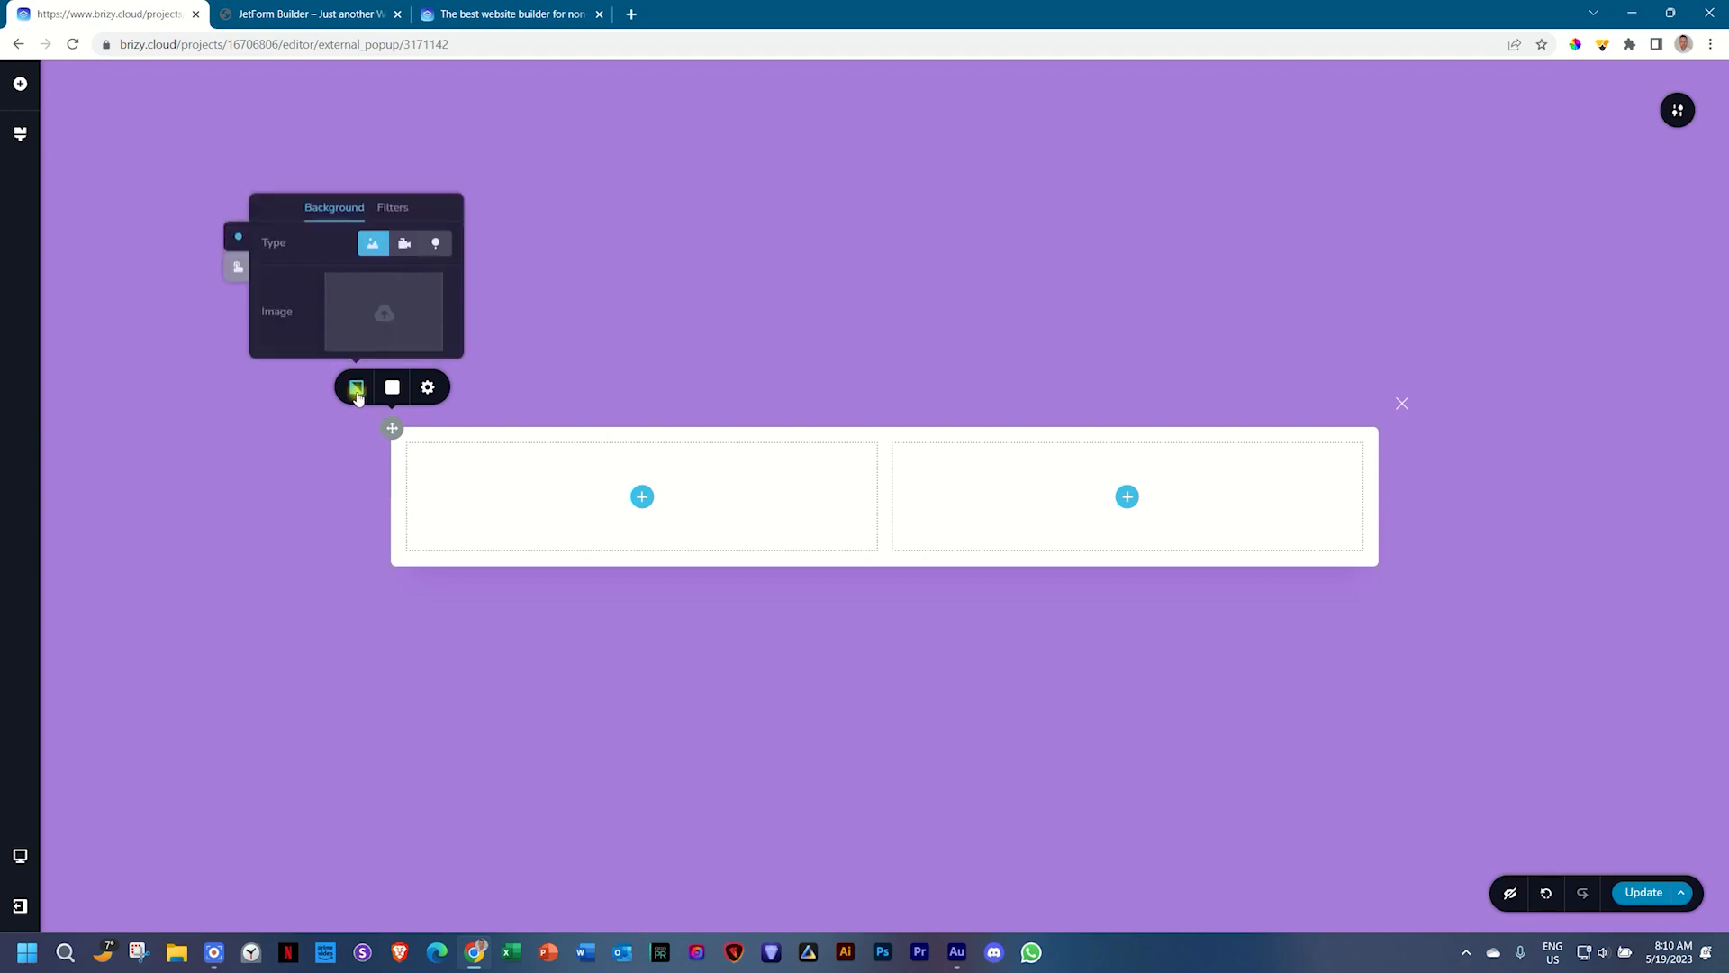
pyautogui.click(372, 340)
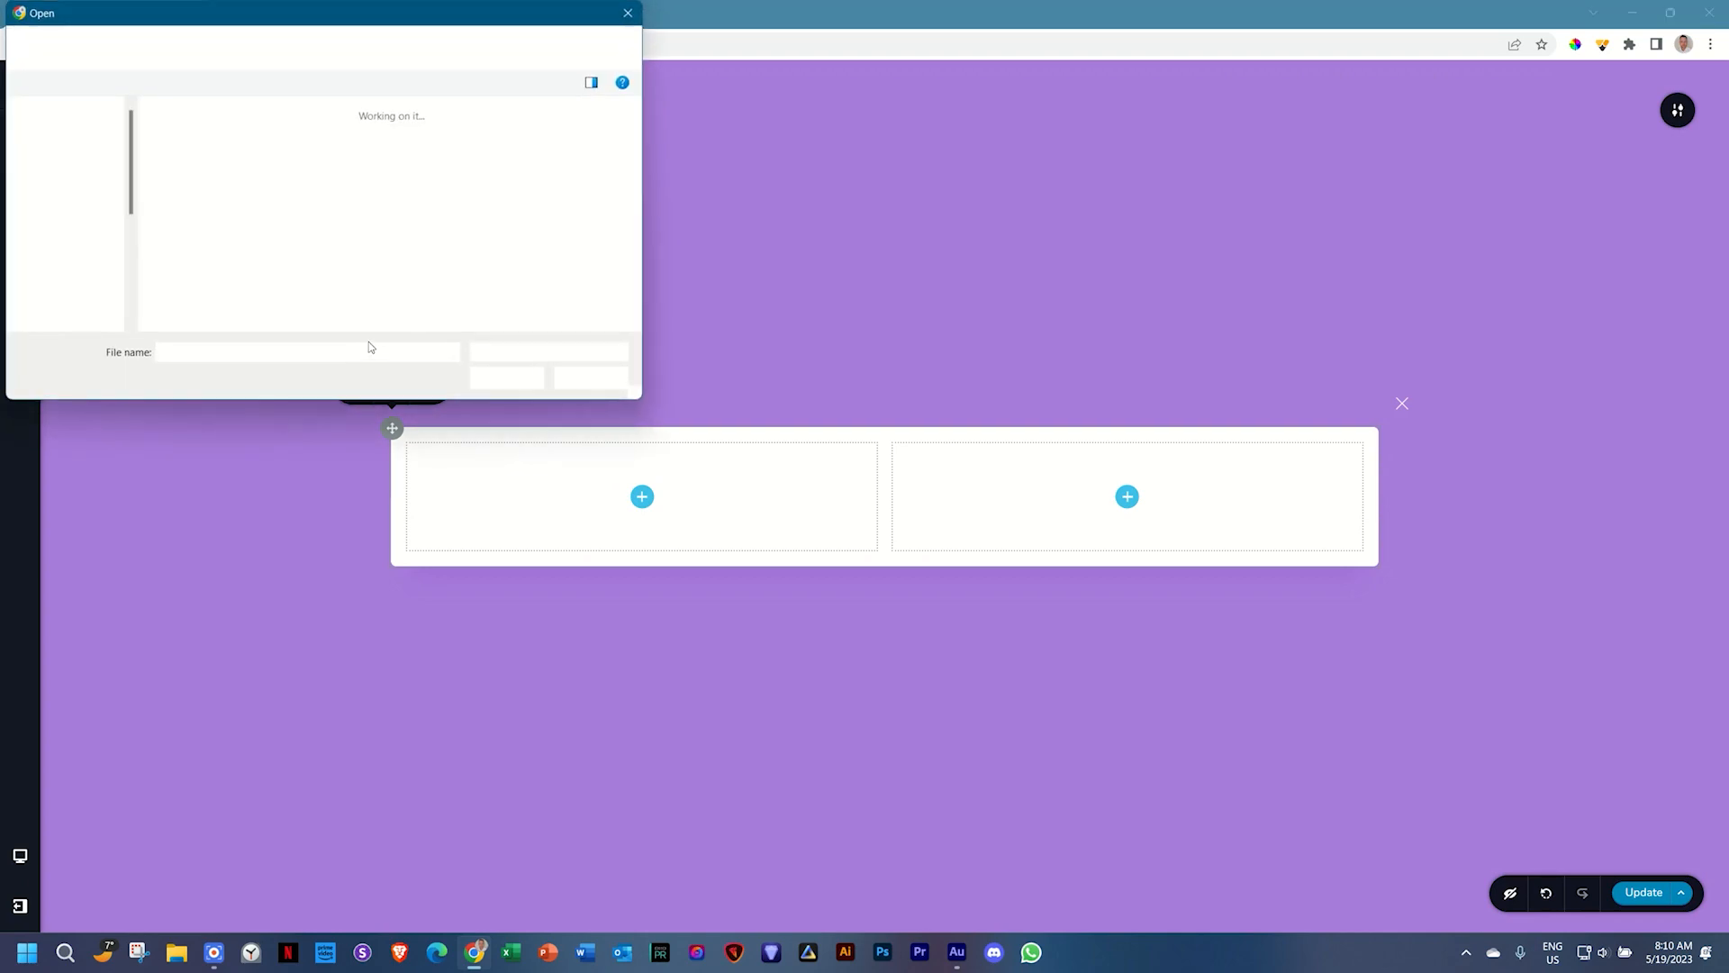
pyautogui.click(184, 149)
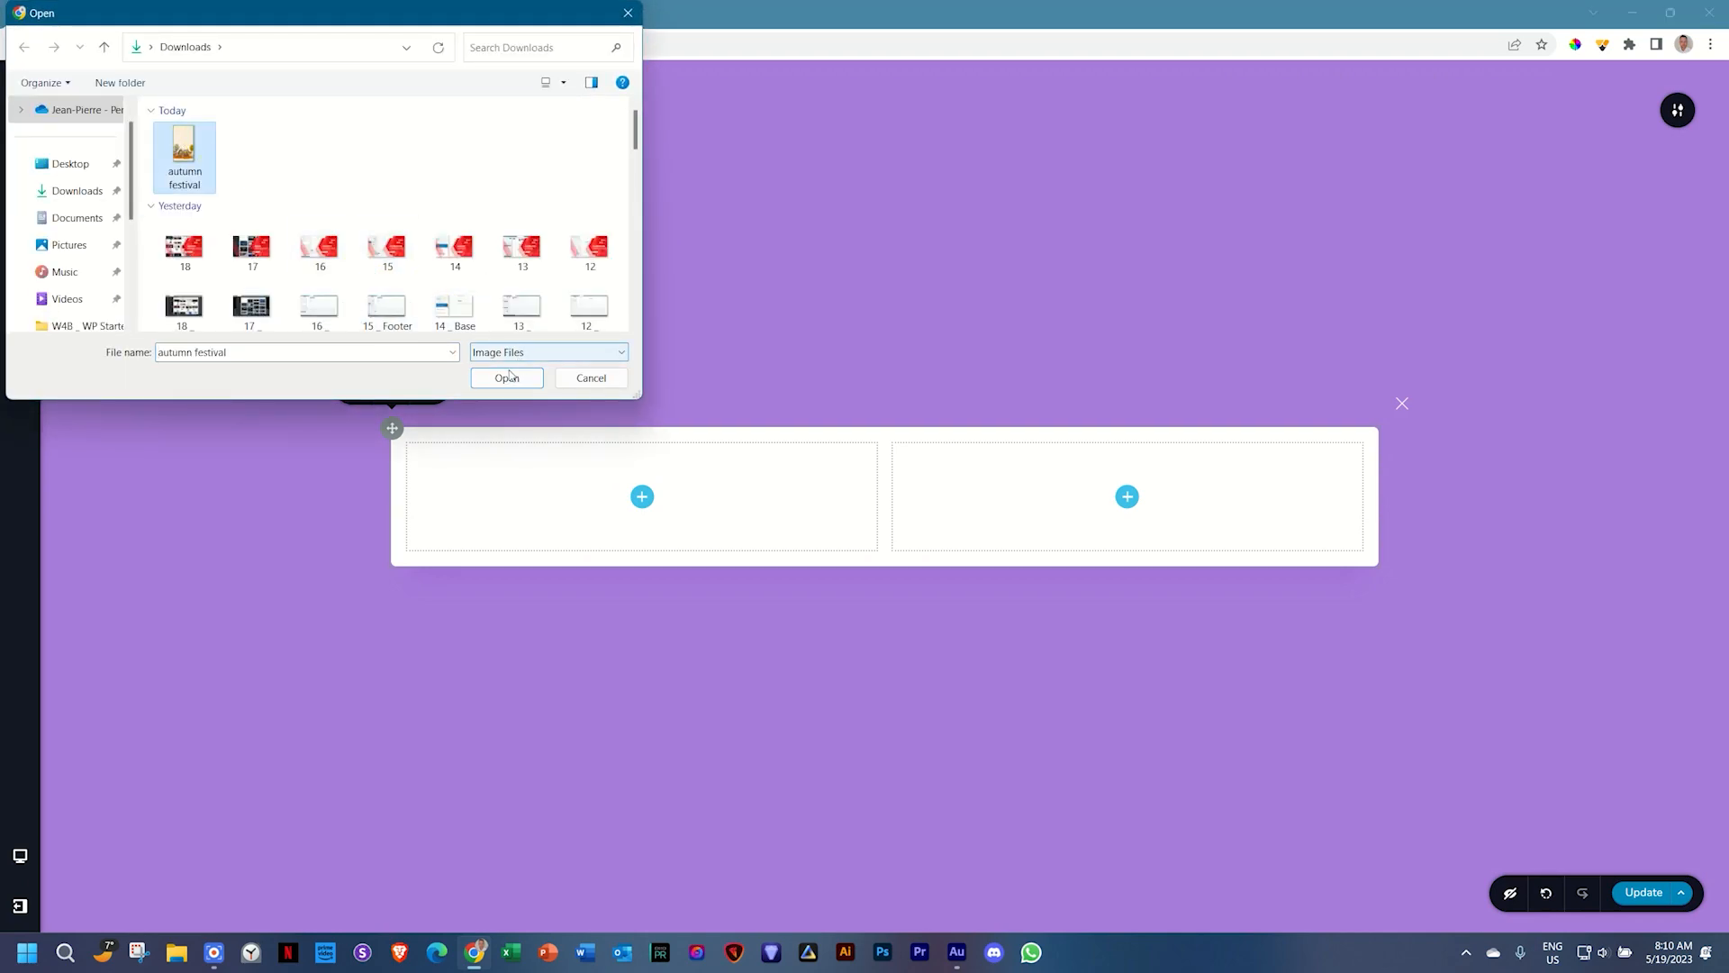
pyautogui.click(507, 377)
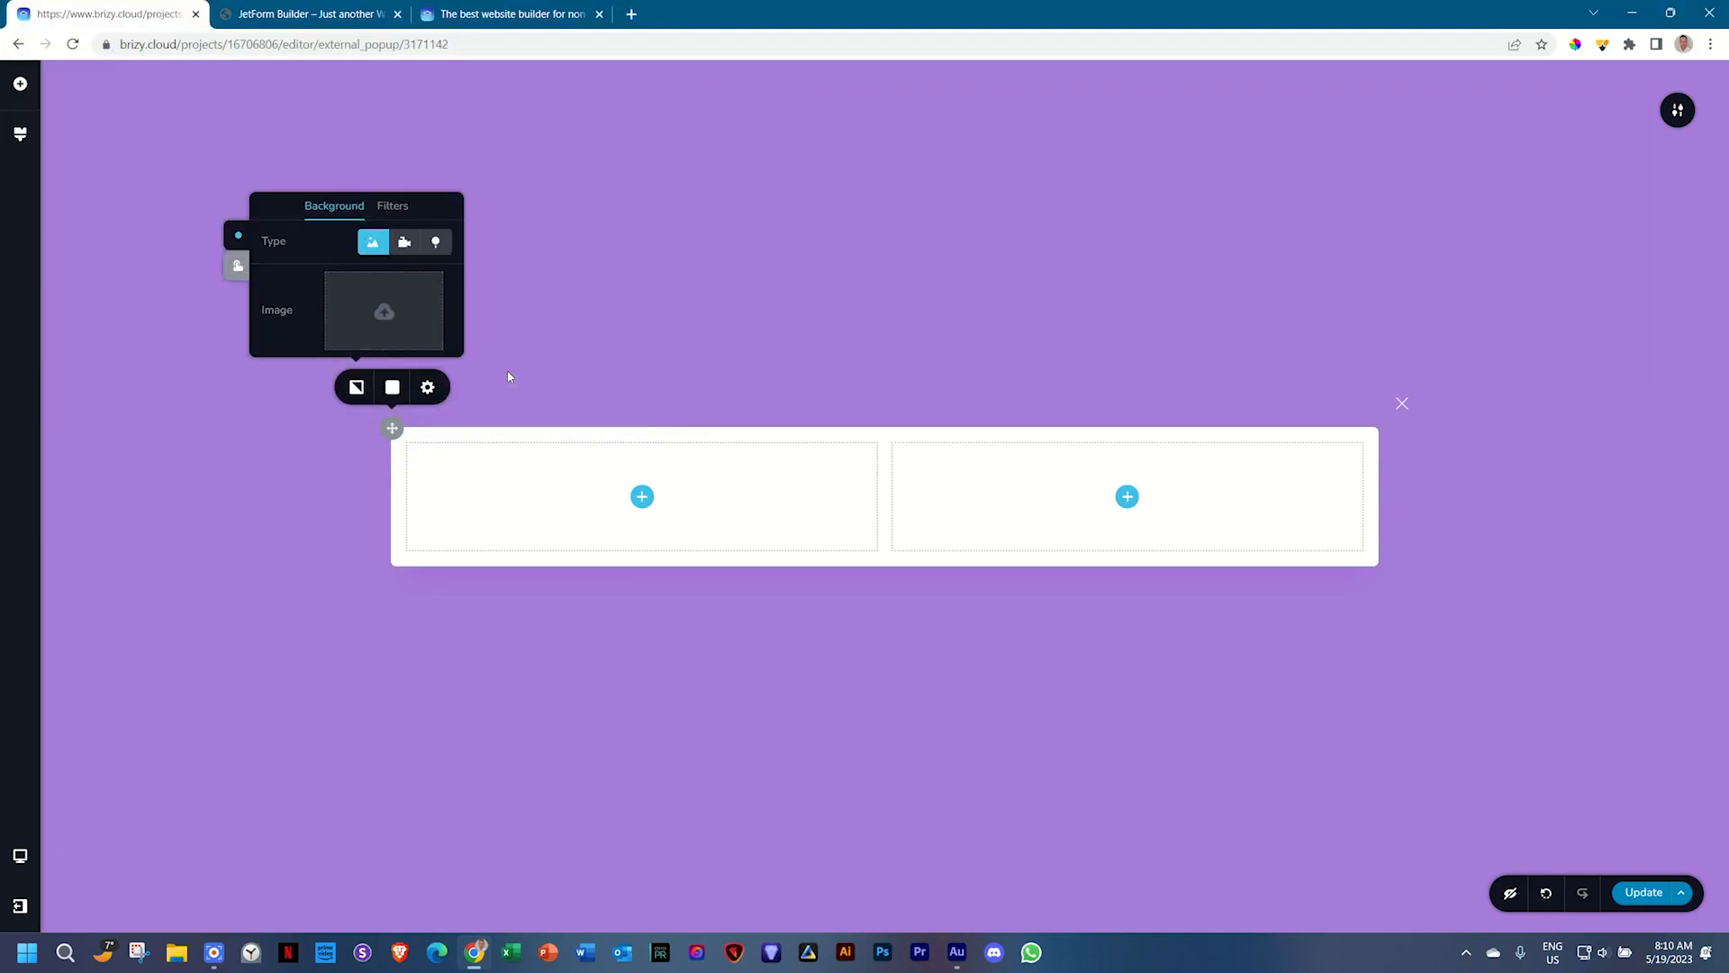
# Step: Set the popup's background overlay from a solid fill to None
pyautogui.click(392, 387)
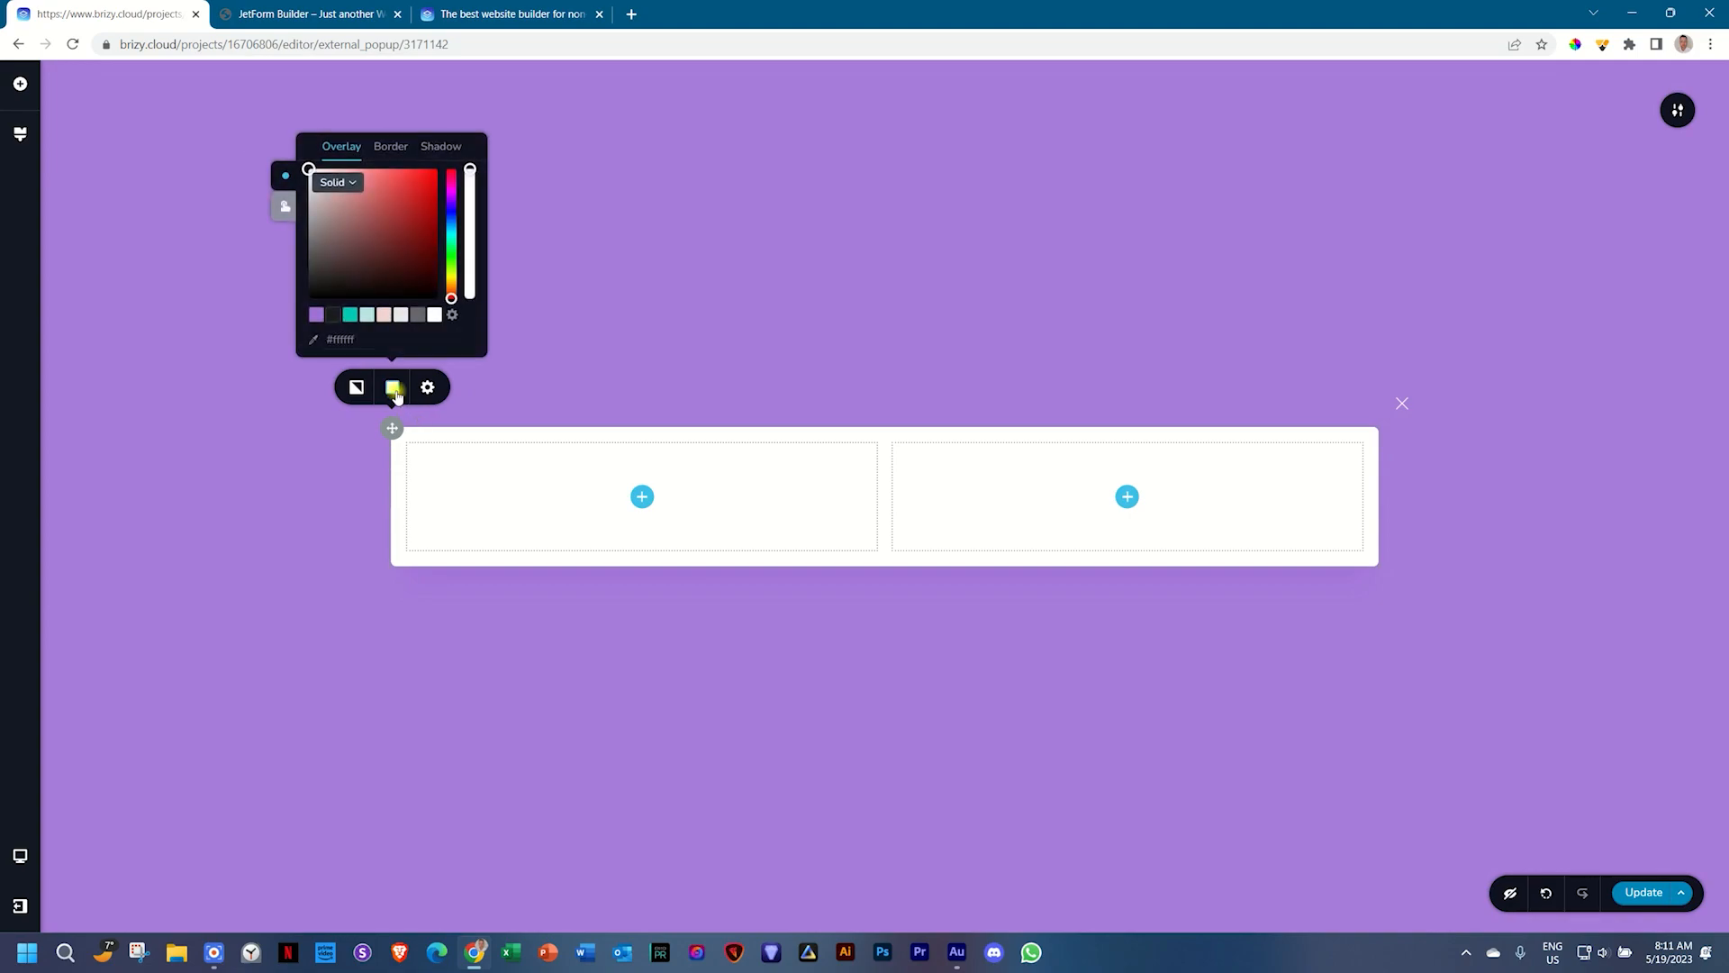
pyautogui.click(338, 182)
pyautogui.click(336, 203)
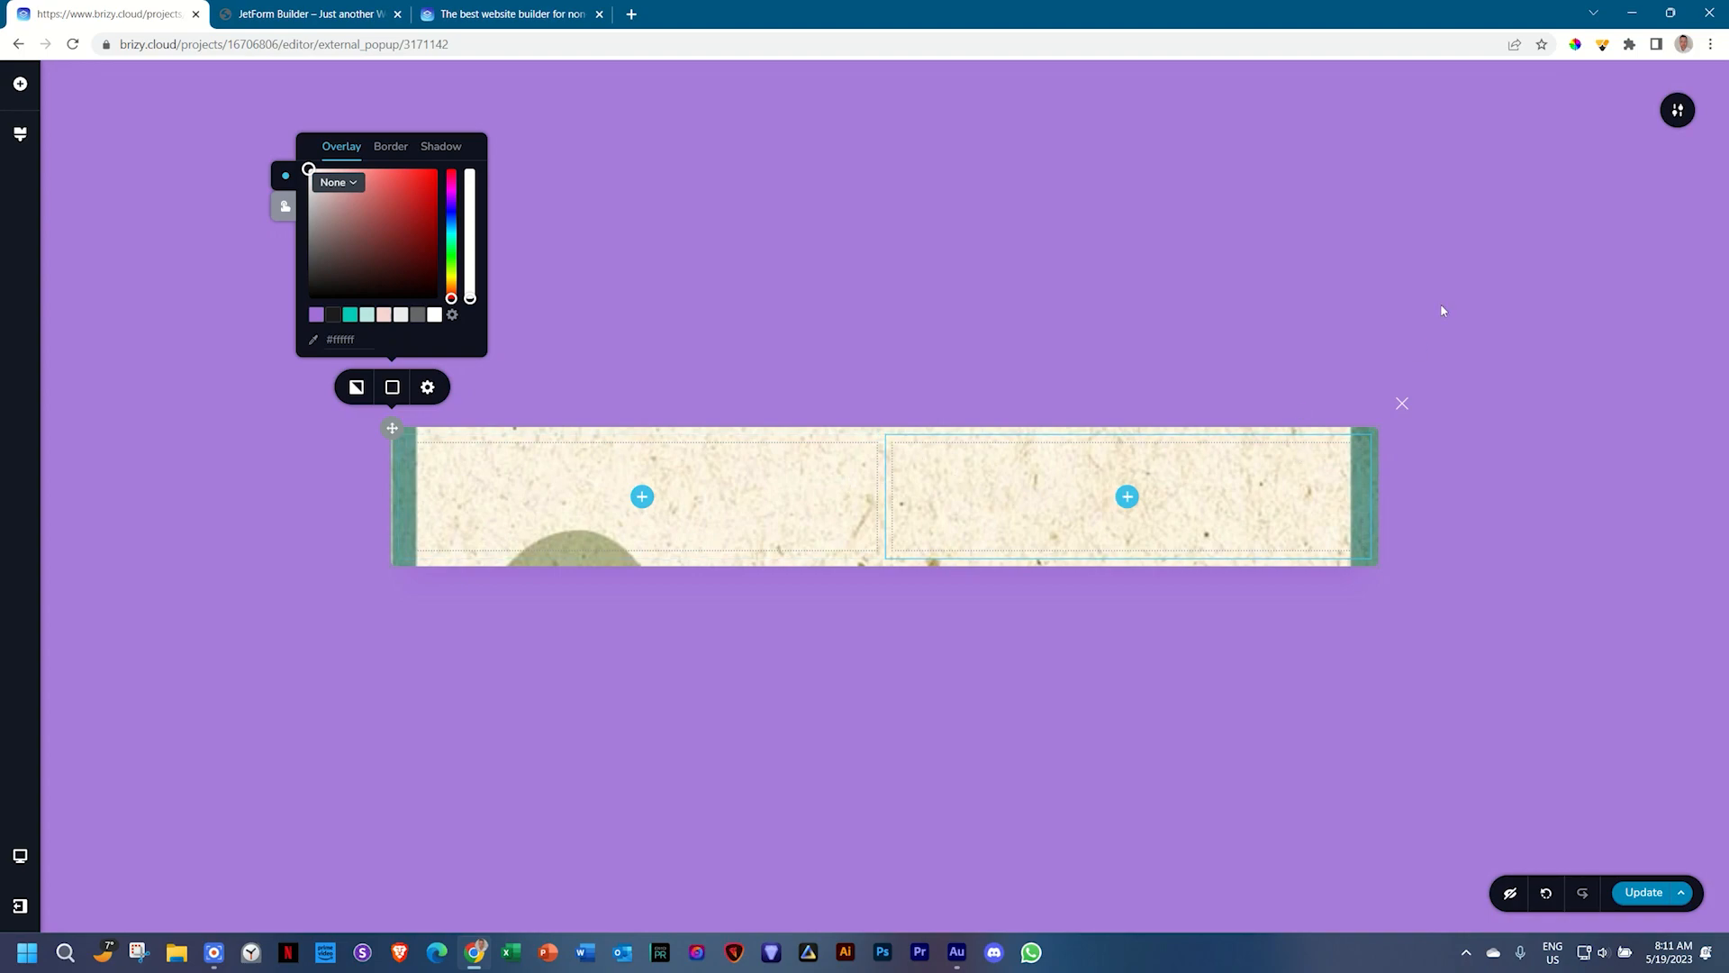
# Step: Set the popup's width to 400 px and give it a custom height of 710 px
pyautogui.click(1676, 112)
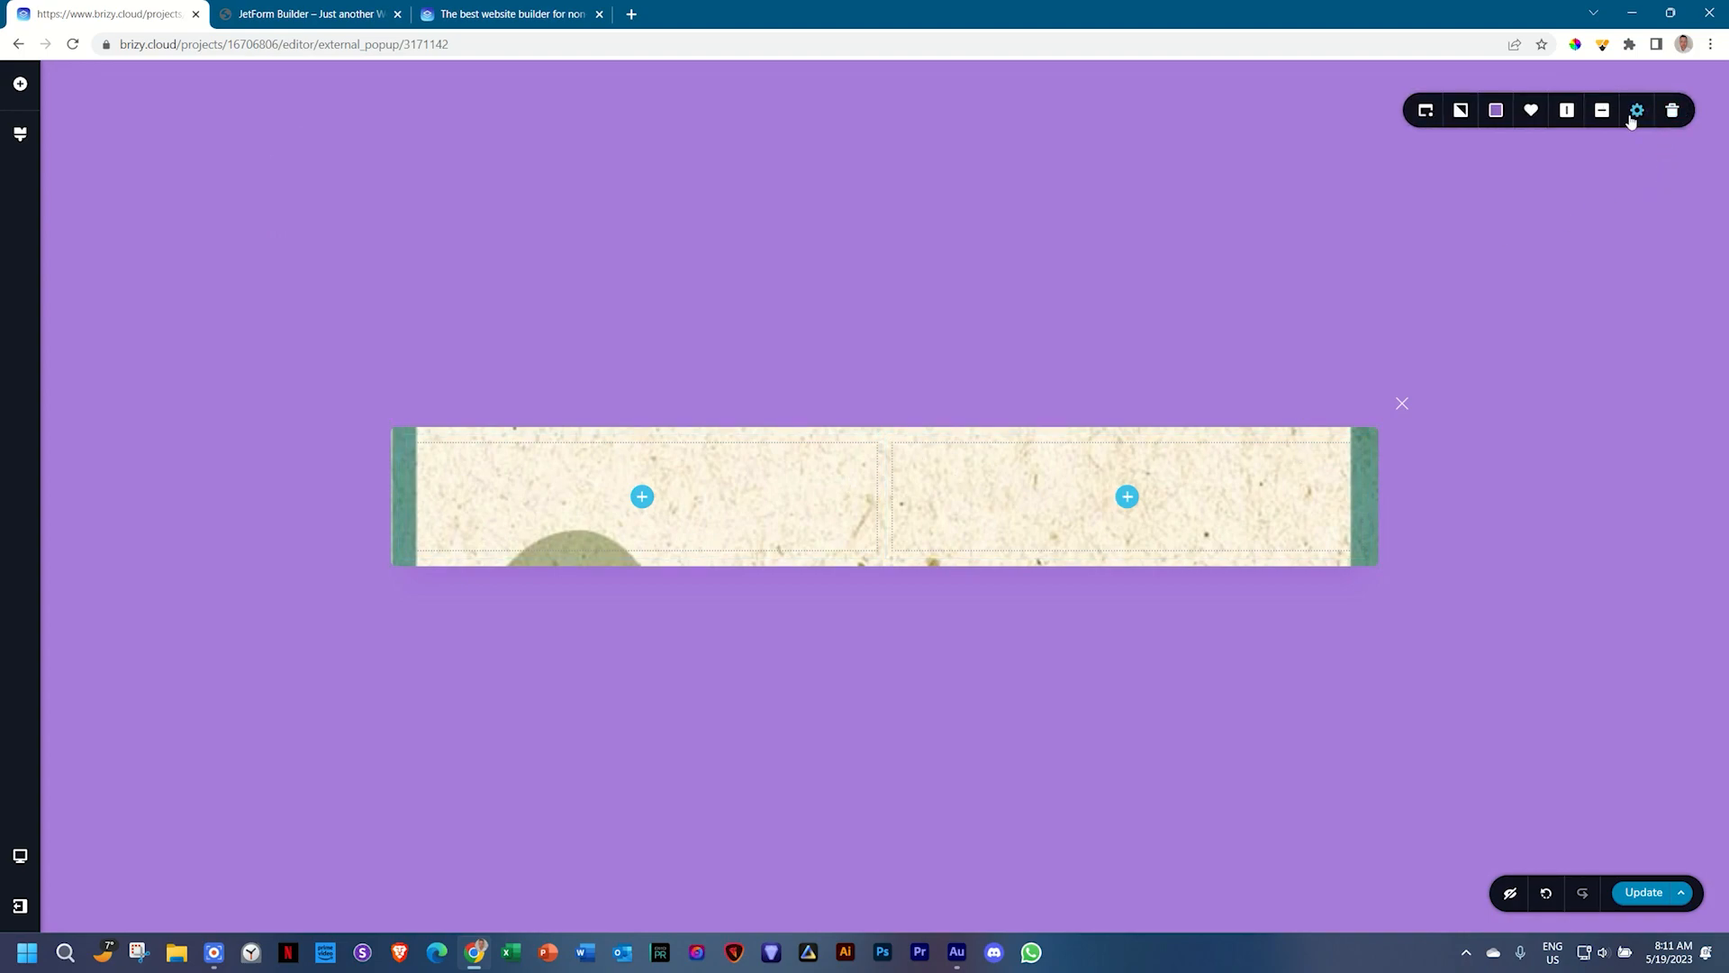
pyautogui.click(1635, 114)
pyautogui.moveTo(1619, 161); pyautogui.dragTo(1567, 162)
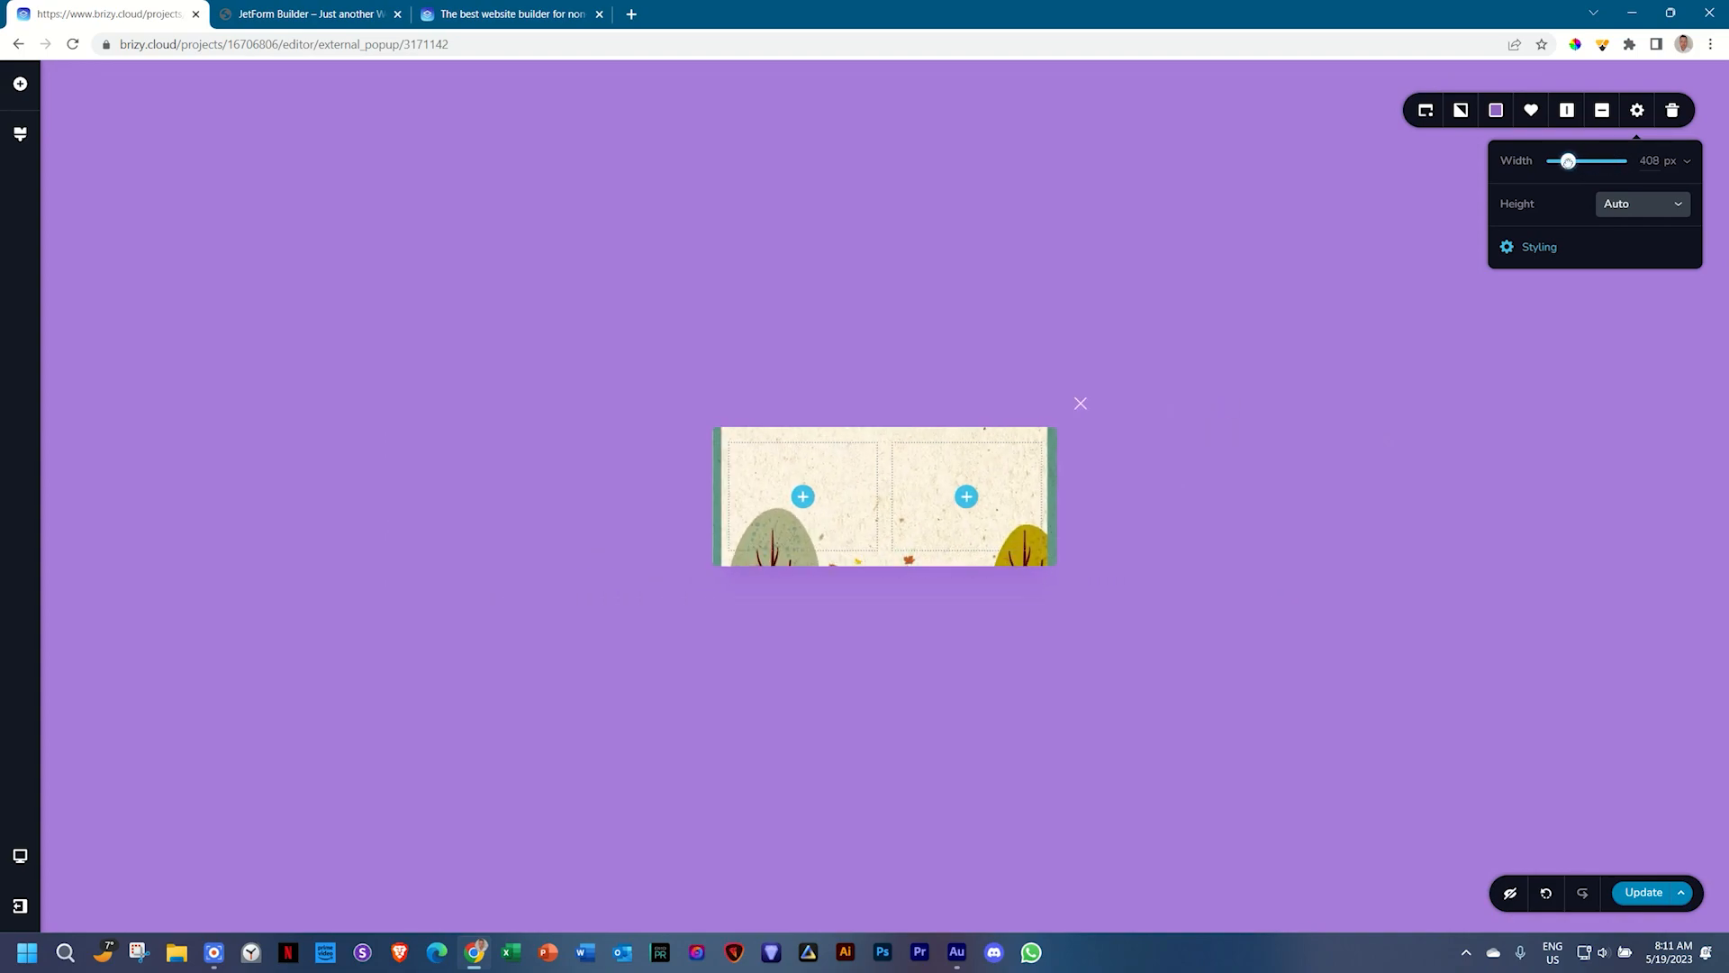
pyautogui.doubleClick(1649, 163)
pyautogui.write('400')
pyautogui.click(1618, 204)
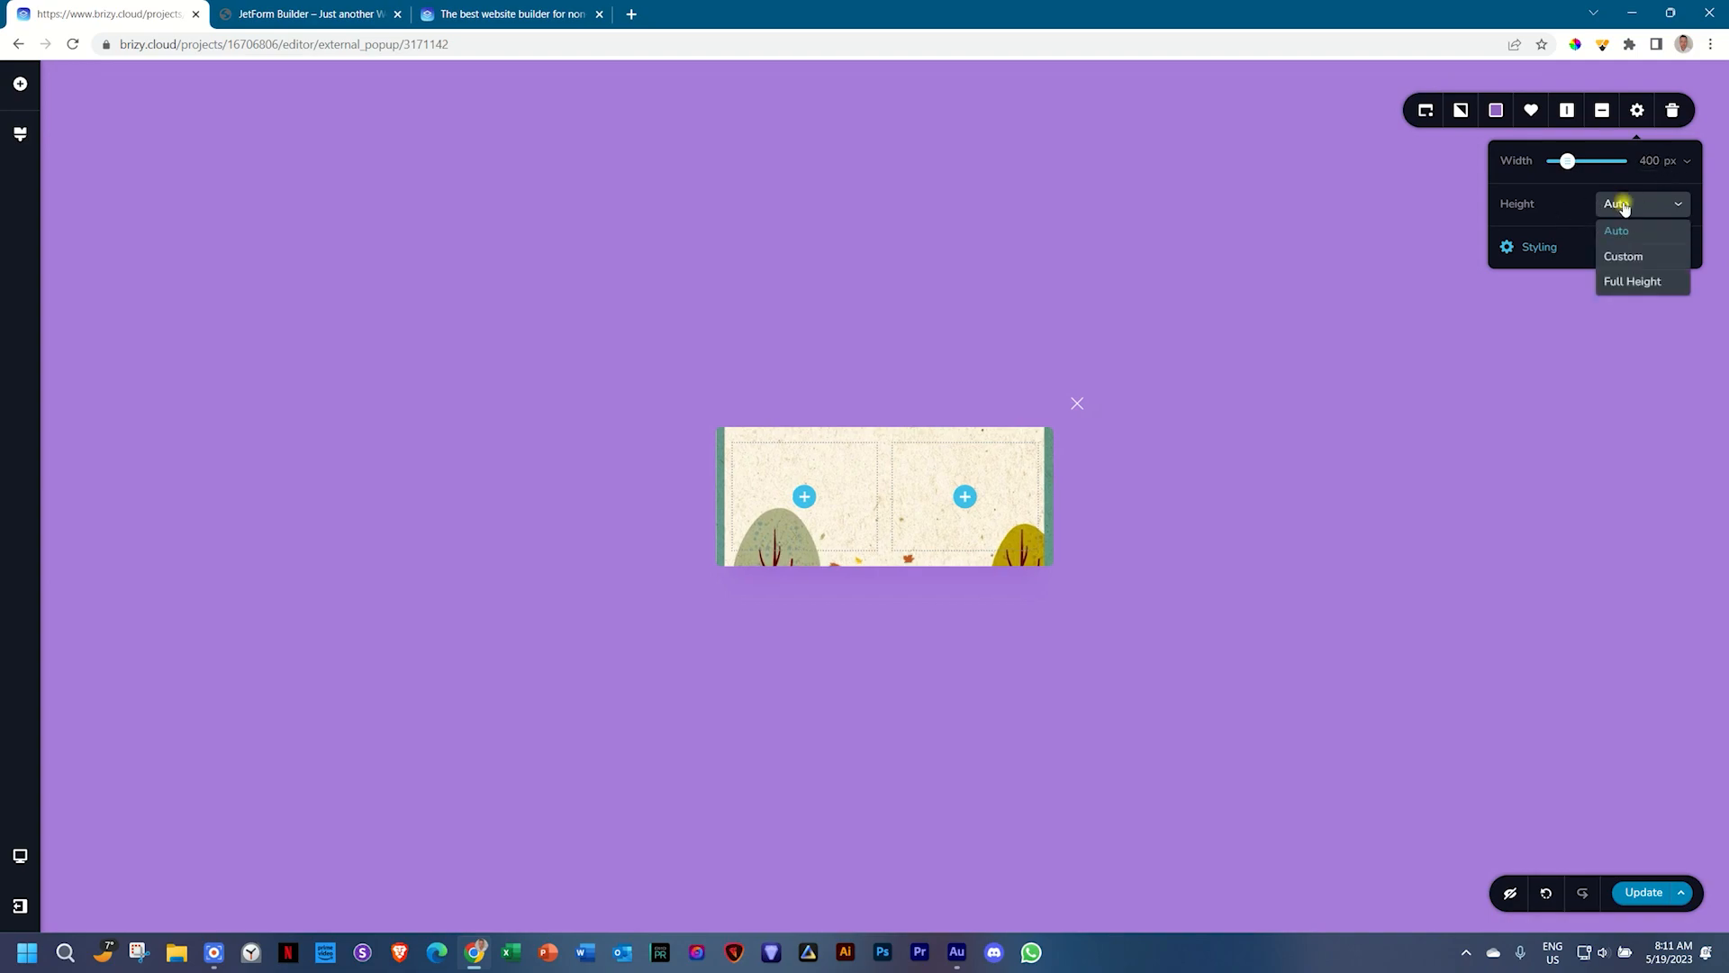
pyautogui.click(1624, 259)
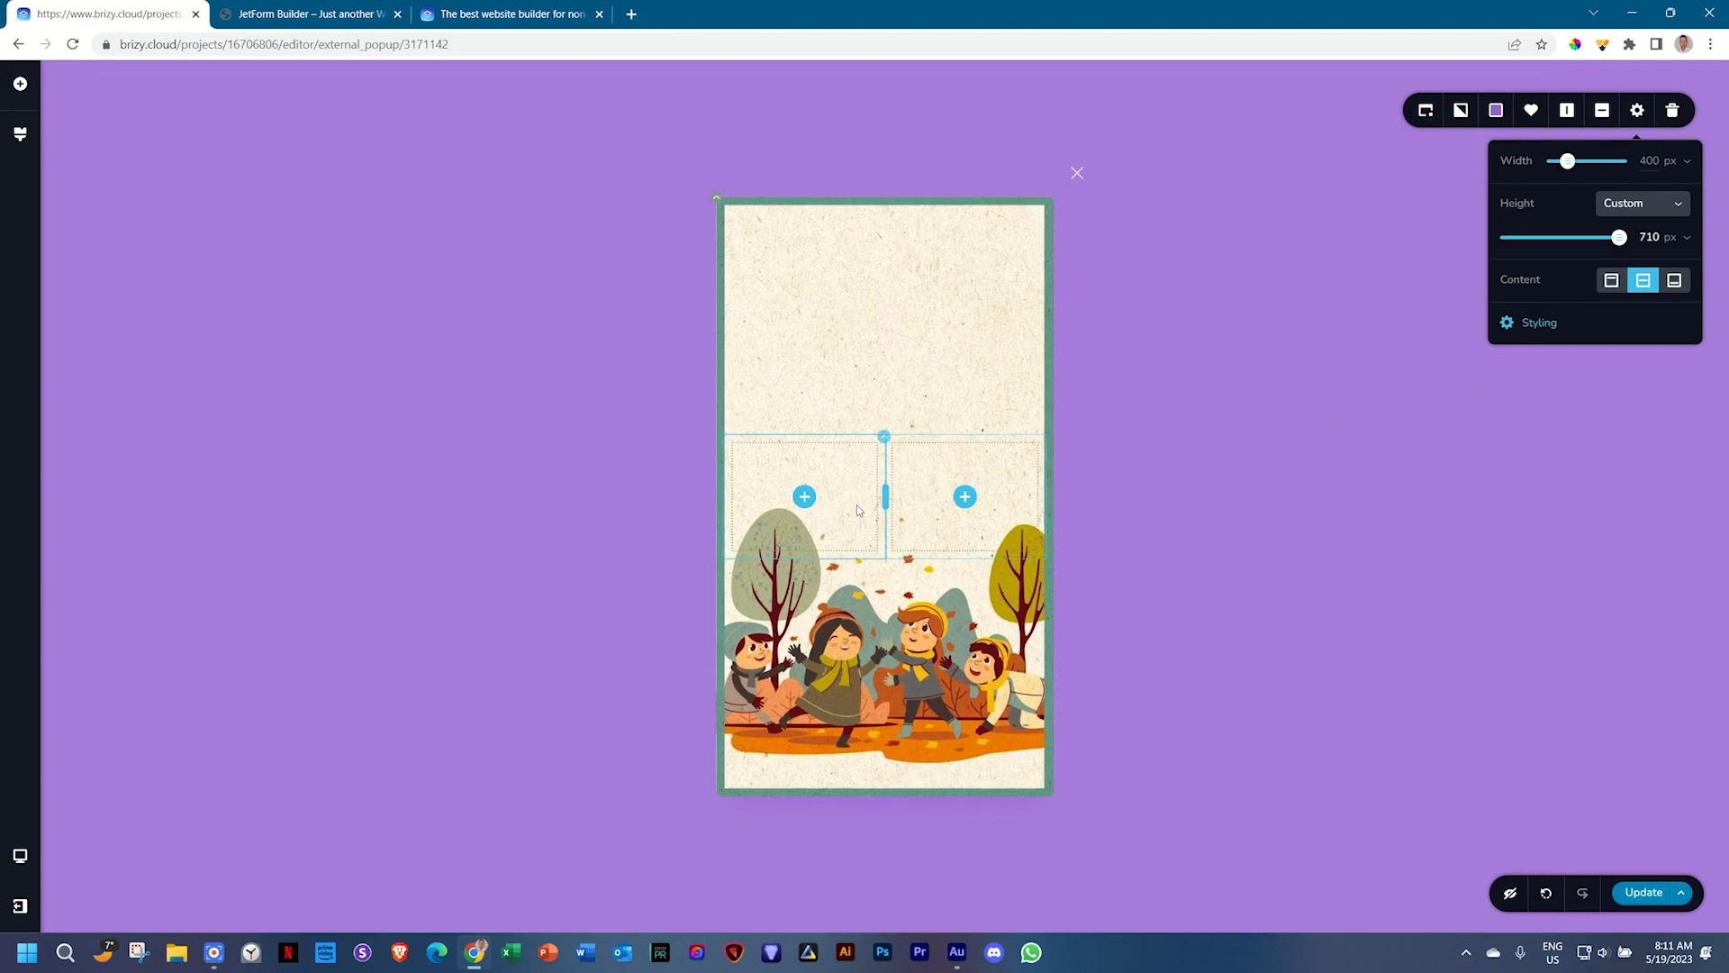
# Step: Delete the first of the popup's two columns and add two text elements with a button beneath them to the remaining one
pyautogui.rightClick(851, 478)
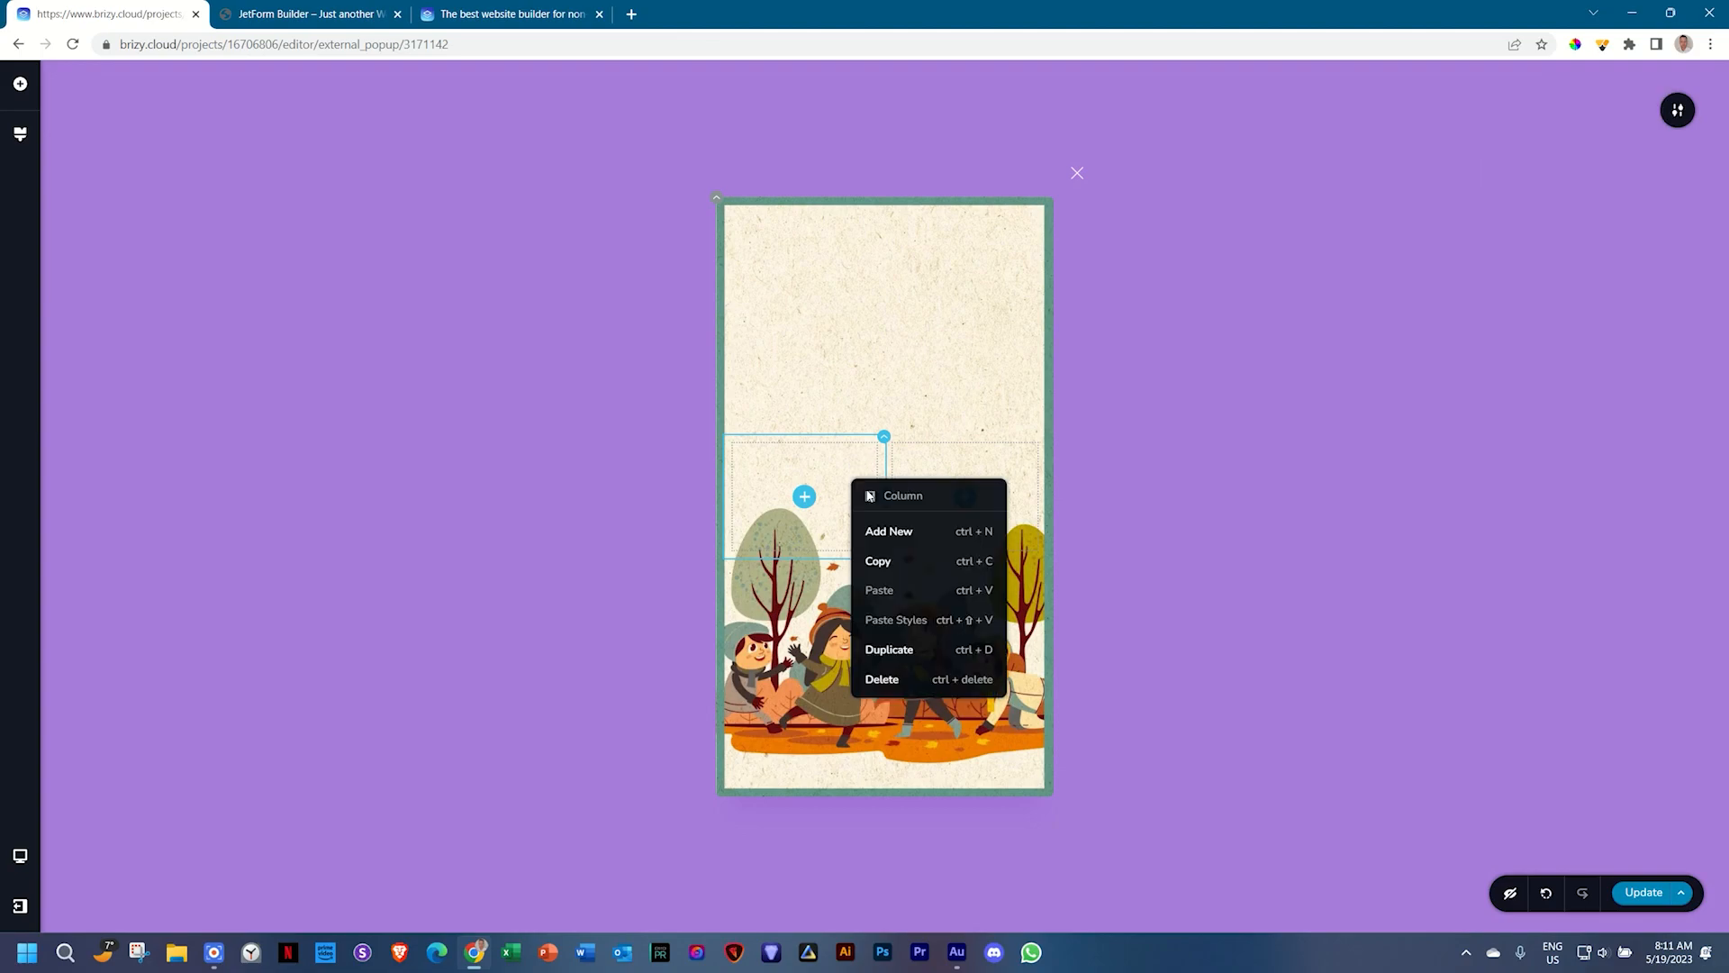
pyautogui.click(882, 681)
pyautogui.click(885, 500)
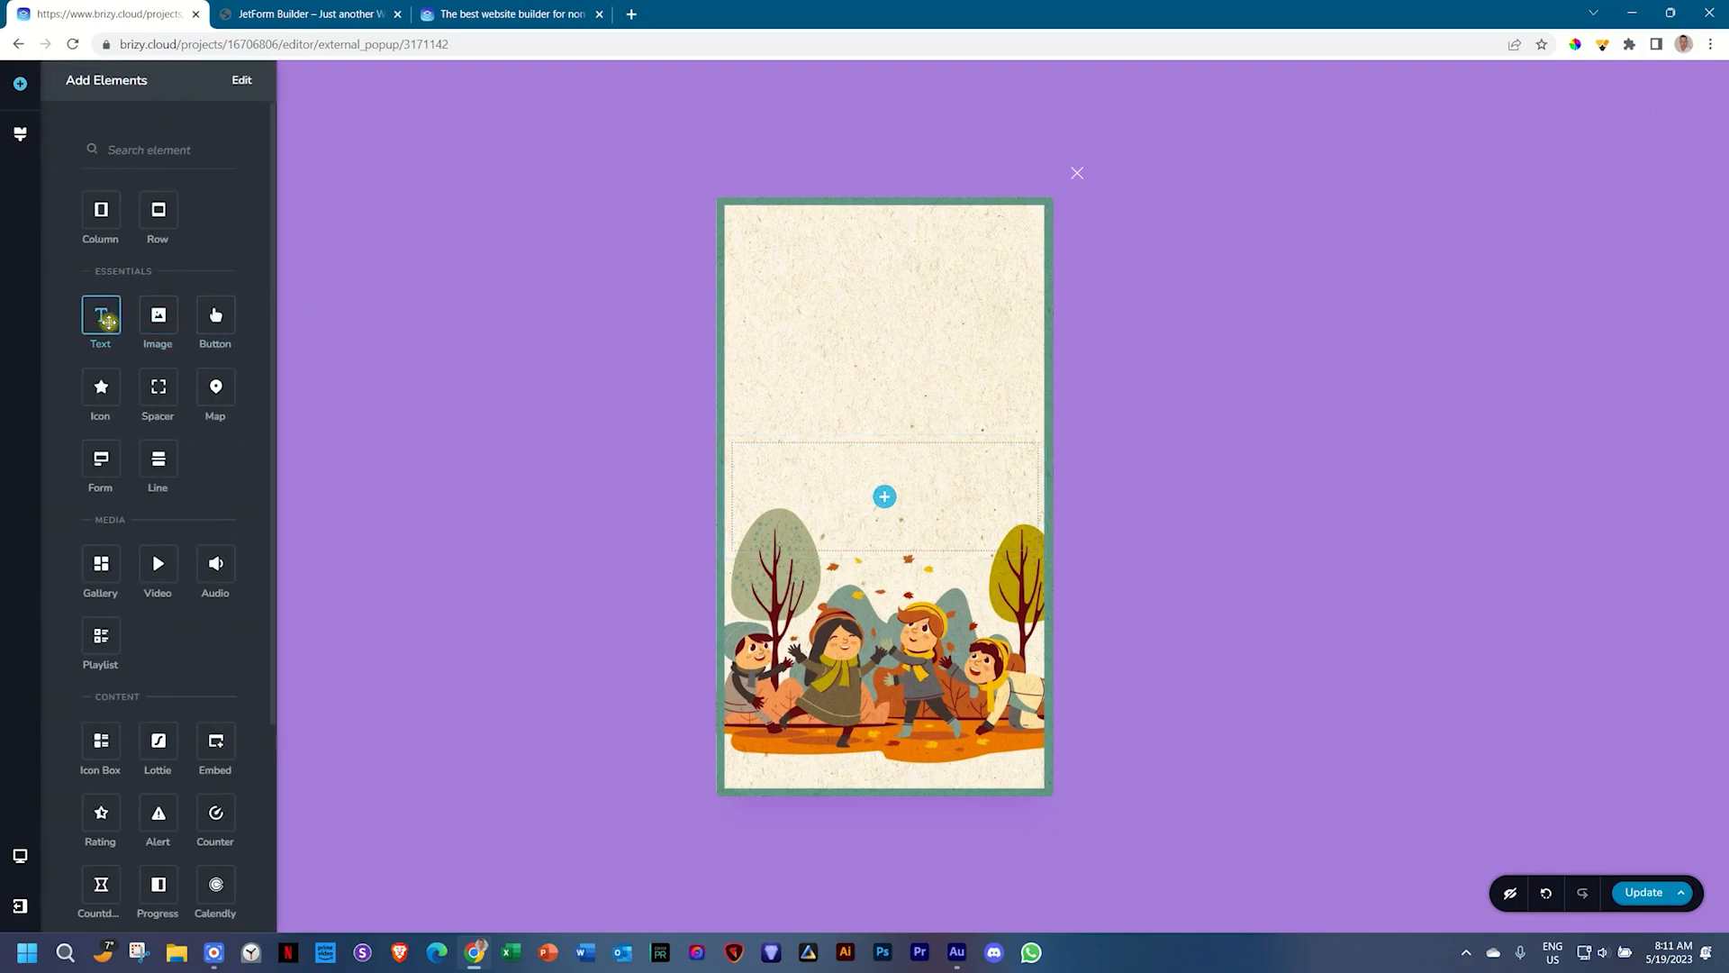
pyautogui.moveTo(108, 322); pyautogui.dragTo(885, 495)
pyautogui.moveTo(108, 351); pyautogui.dragTo(842, 527)
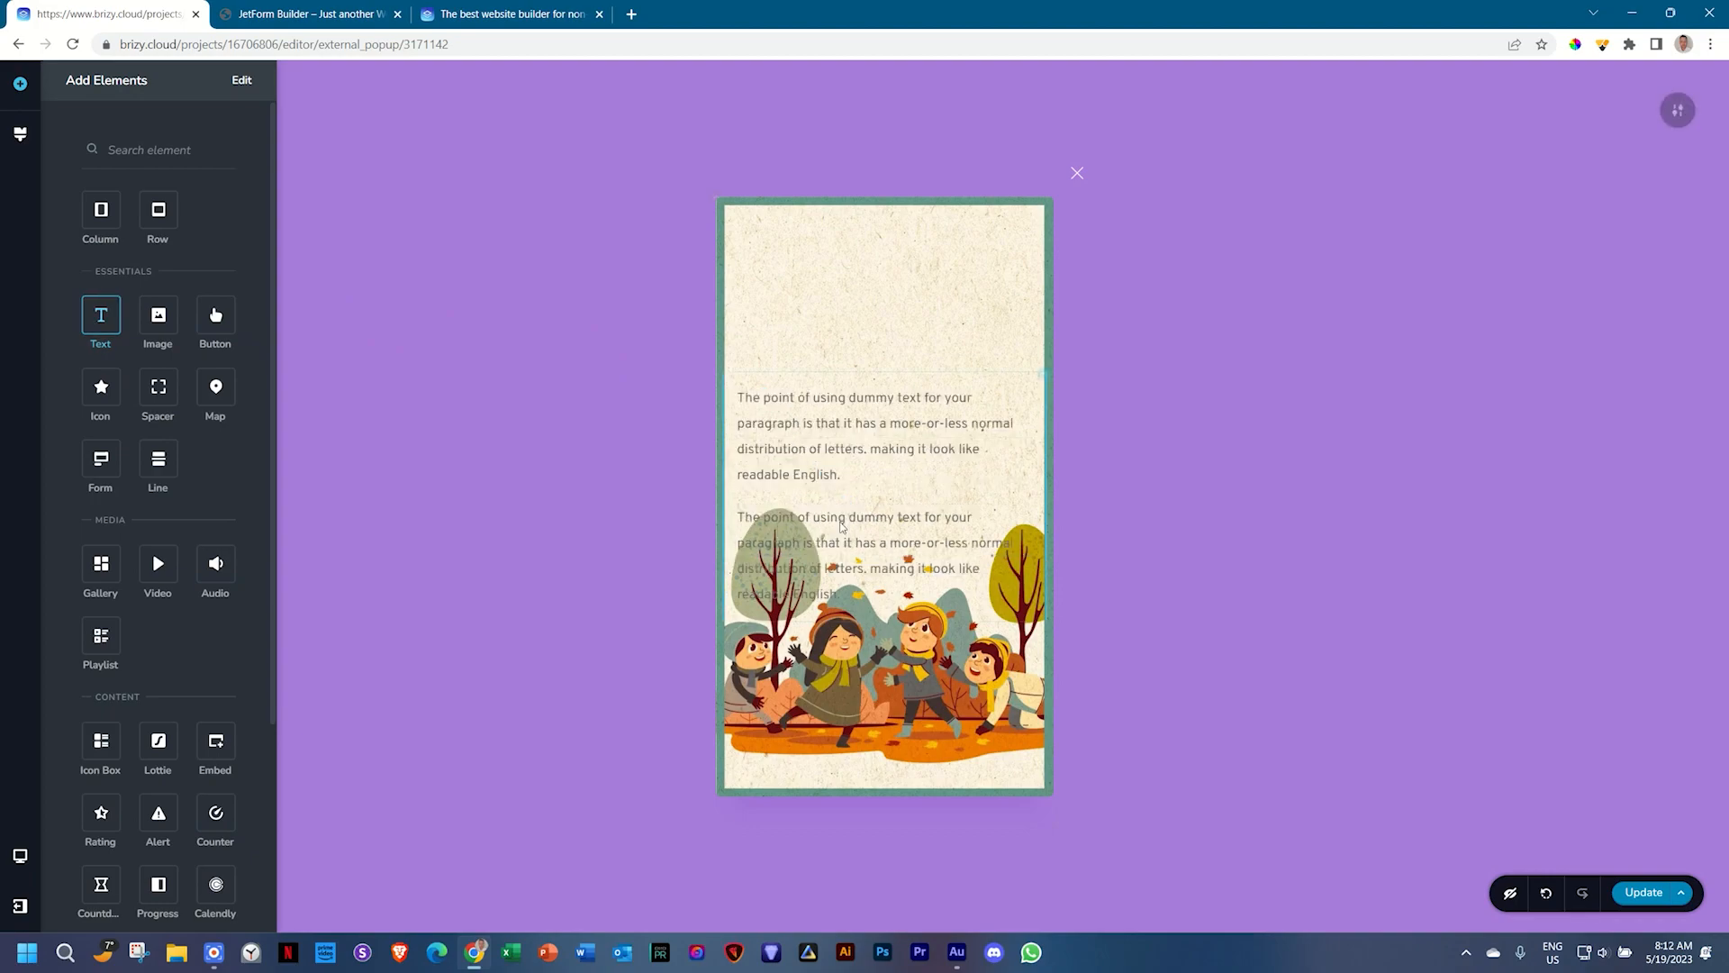
pyautogui.moveTo(215, 315); pyautogui.dragTo(804, 594)
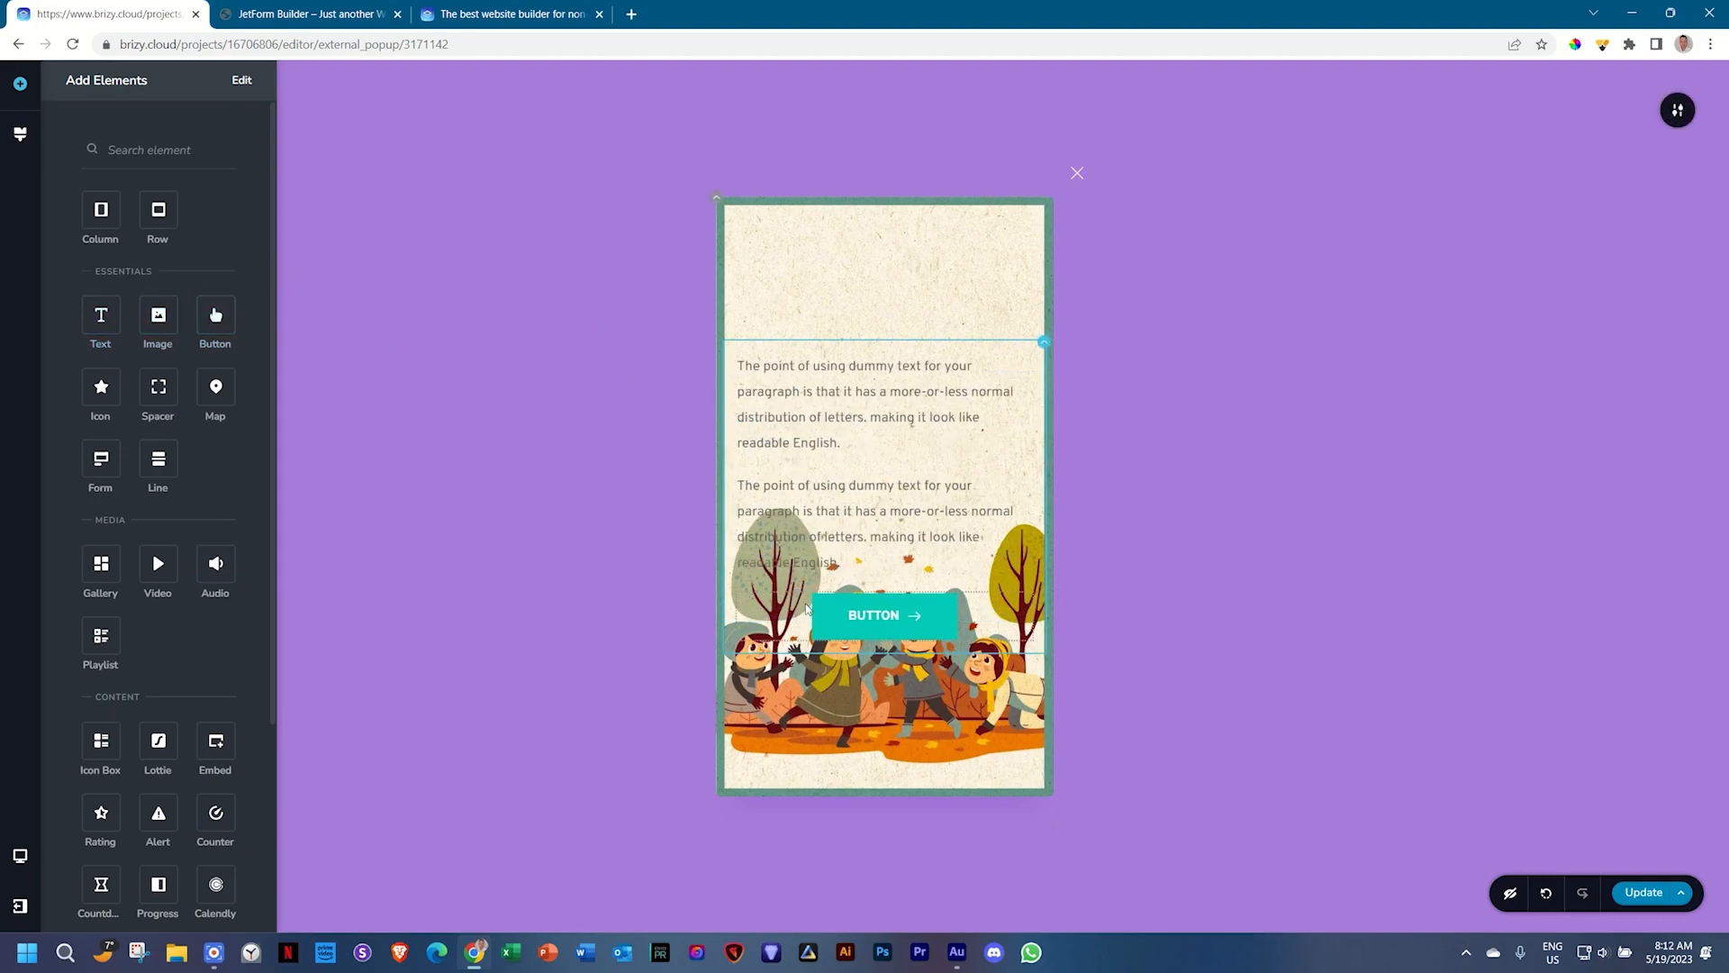
# Step: Replace the upper placeholder paragraph with the heading "Autumn Festival"
pyautogui.click(857, 407)
pyautogui.tripleClick(858, 407)
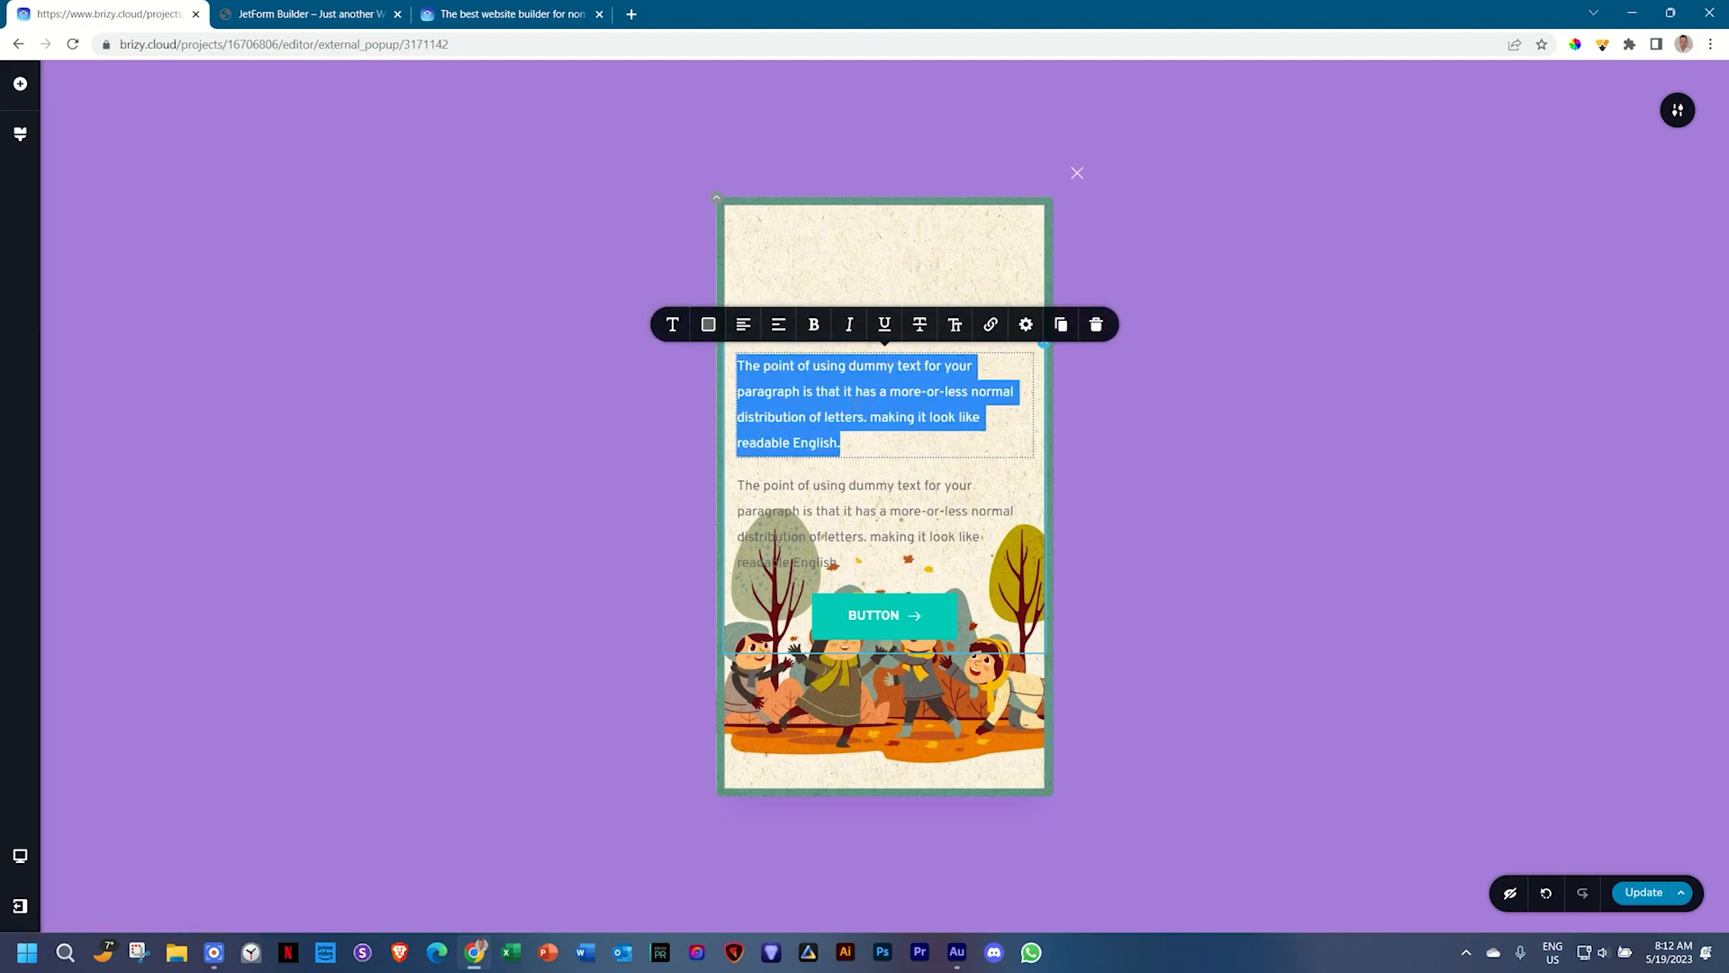
pyautogui.write('Autumn Festival')
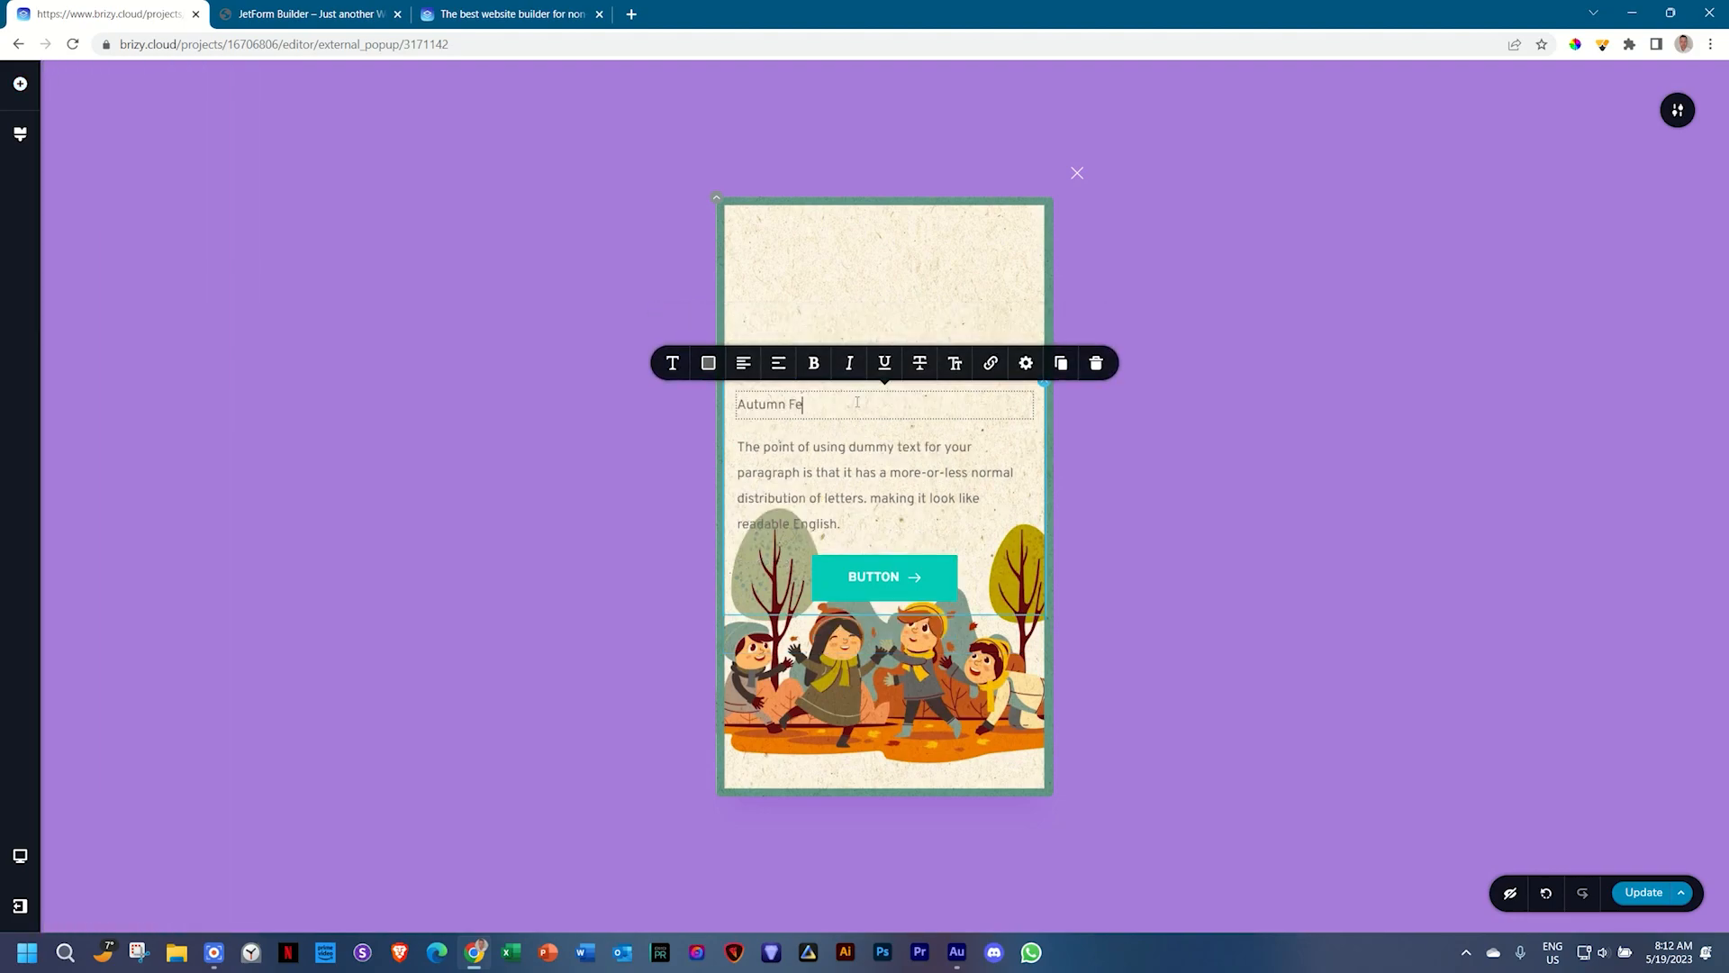
# Step: Format the "Autumn Festival" heading in Quattrocento Sans, size 30 px, bold weight and line height 1.0
pyautogui.click(671, 362)
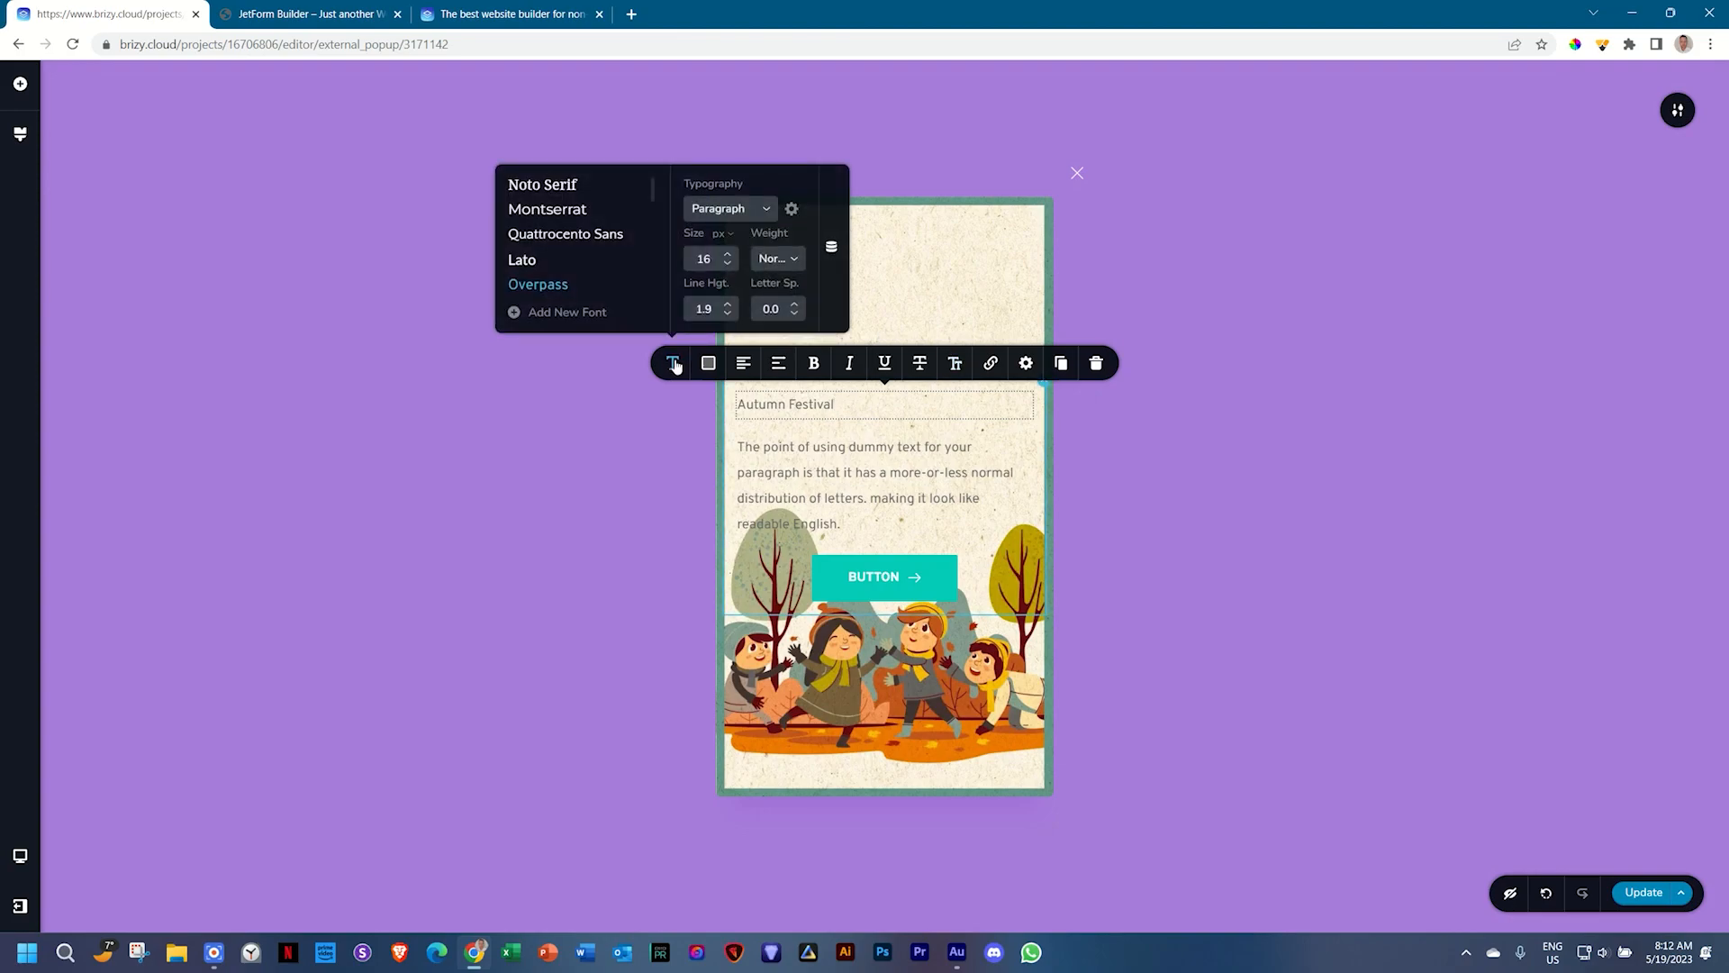
pyautogui.click(596, 236)
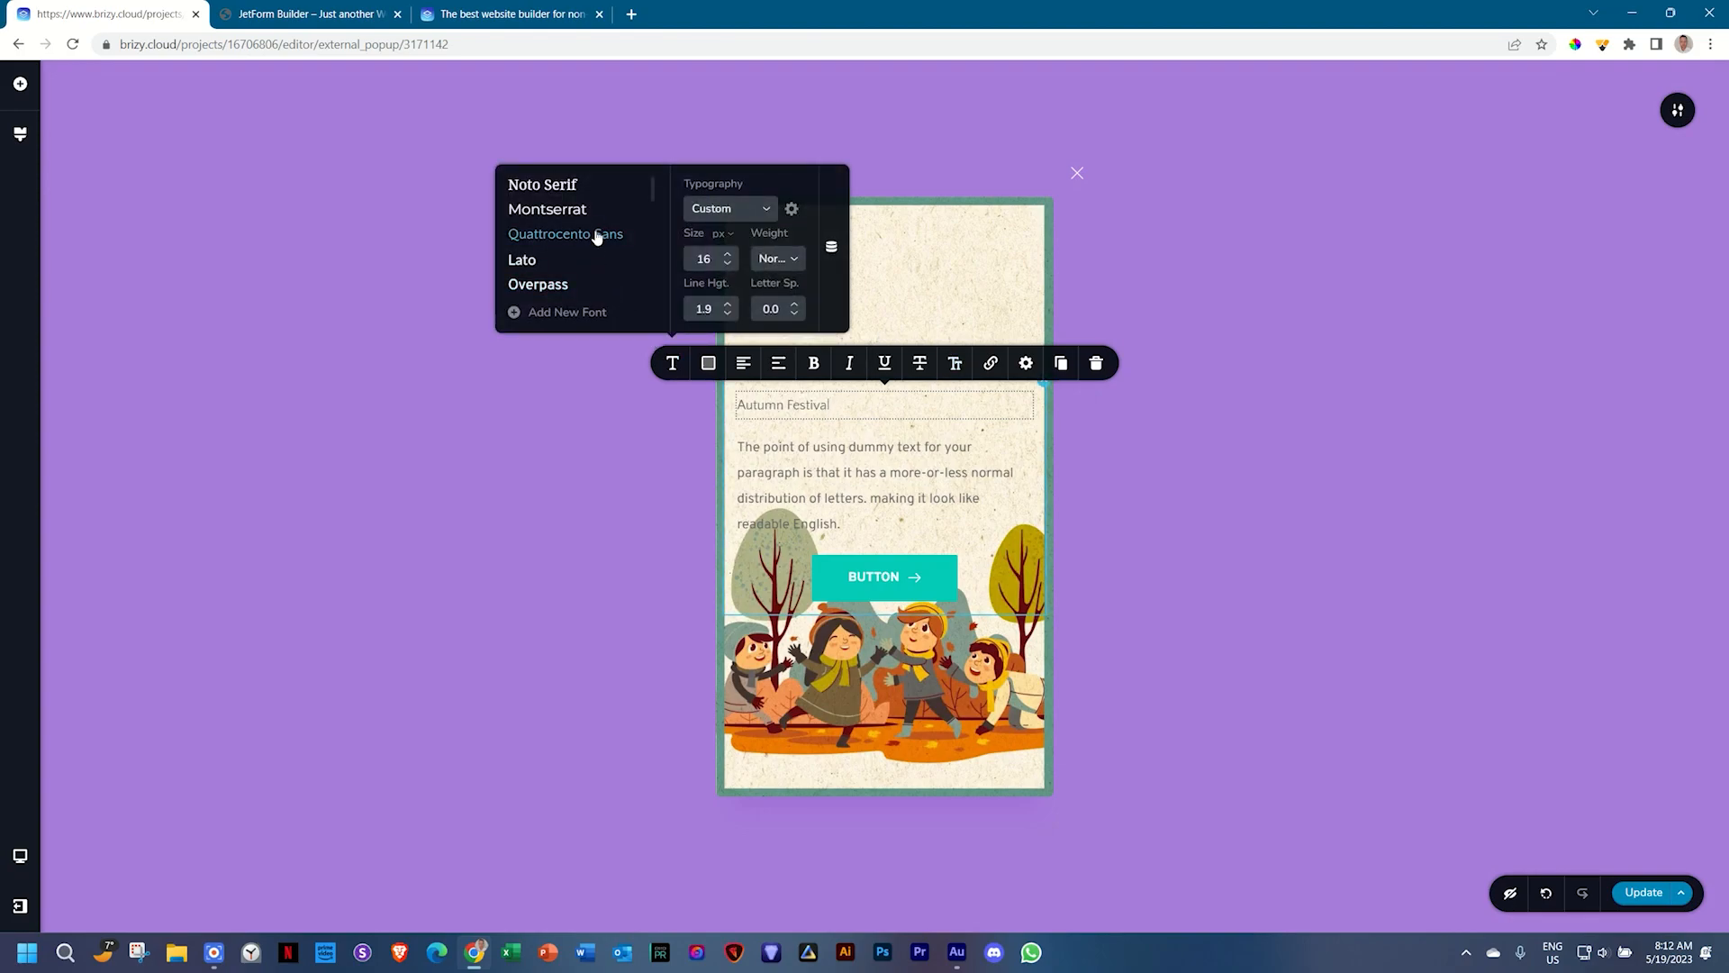
pyautogui.click(727, 253)
pyautogui.click(727, 254)
pyautogui.click(727, 254)
pyautogui.click(727, 254)
pyautogui.click(727, 254)
pyautogui.click(726, 254)
pyautogui.click(726, 254)
pyautogui.click(776, 259)
pyautogui.click(770, 310)
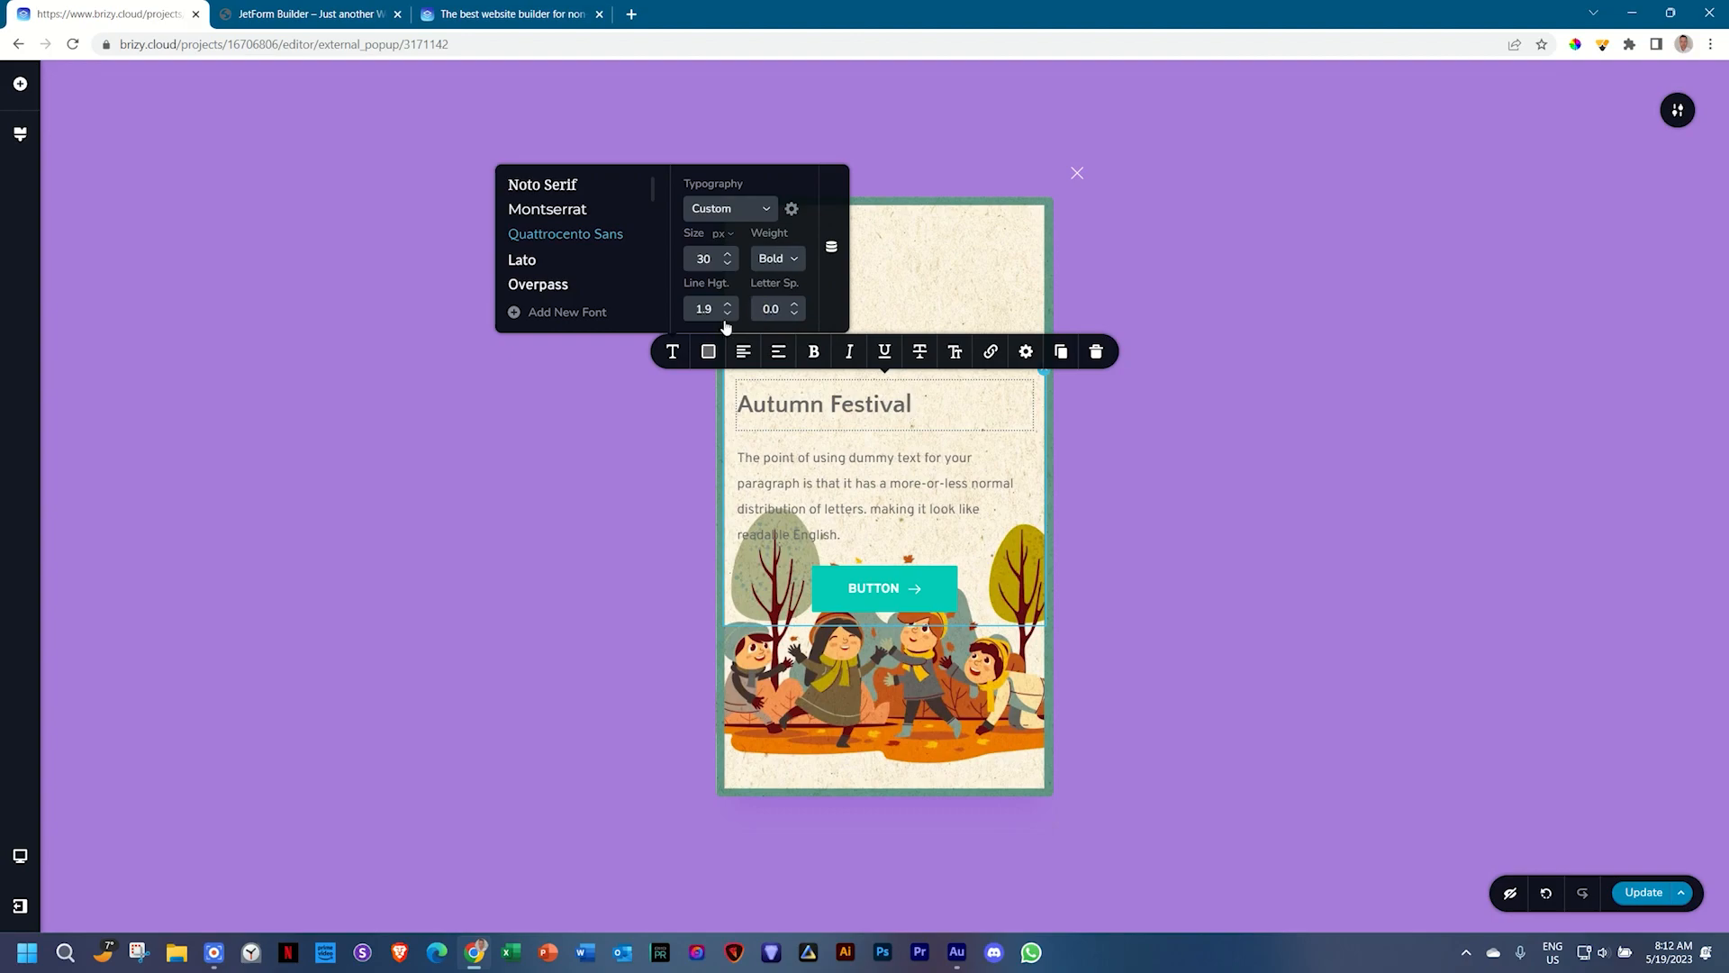
pyautogui.click(728, 314)
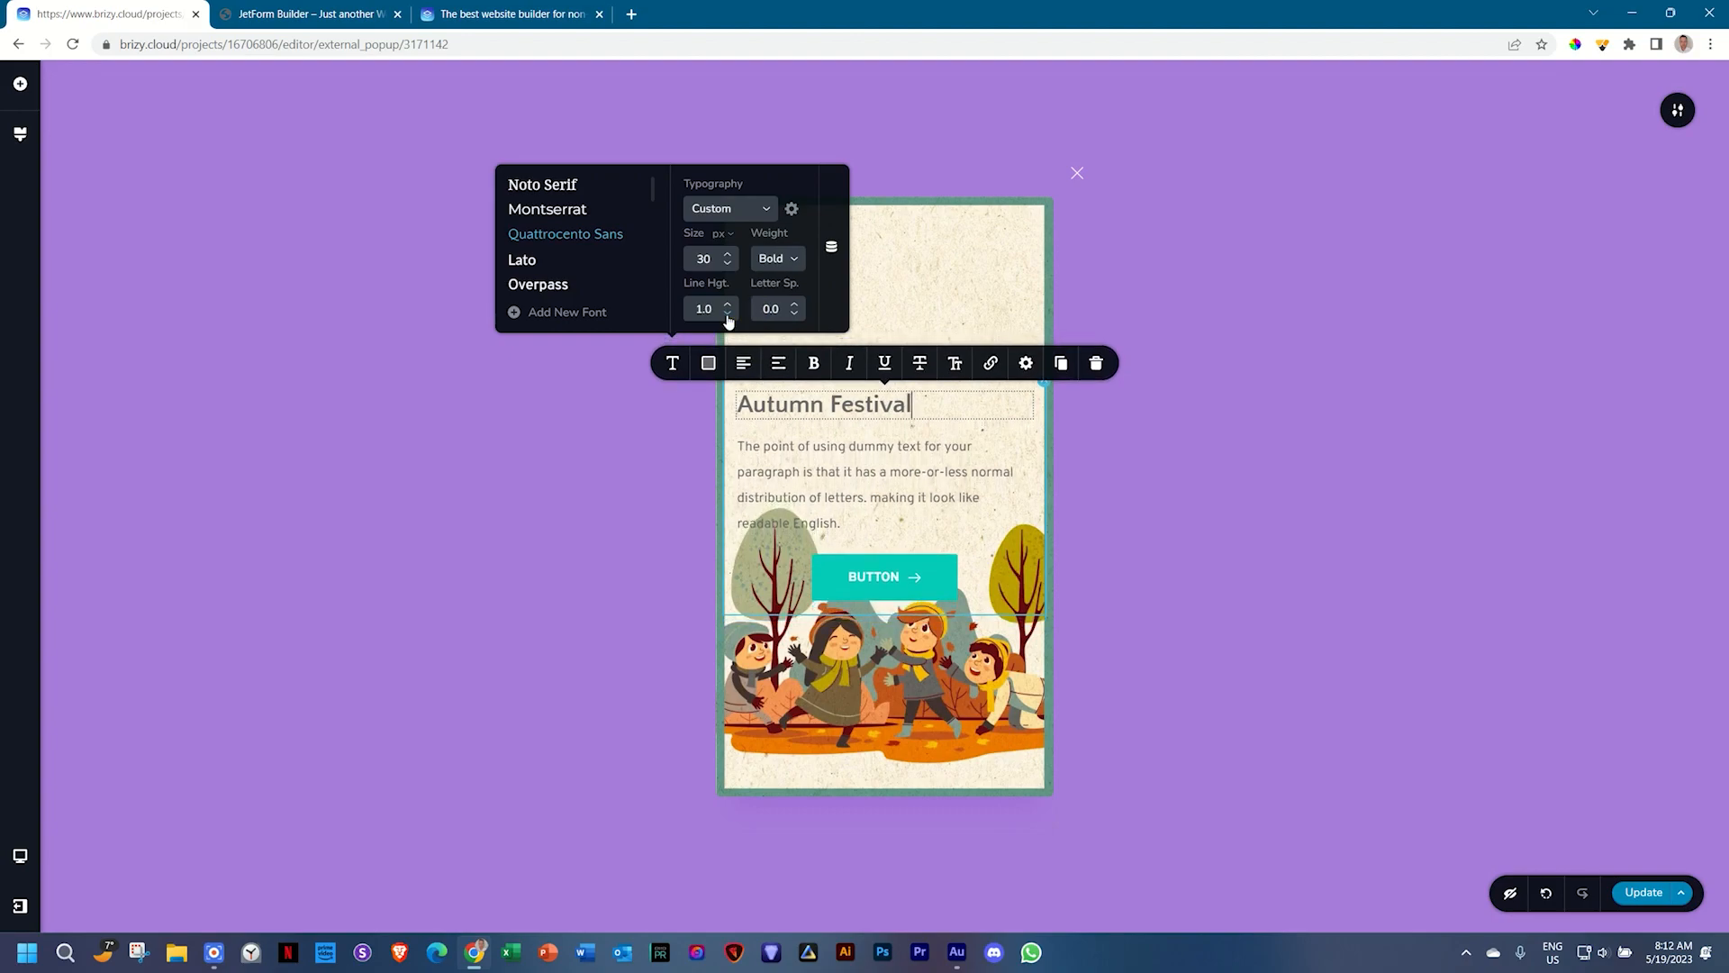
# Step: Colour the "Autumn Festival" heading near-black #1C1C1C and centre it
pyautogui.click(708, 362)
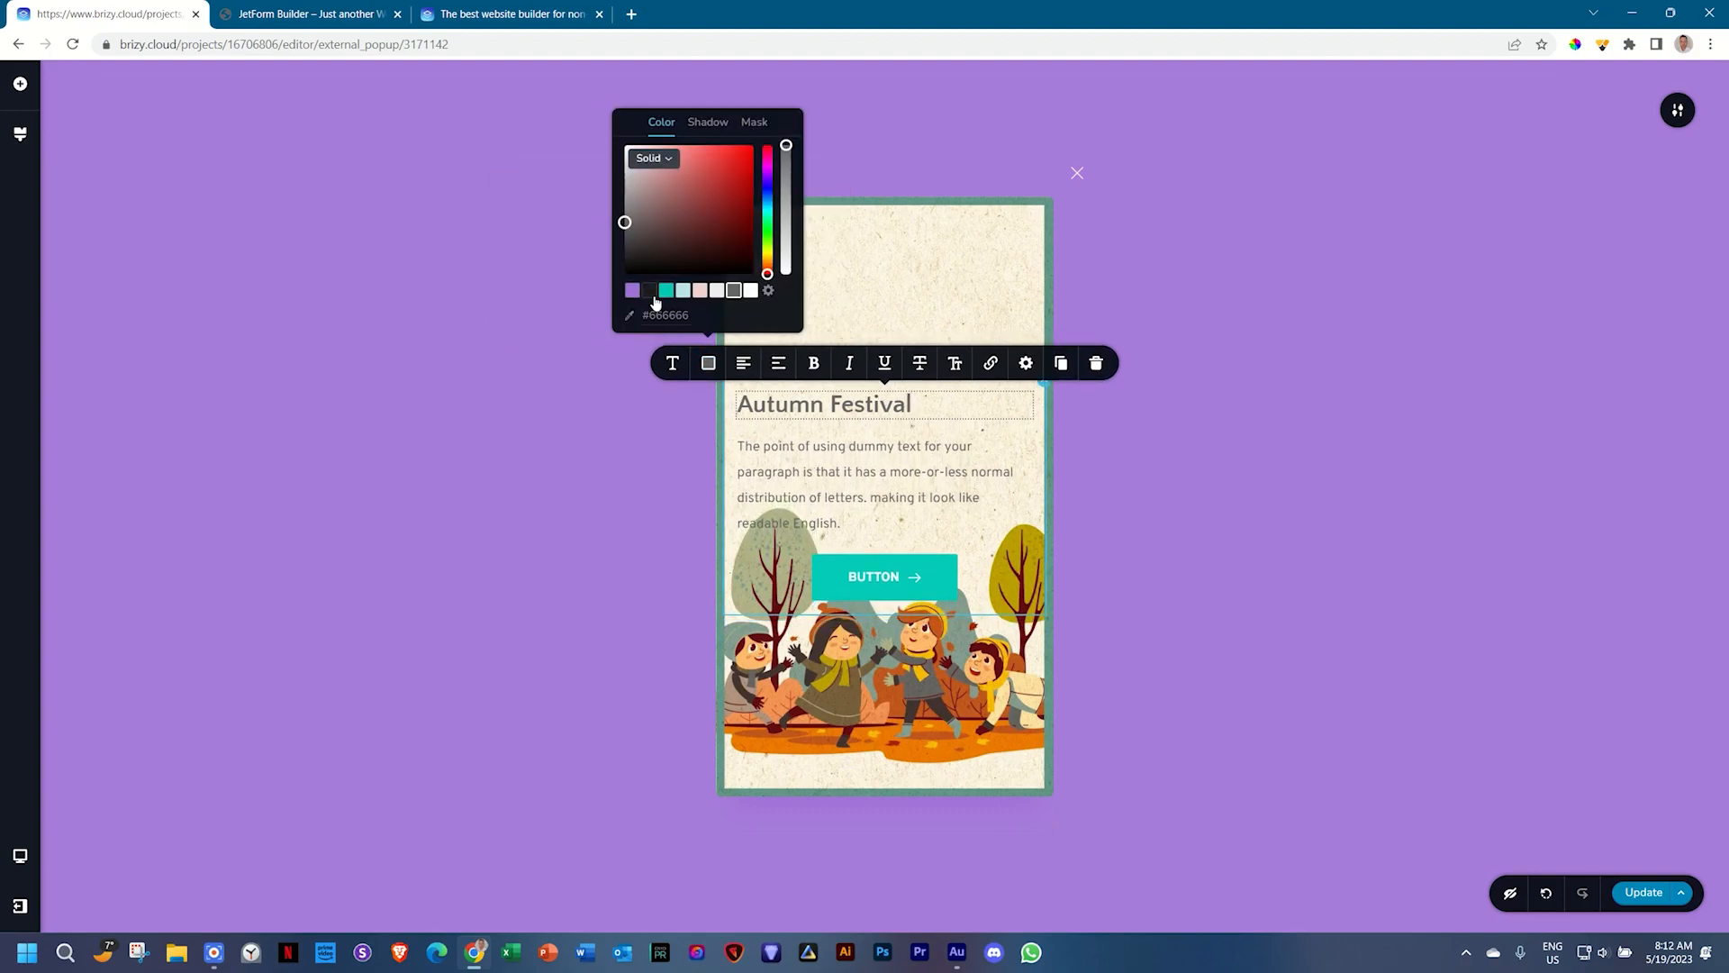
pyautogui.click(648, 290)
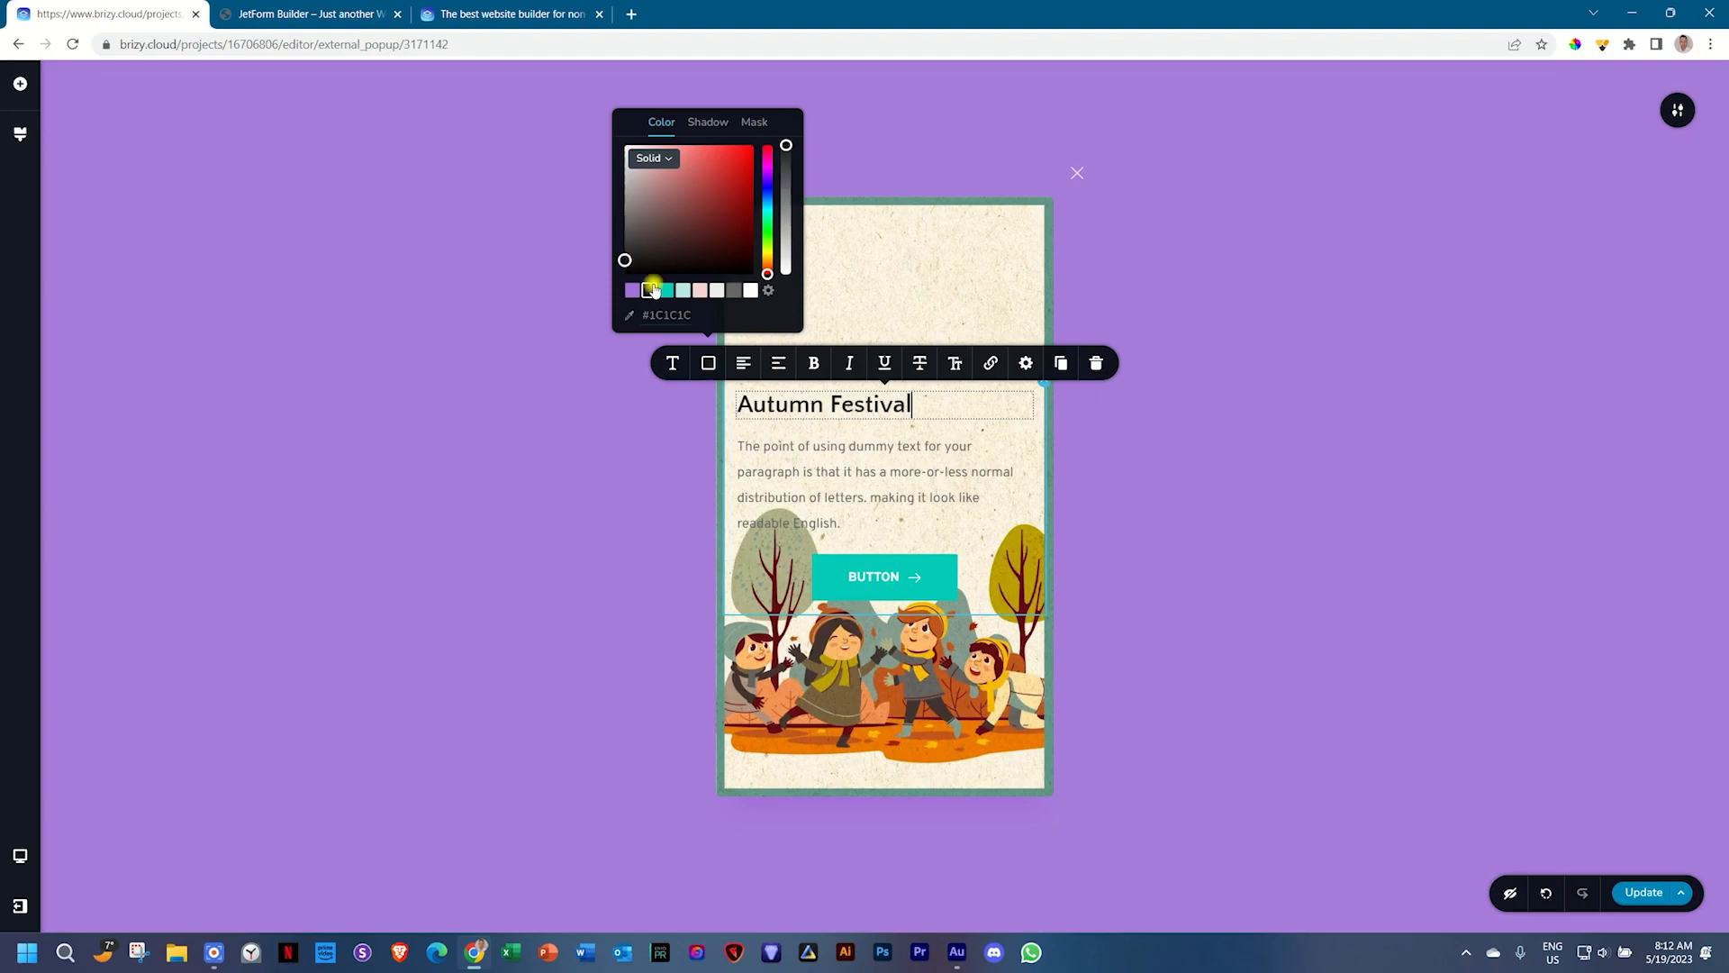
pyautogui.click(743, 362)
# Step: Replace the placeholder paragraph below the heading with the date "20-23 May 2023"
pyautogui.click(833, 463)
pyautogui.tripleClick(833, 463)
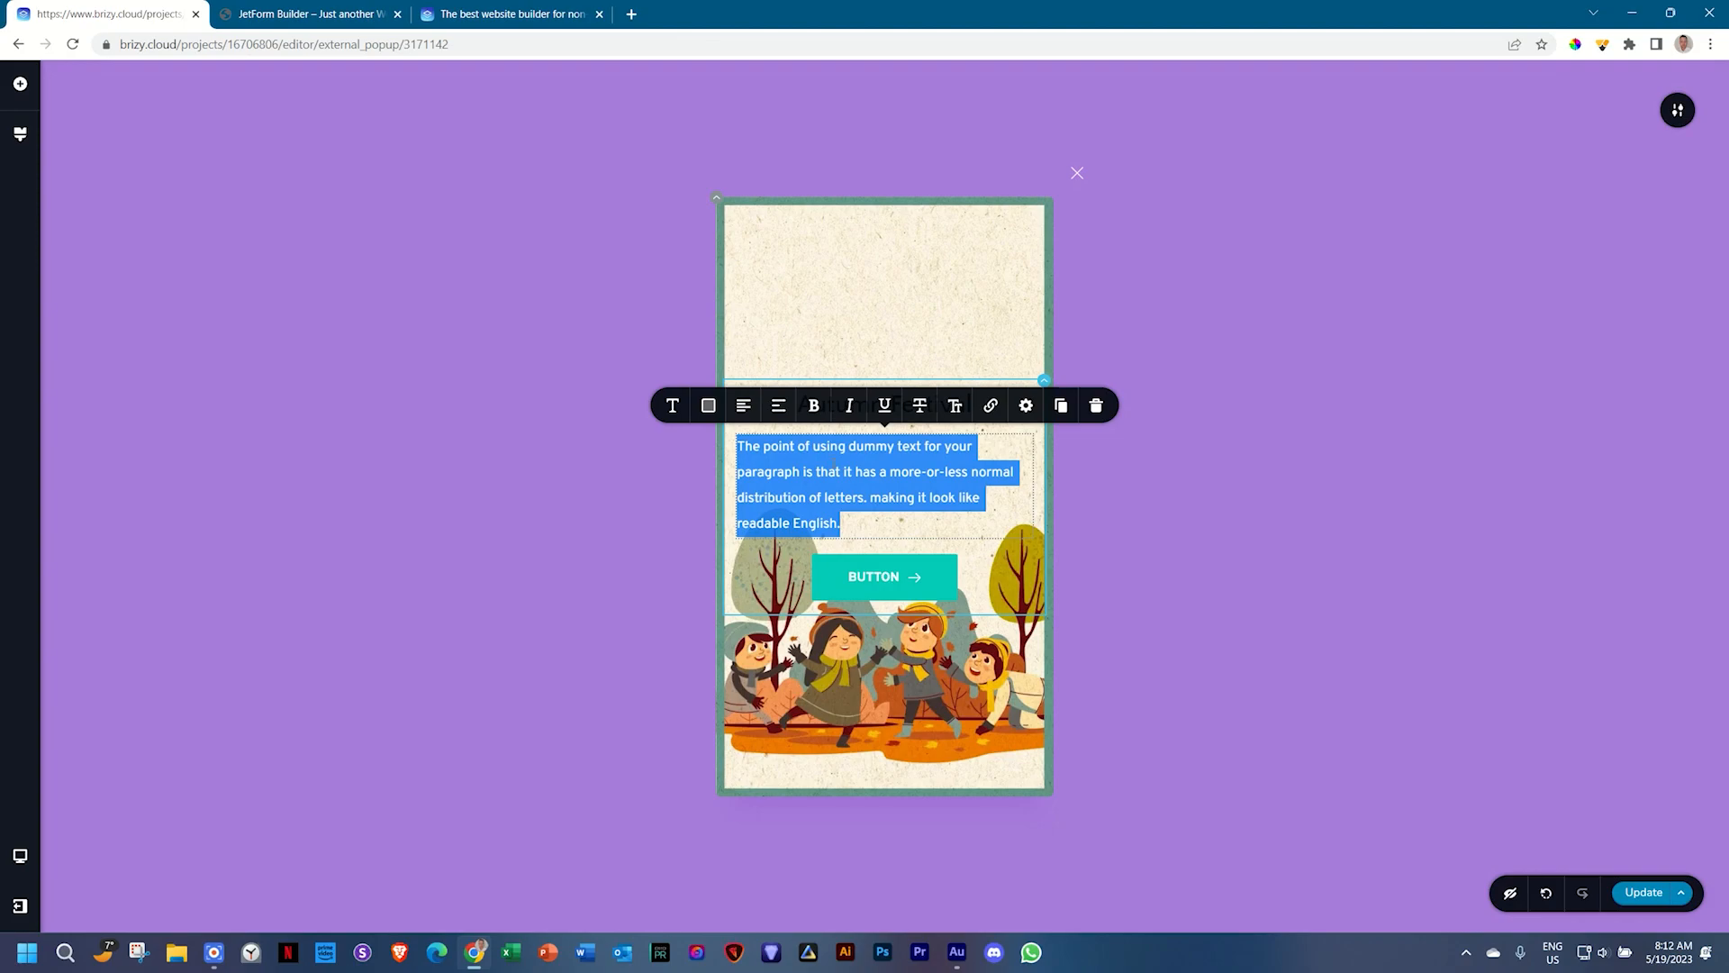
pyautogui.write('20-23 May 2023')
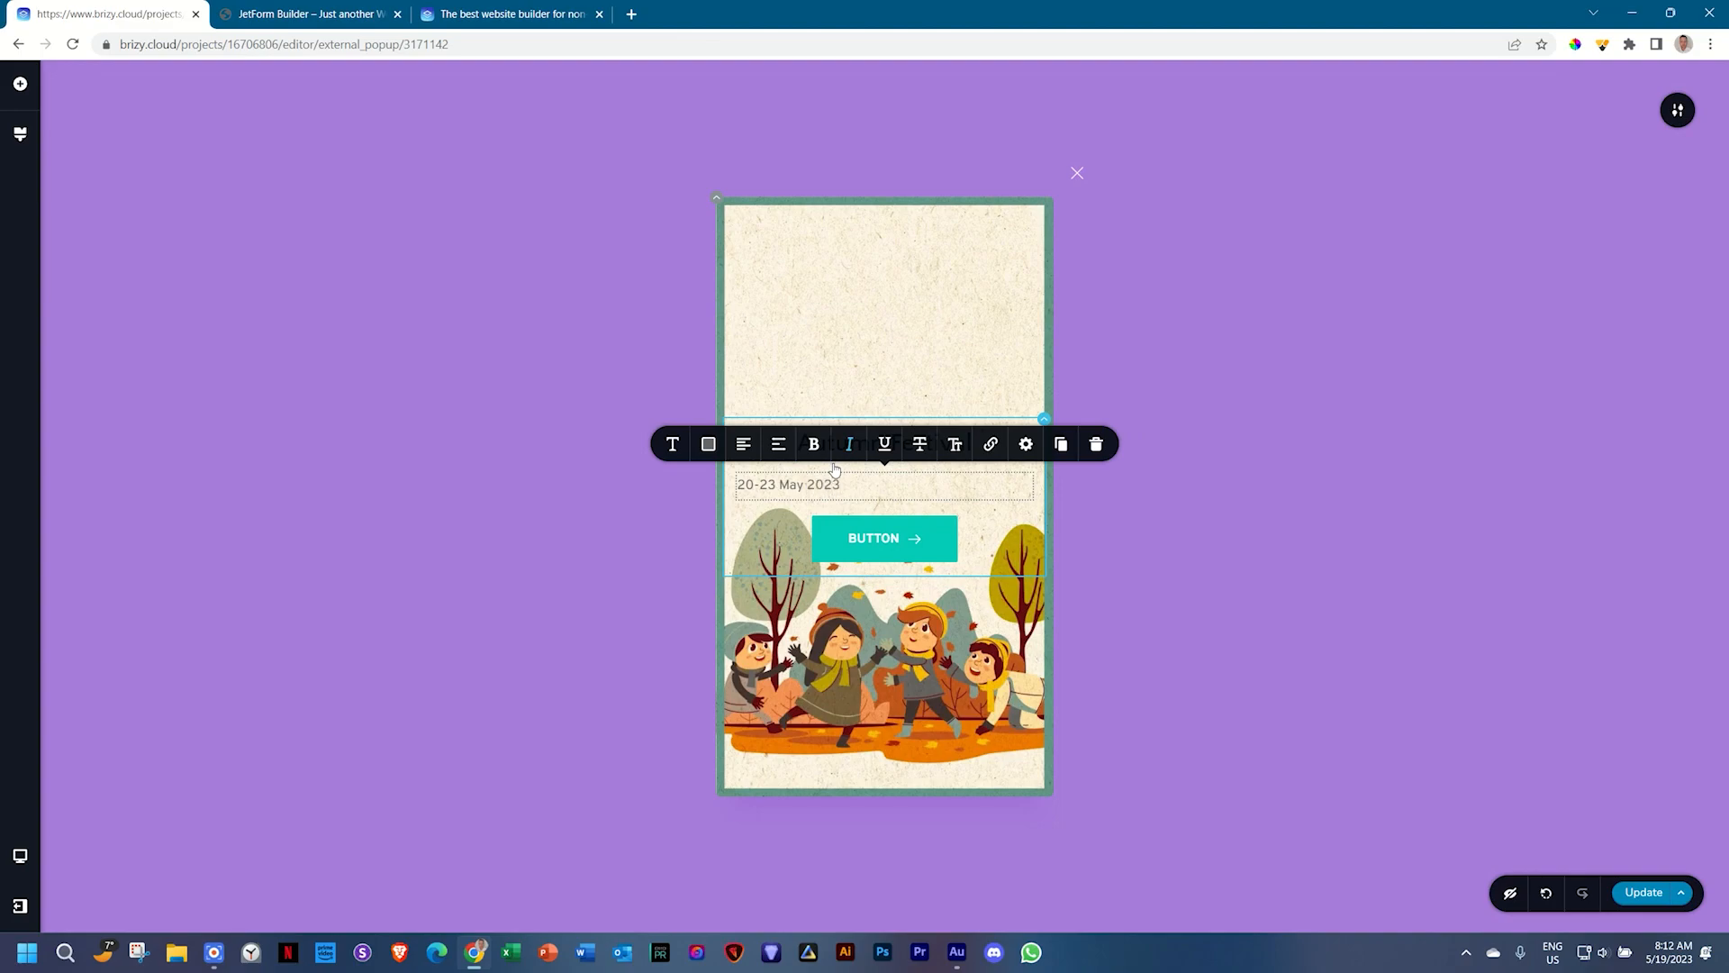
# Step: Centre the date line, colour it #1C1C1C and set its font to Quattrocento Sans
pyautogui.click(744, 444)
pyautogui.click(711, 445)
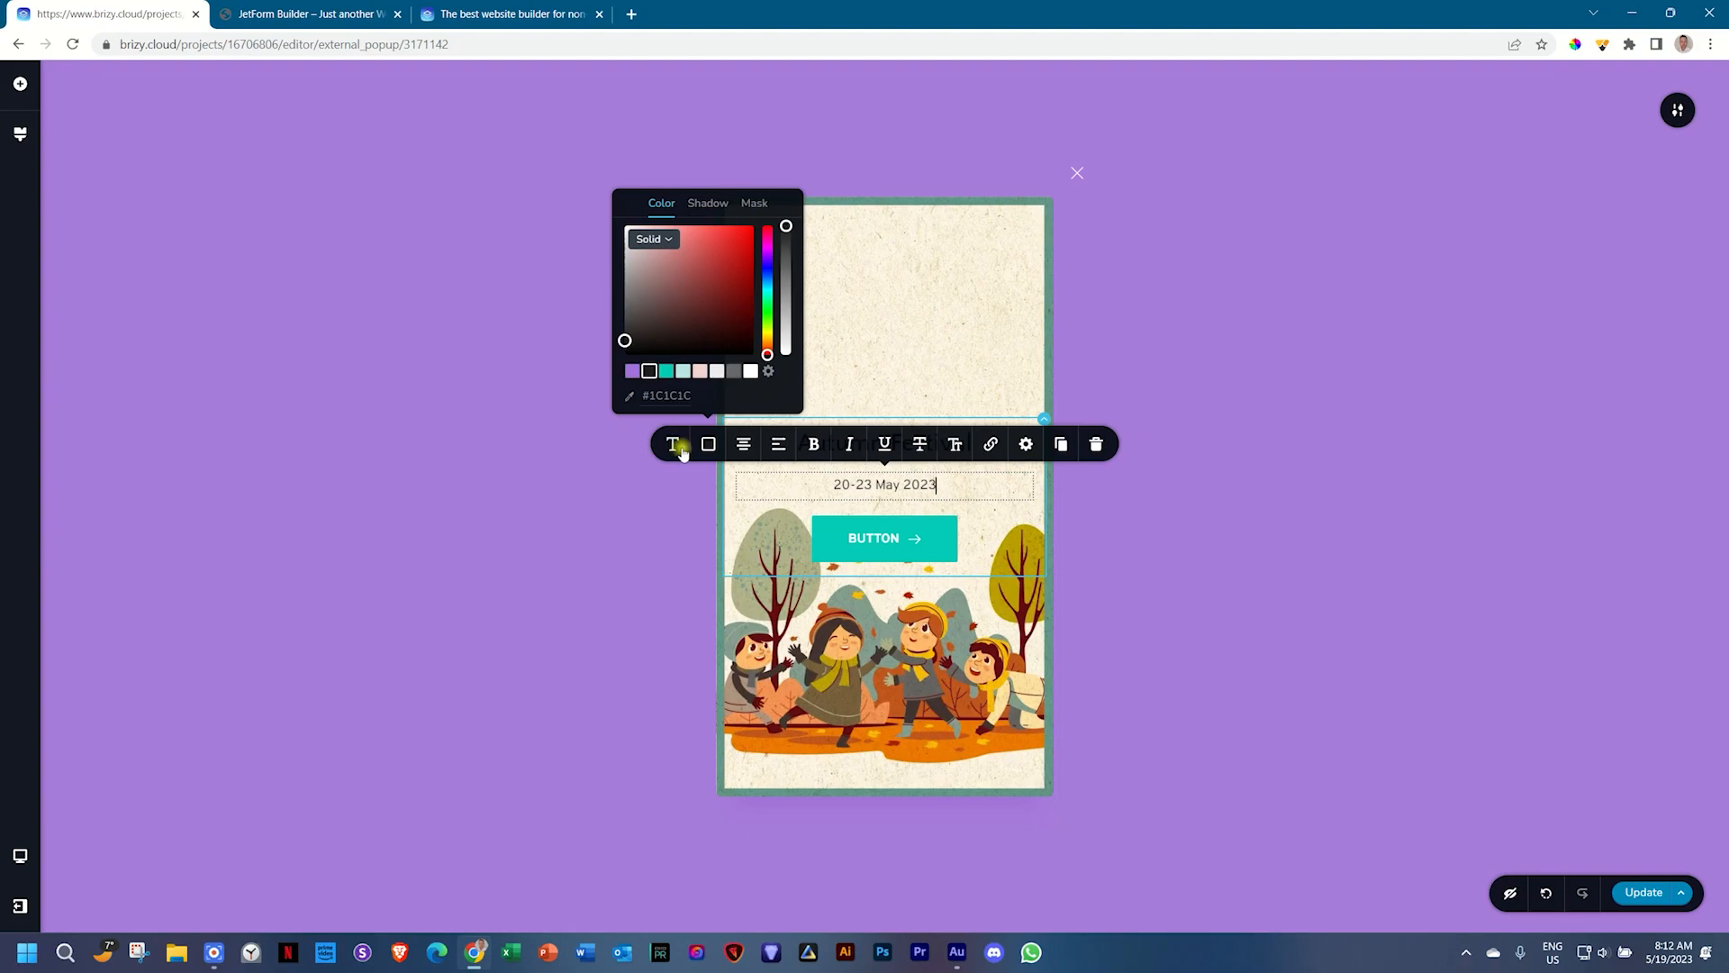
pyautogui.click(673, 444)
pyautogui.click(541, 324)
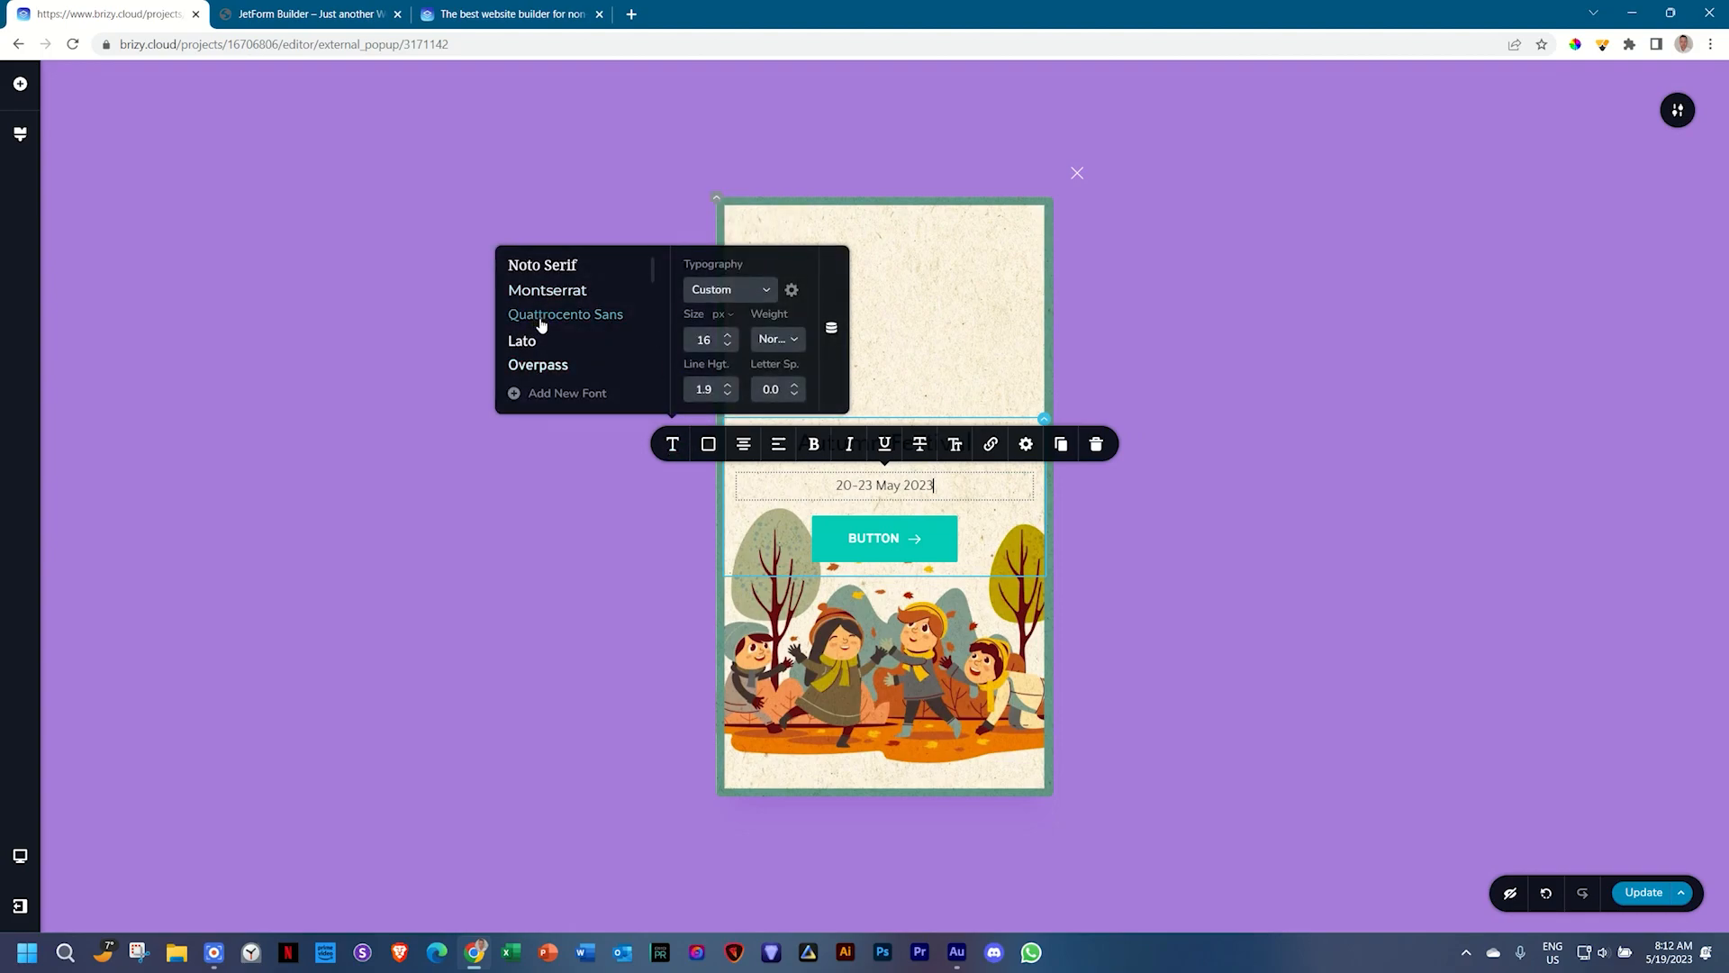
pyautogui.click(988, 386)
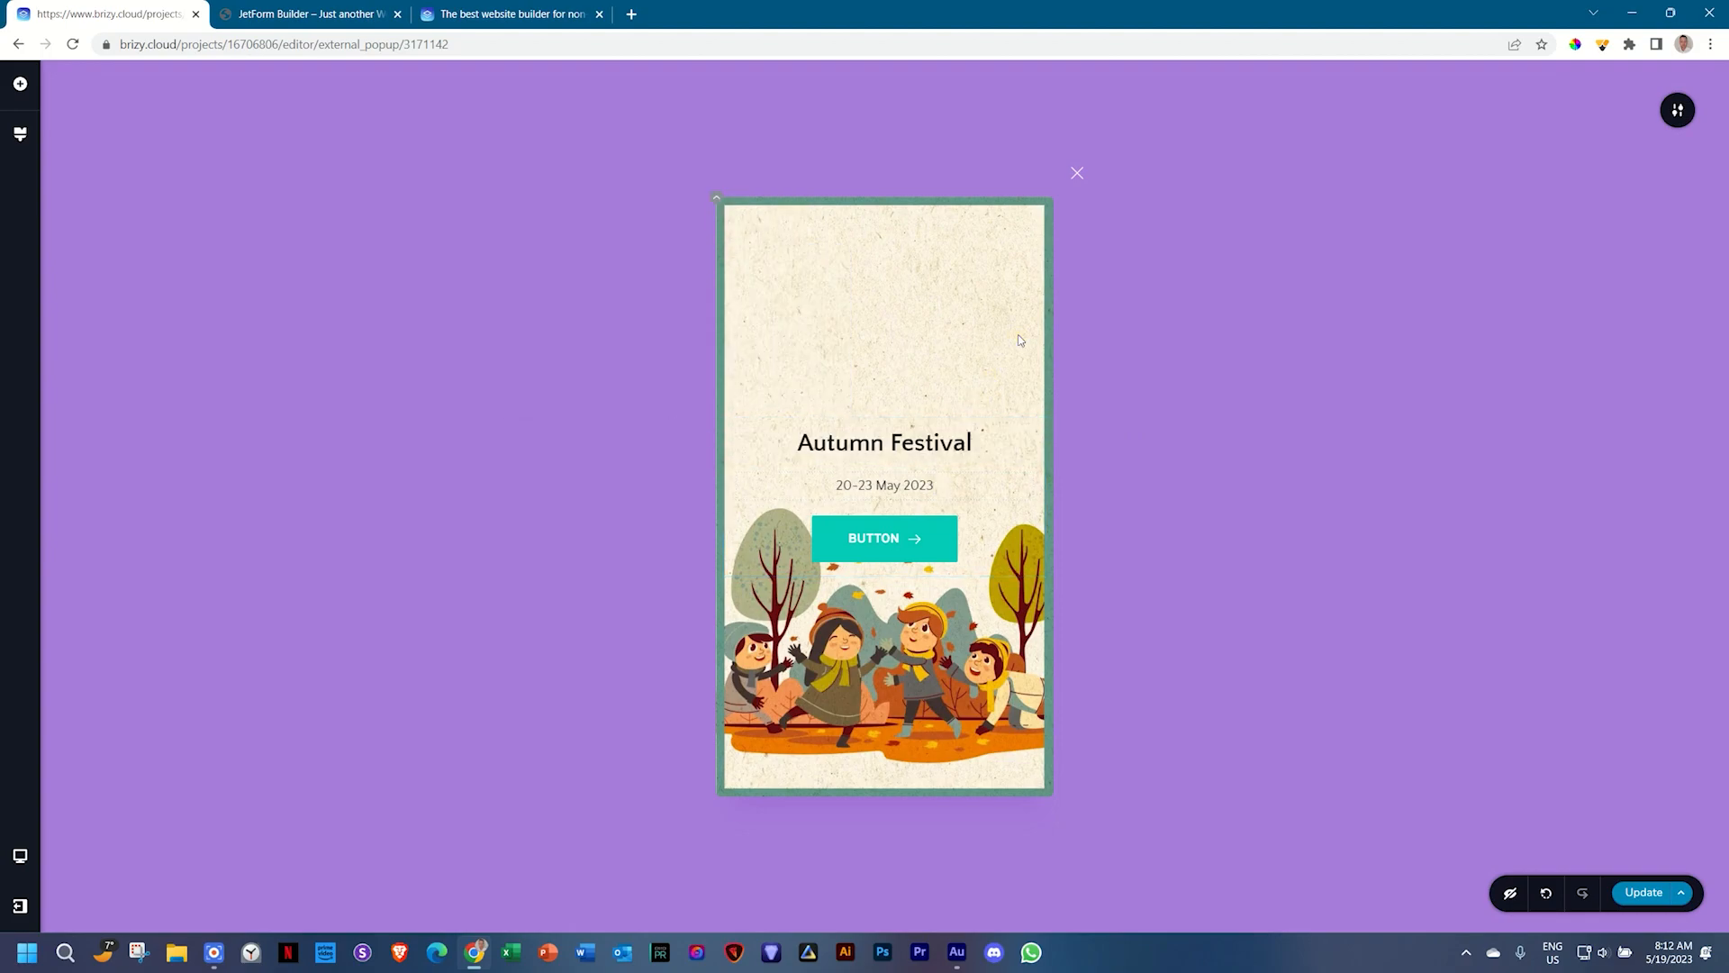
# Step: Replace the "Autumn Festival" heading's individual side margins with a single uniform margin of 0 px
pyautogui.click(884, 442)
pyautogui.click(863, 488)
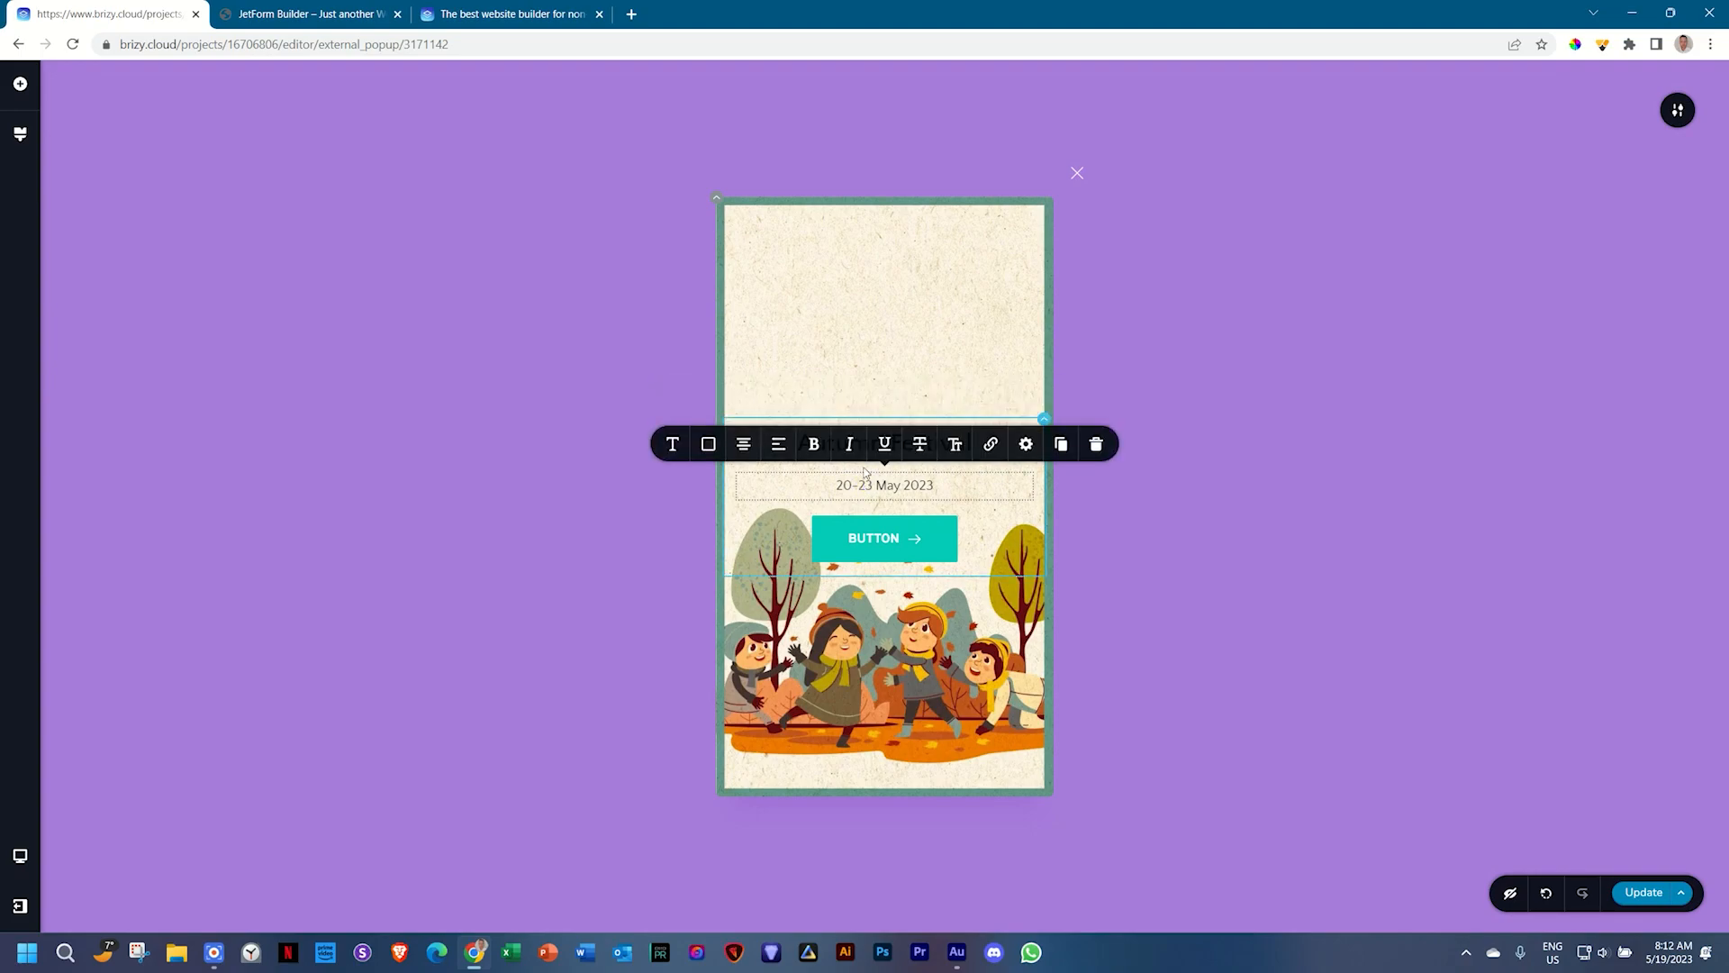
pyautogui.click(913, 376)
pyautogui.click(872, 449)
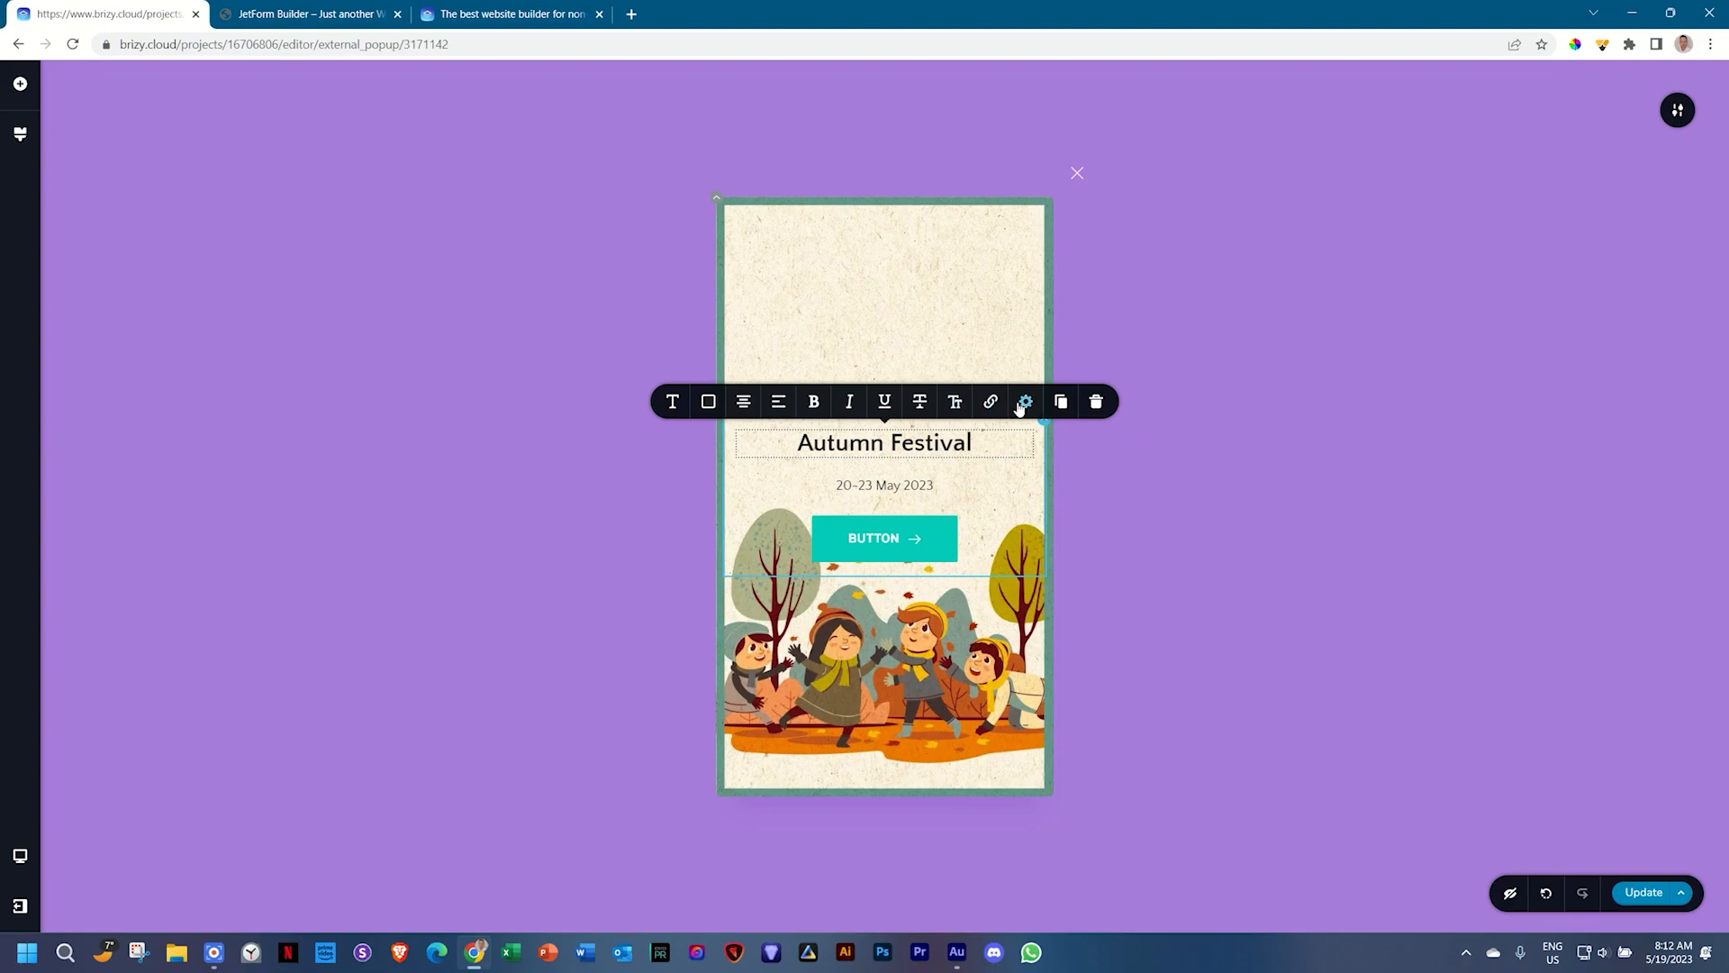
pyautogui.click(1025, 401)
pyautogui.click(986, 353)
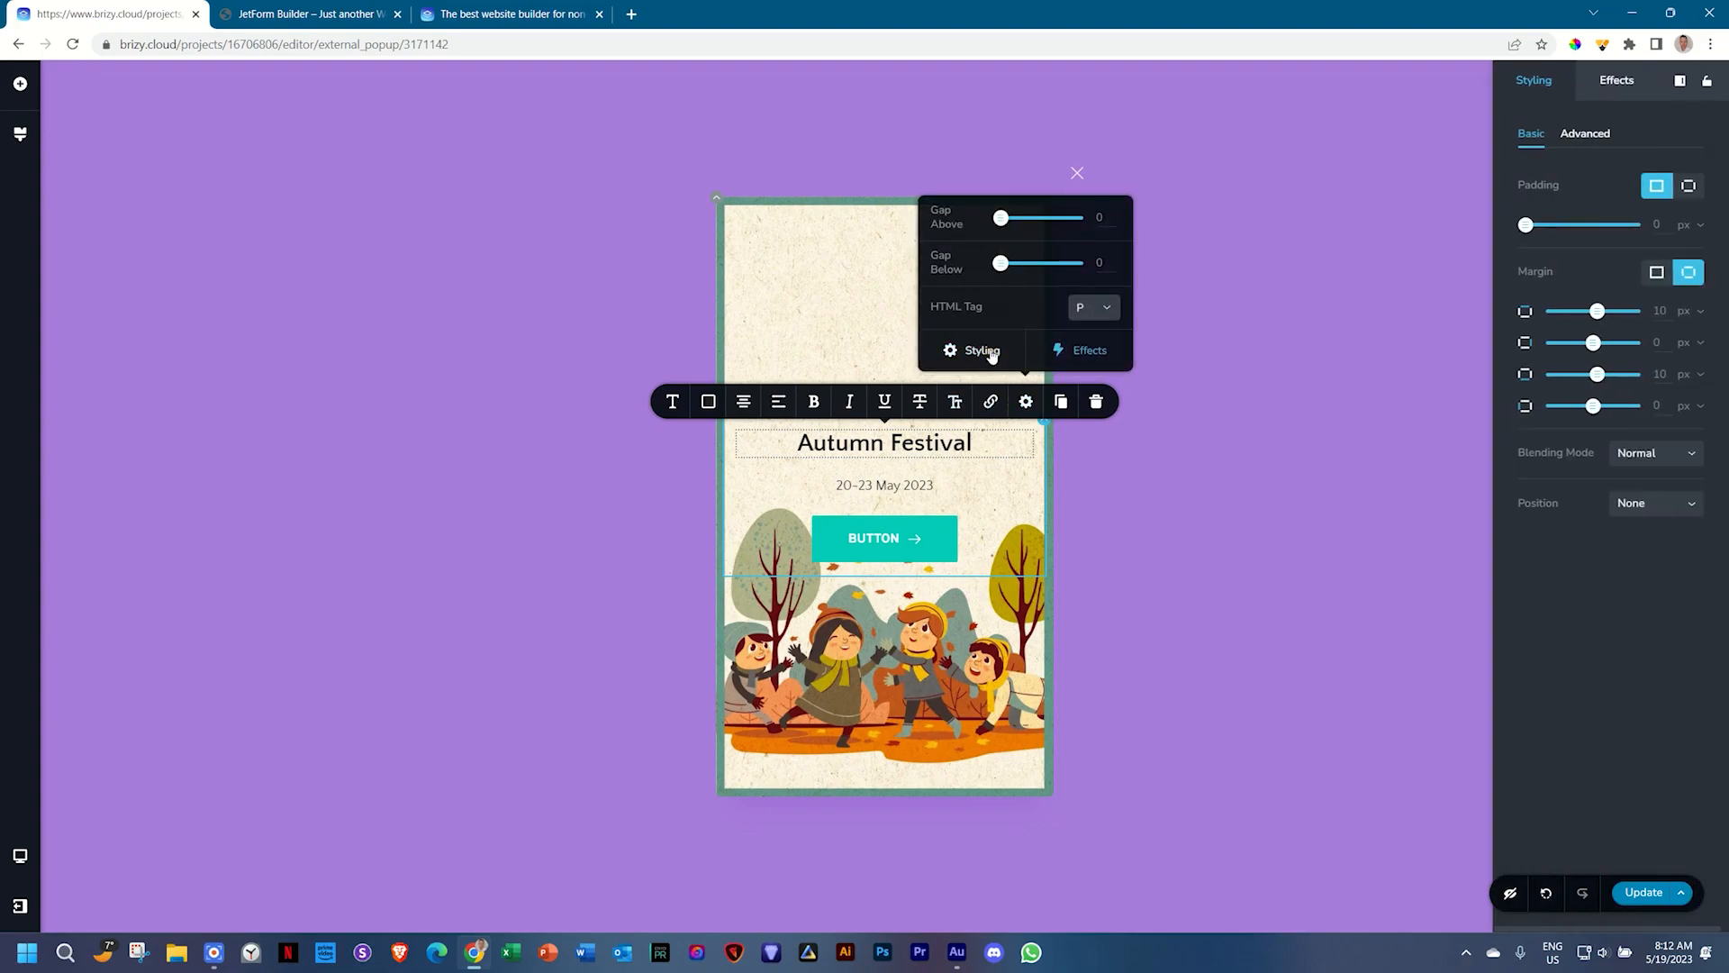
pyautogui.click(1658, 273)
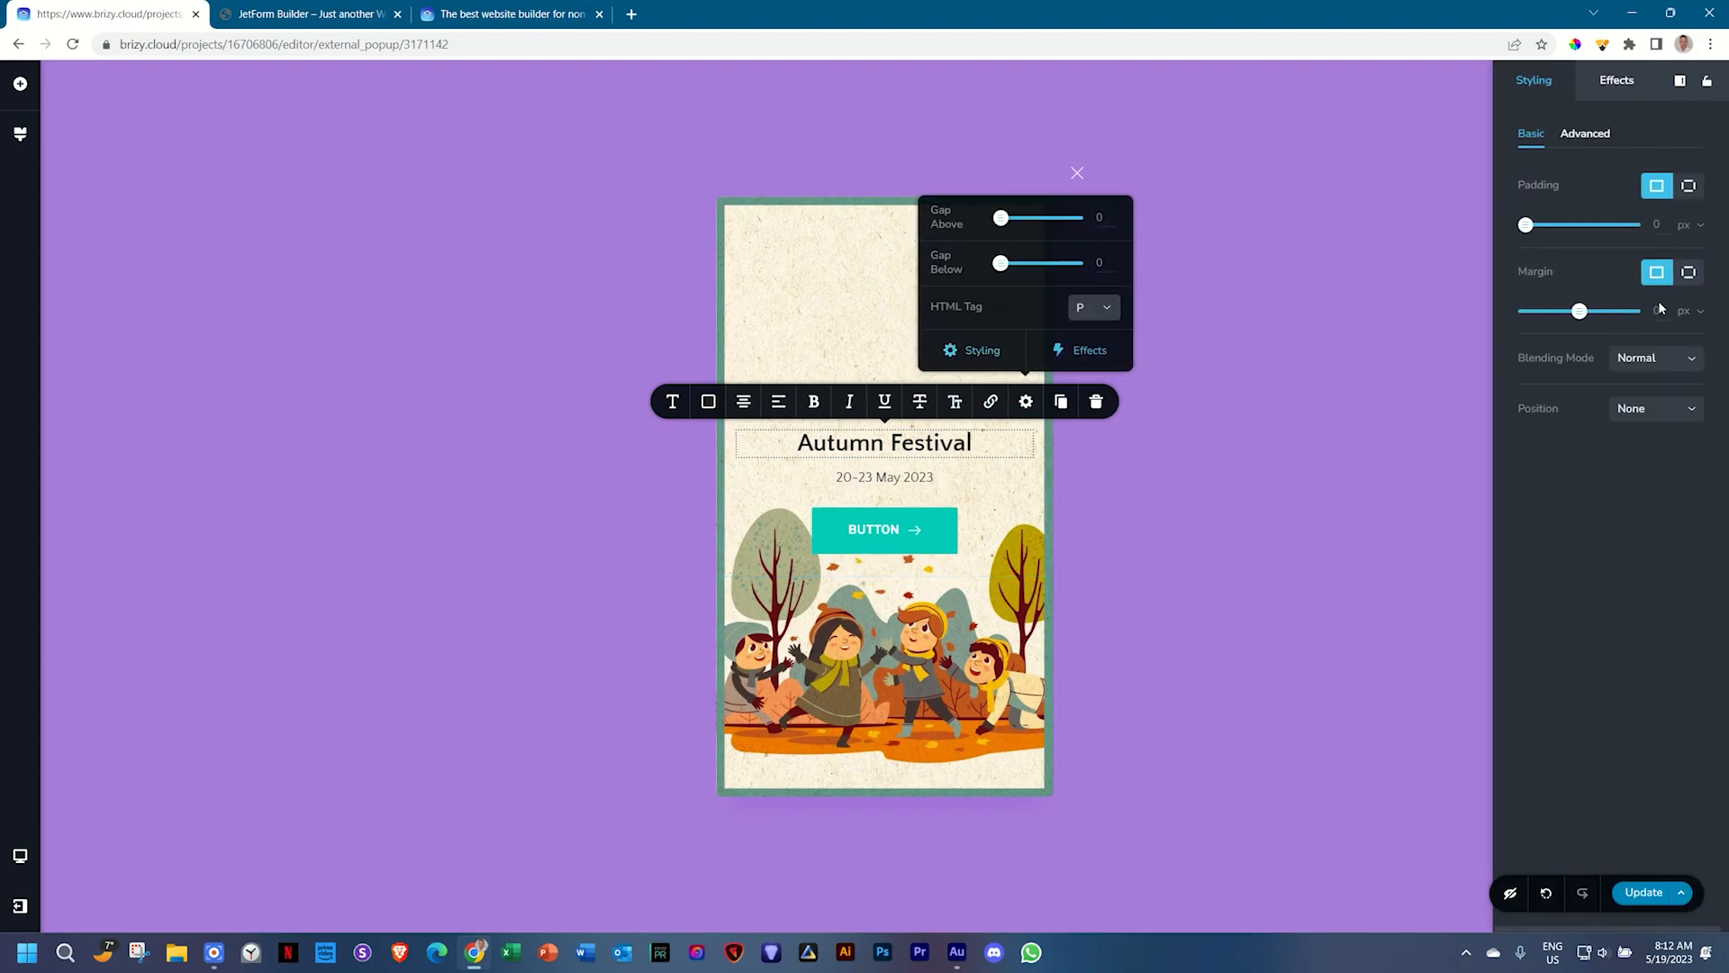
# Step: Switch the date line's margin from individual sides to one uniform margin, tightening the gap to the button
pyautogui.click(885, 476)
pyautogui.click(1024, 435)
pyautogui.click(980, 386)
pyautogui.click(1658, 273)
pyautogui.click(1296, 359)
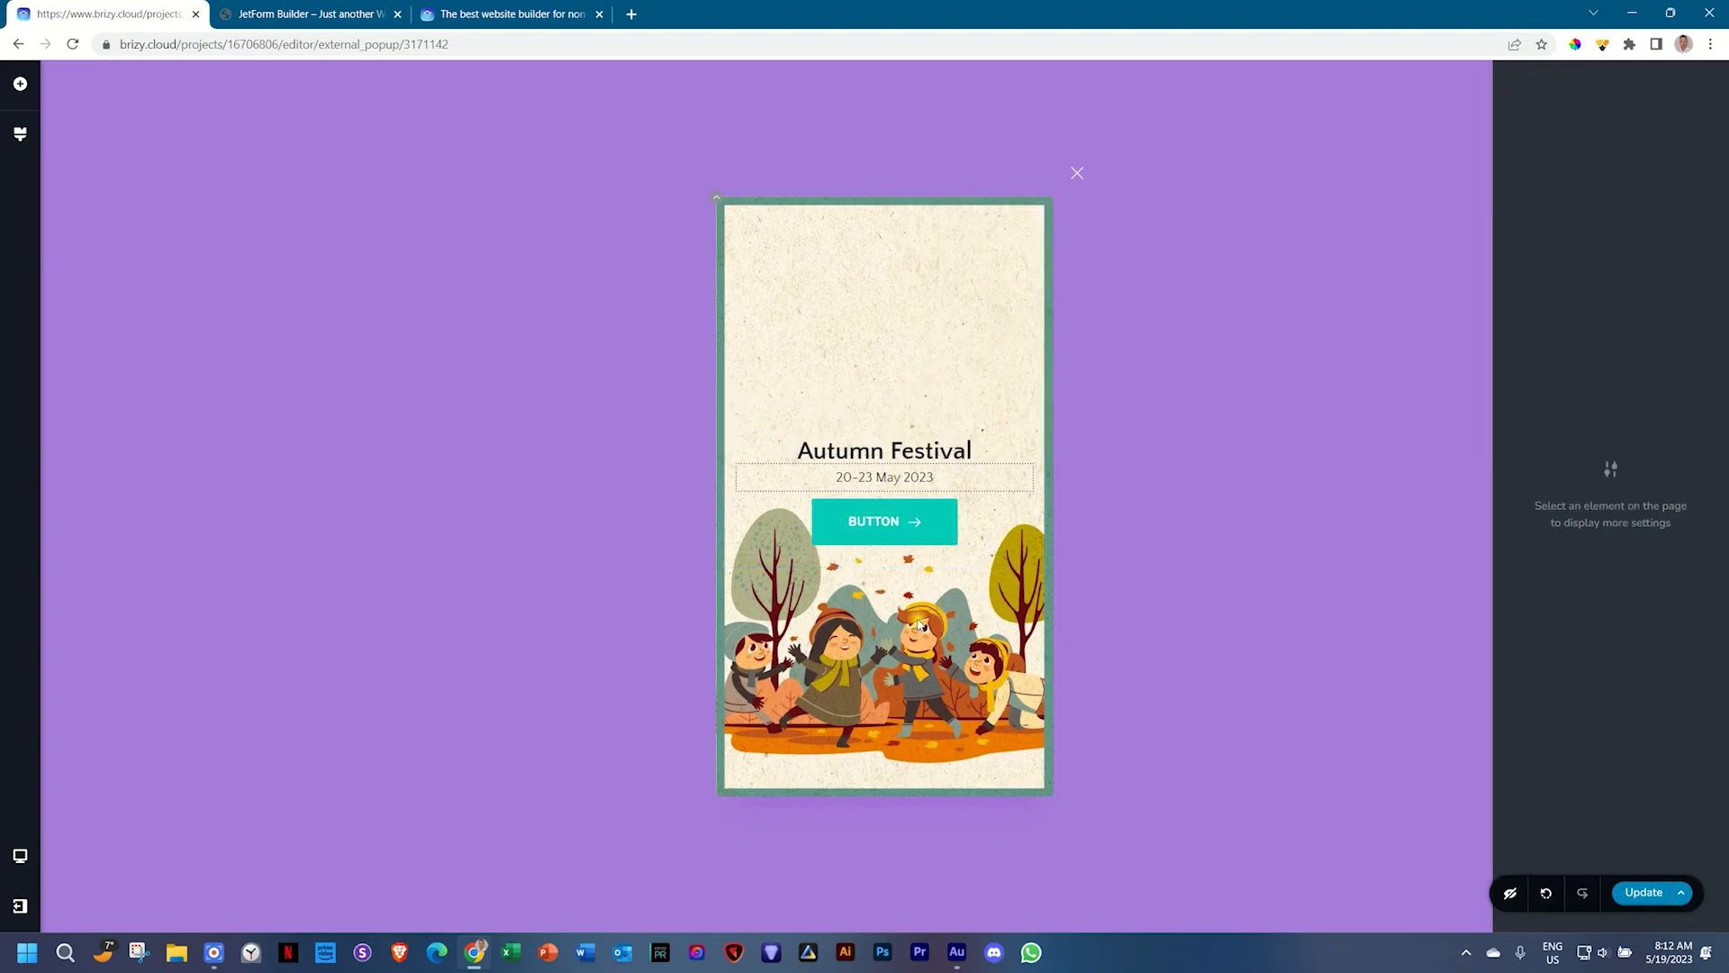
# Step: Change the button's label to "I WANT TO JOIN"
pyautogui.doubleClick(873, 520)
pyautogui.write('I WANT')
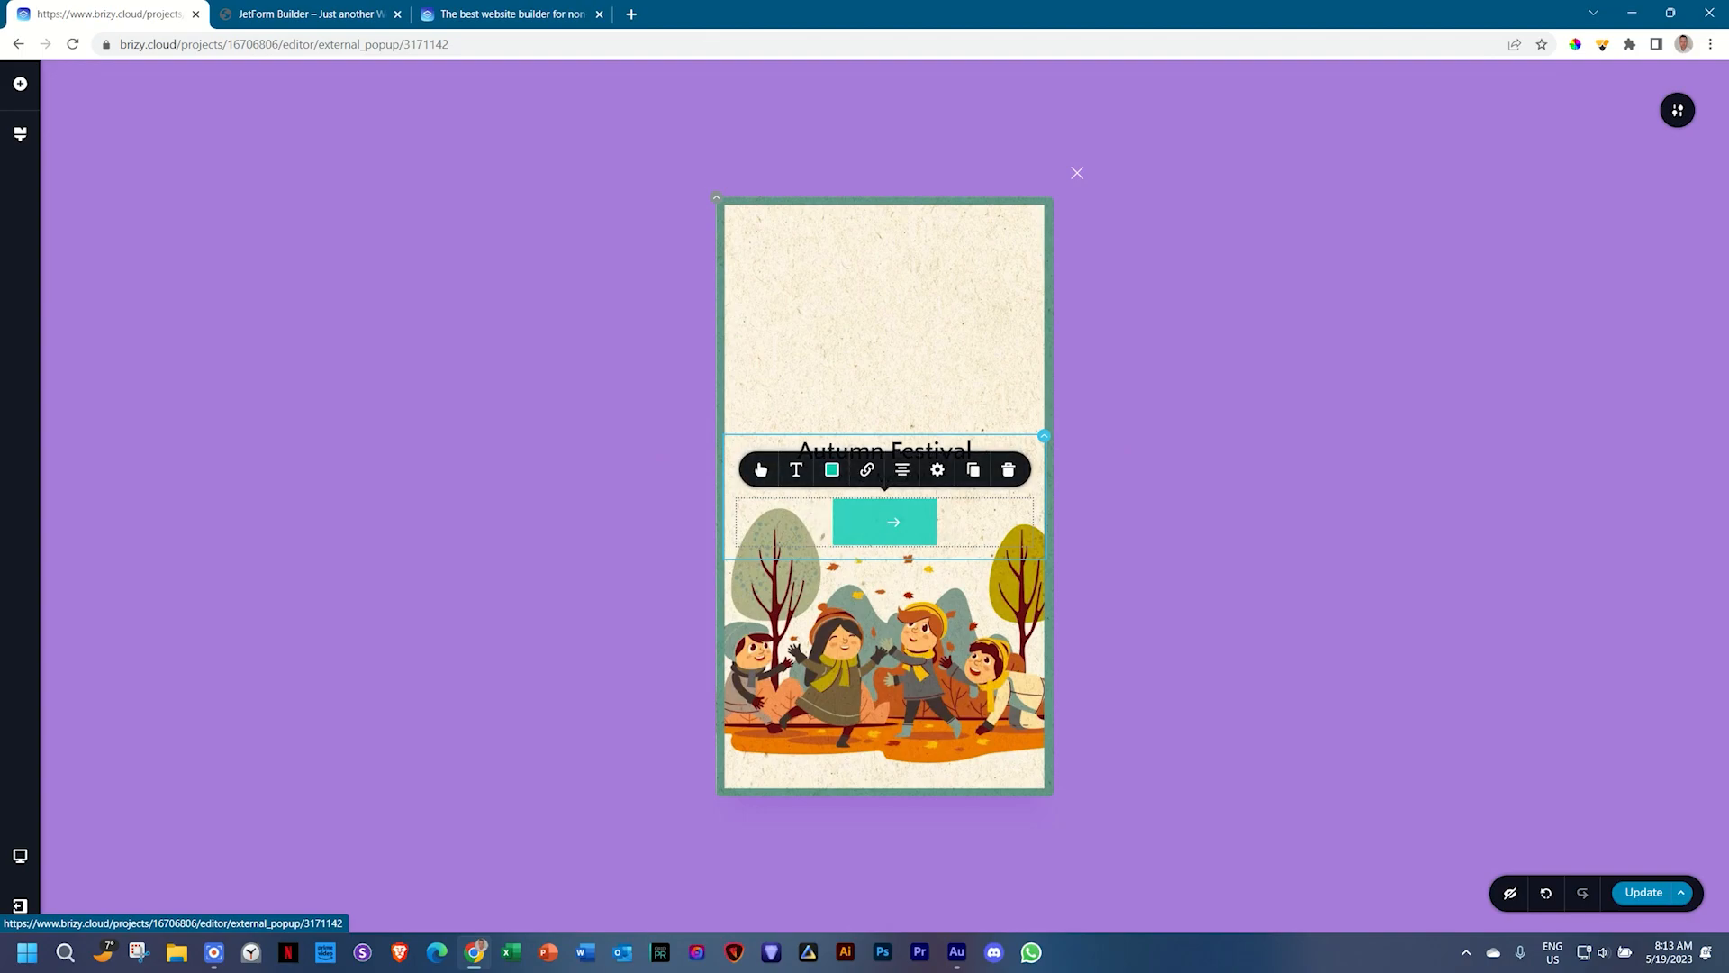
pyautogui.write(' TO JOIN')
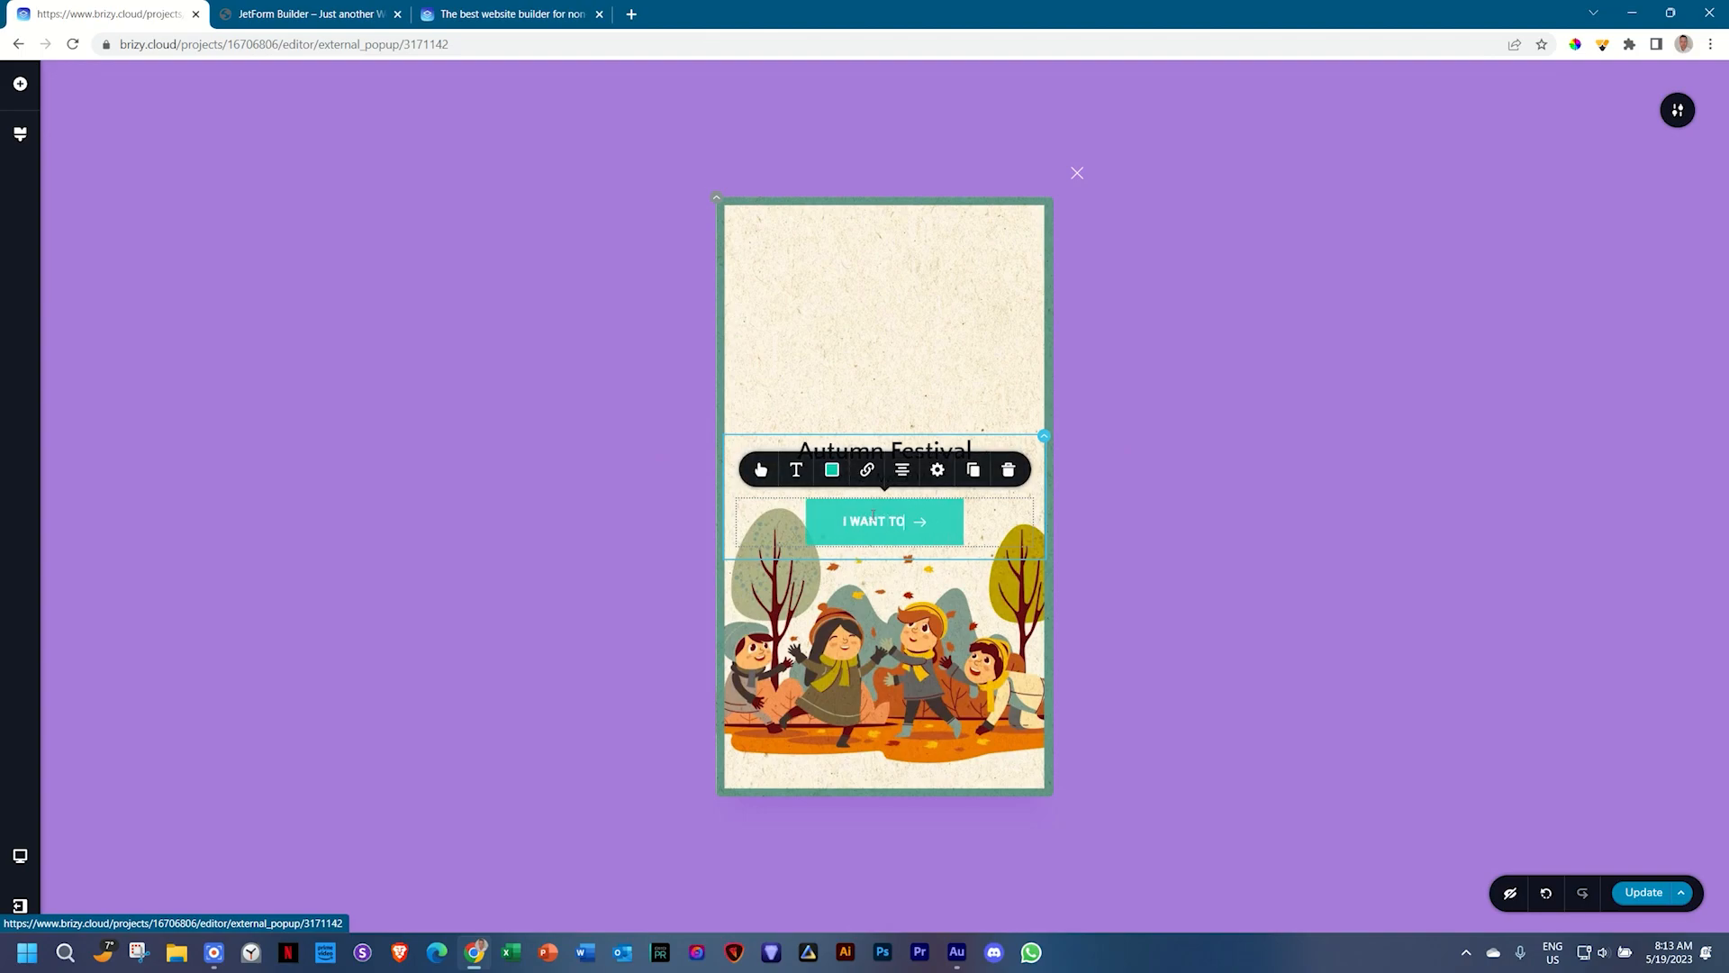
# Step: Set the button's normal background to orange #f17c08, sampled from the ground in the illustration
pyautogui.click(833, 470)
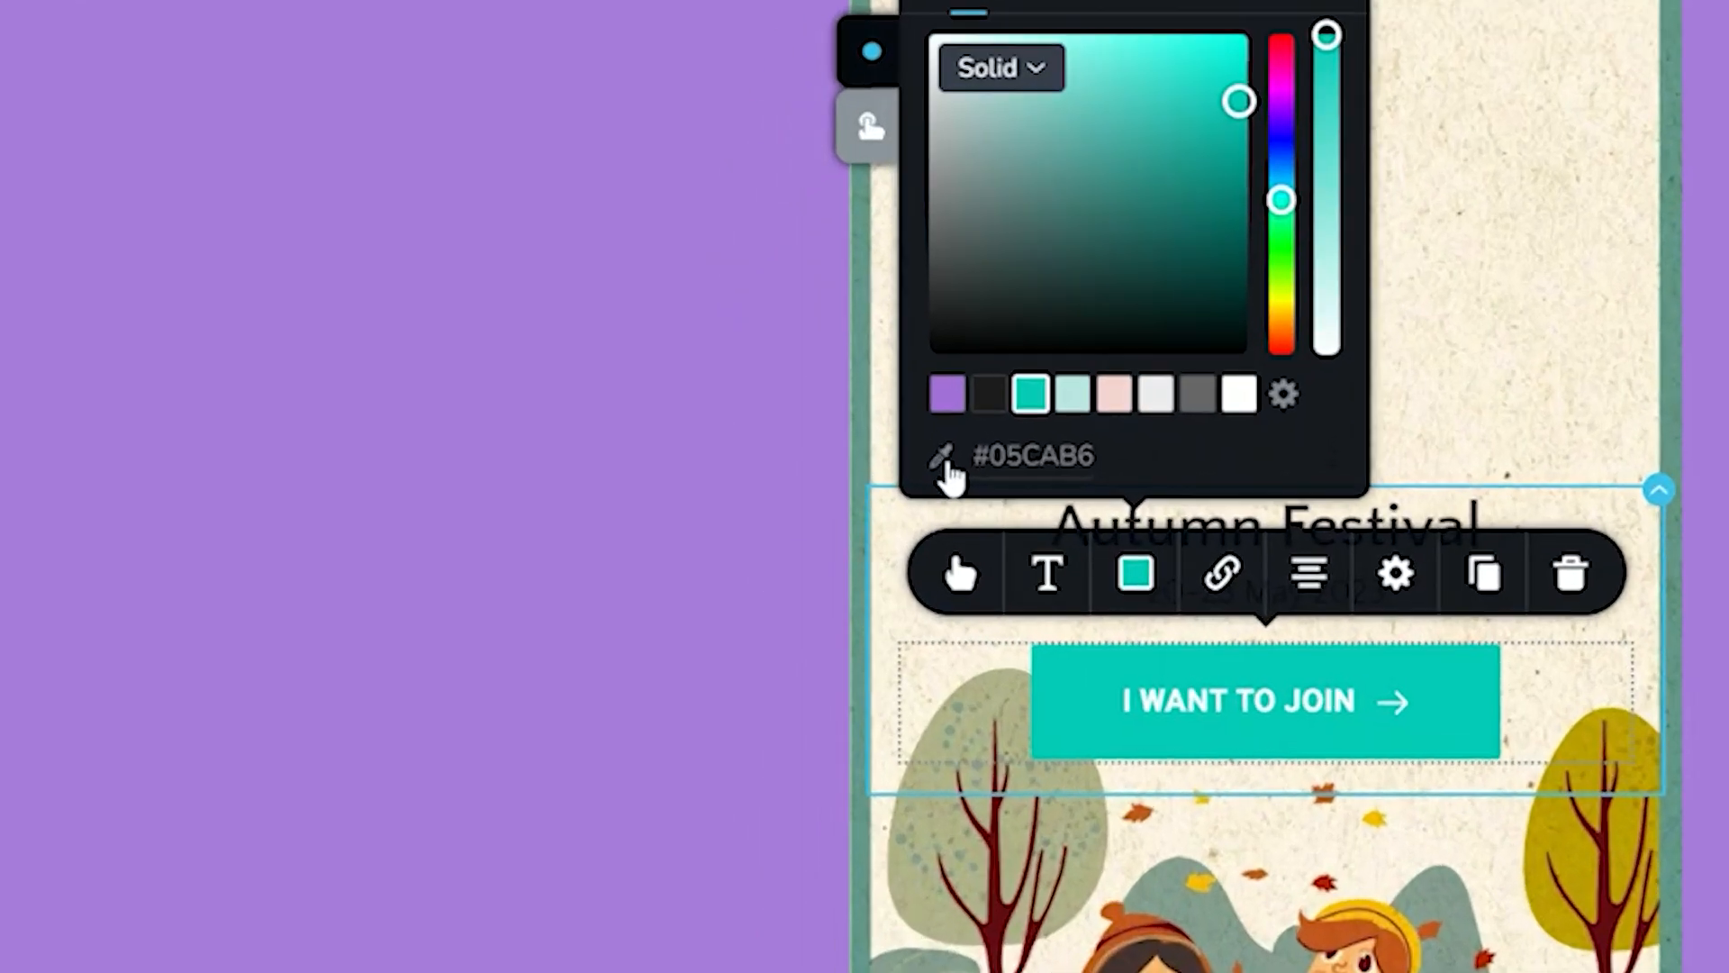
pyautogui.click(944, 461)
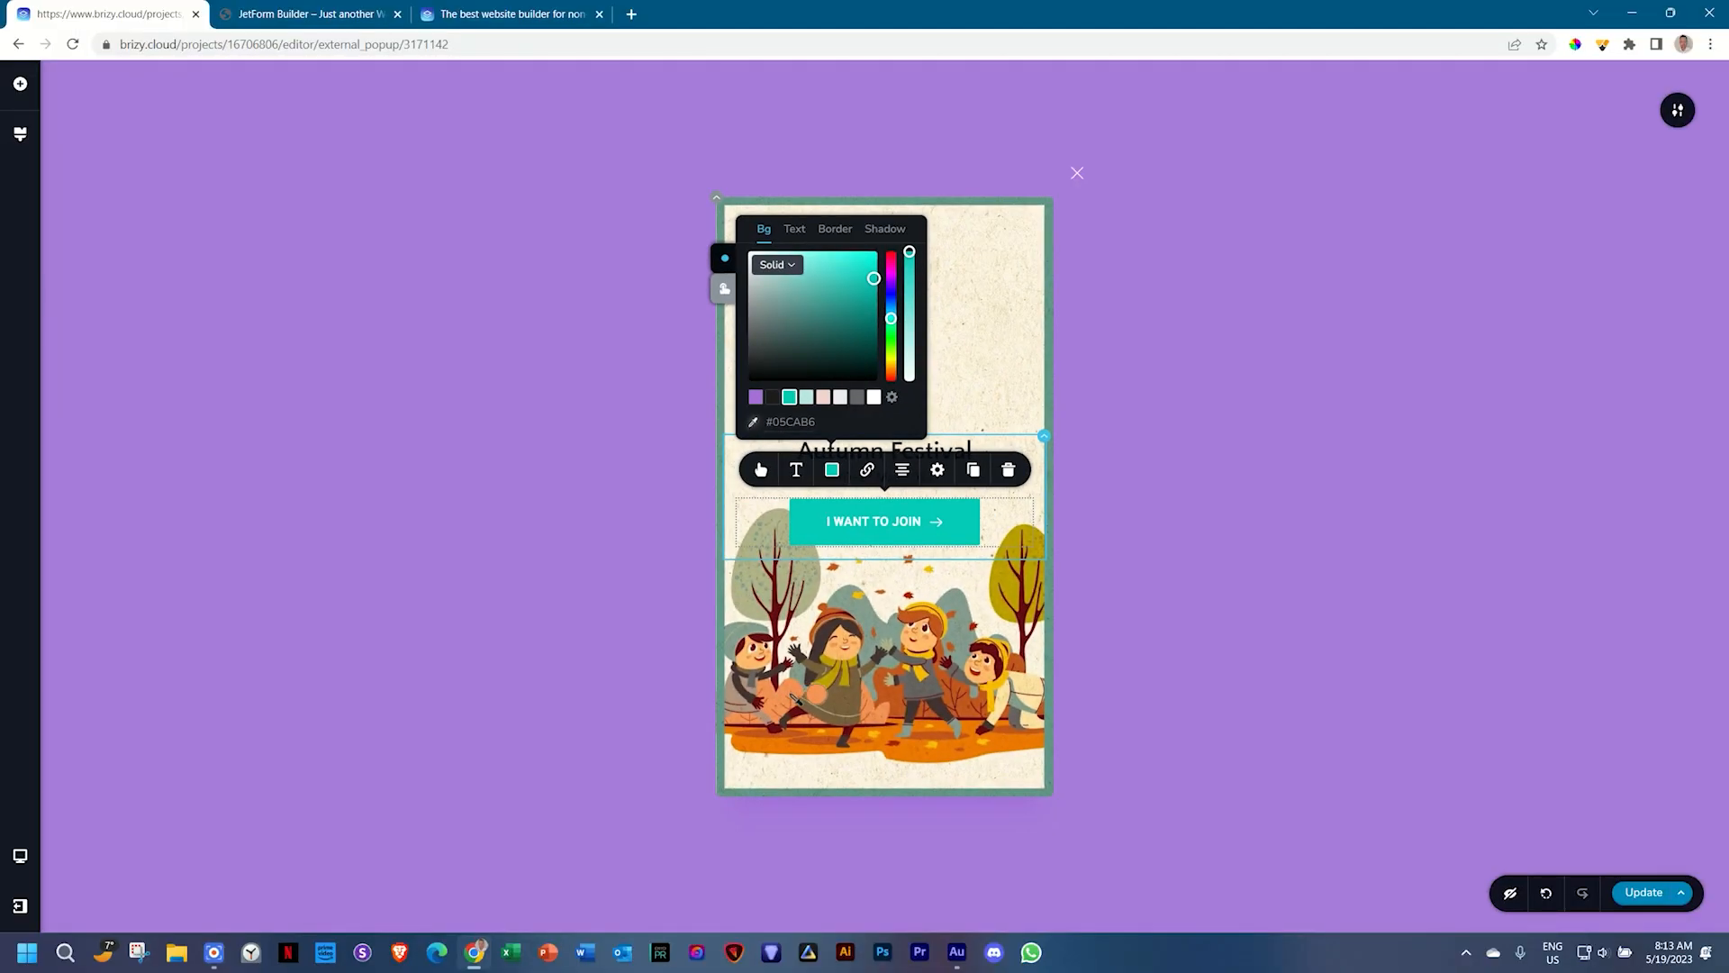
pyautogui.click(775, 734)
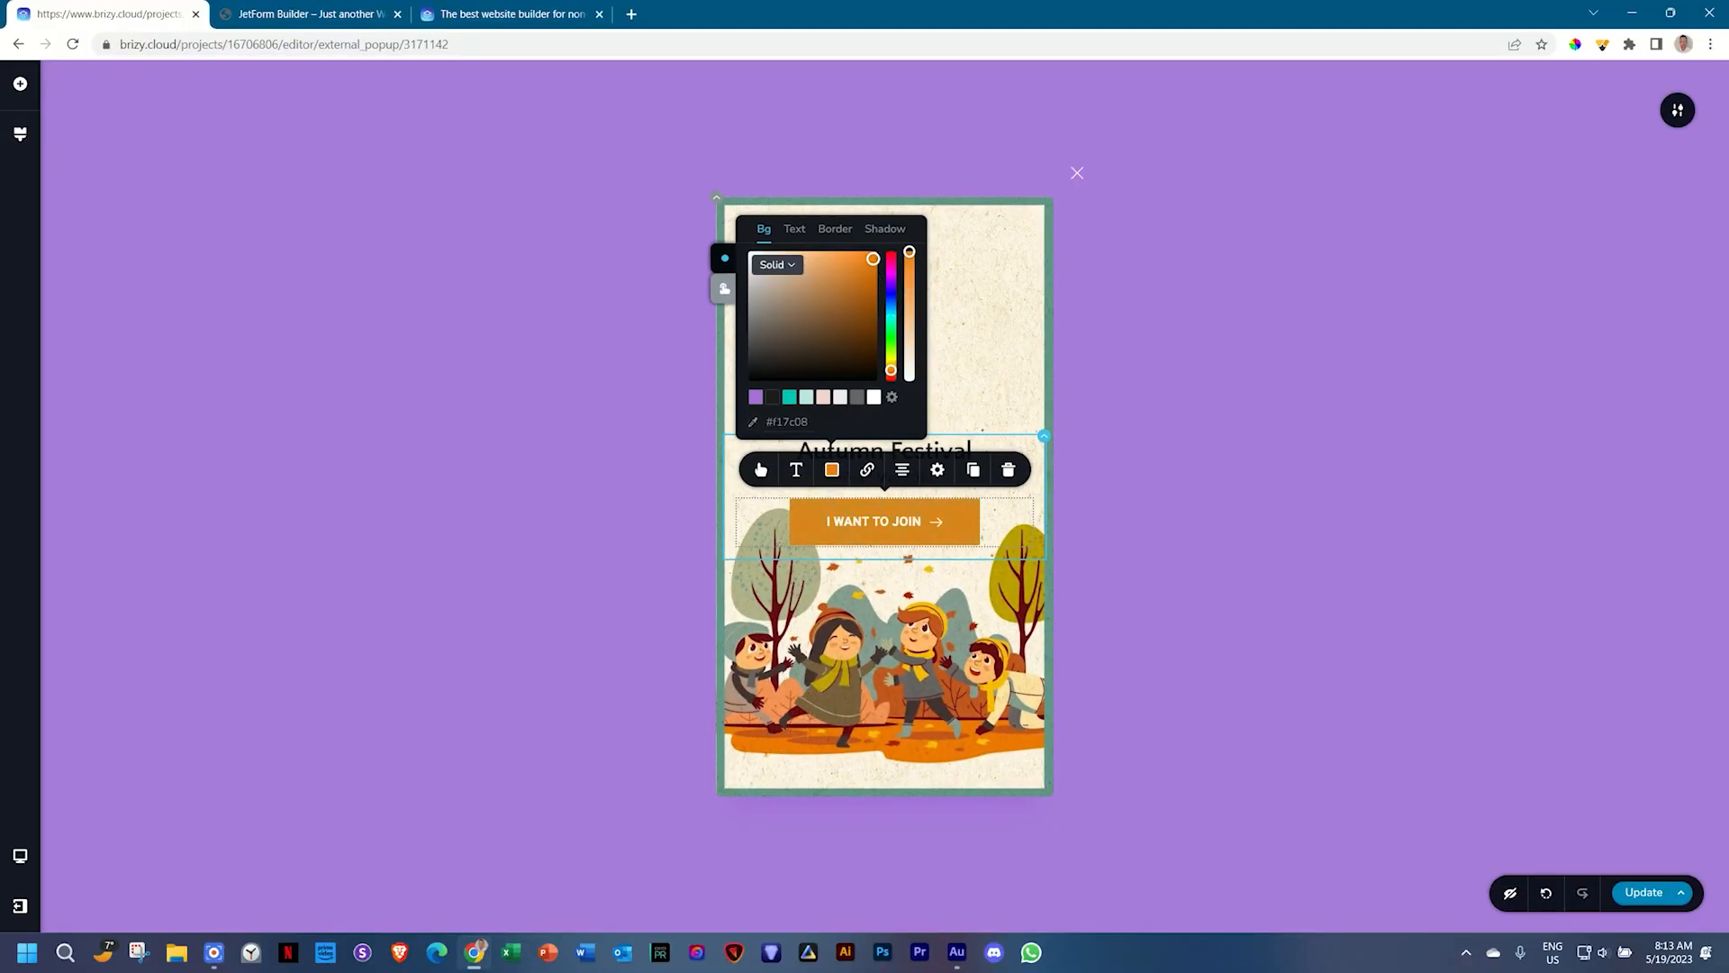
# Step: Set the button's hover background to cream #f2ead3, sampled from the popup backdrop, and its hover text to #1C1C1C
pyautogui.click(724, 288)
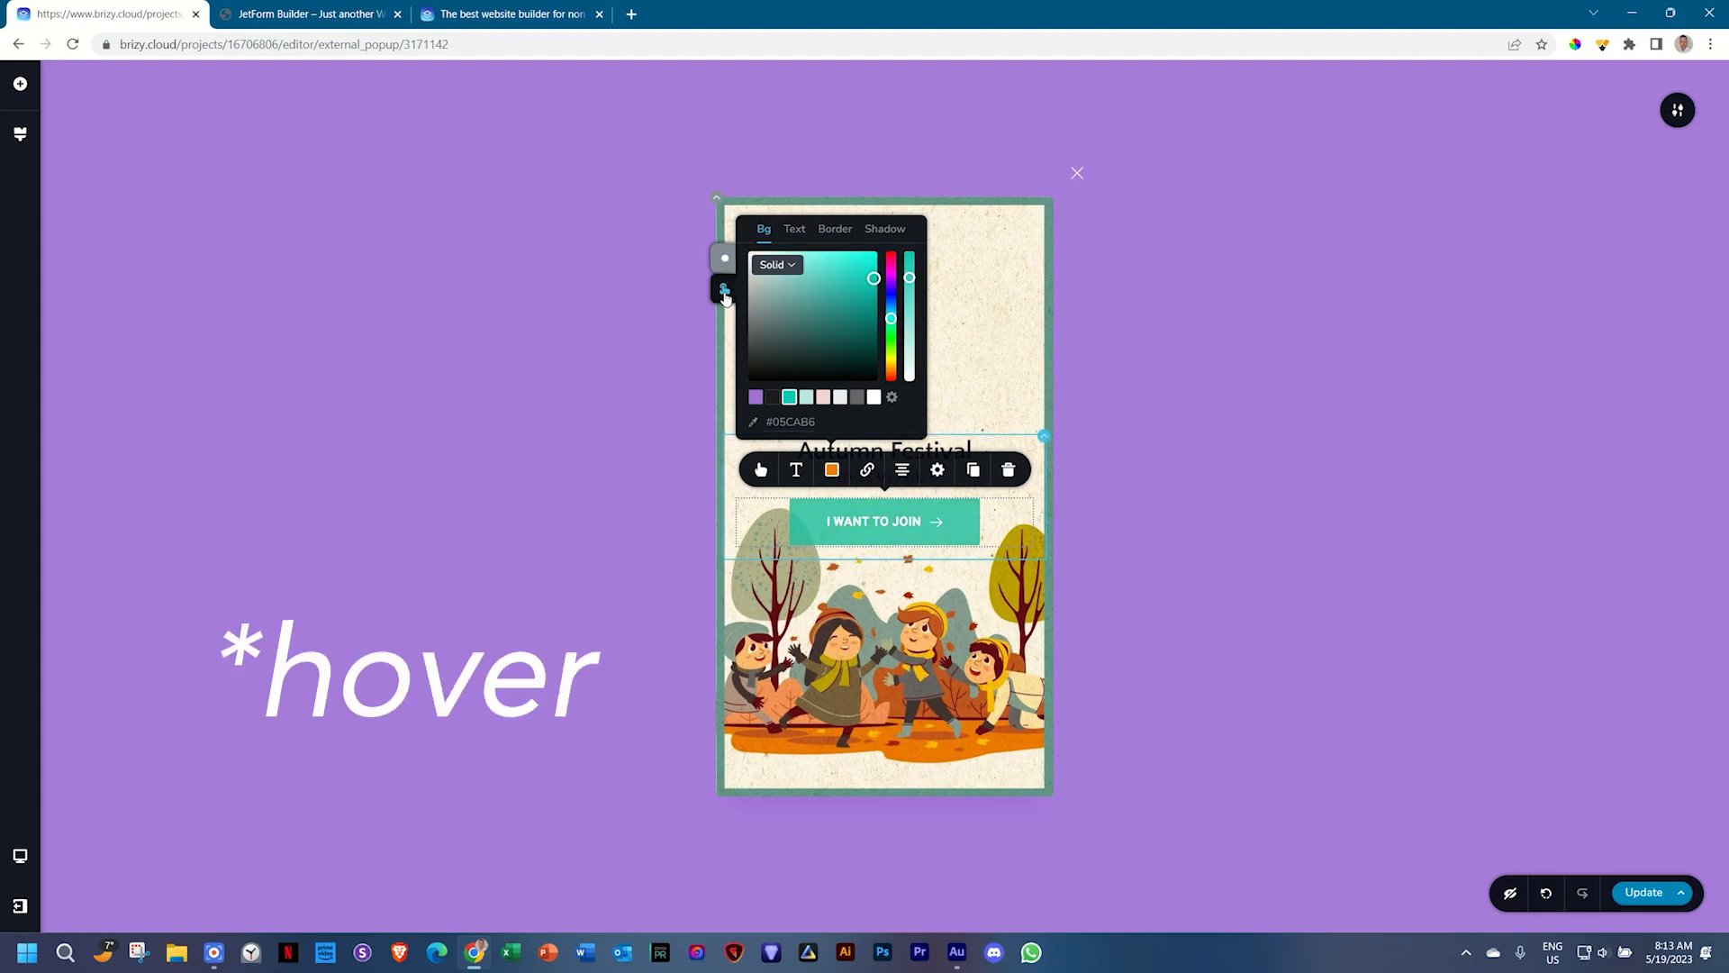
pyautogui.click(1019, 369)
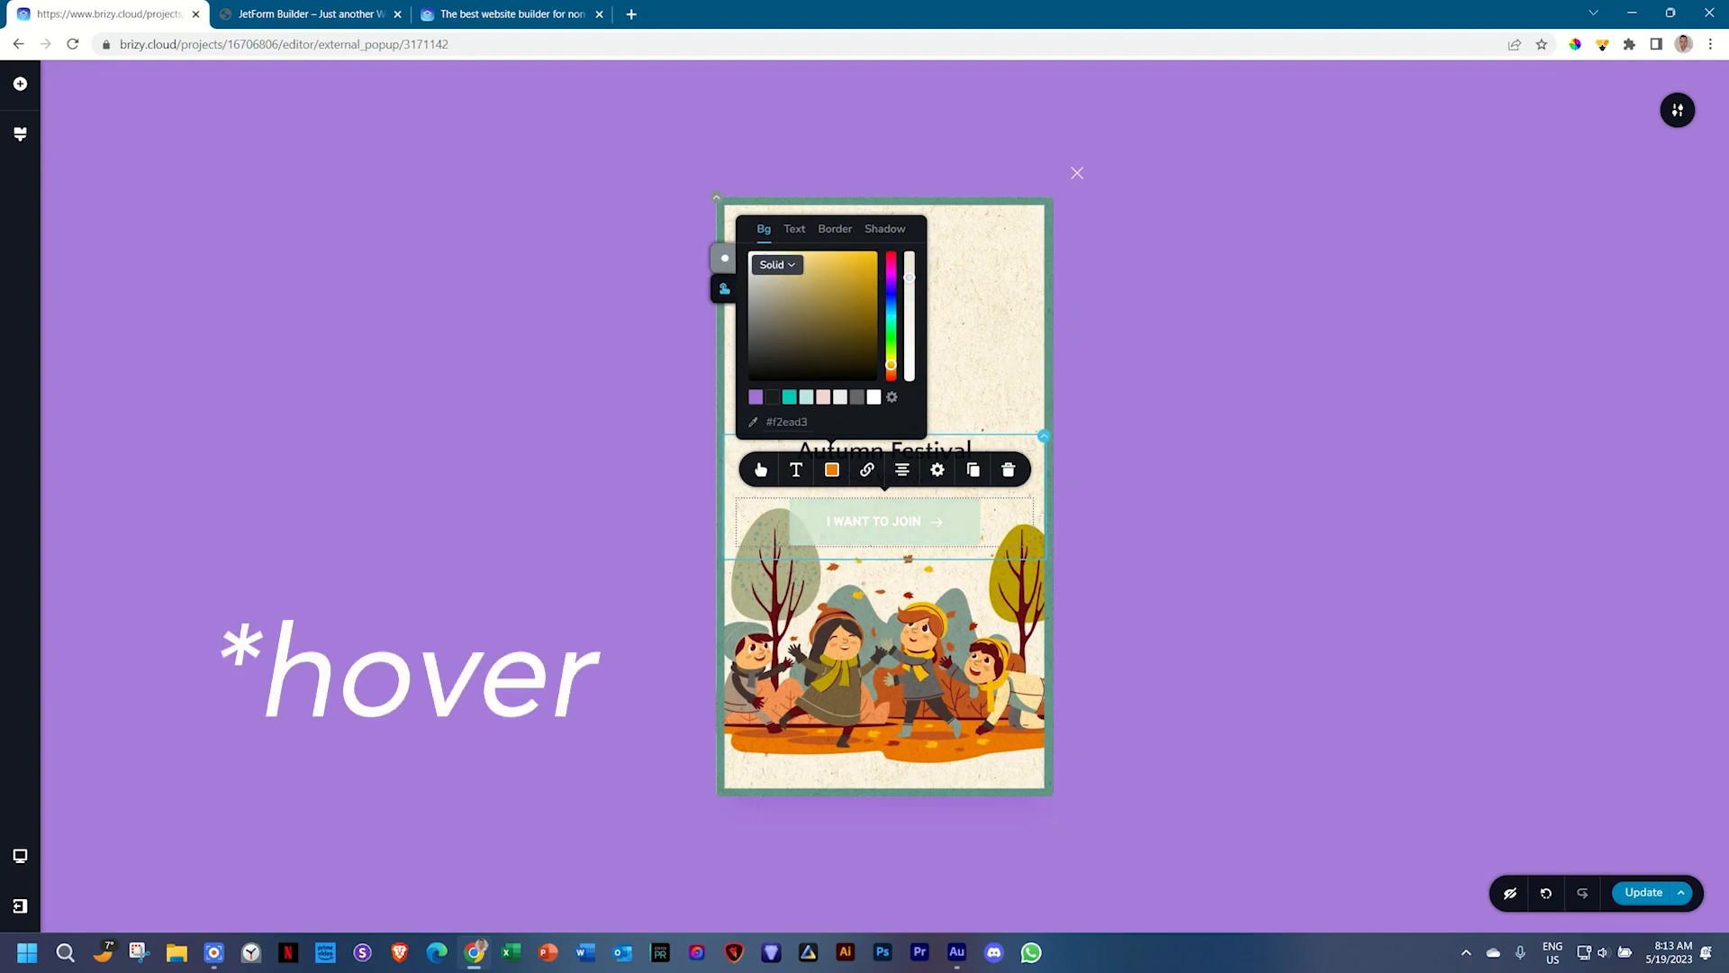
pyautogui.click(795, 231)
pyautogui.click(773, 399)
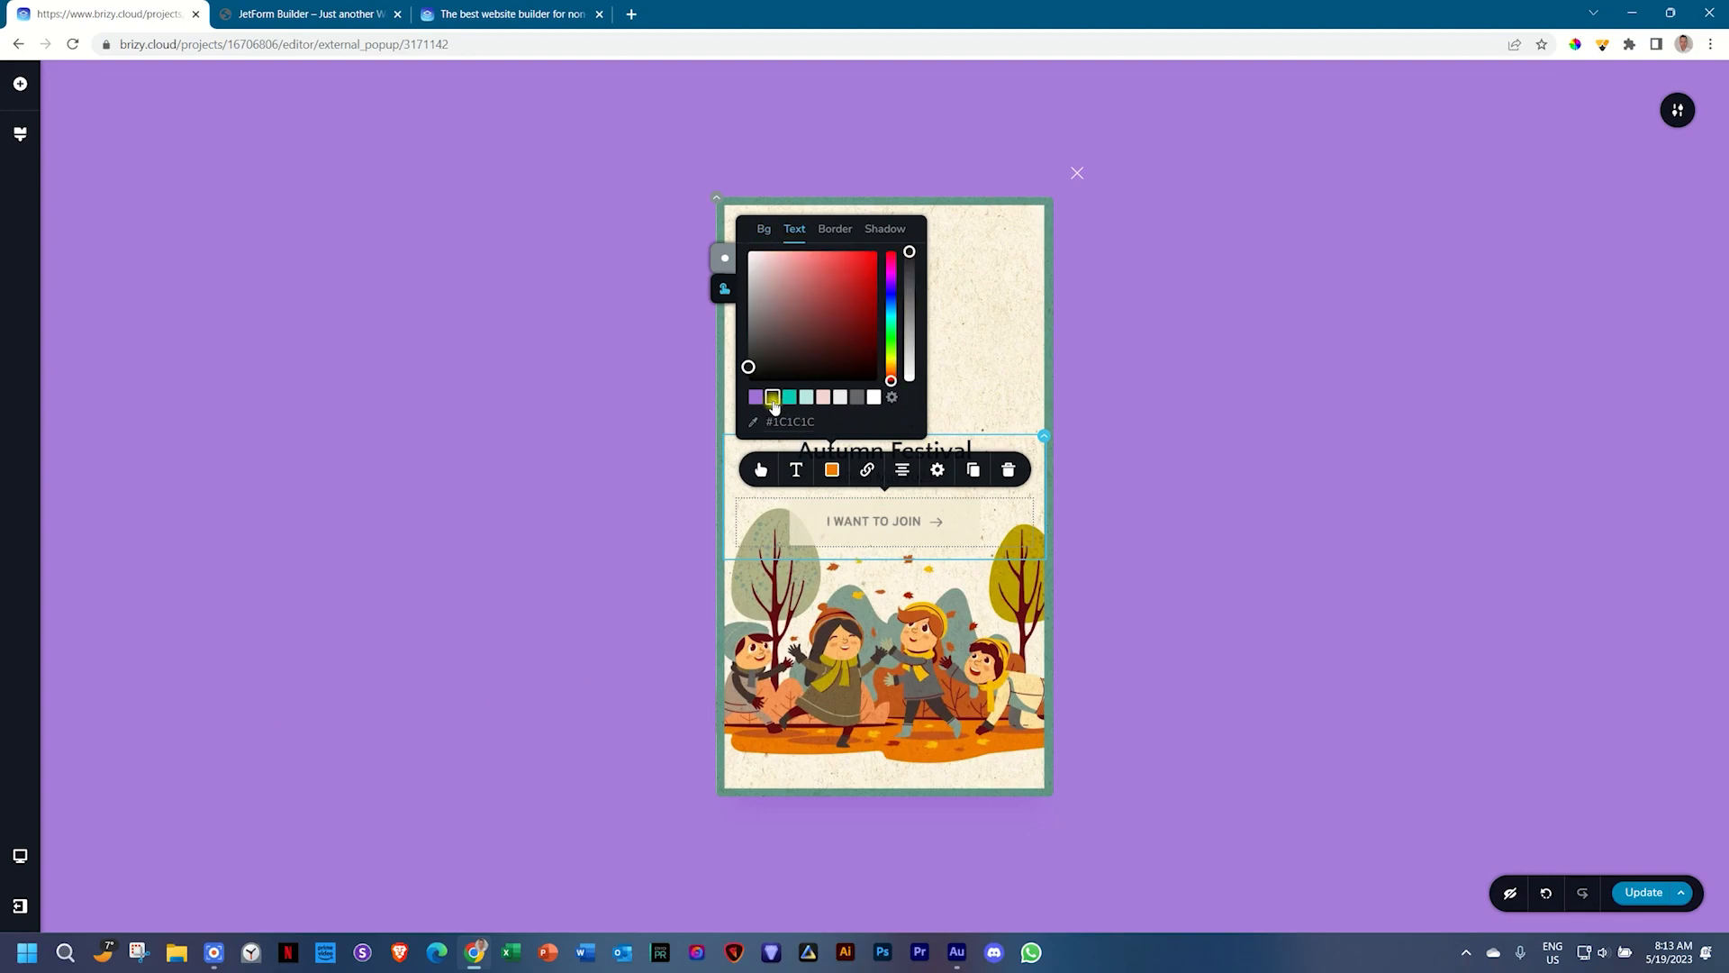
pyautogui.click(724, 259)
pyautogui.click(1090, 406)
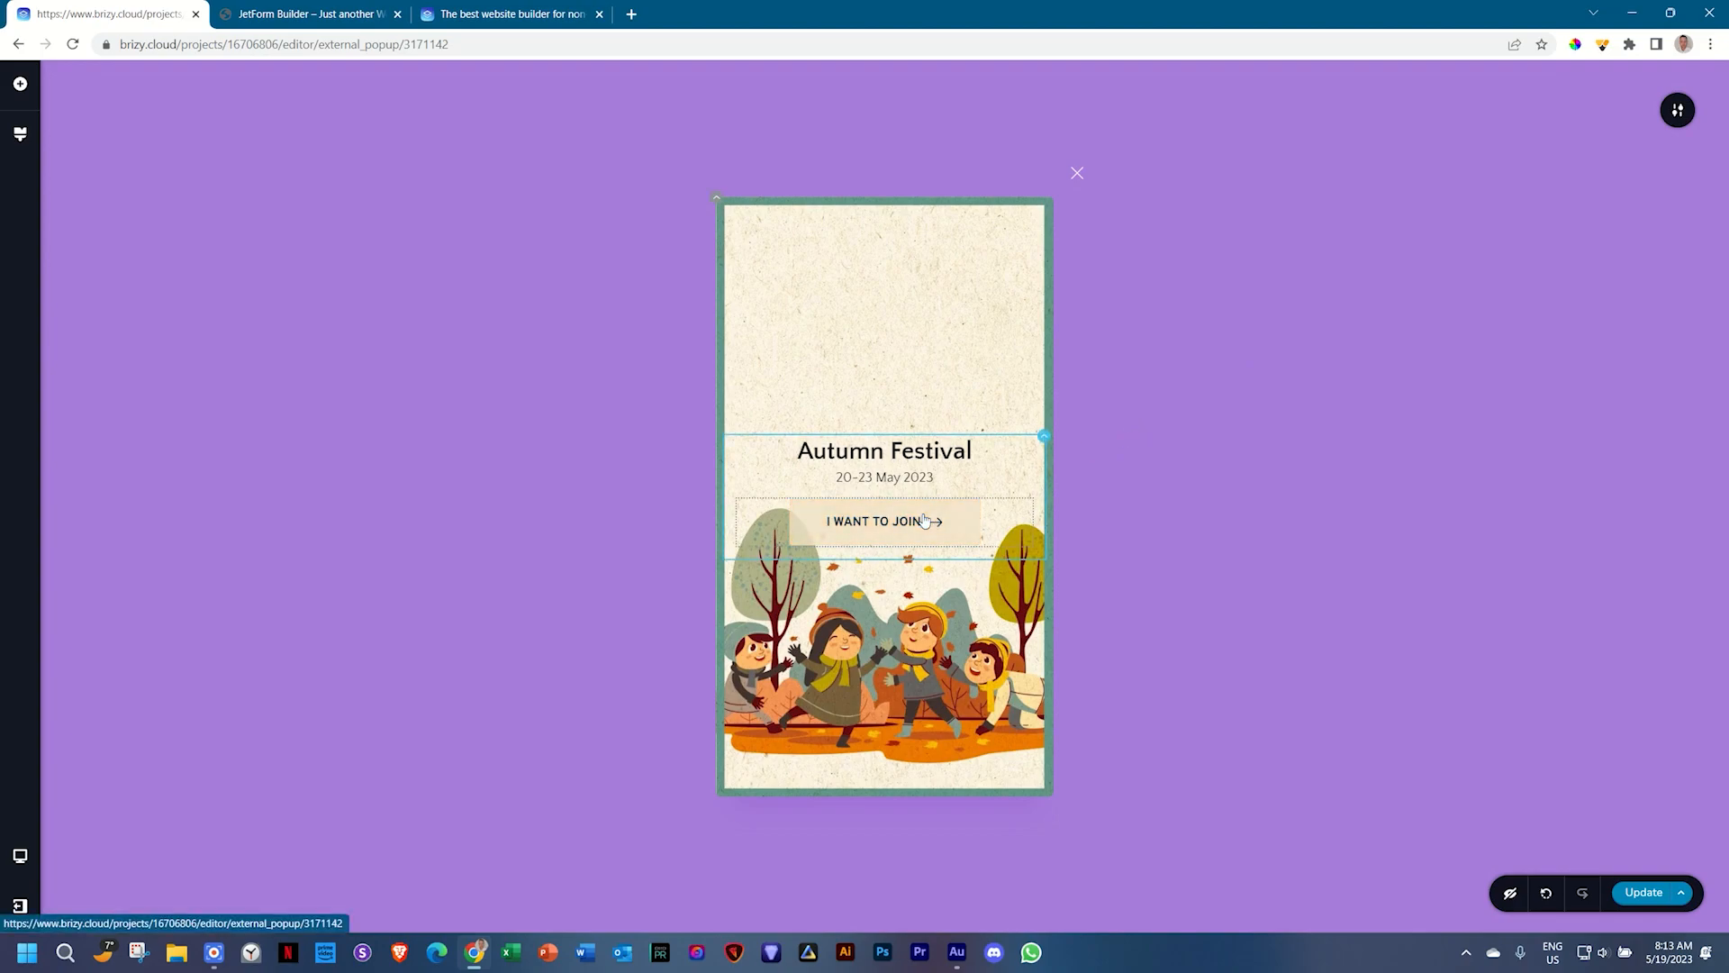
# Step: Insert a spacer between the date line and the button and slightly reduce its height
pyautogui.click(20, 83)
pyautogui.moveTo(157, 387); pyautogui.dragTo(845, 486)
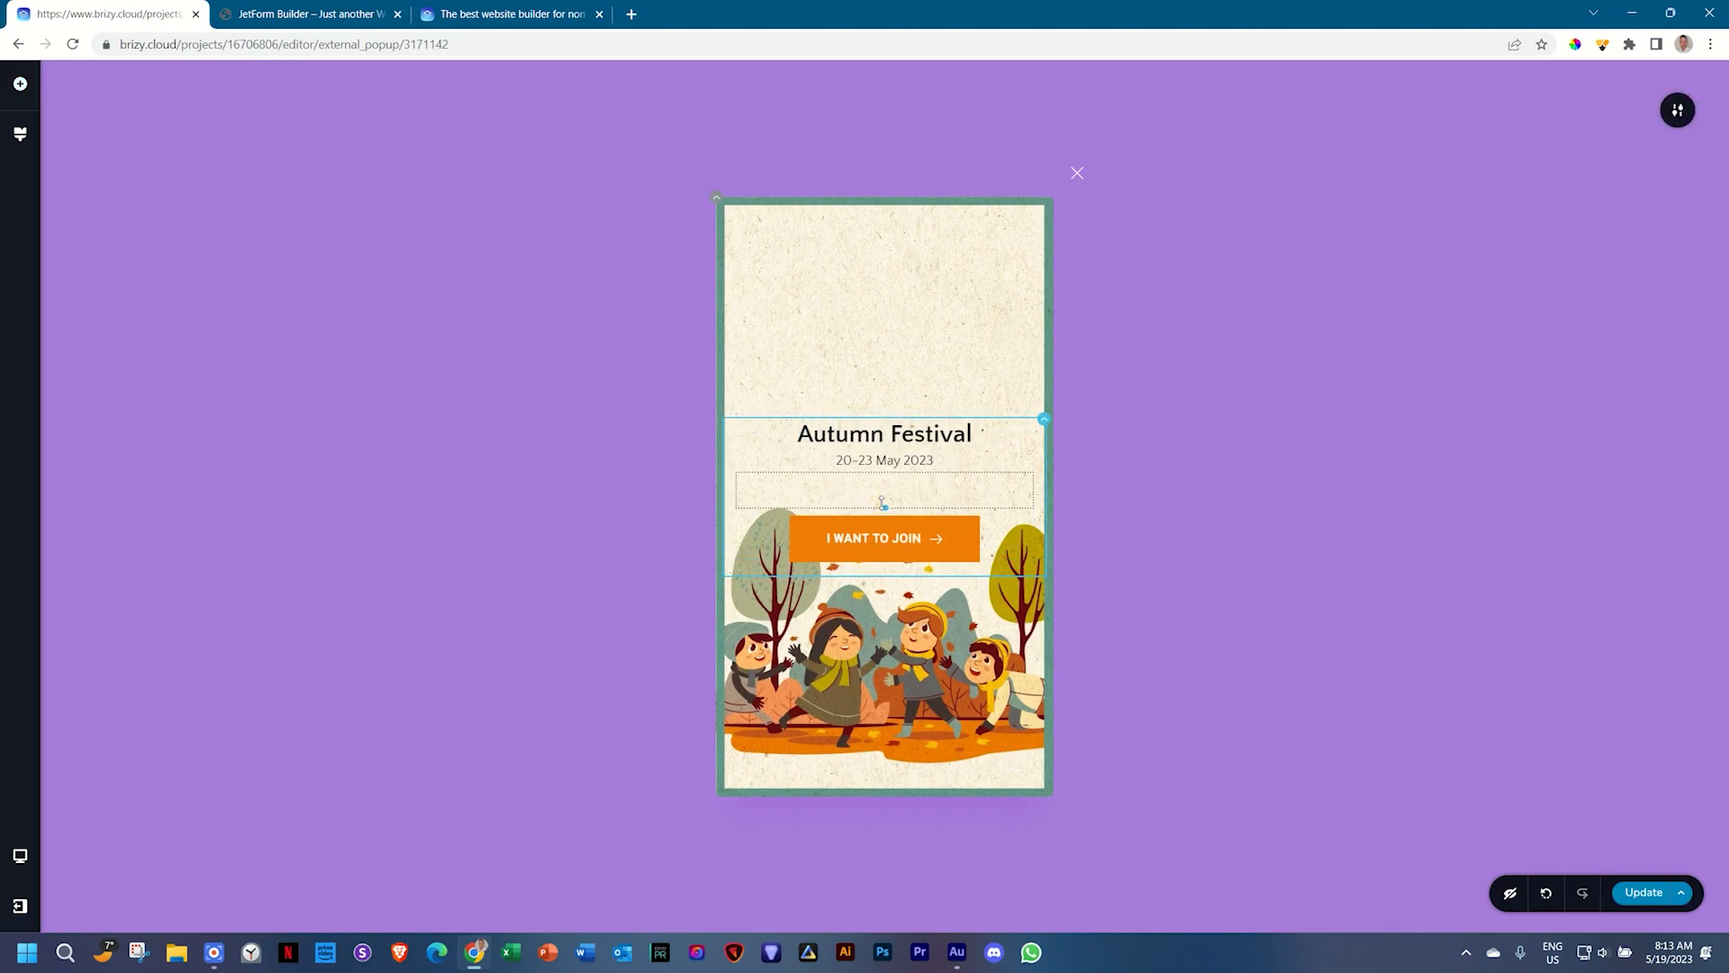
pyautogui.click(881, 500)
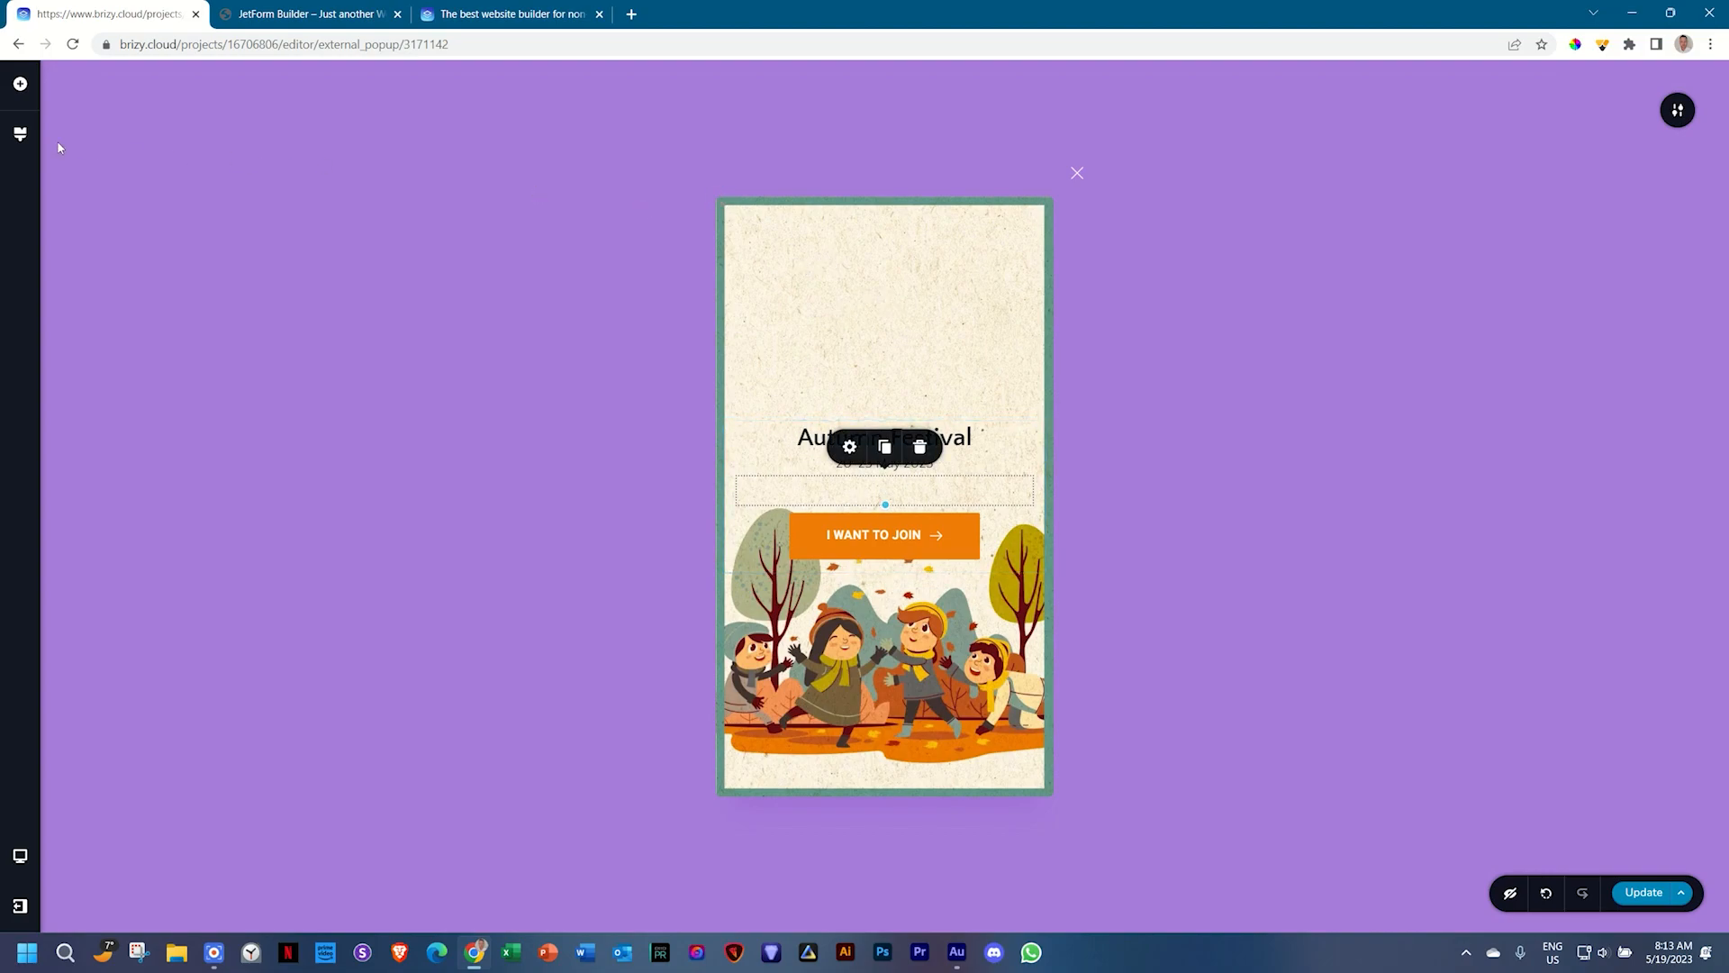
# Step: Add a tall spacer below the button to lift the content above the illustrated children, and save the popup
pyautogui.click(20, 83)
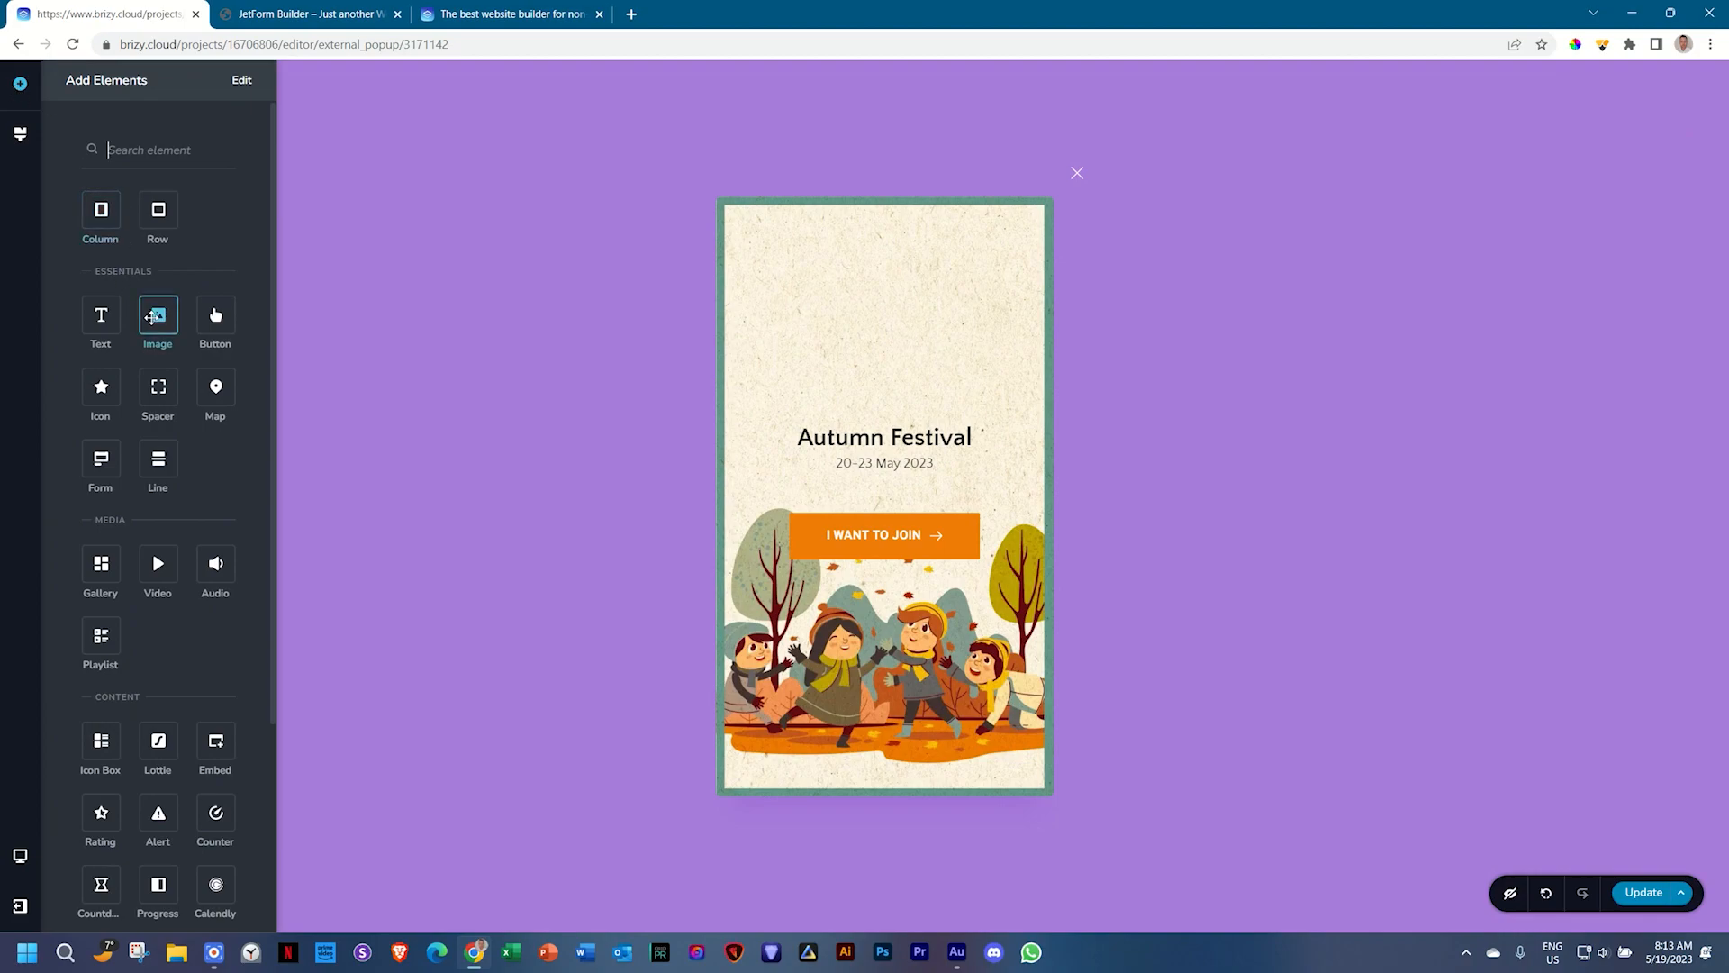
pyautogui.moveTo(159, 386); pyautogui.dragTo(882, 784)
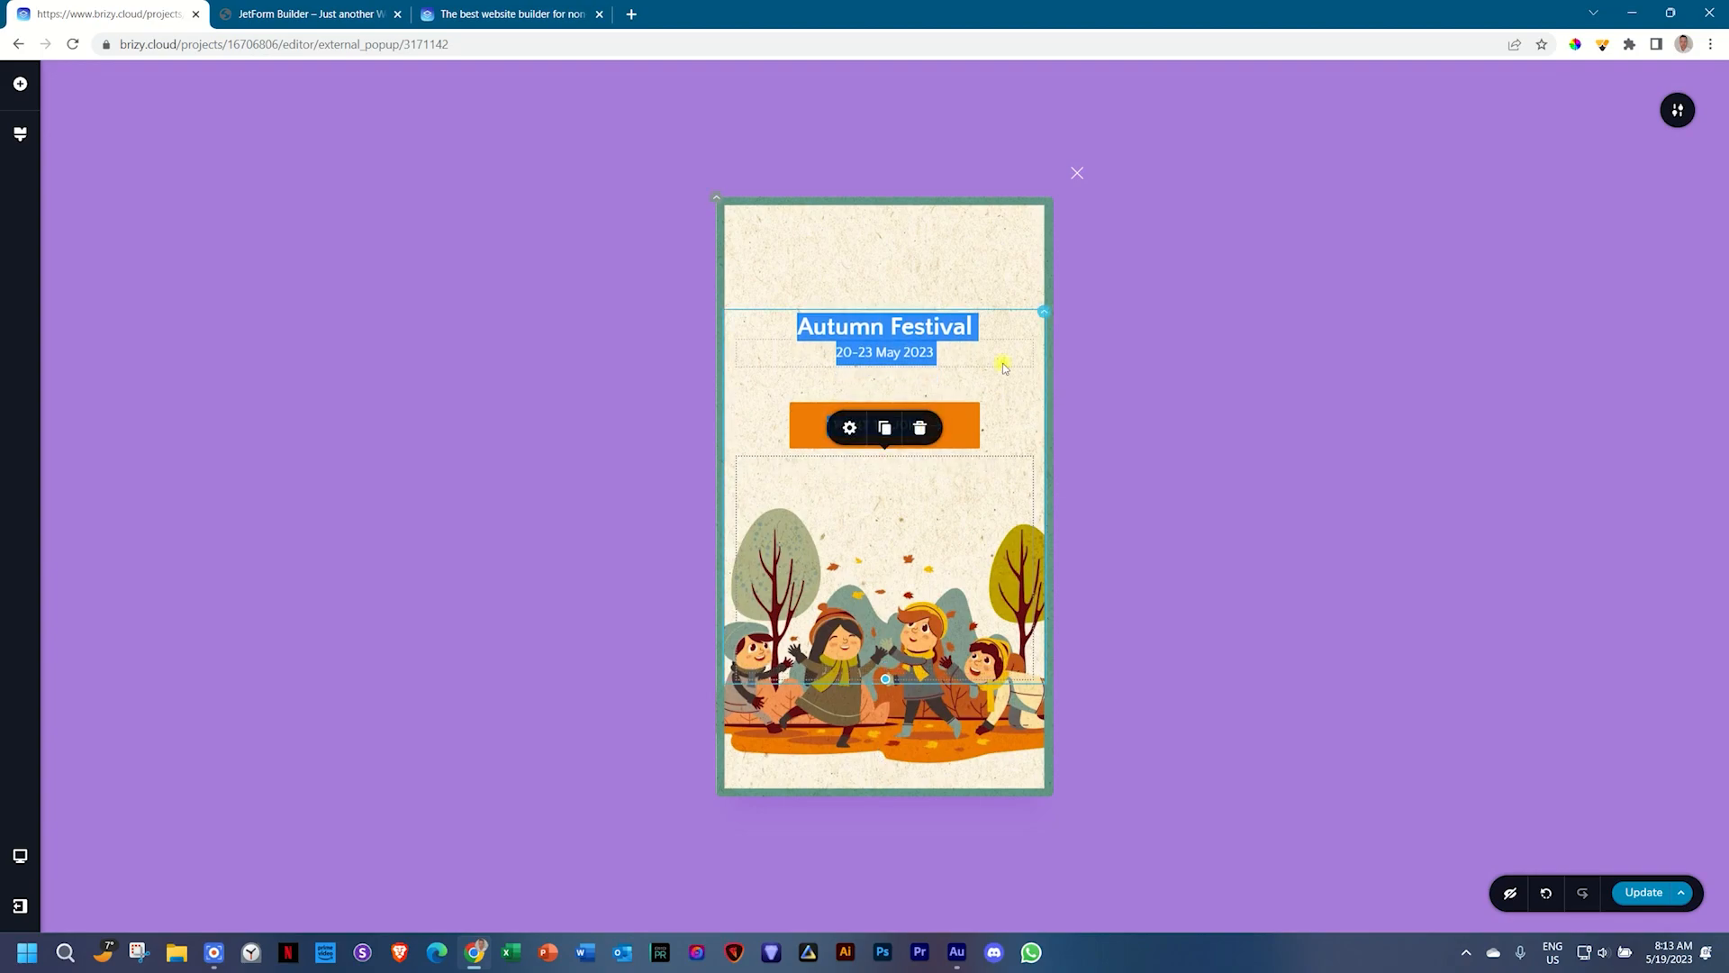
pyautogui.click(1003, 365)
pyautogui.click(1014, 495)
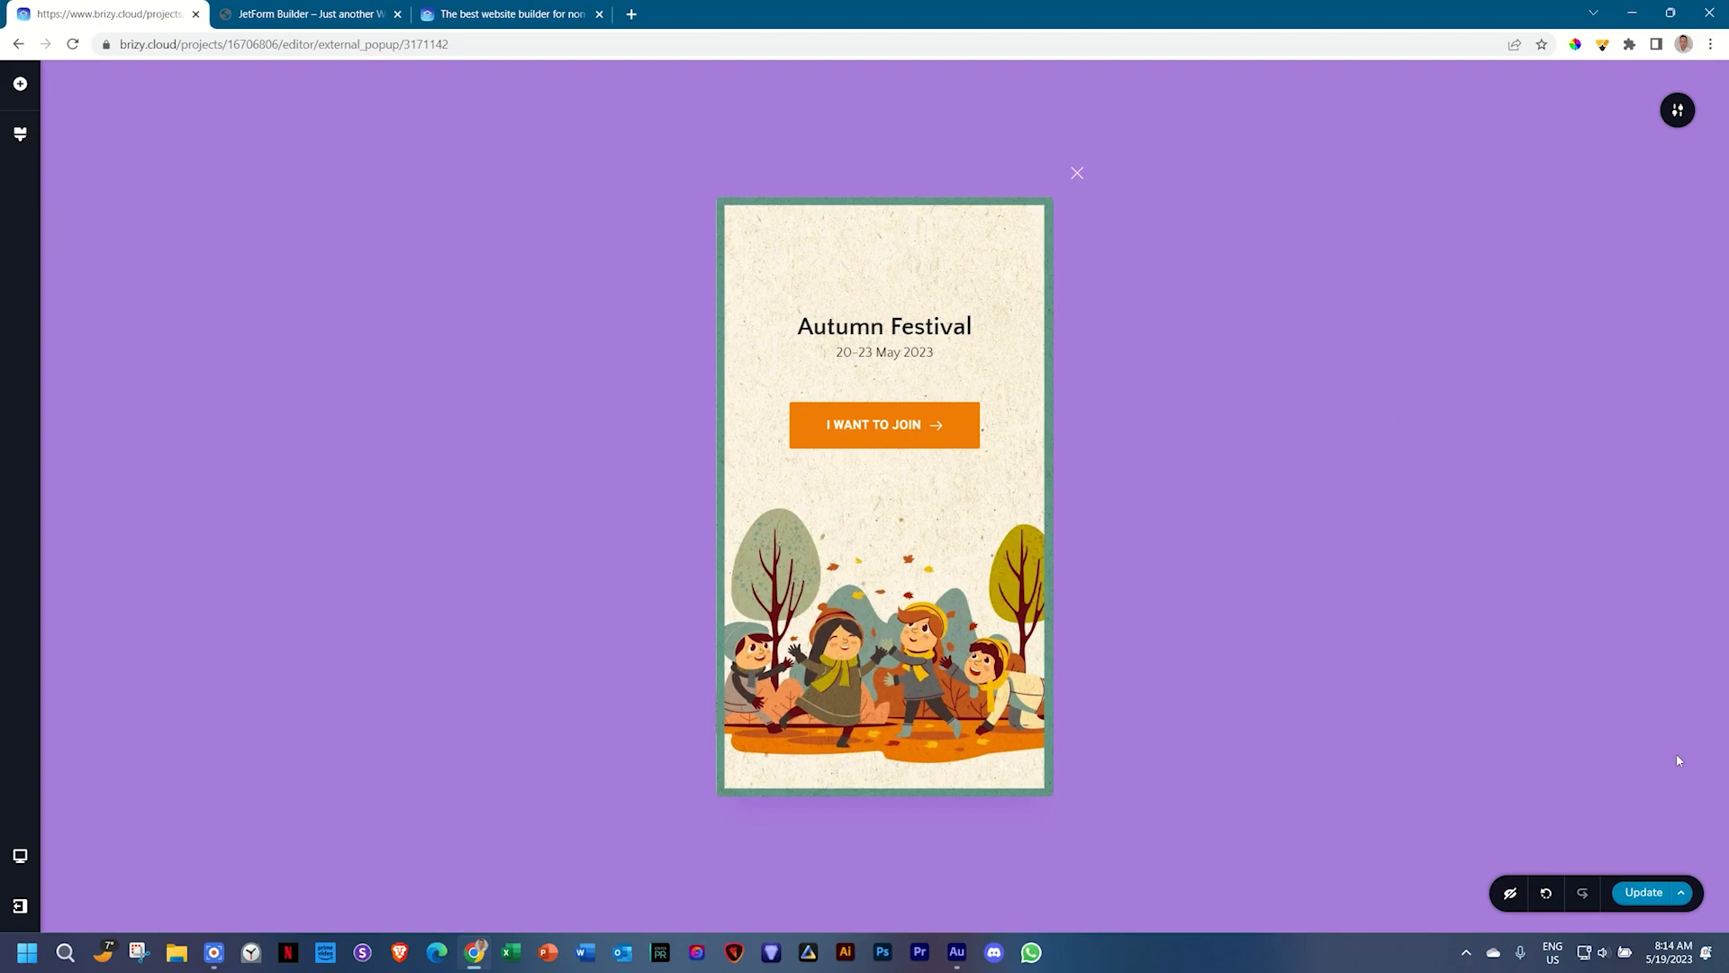
pyautogui.click(1638, 894)
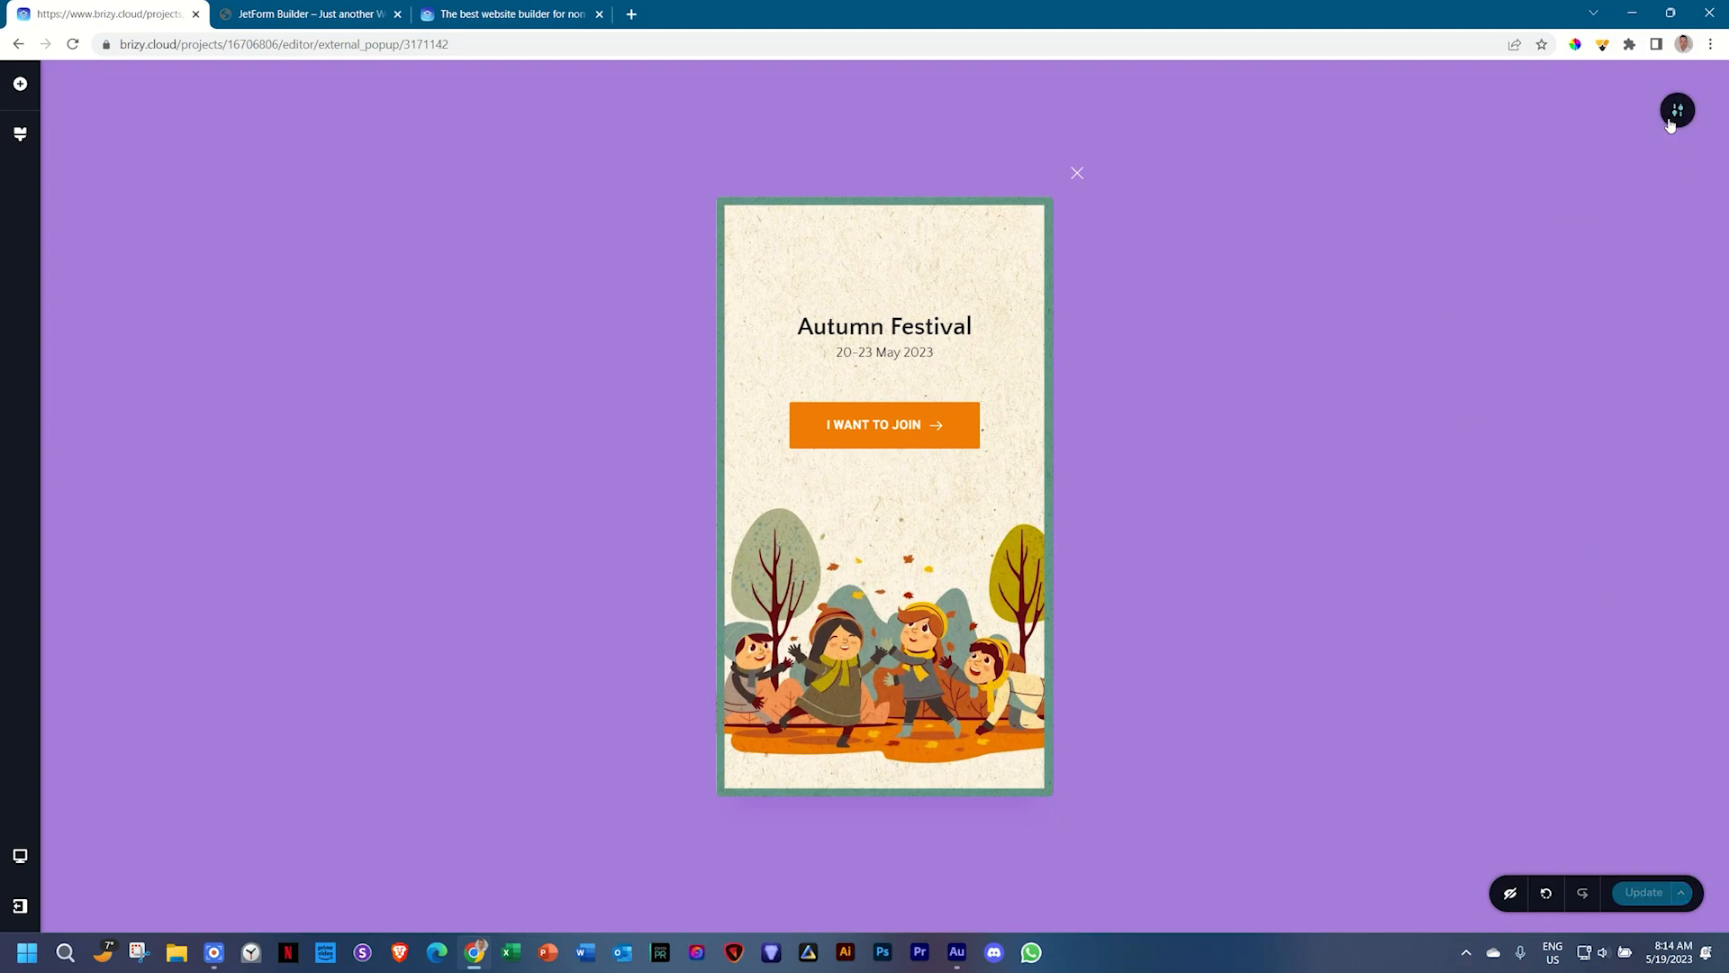
# Step: Colour the overlay behind the popup orange #f17c08, sampled from the button, and slightly reduce its opacity
pyautogui.click(1670, 121)
pyautogui.click(1496, 110)
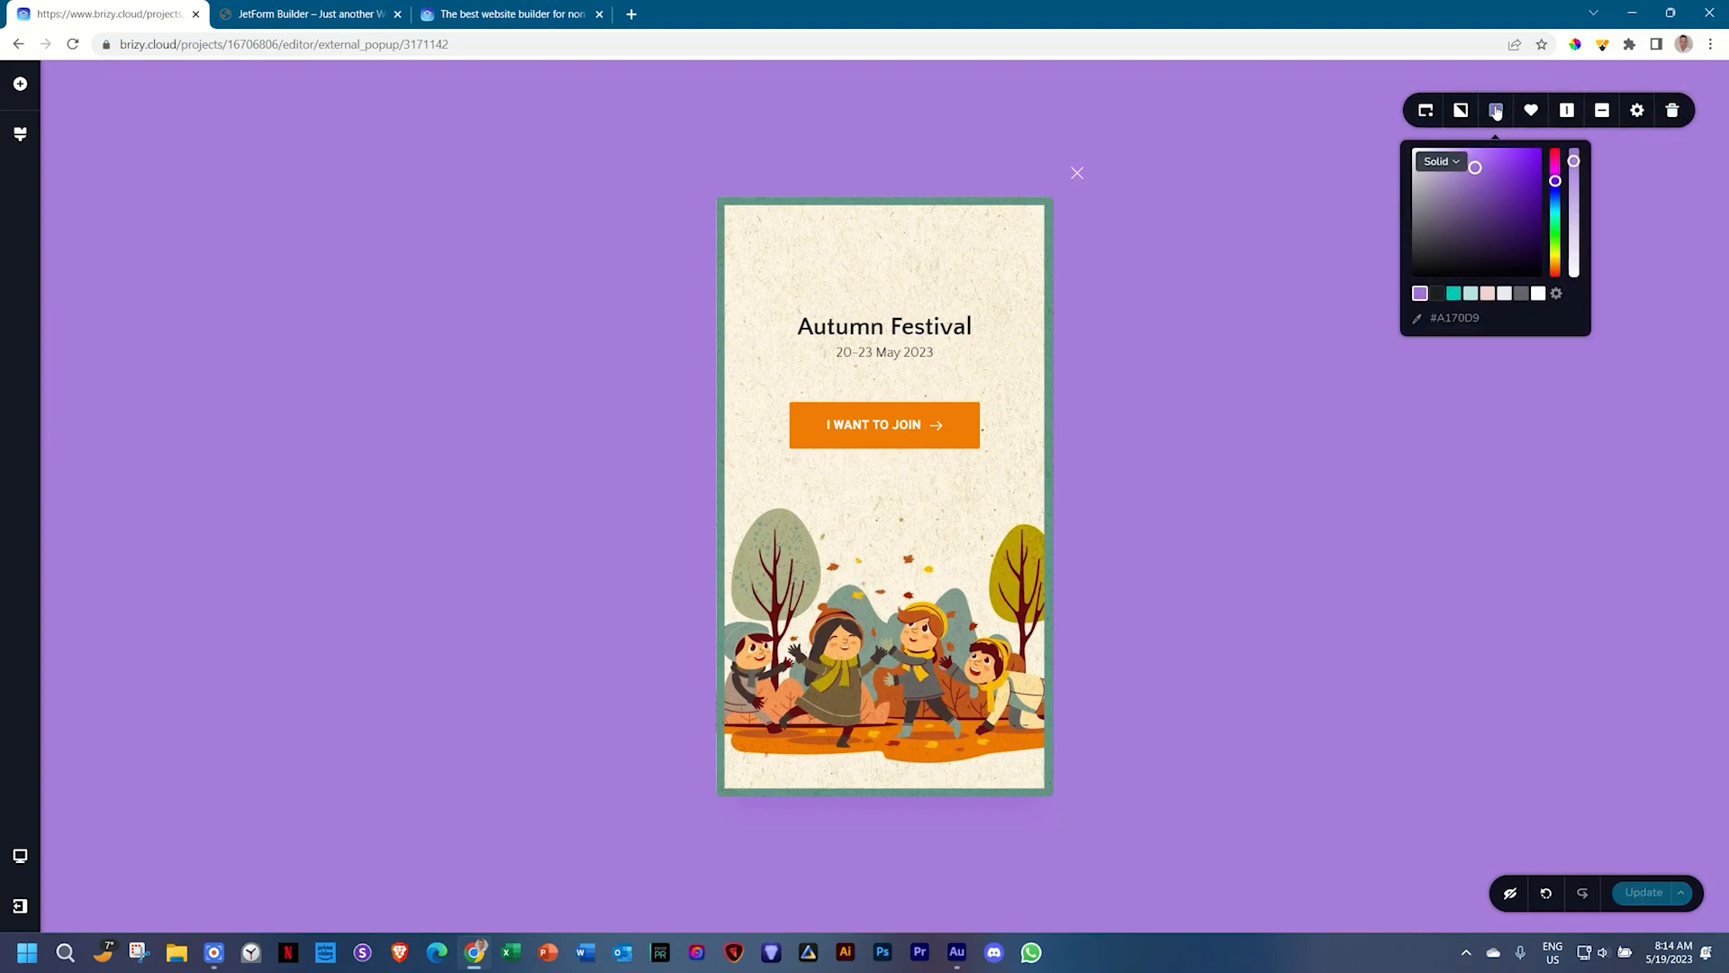
pyautogui.click(1417, 320)
pyautogui.click(959, 419)
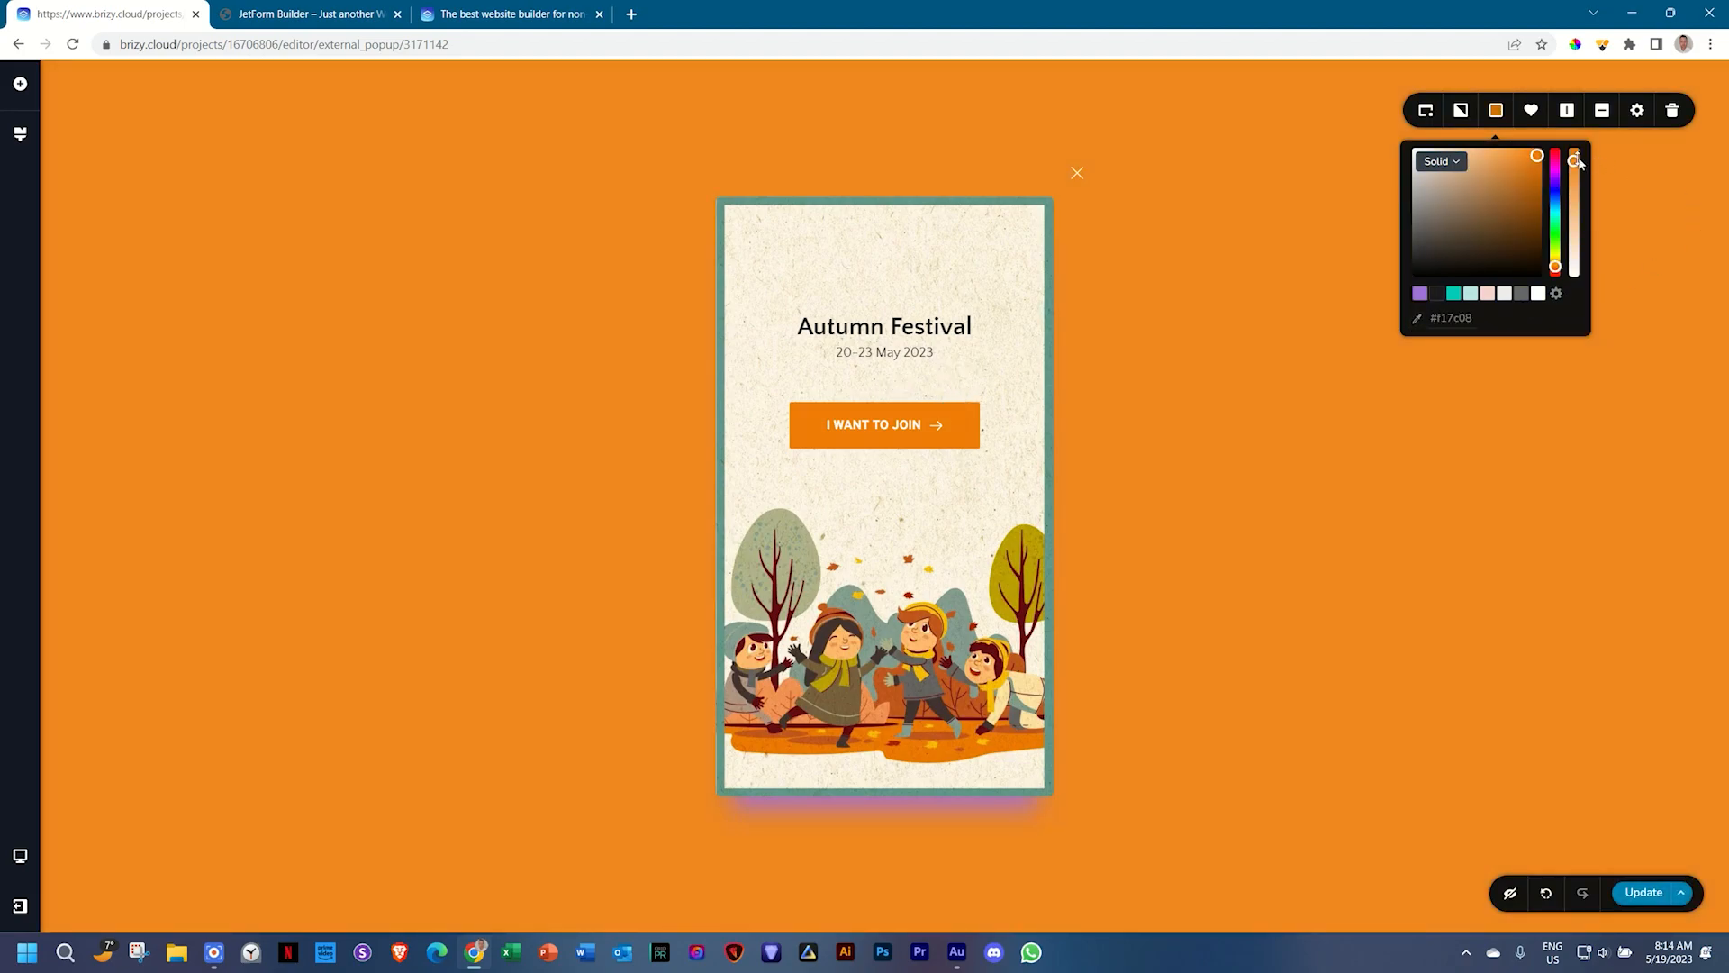
pyautogui.moveTo(1577, 160); pyautogui.dragTo(1575, 169)
pyautogui.click(1251, 456)
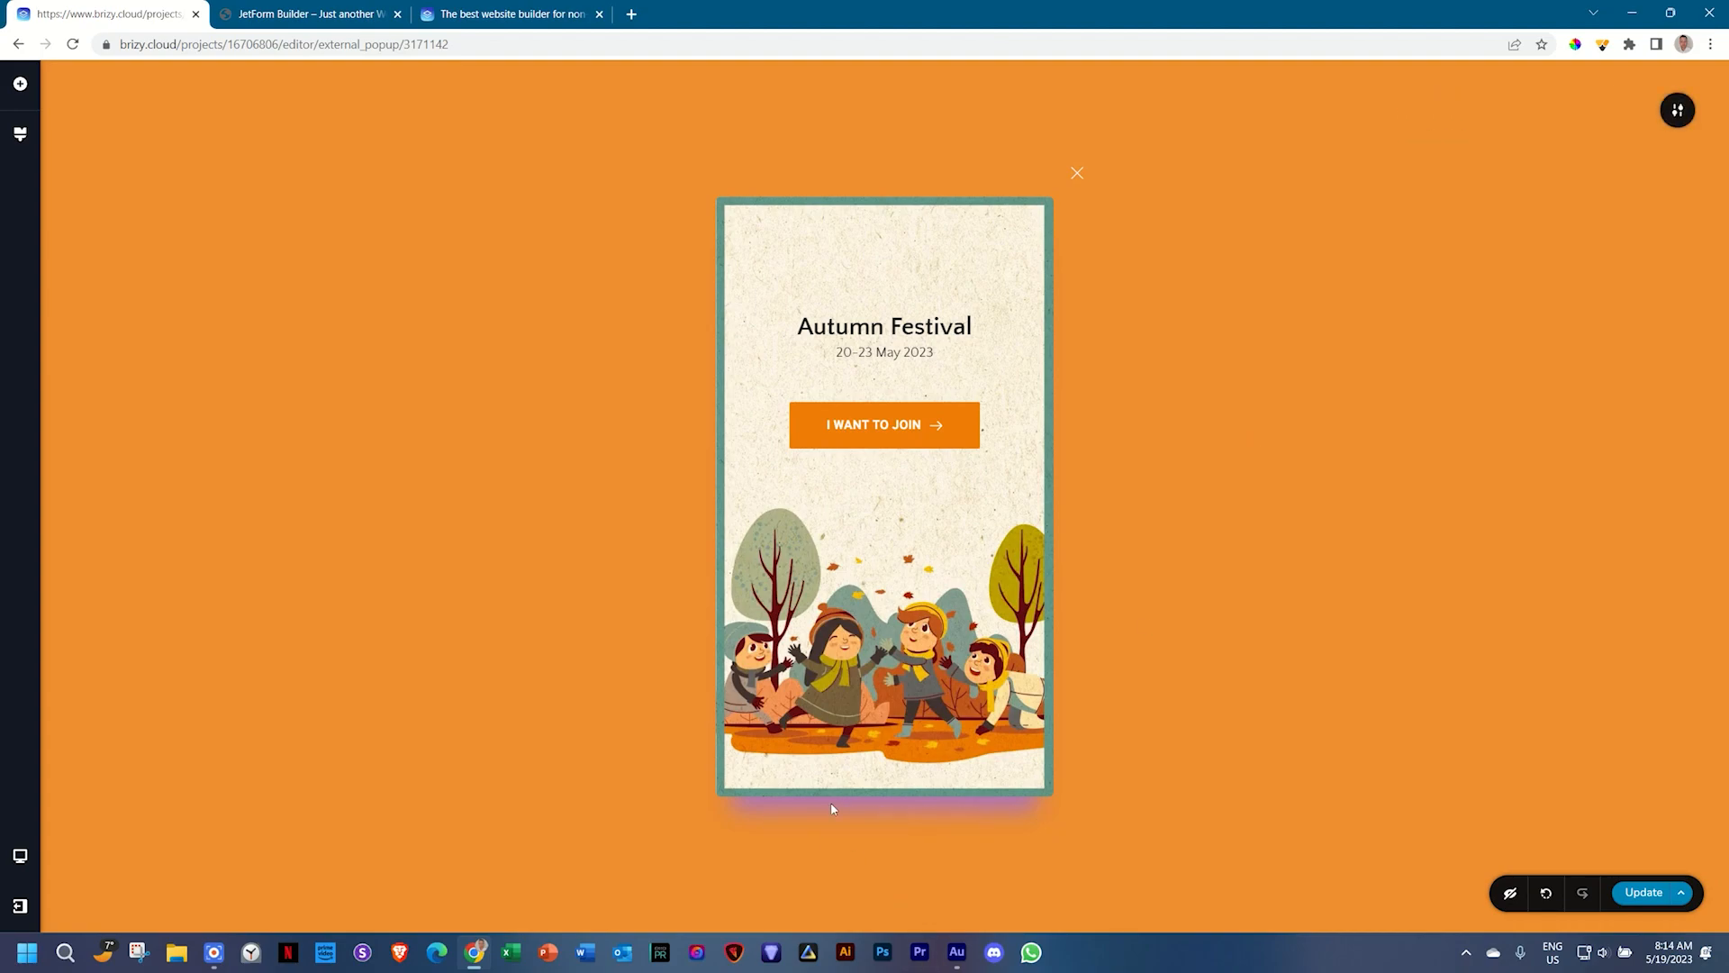
# Step: Change the popup block's outset shadow to the near-black palette colour
pyautogui.click(717, 199)
pyautogui.click(717, 241)
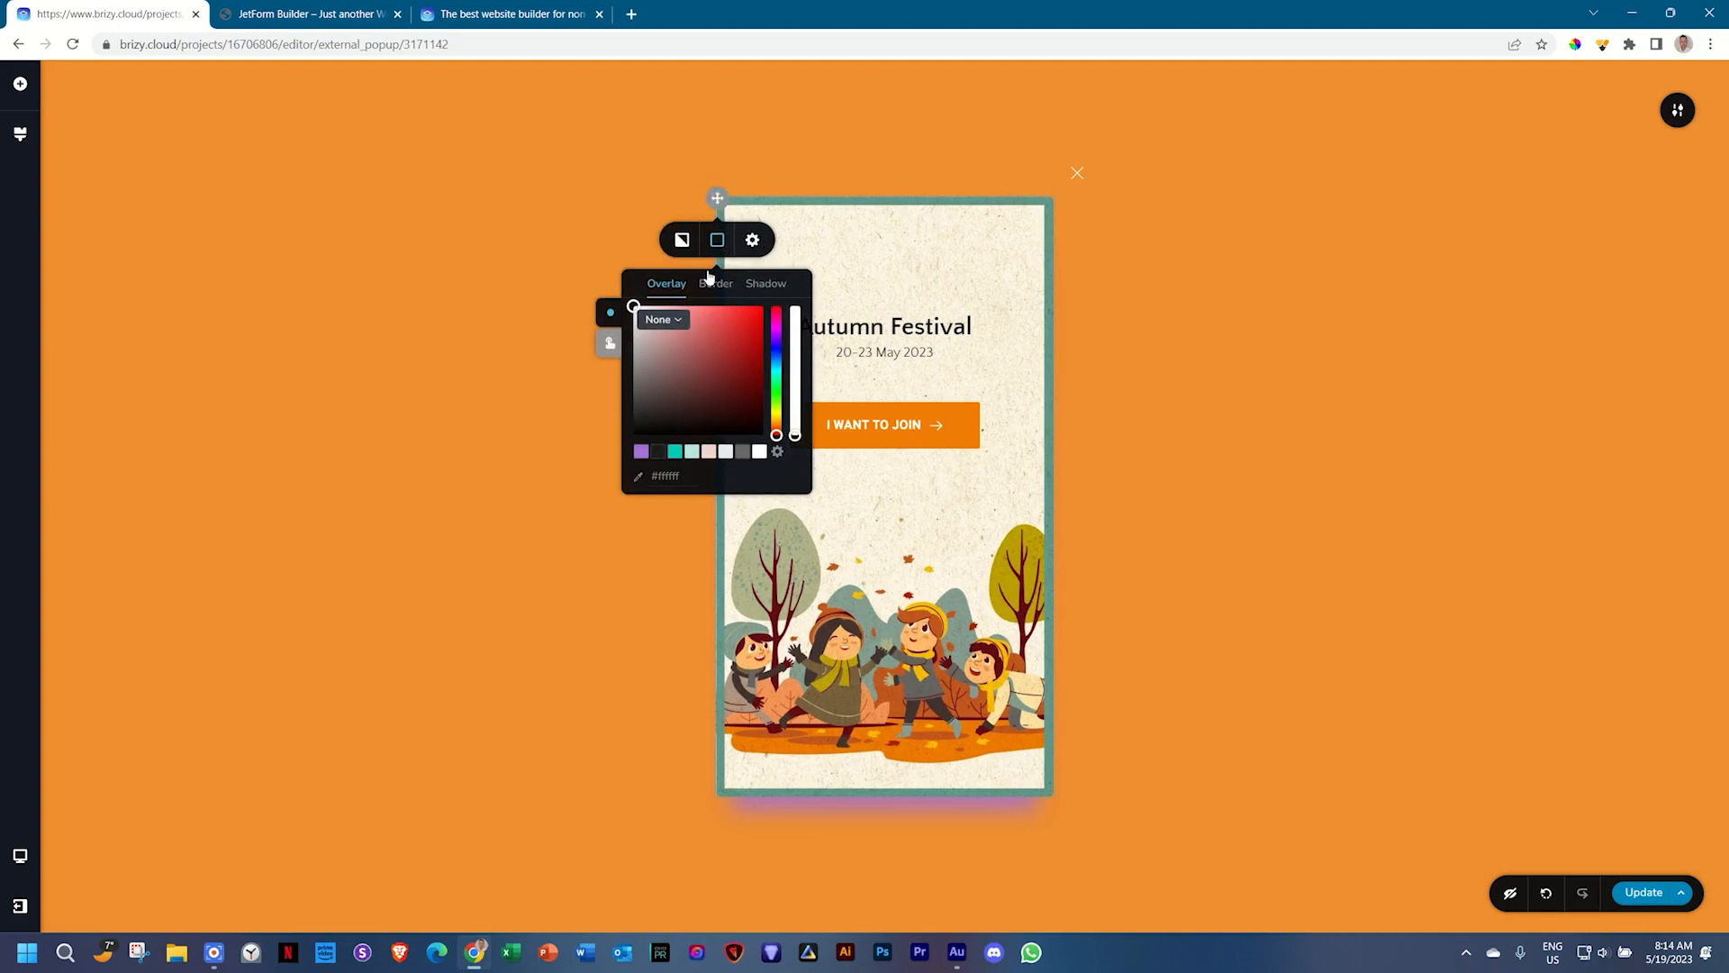
pyautogui.click(765, 283)
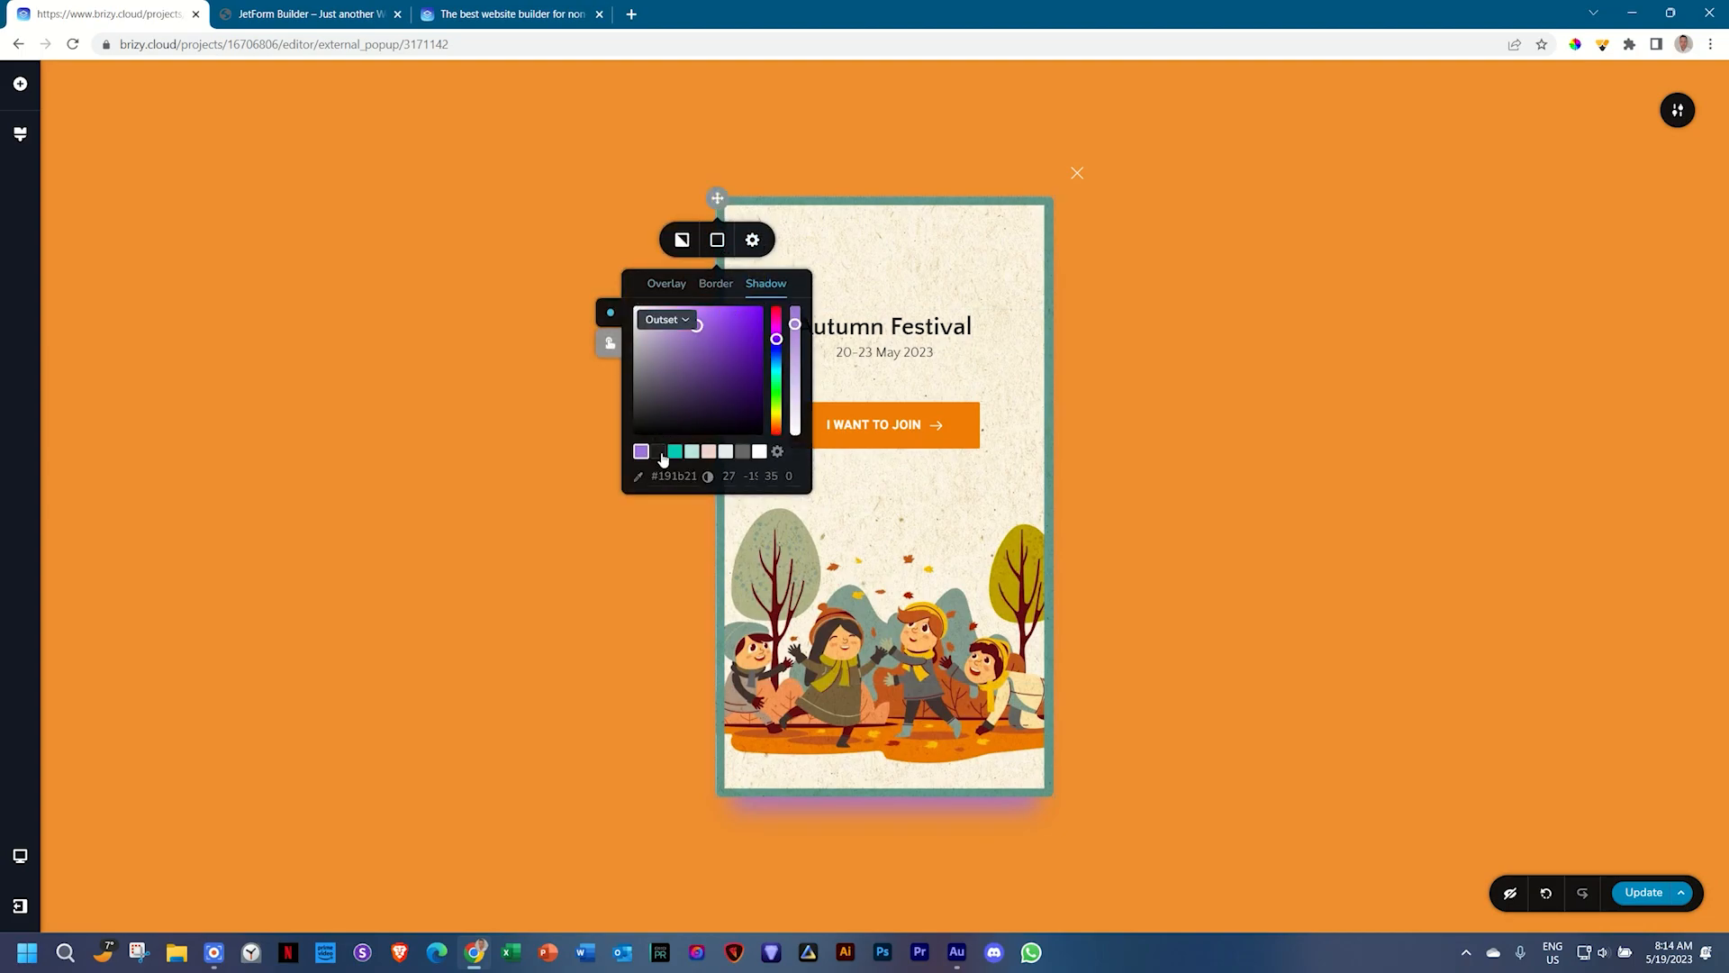
pyautogui.click(658, 450)
pyautogui.click(1341, 533)
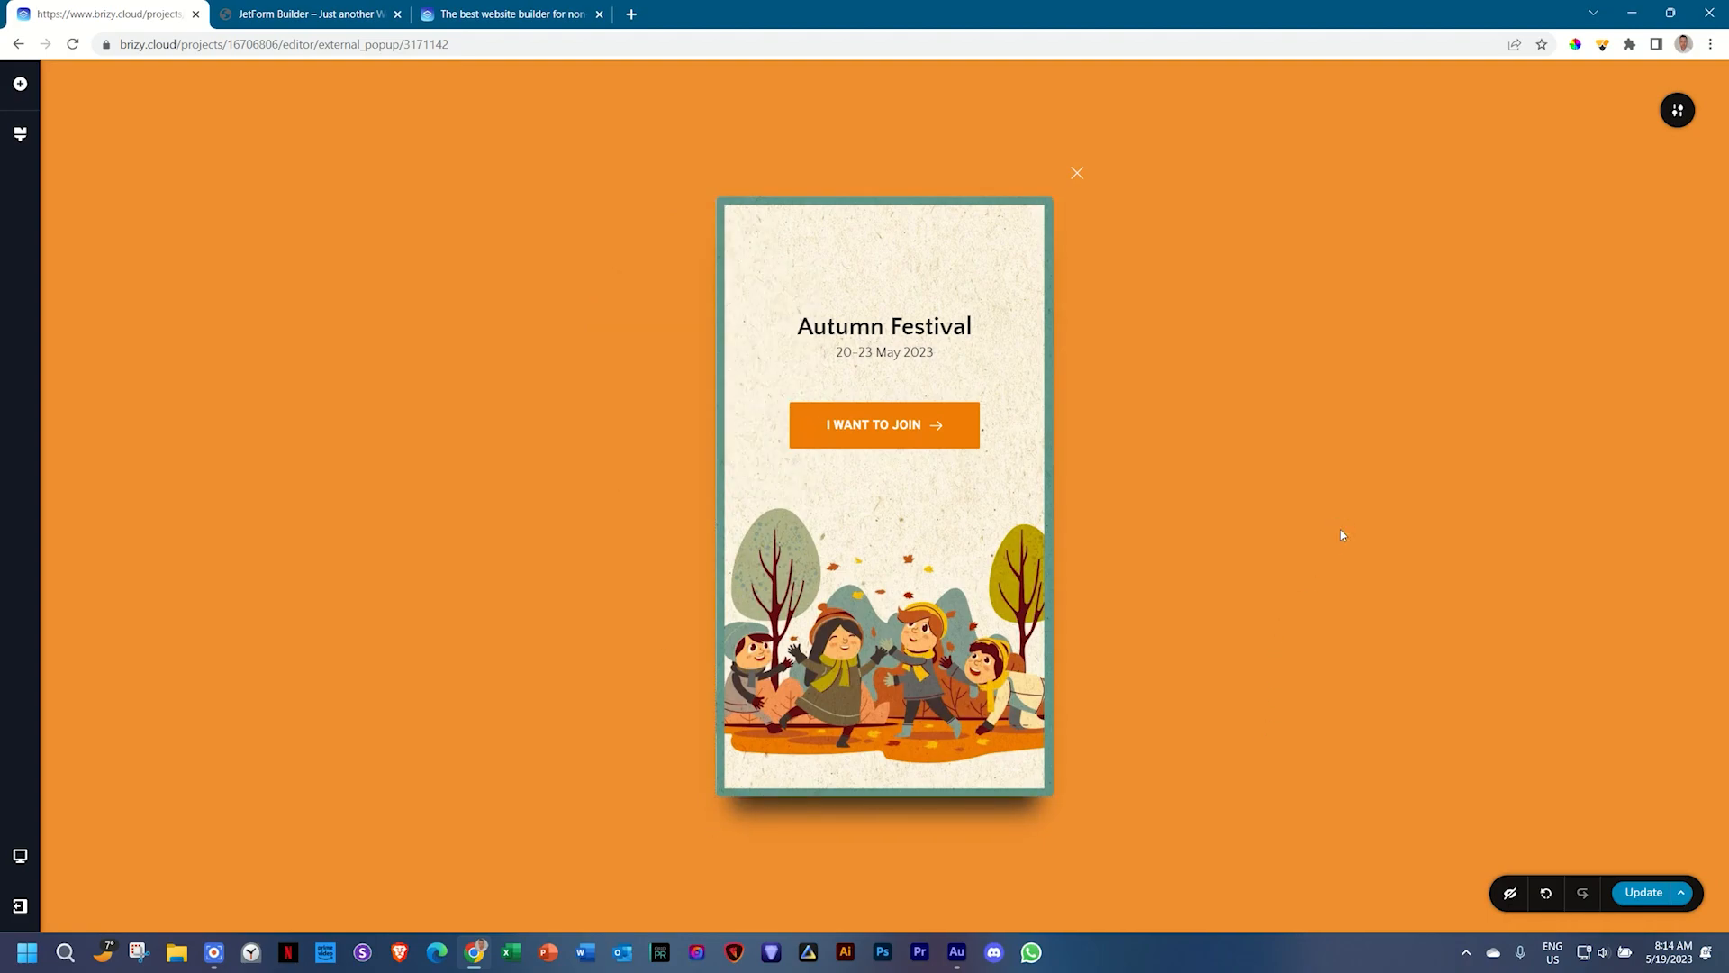
# Step: Set the popup's close icon size to 32
pyautogui.click(1077, 172)
pyautogui.click(1006, 209)
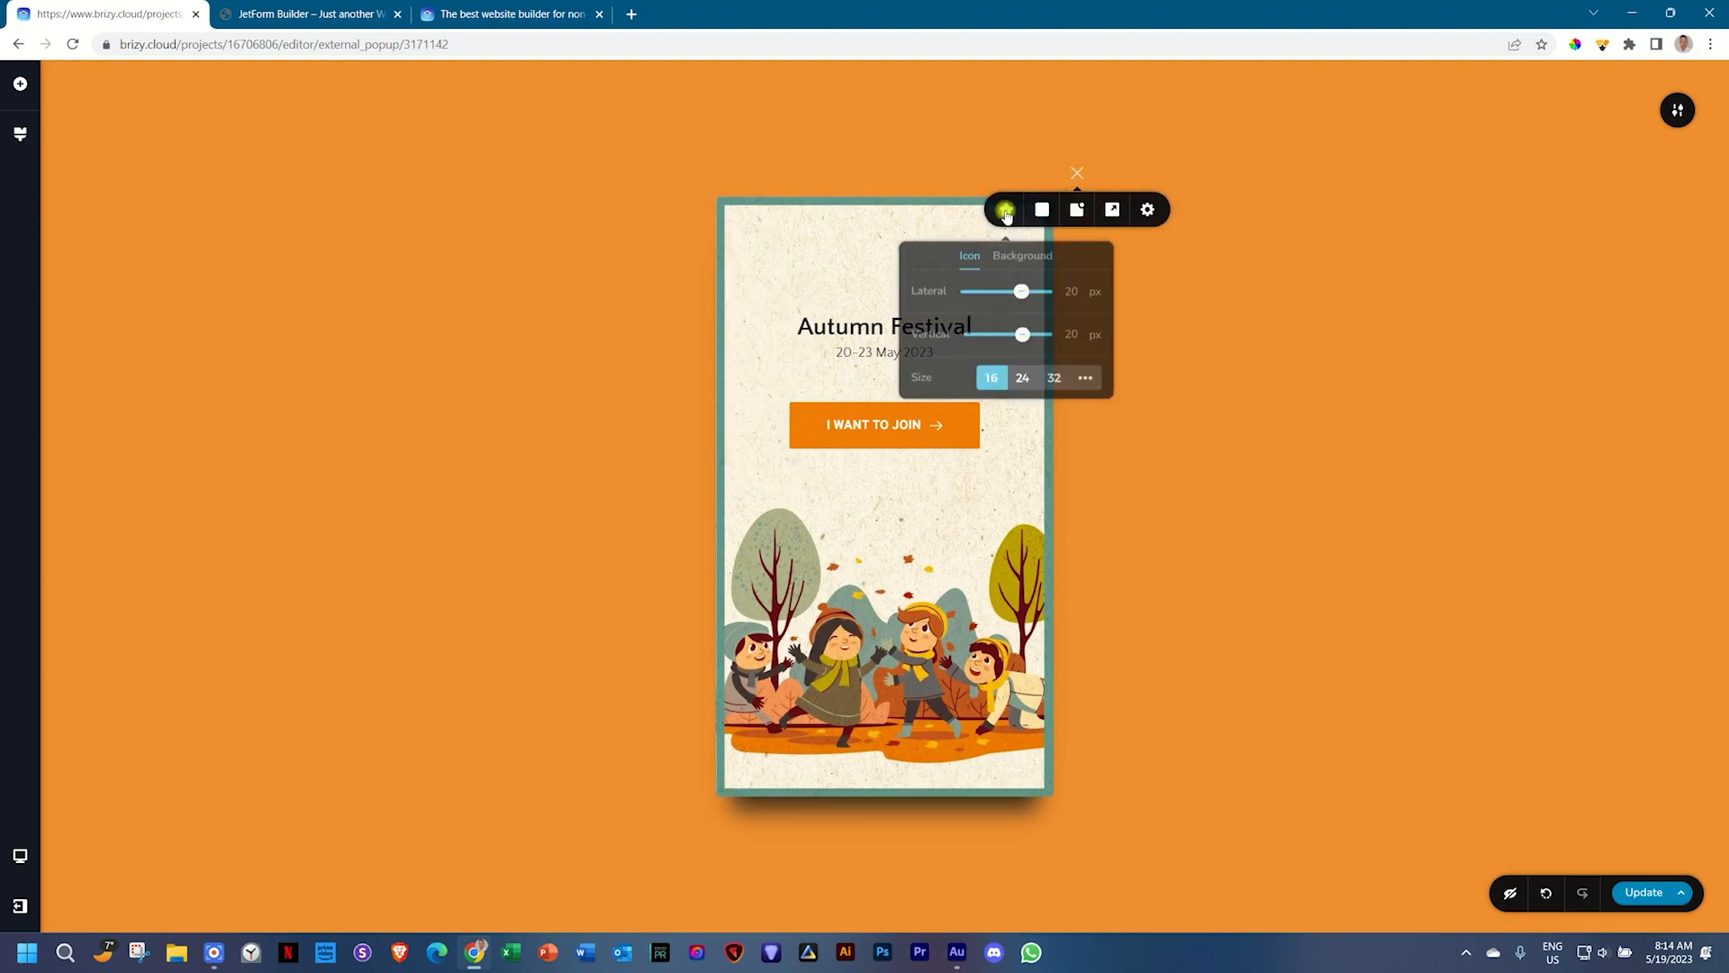
pyautogui.click(1024, 378)
pyautogui.click(1062, 379)
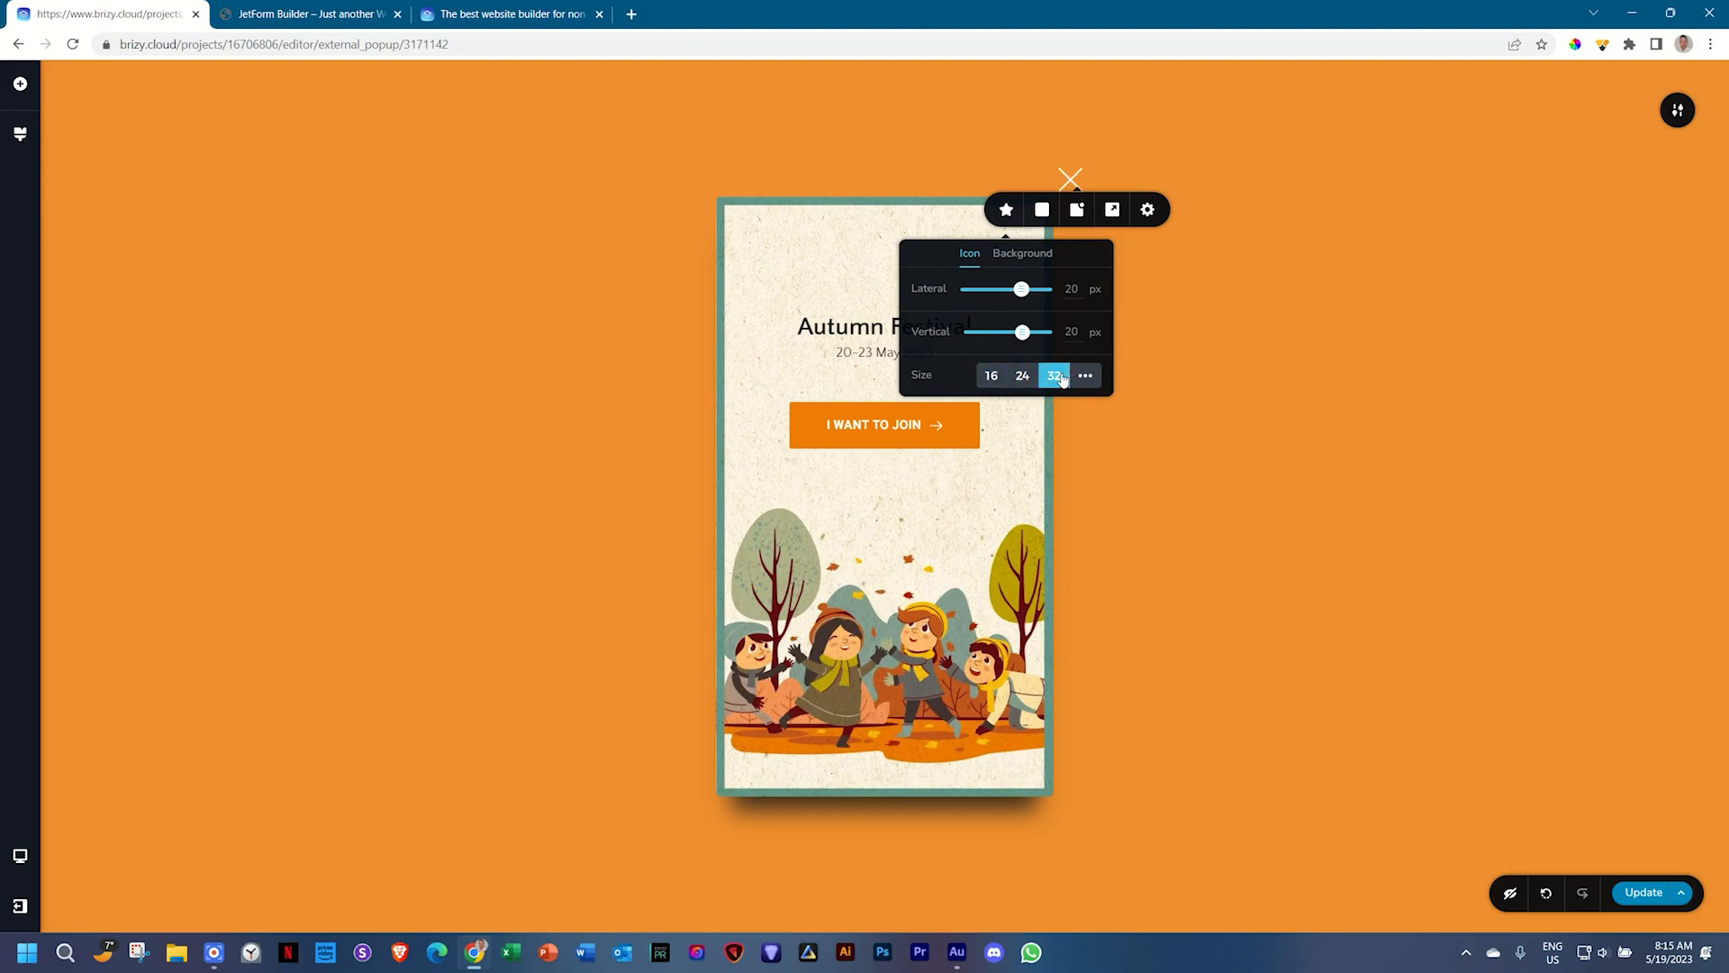
# Step: Give the close icon a rounded background with size 12 px and colour #1C1C1C
pyautogui.click(1044, 259)
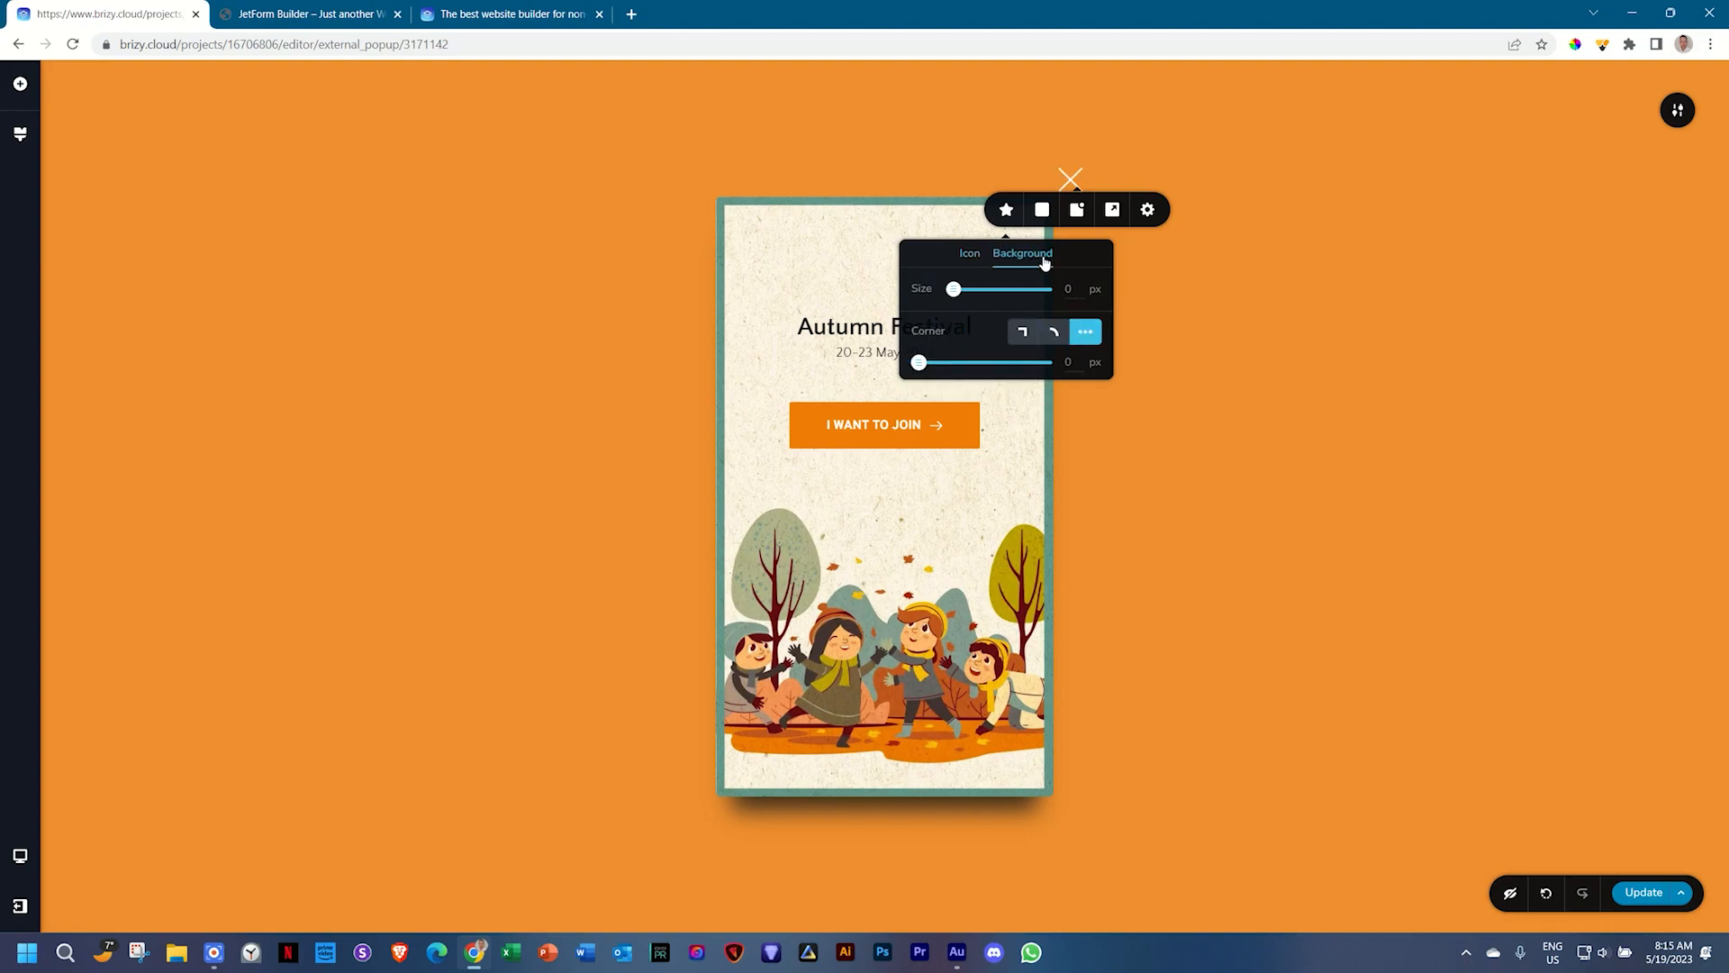
pyautogui.click(1053, 332)
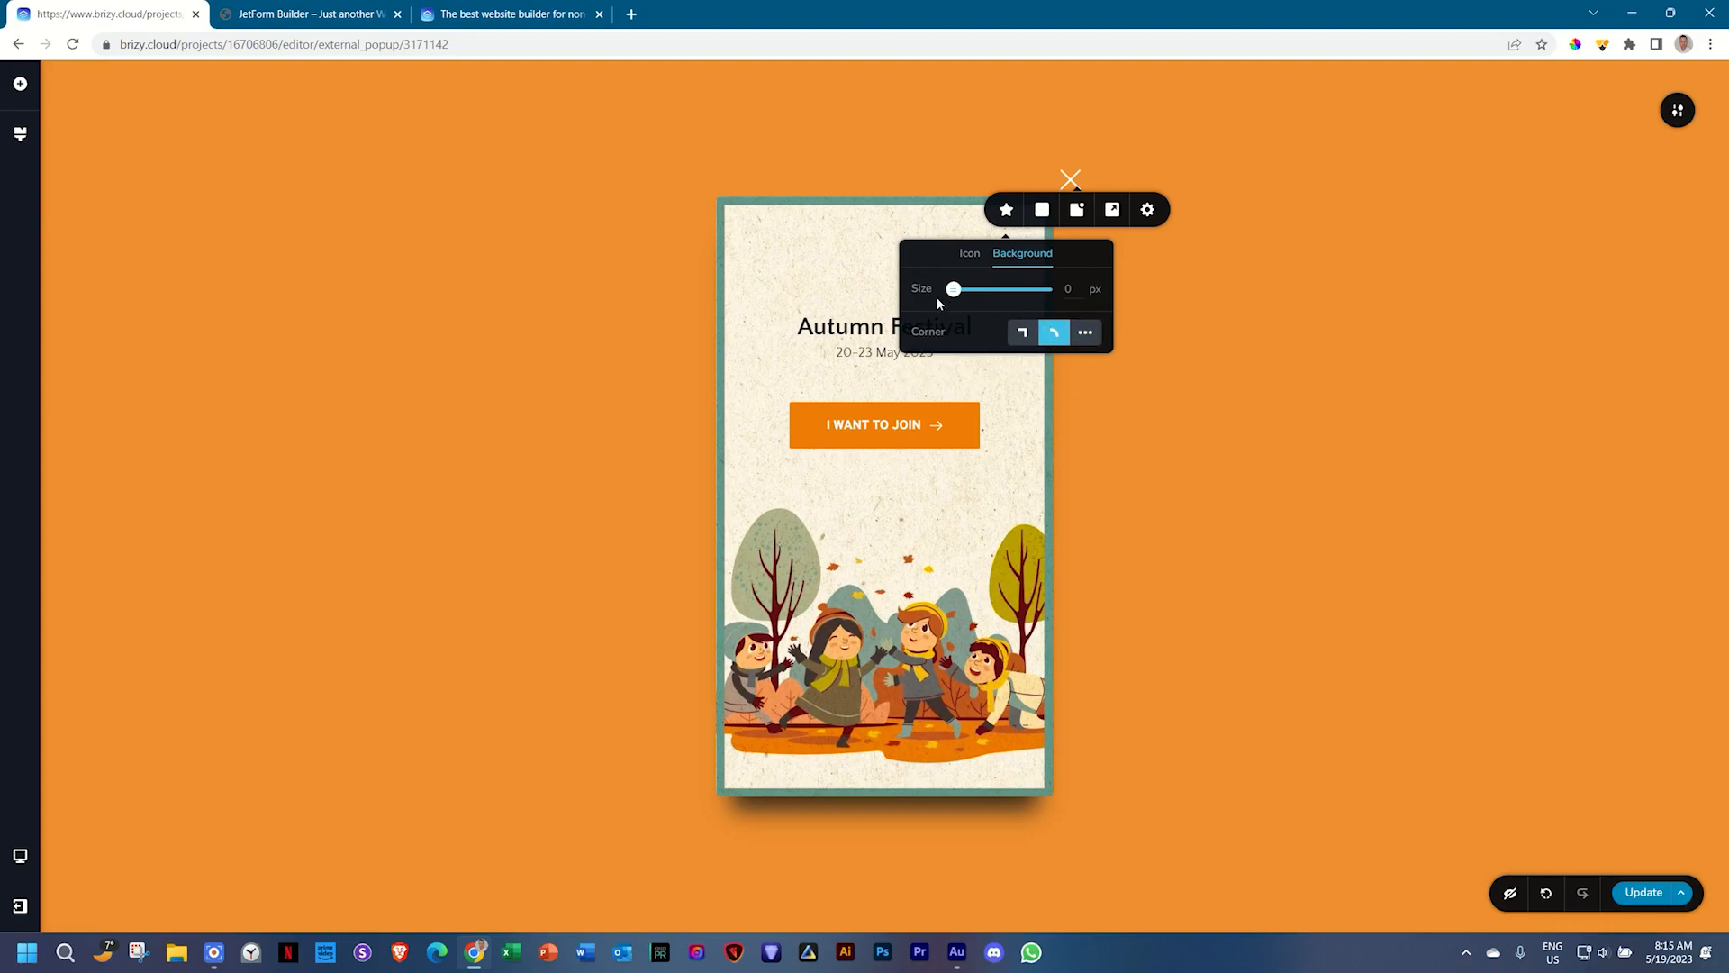
pyautogui.moveTo(954, 299); pyautogui.dragTo(990, 290)
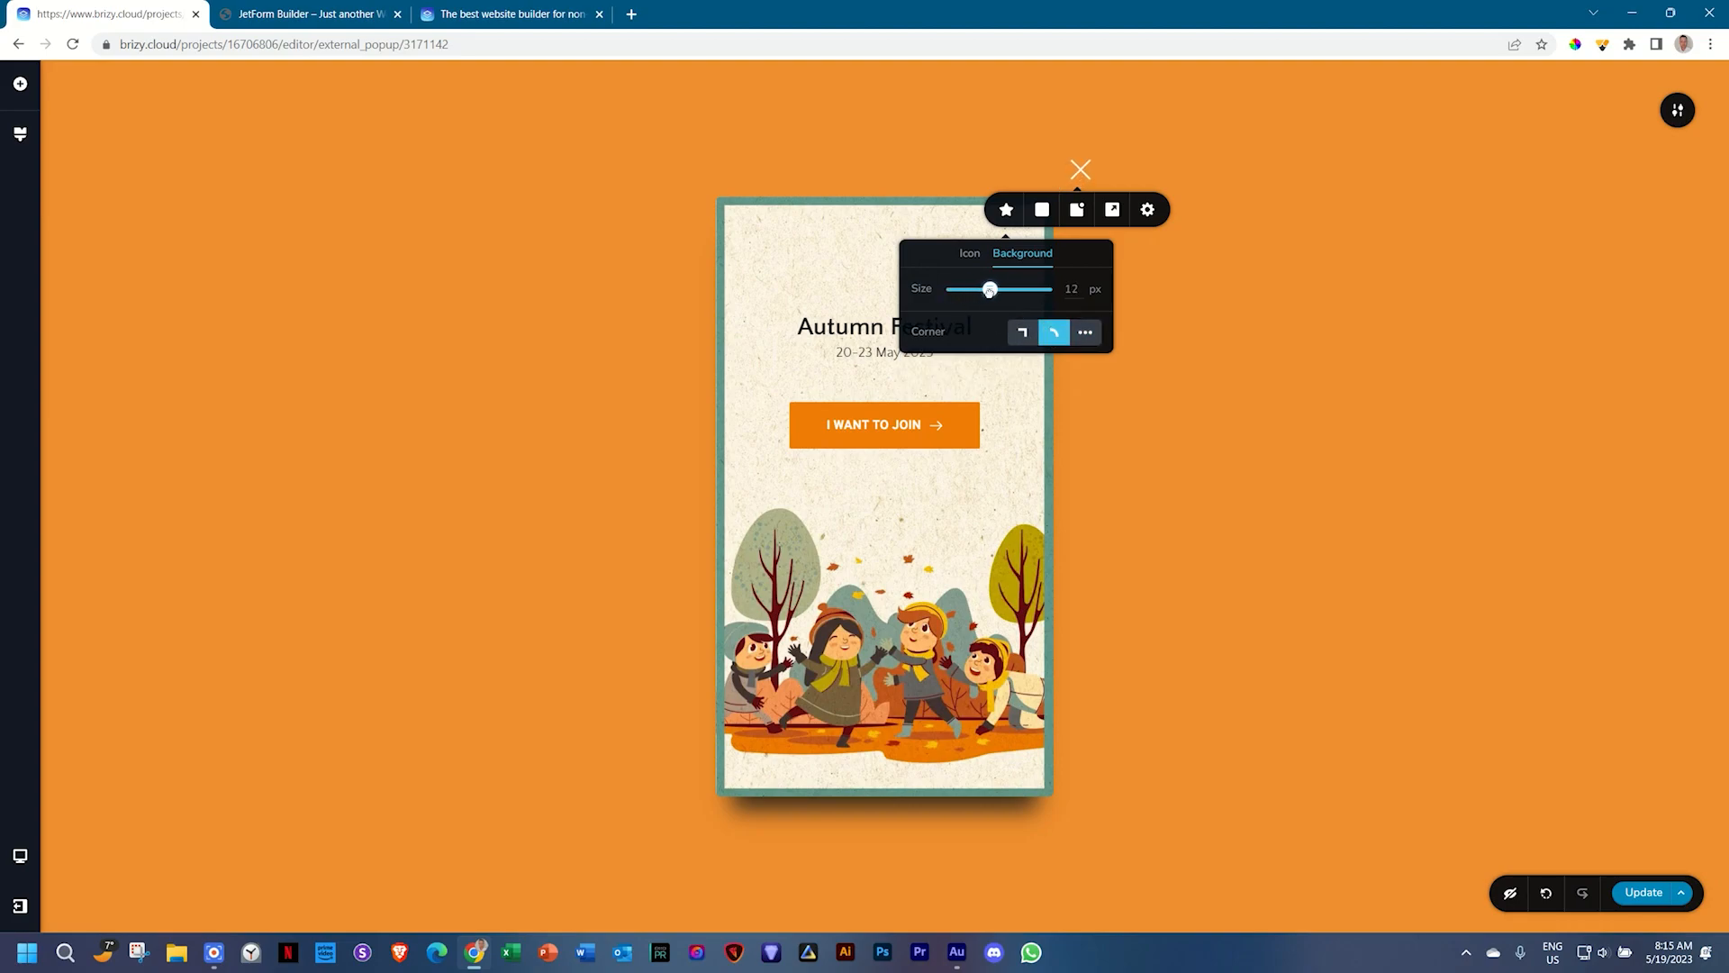
pyautogui.click(1043, 216)
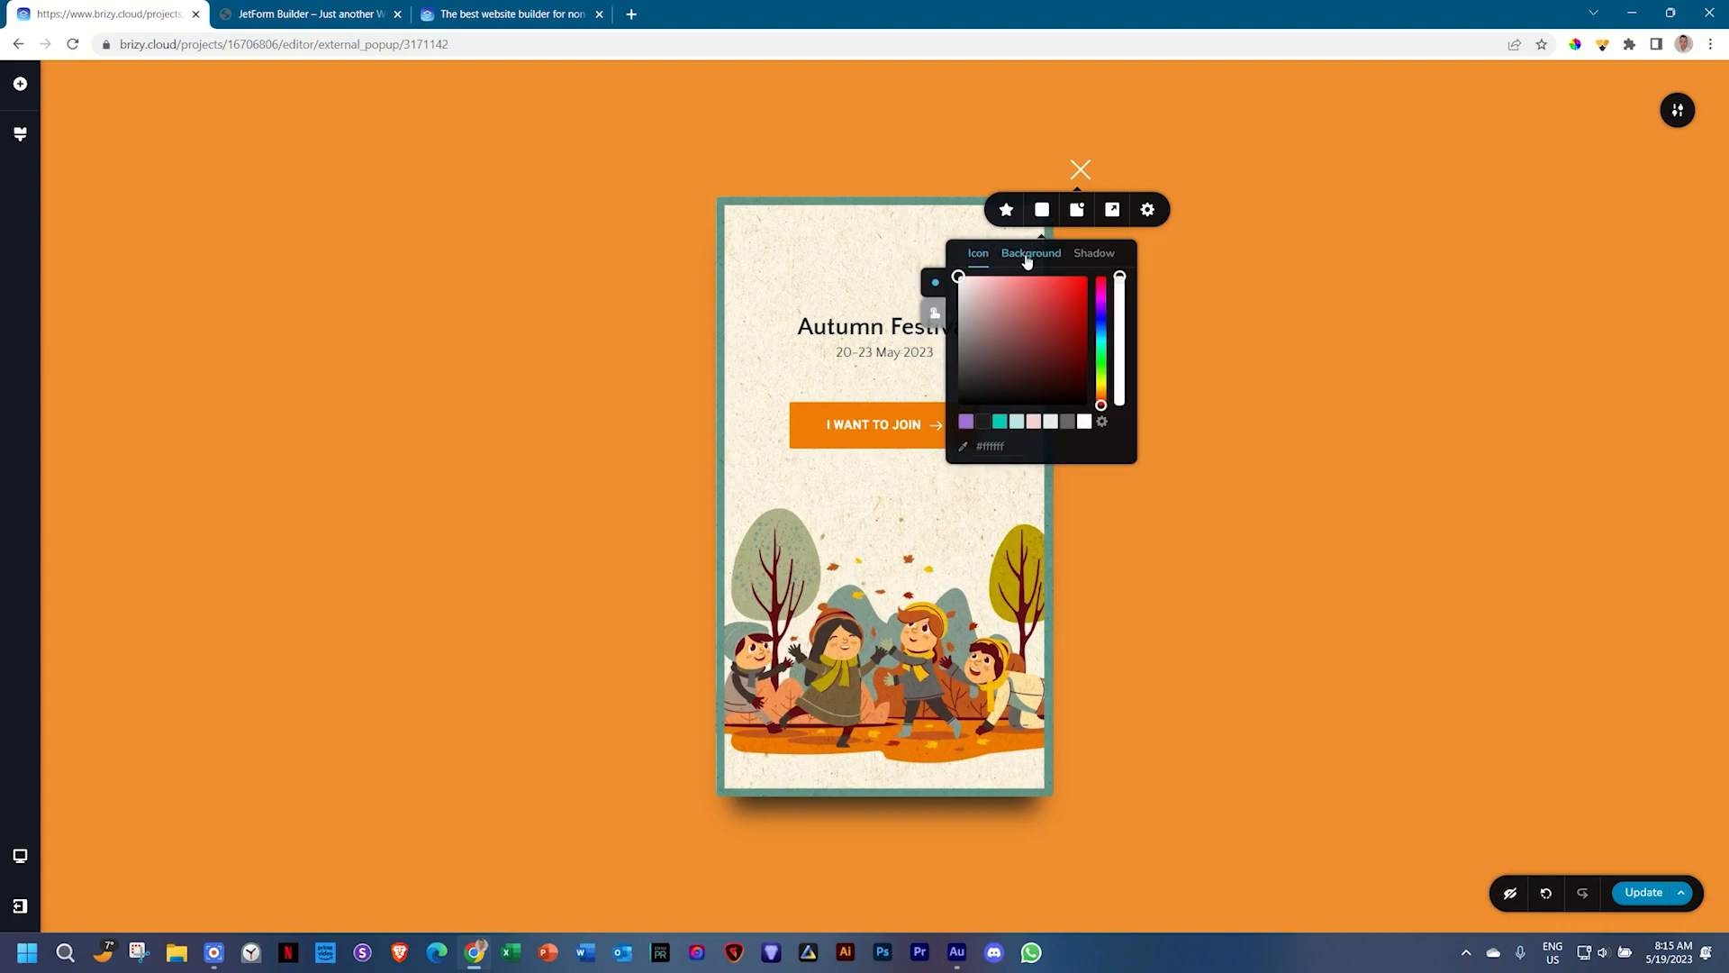
pyautogui.click(1026, 256)
pyautogui.click(982, 421)
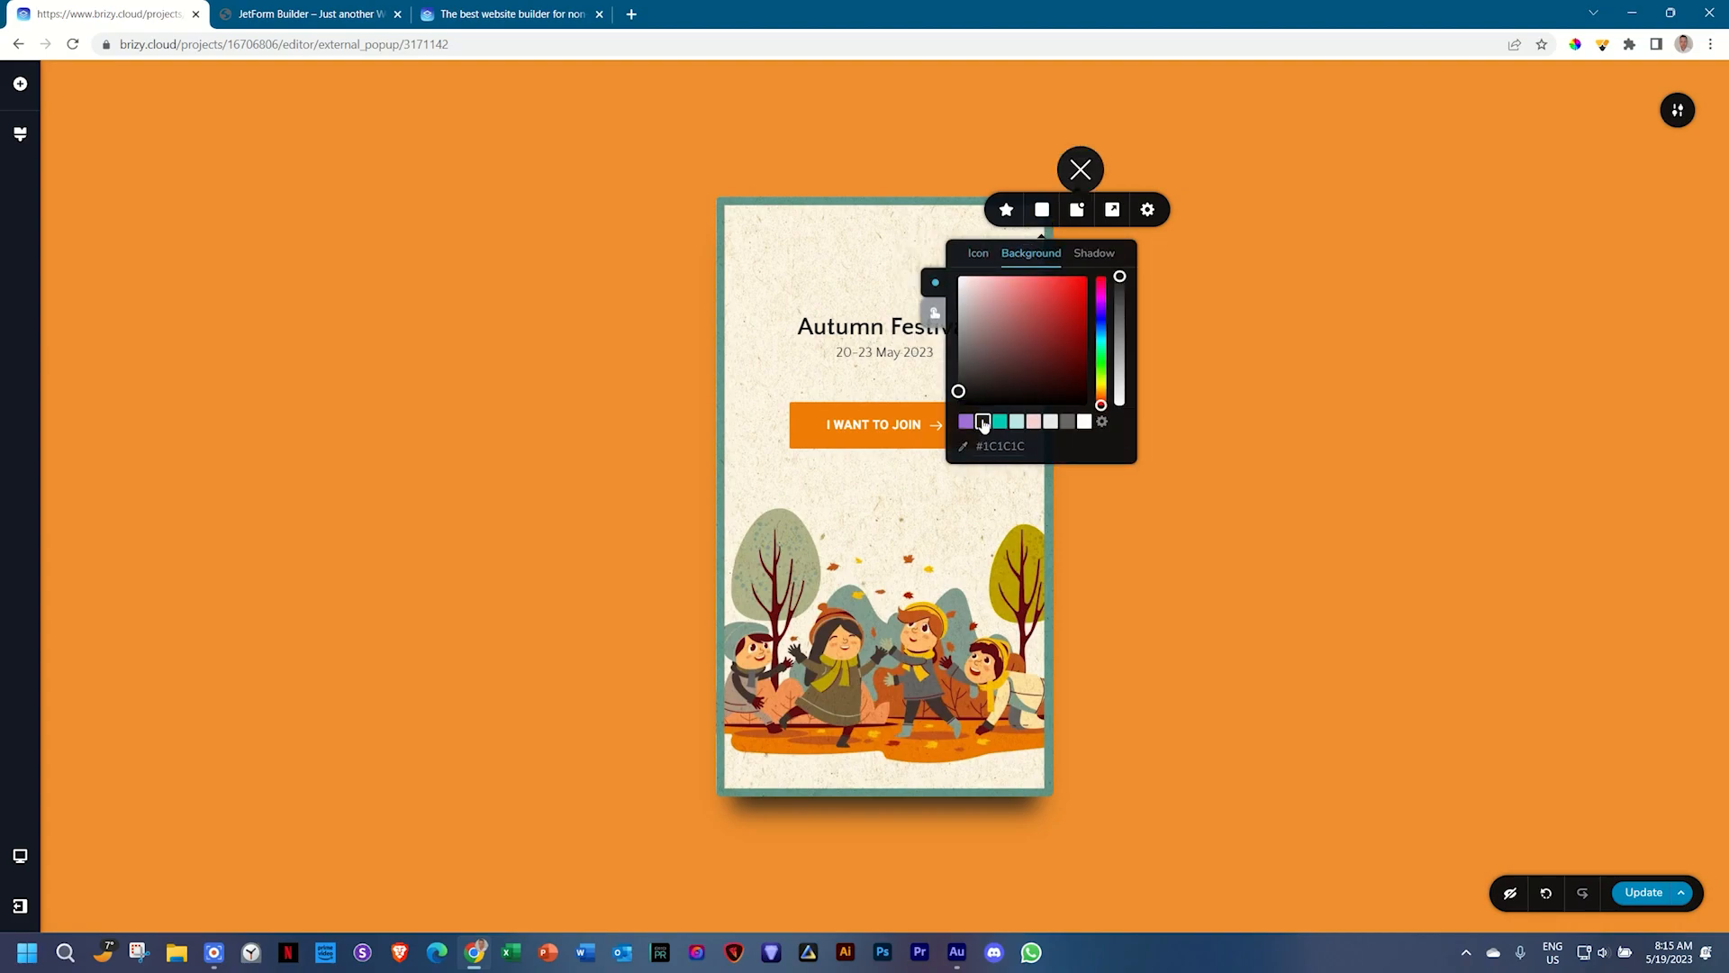
pyautogui.click(1235, 337)
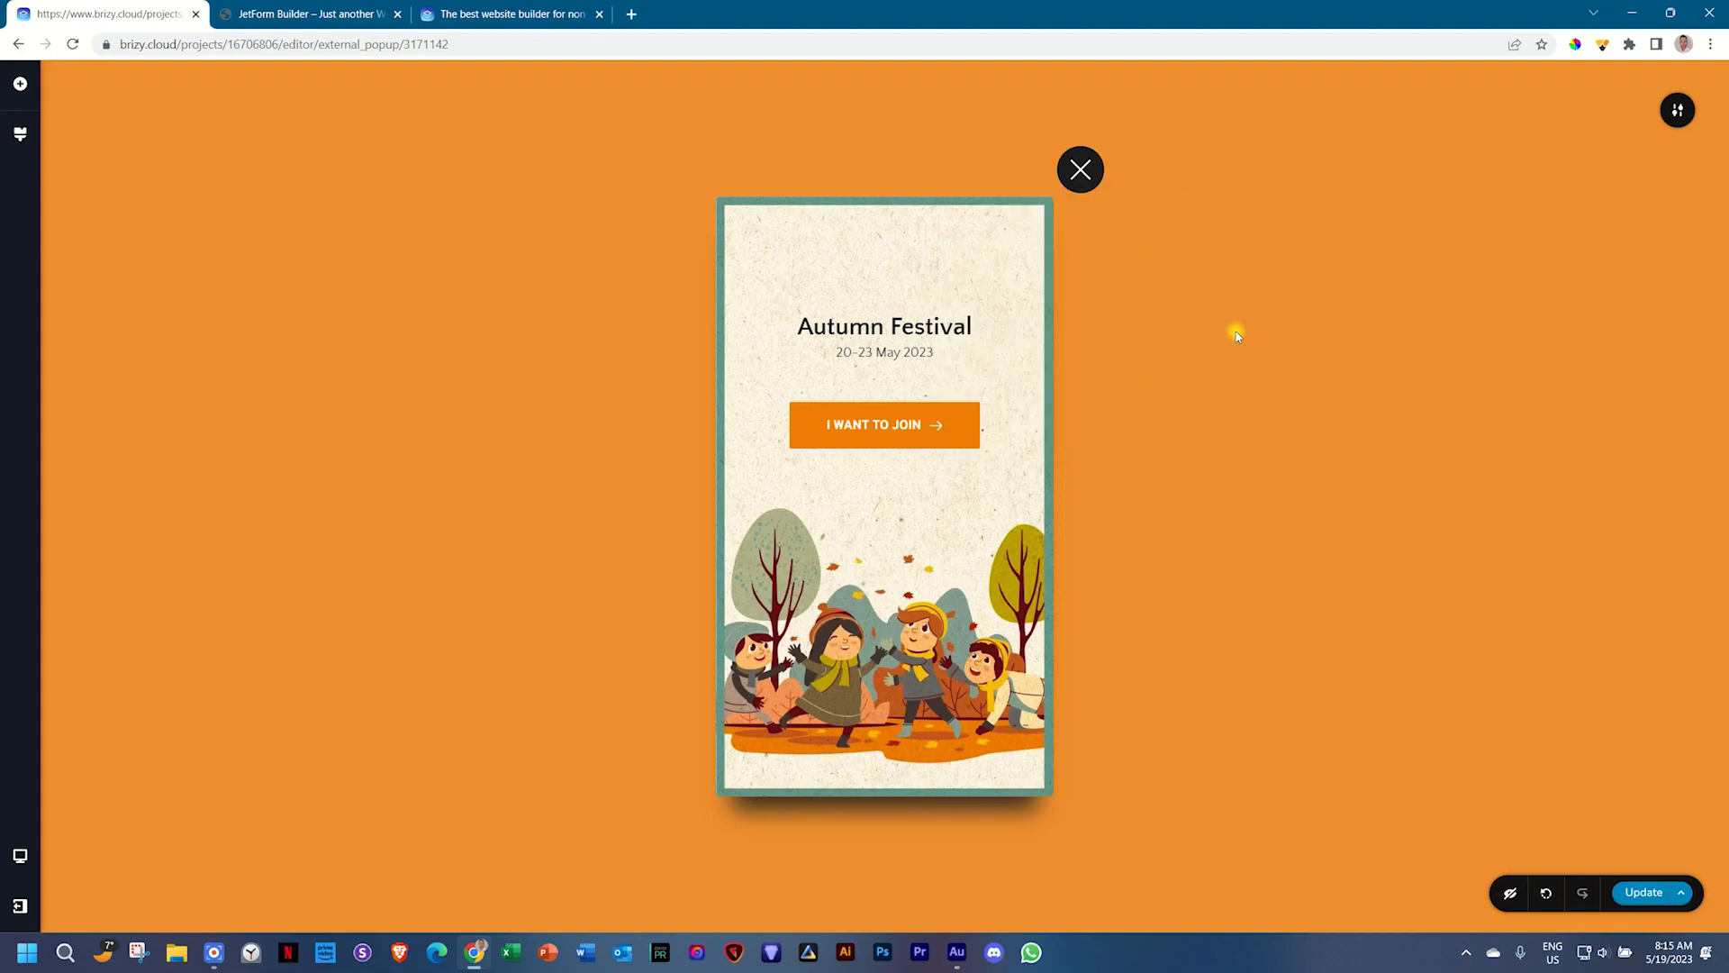
# Step: Try the close icon inside and outside the popup and at each corner, returning it to the outside top-right corner
pyautogui.click(1078, 166)
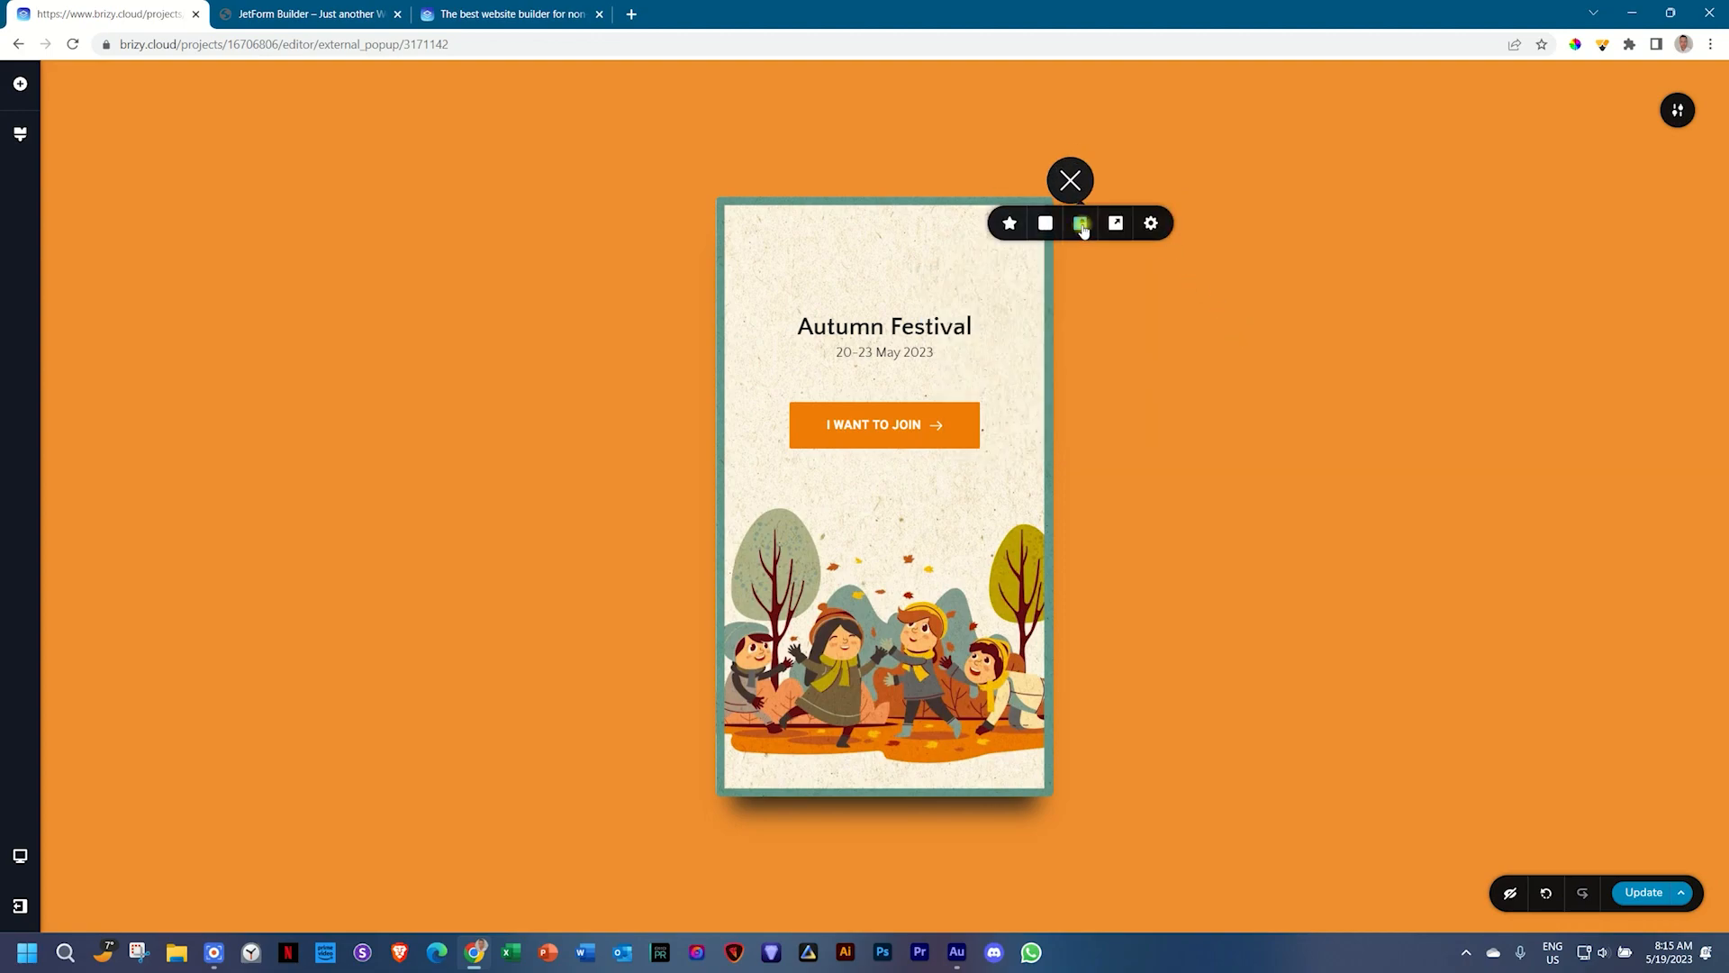
pyautogui.click(1082, 226)
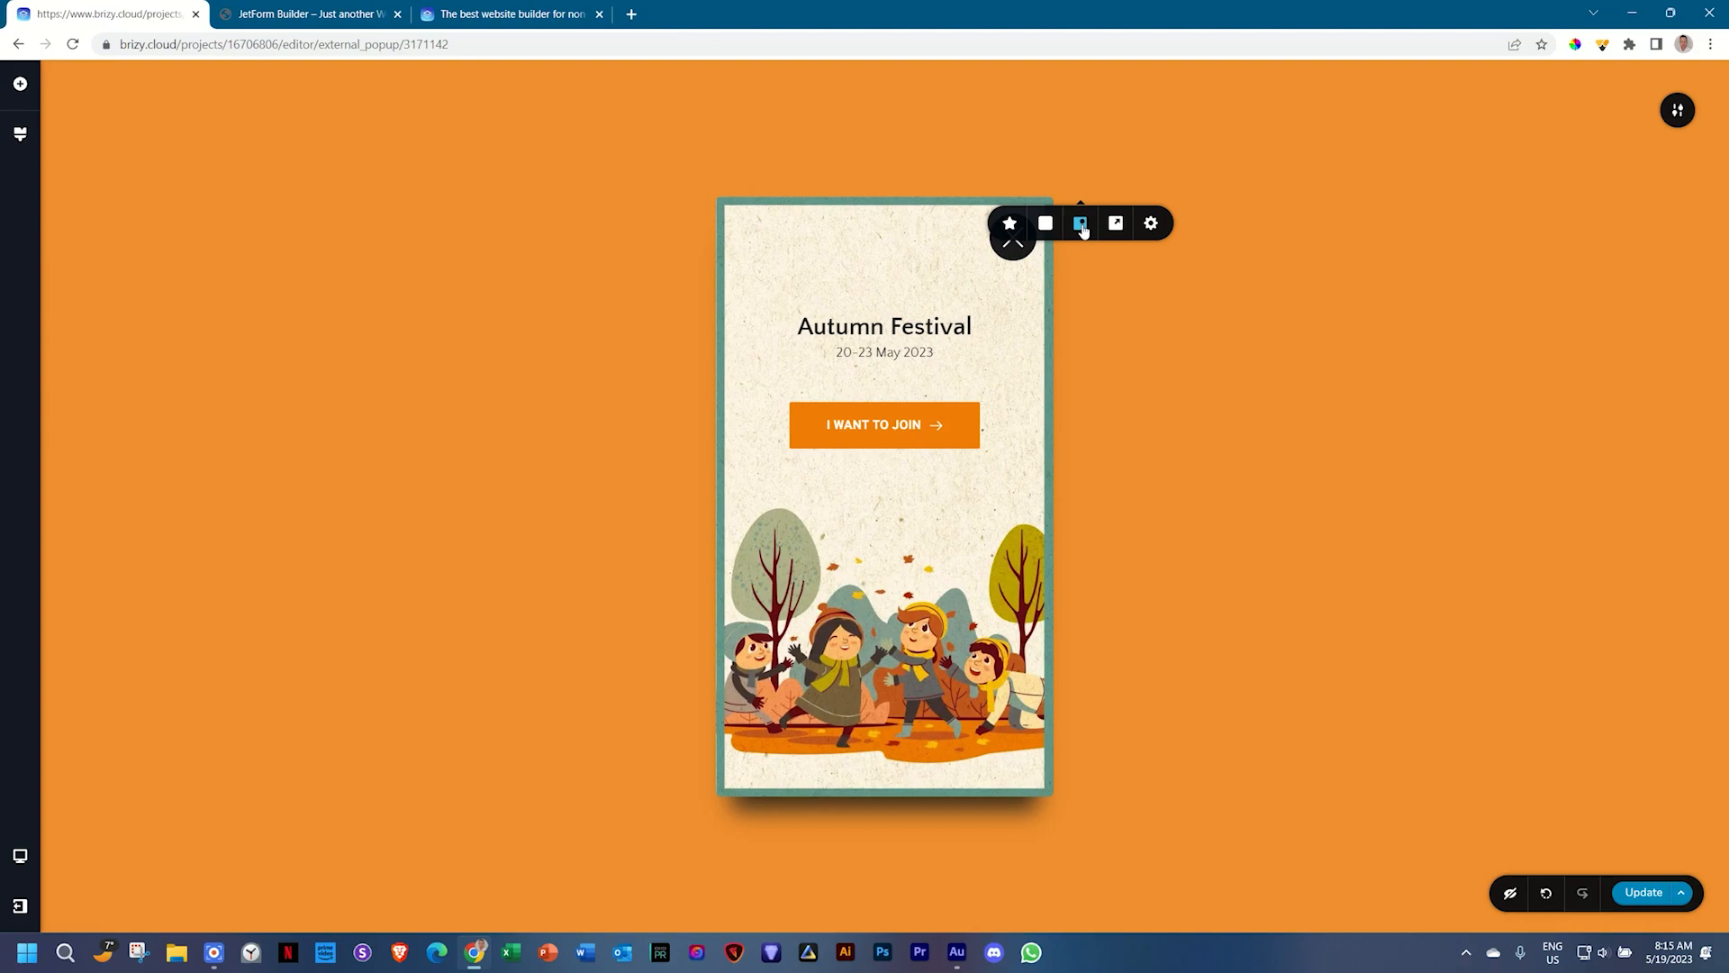
pyautogui.click(1115, 223)
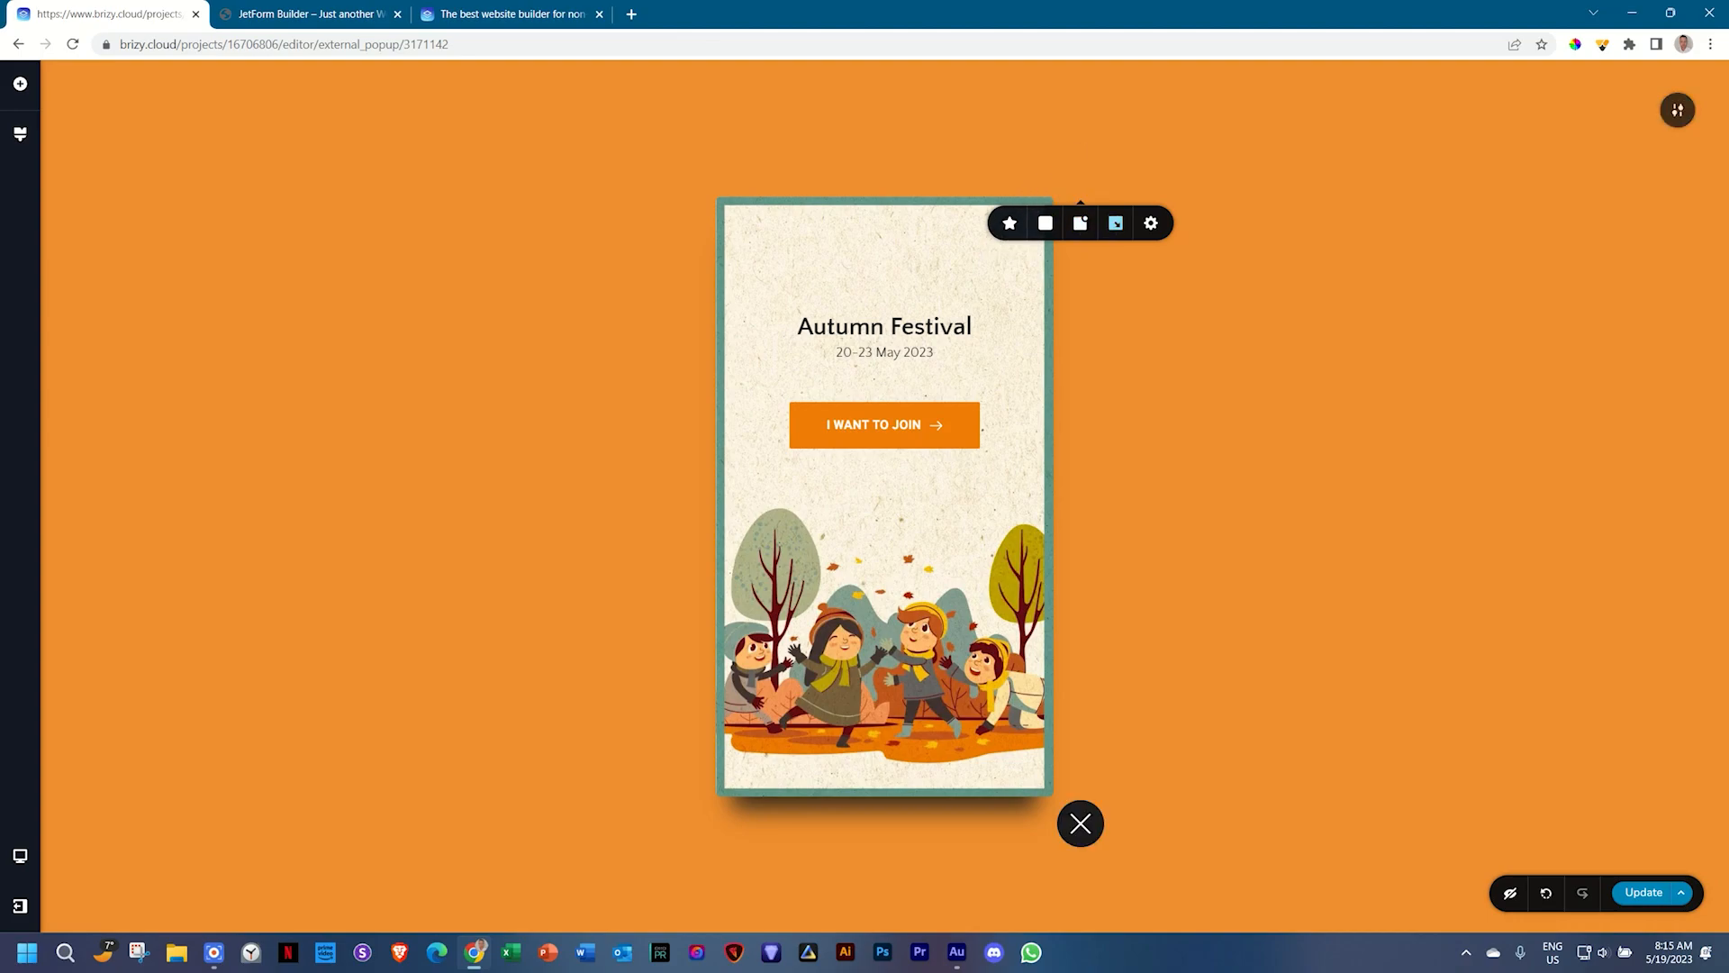
pyautogui.click(1117, 227)
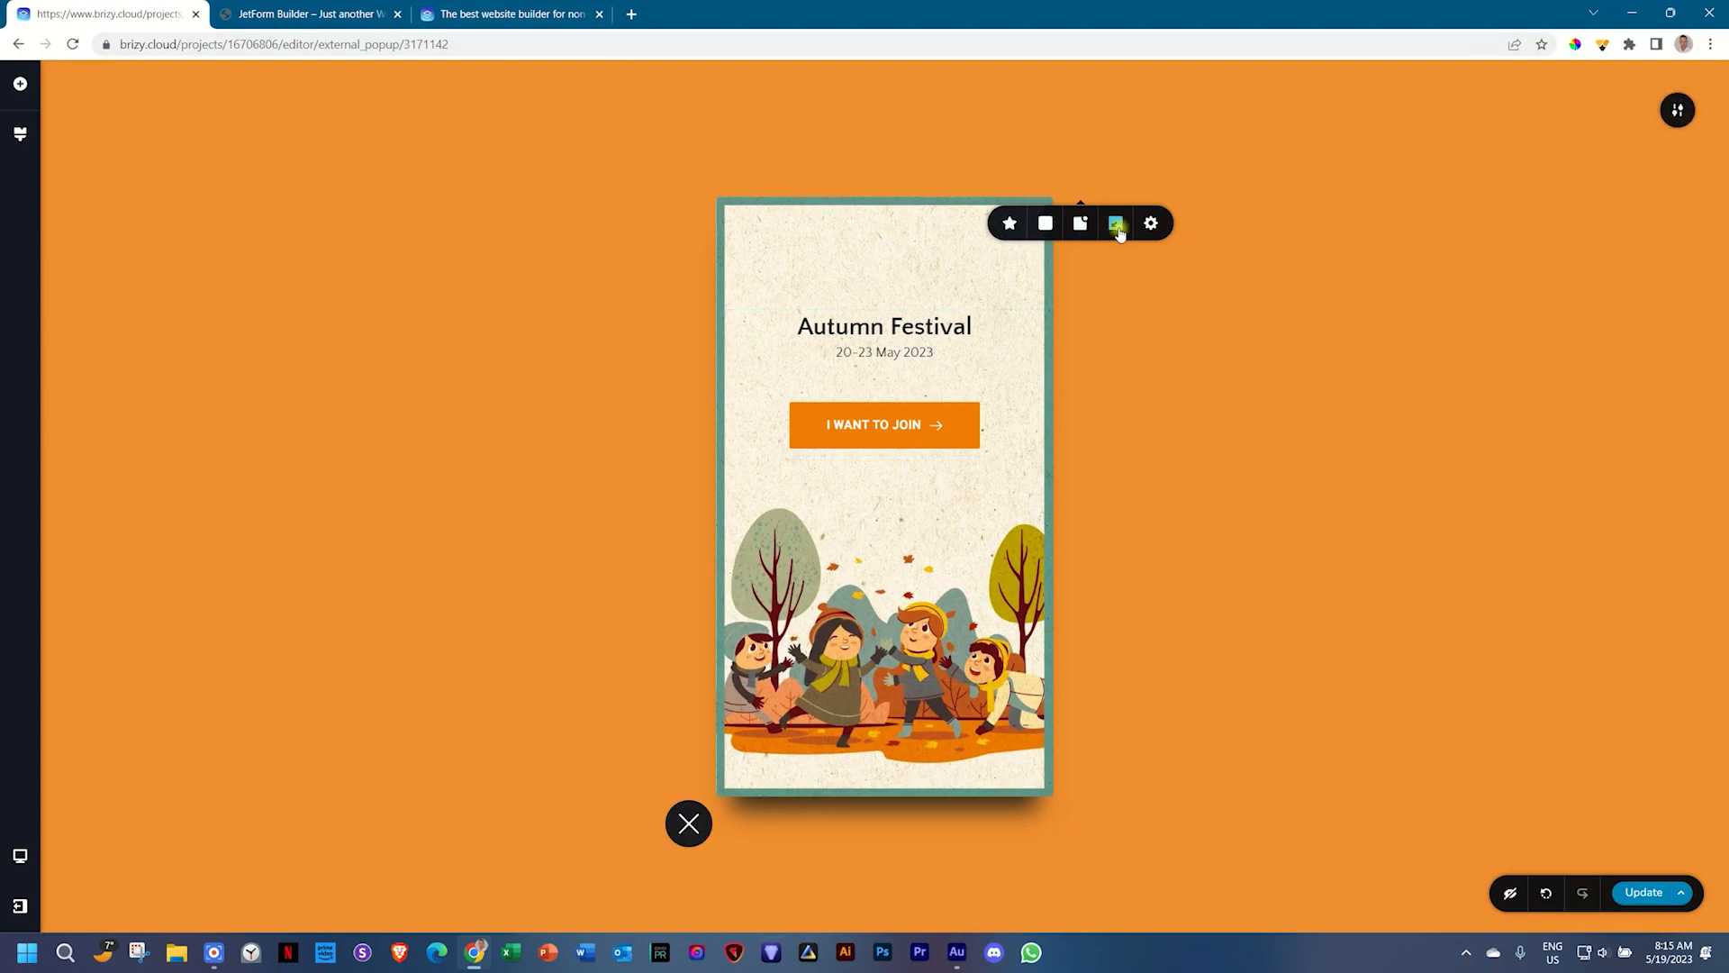
pyautogui.click(1117, 226)
pyautogui.click(1117, 226)
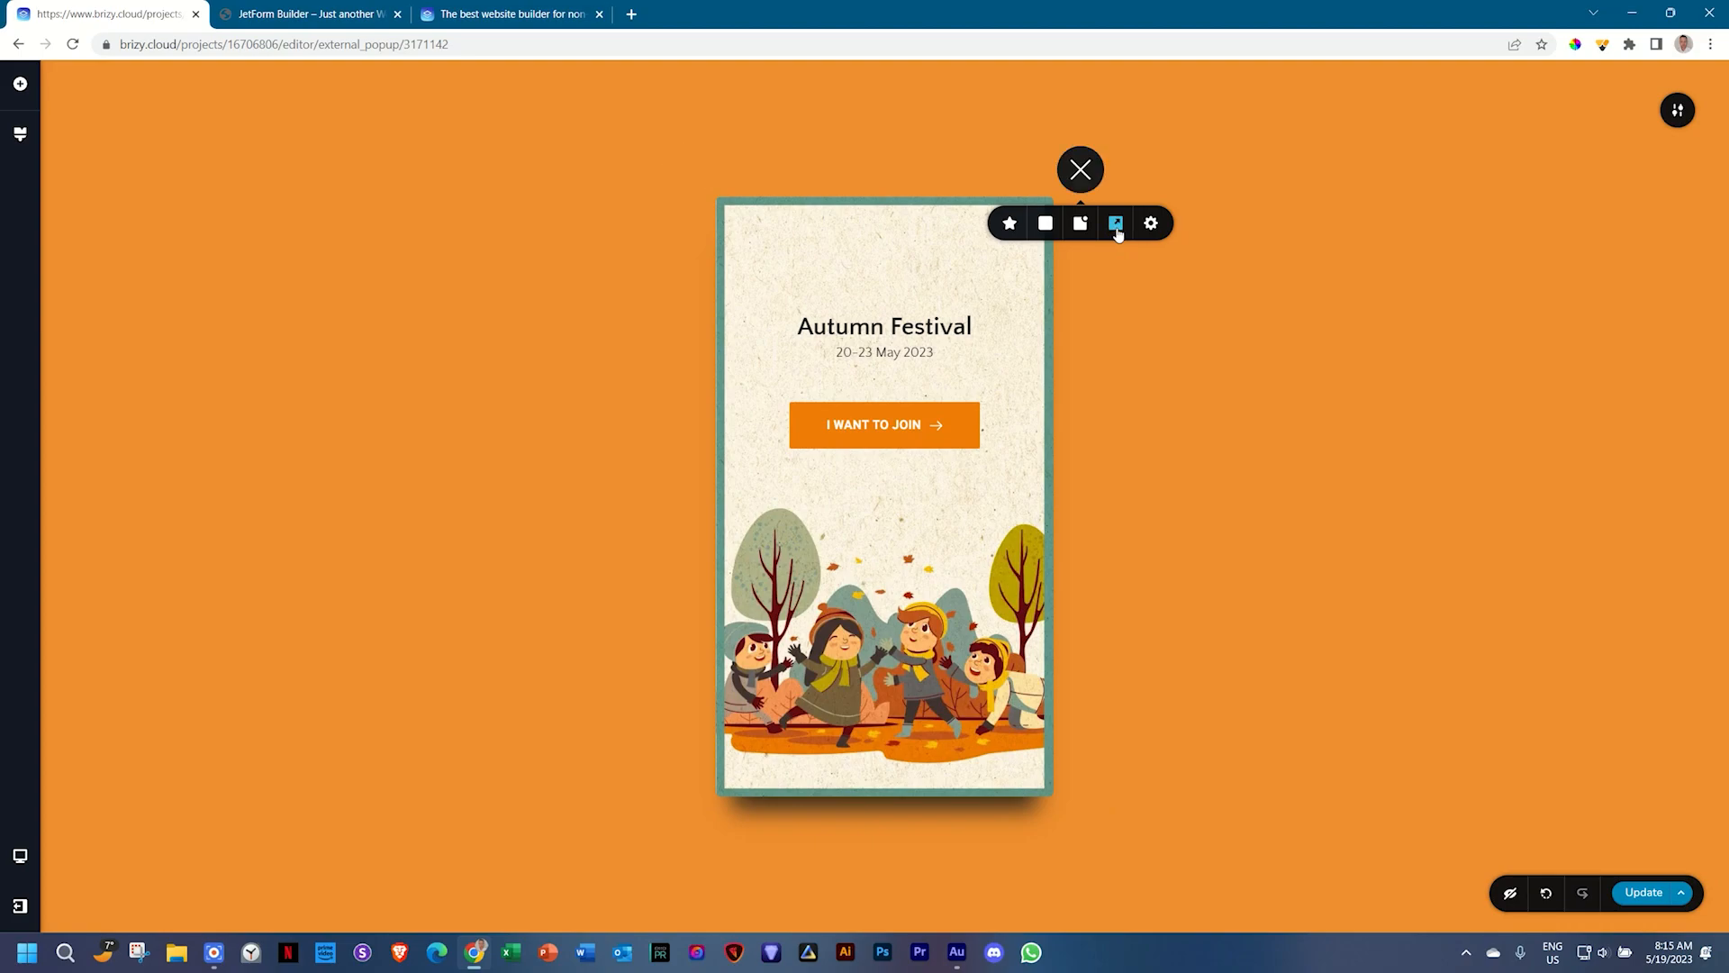
# Step: Offset the close icon further from the popup corner, 29 px laterally and 25 px vertically
pyautogui.click(1009, 225)
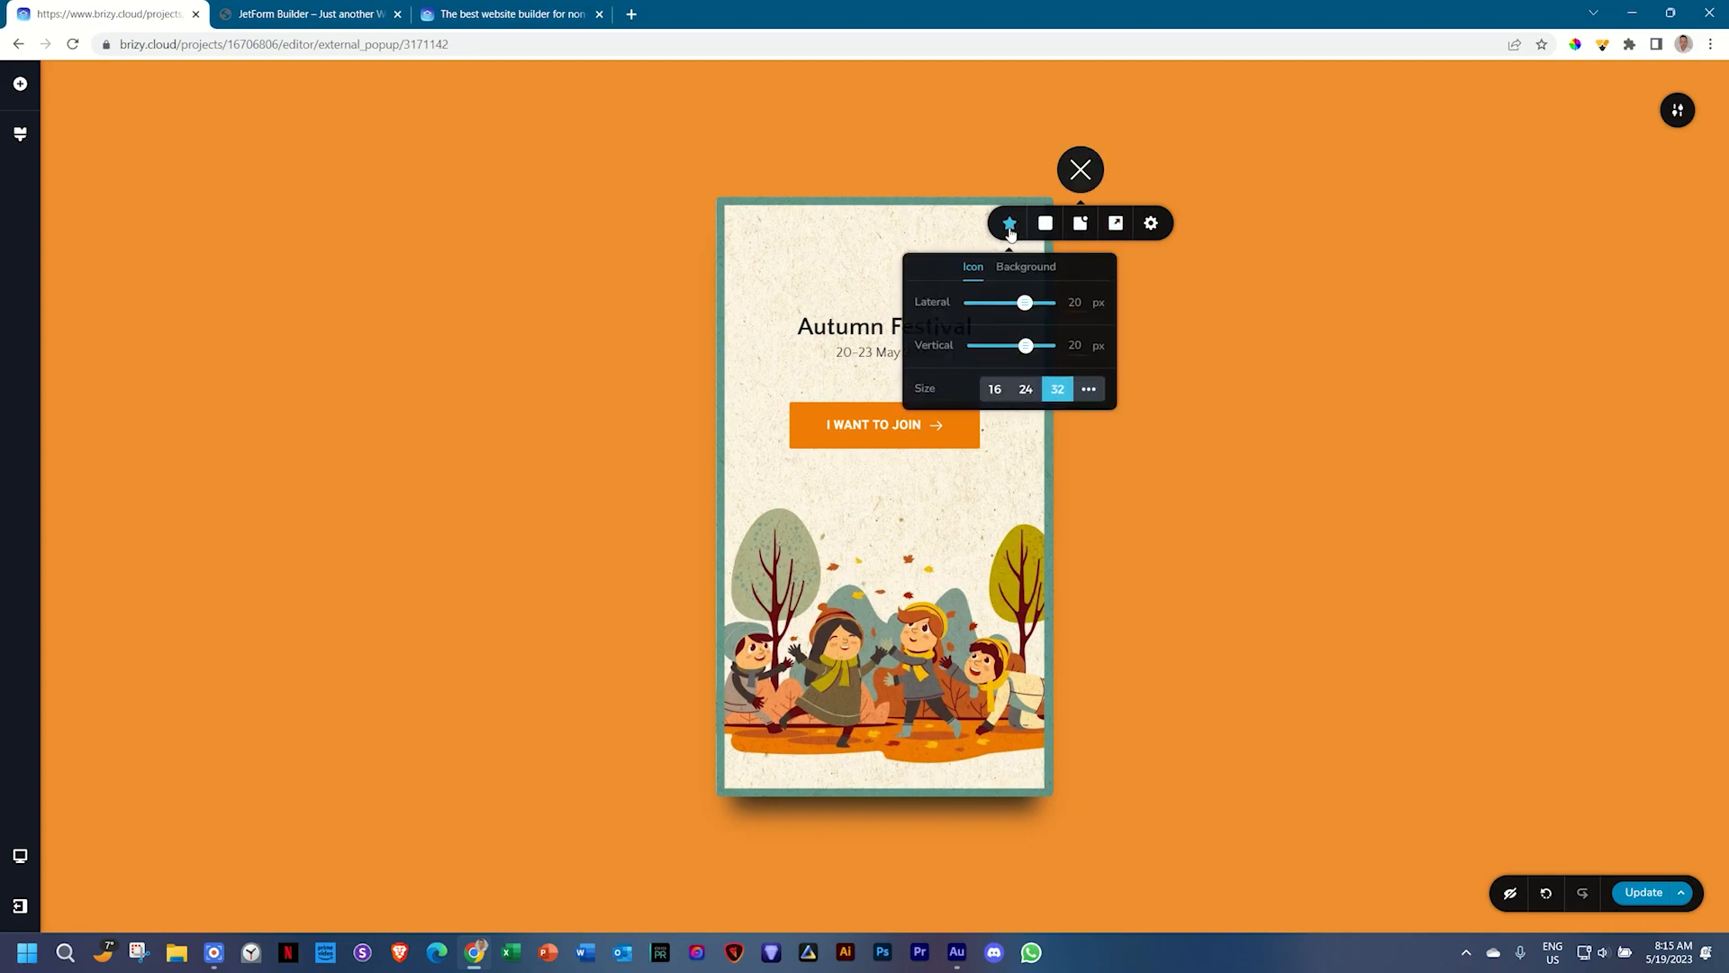
pyautogui.moveTo(1024, 302); pyautogui.dragTo(1029, 347)
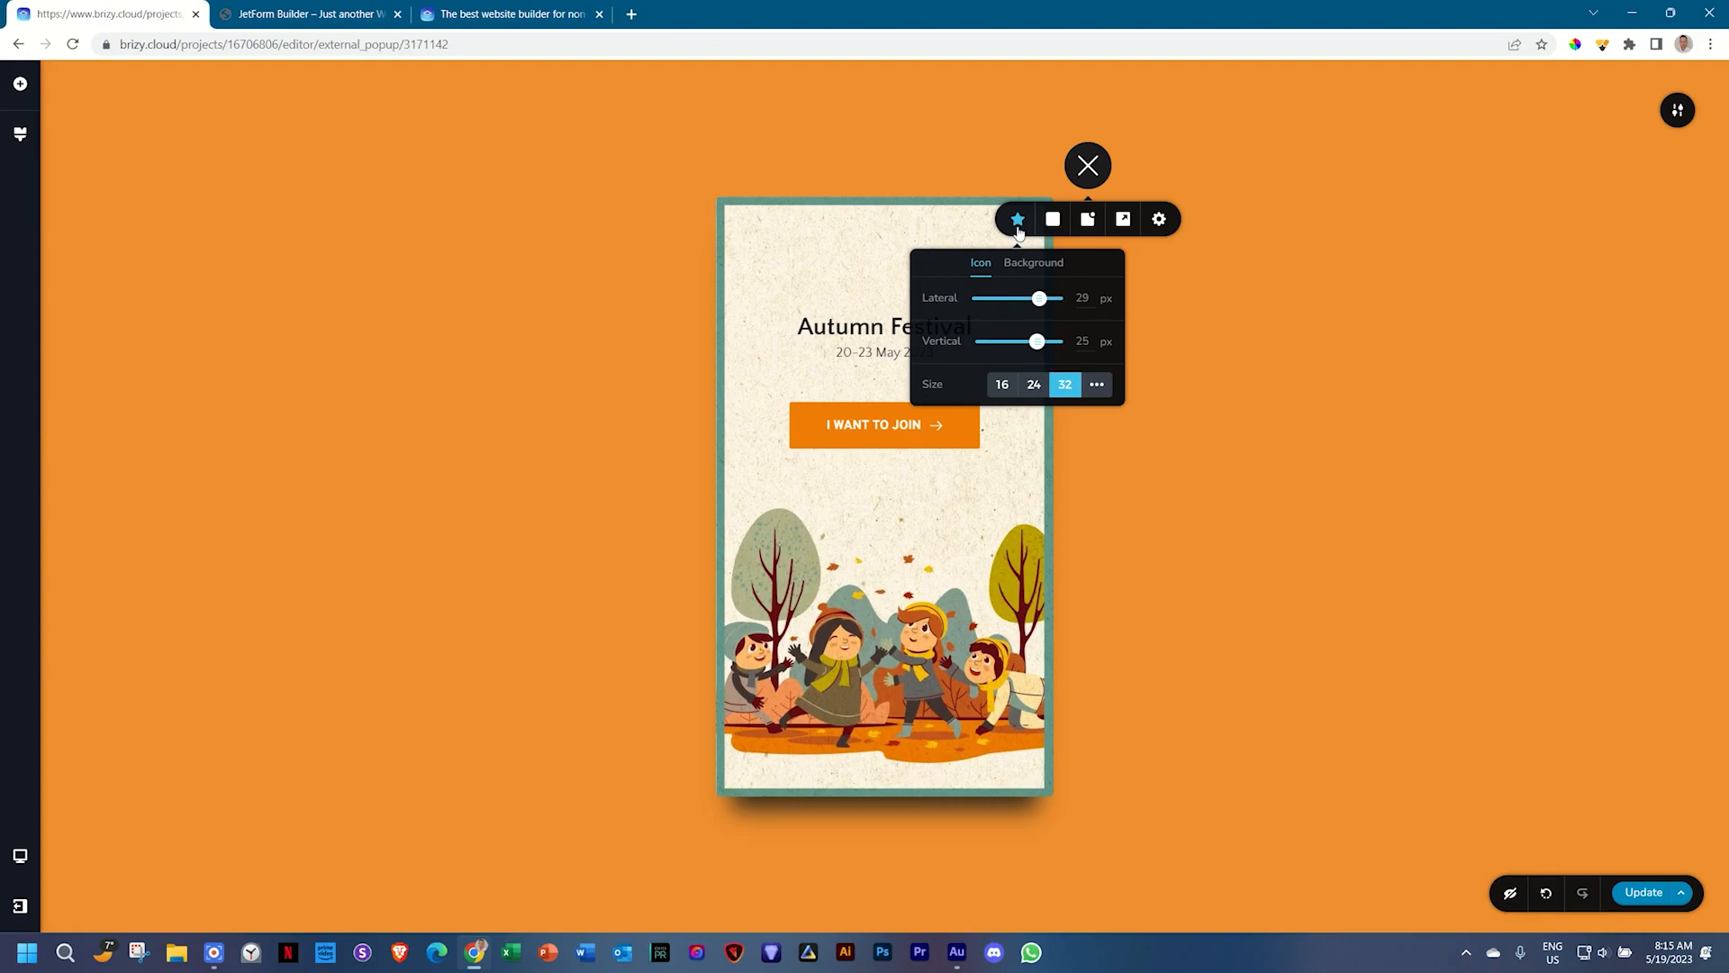
pyautogui.click(1248, 368)
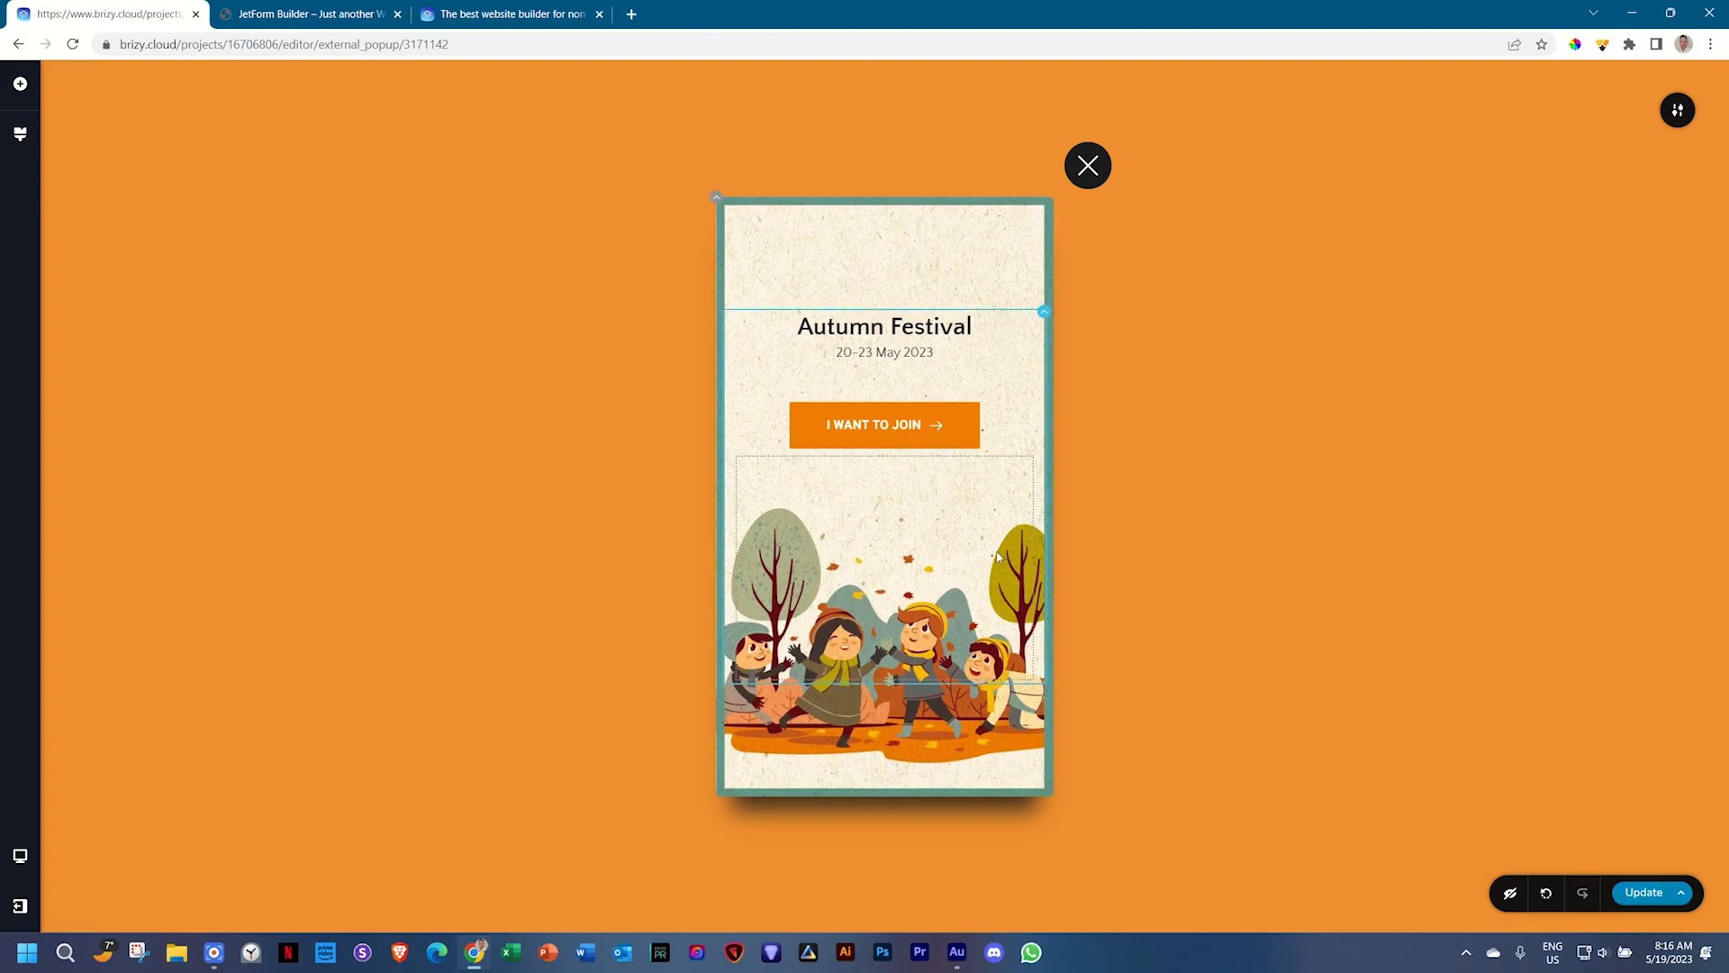
# Step: Open the popup's display conditions, review the available trigger types and change the page-load trigger to After Inactivity
pyautogui.click(1676, 110)
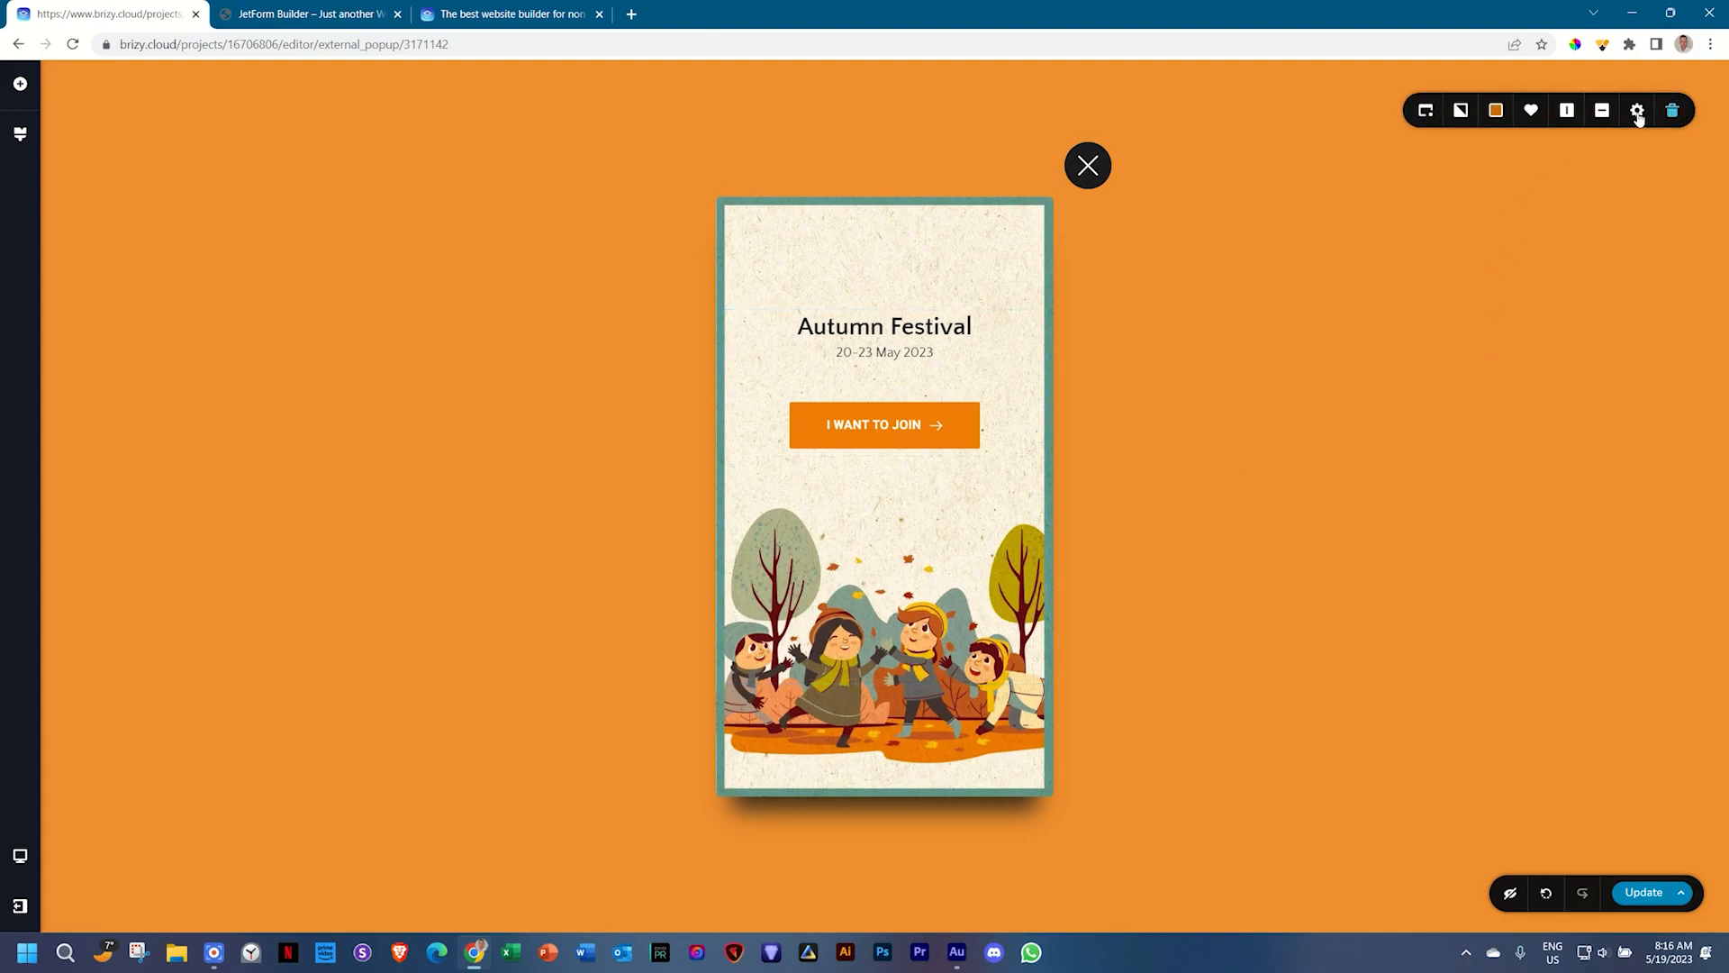
pyautogui.click(1423, 112)
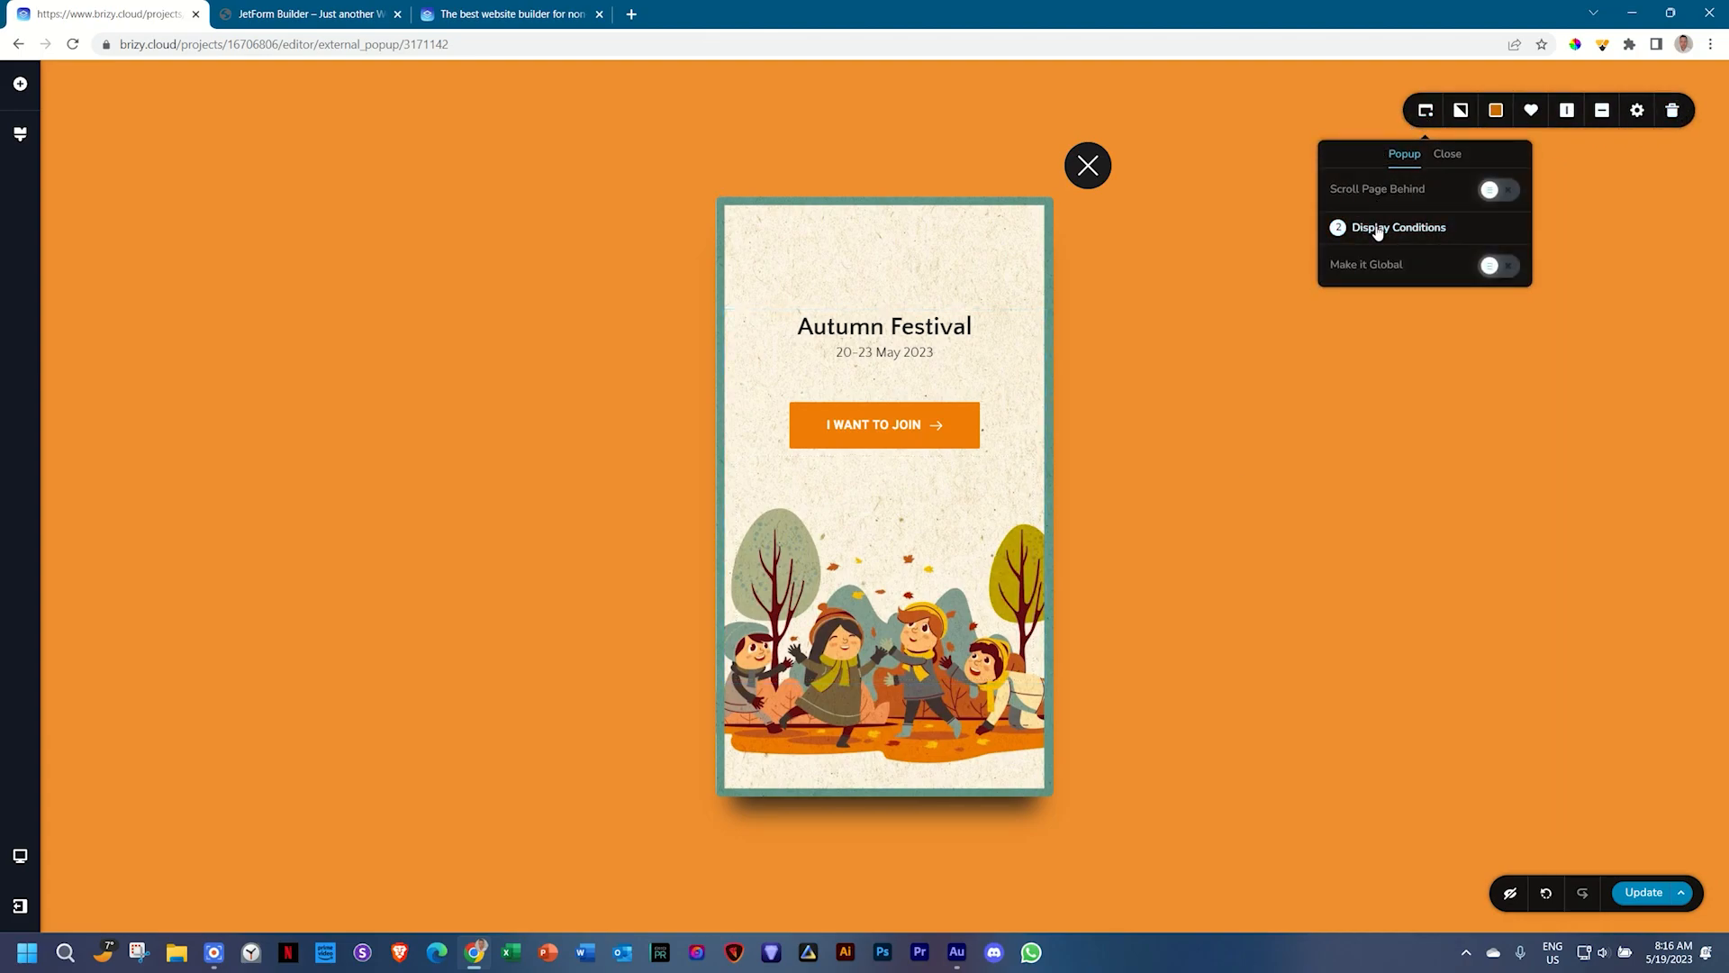
pyautogui.click(1379, 231)
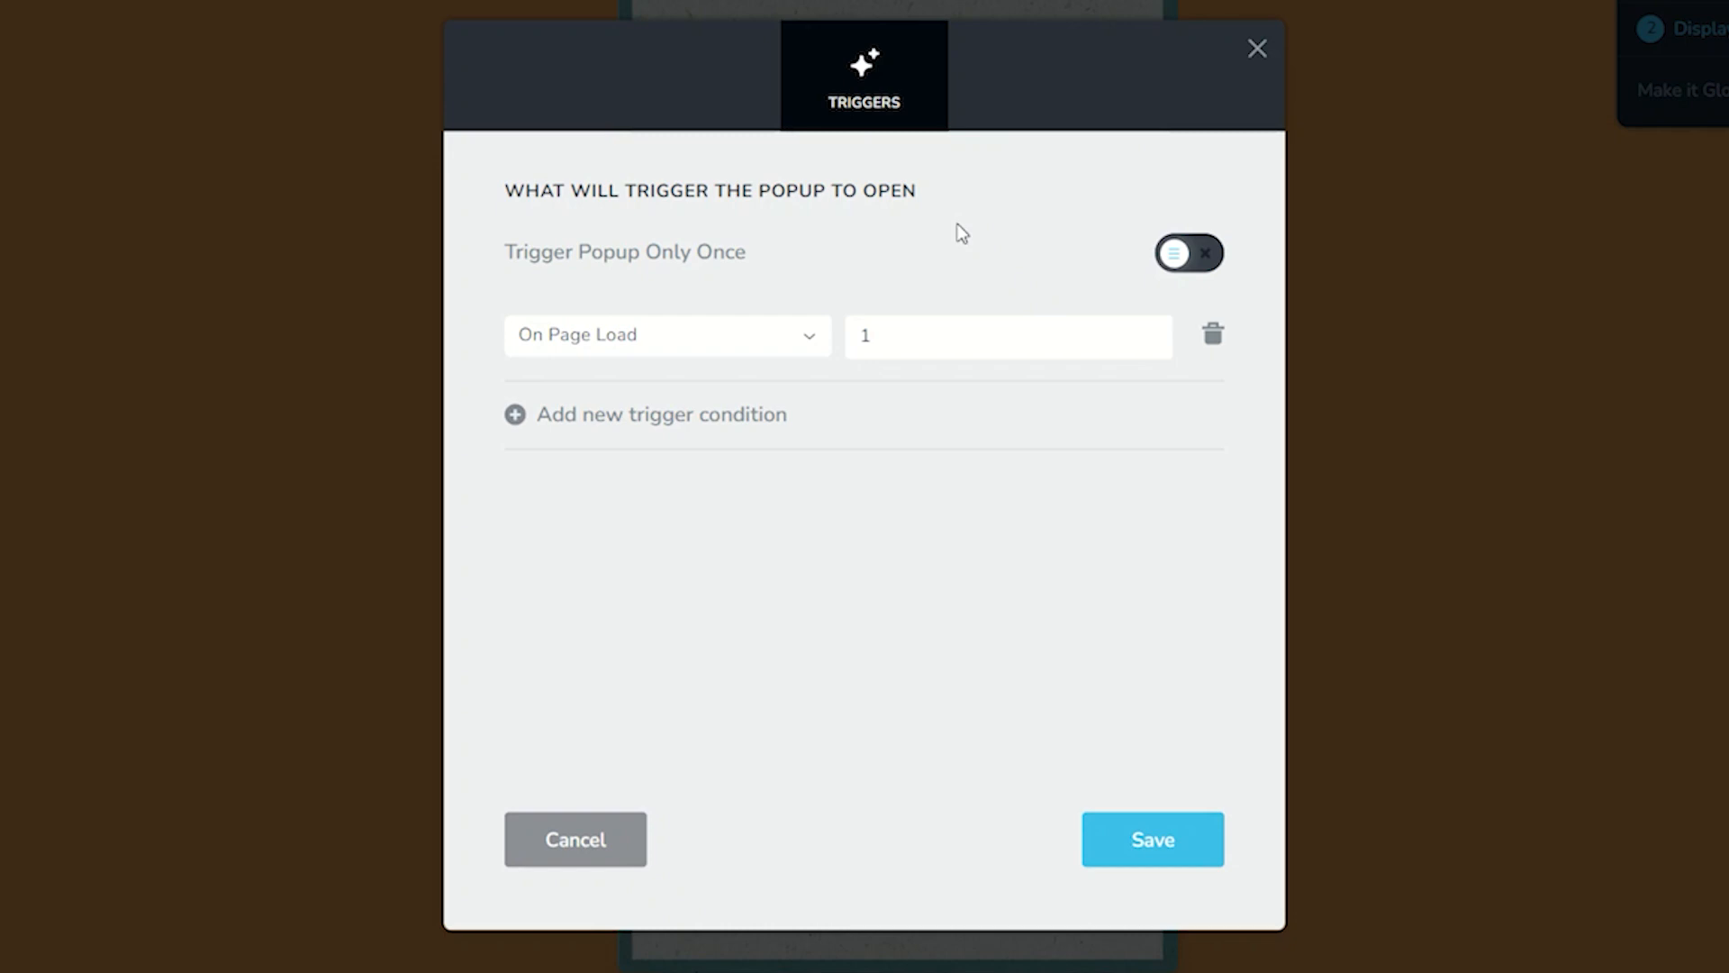
pyautogui.click(817, 339)
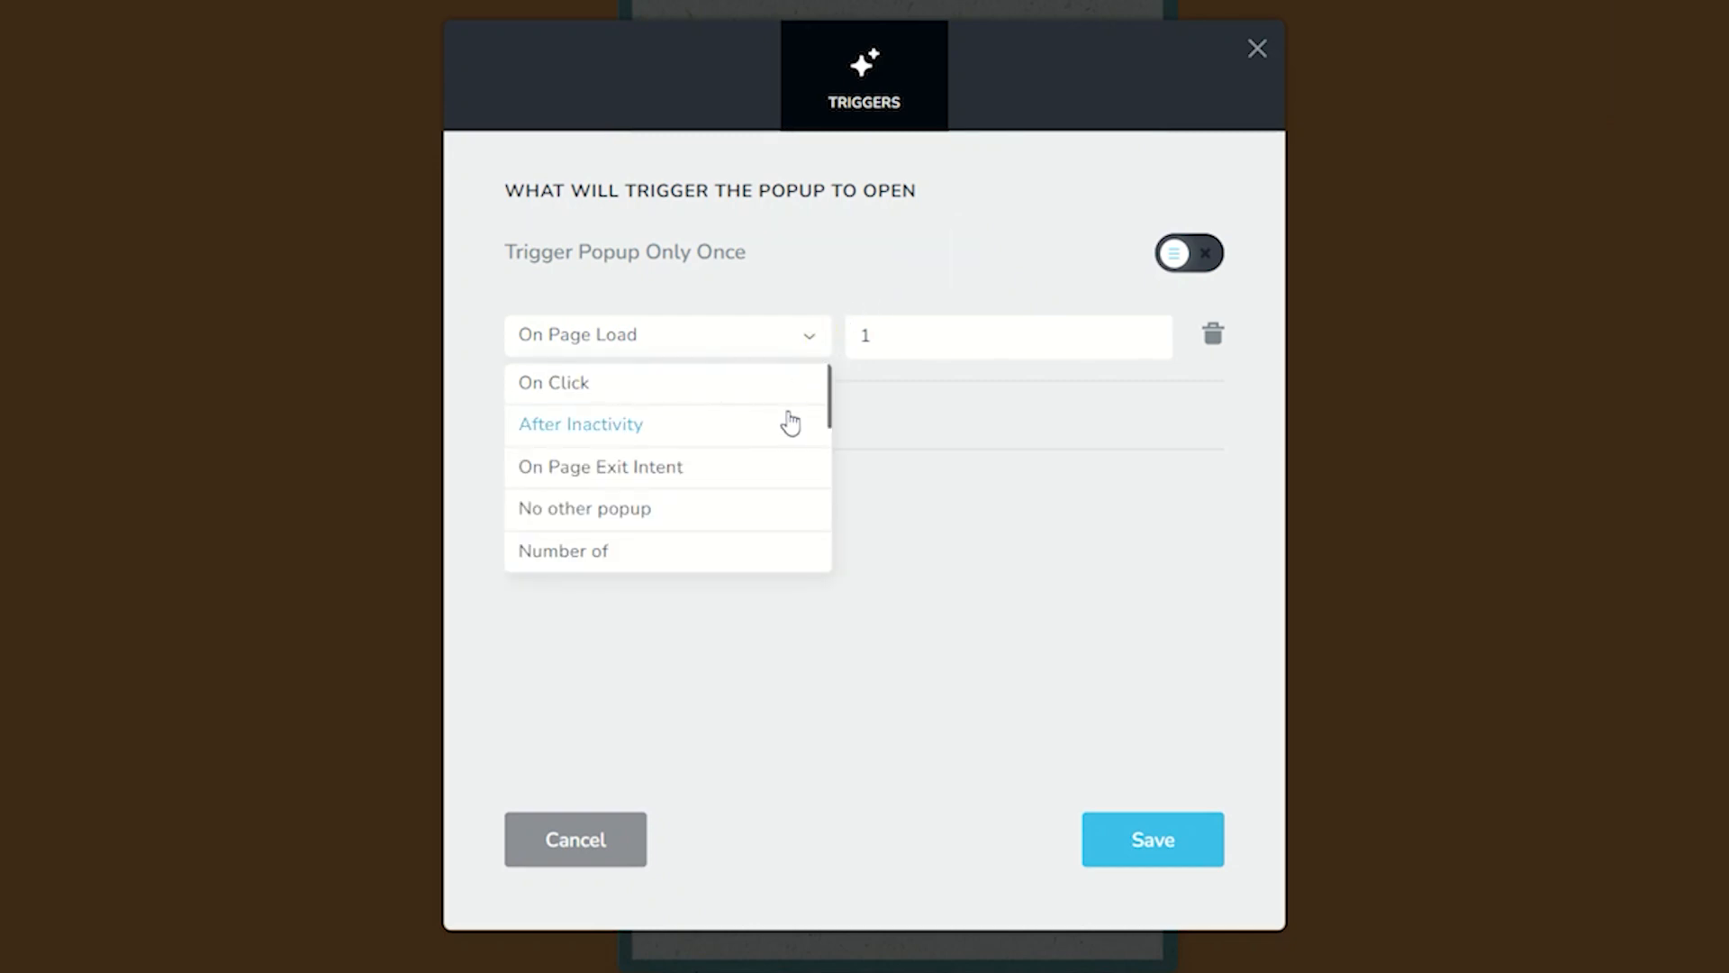
pyautogui.scroll(-5, 788, 419)
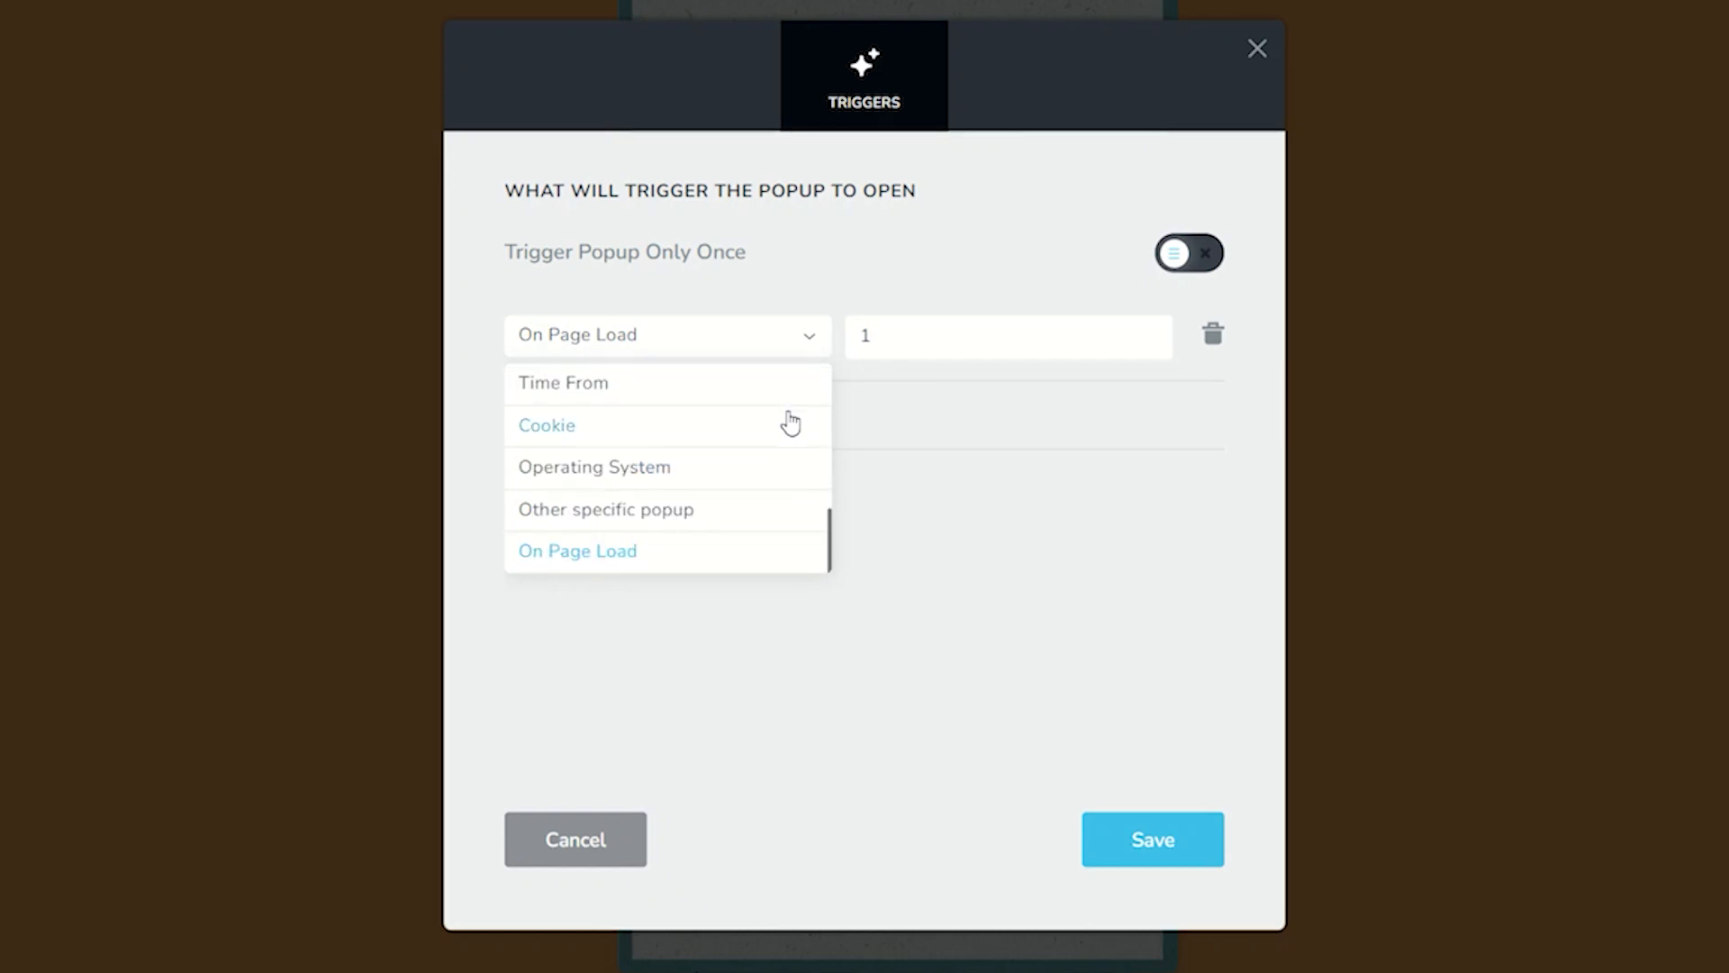
pyautogui.scroll(5, 788, 419)
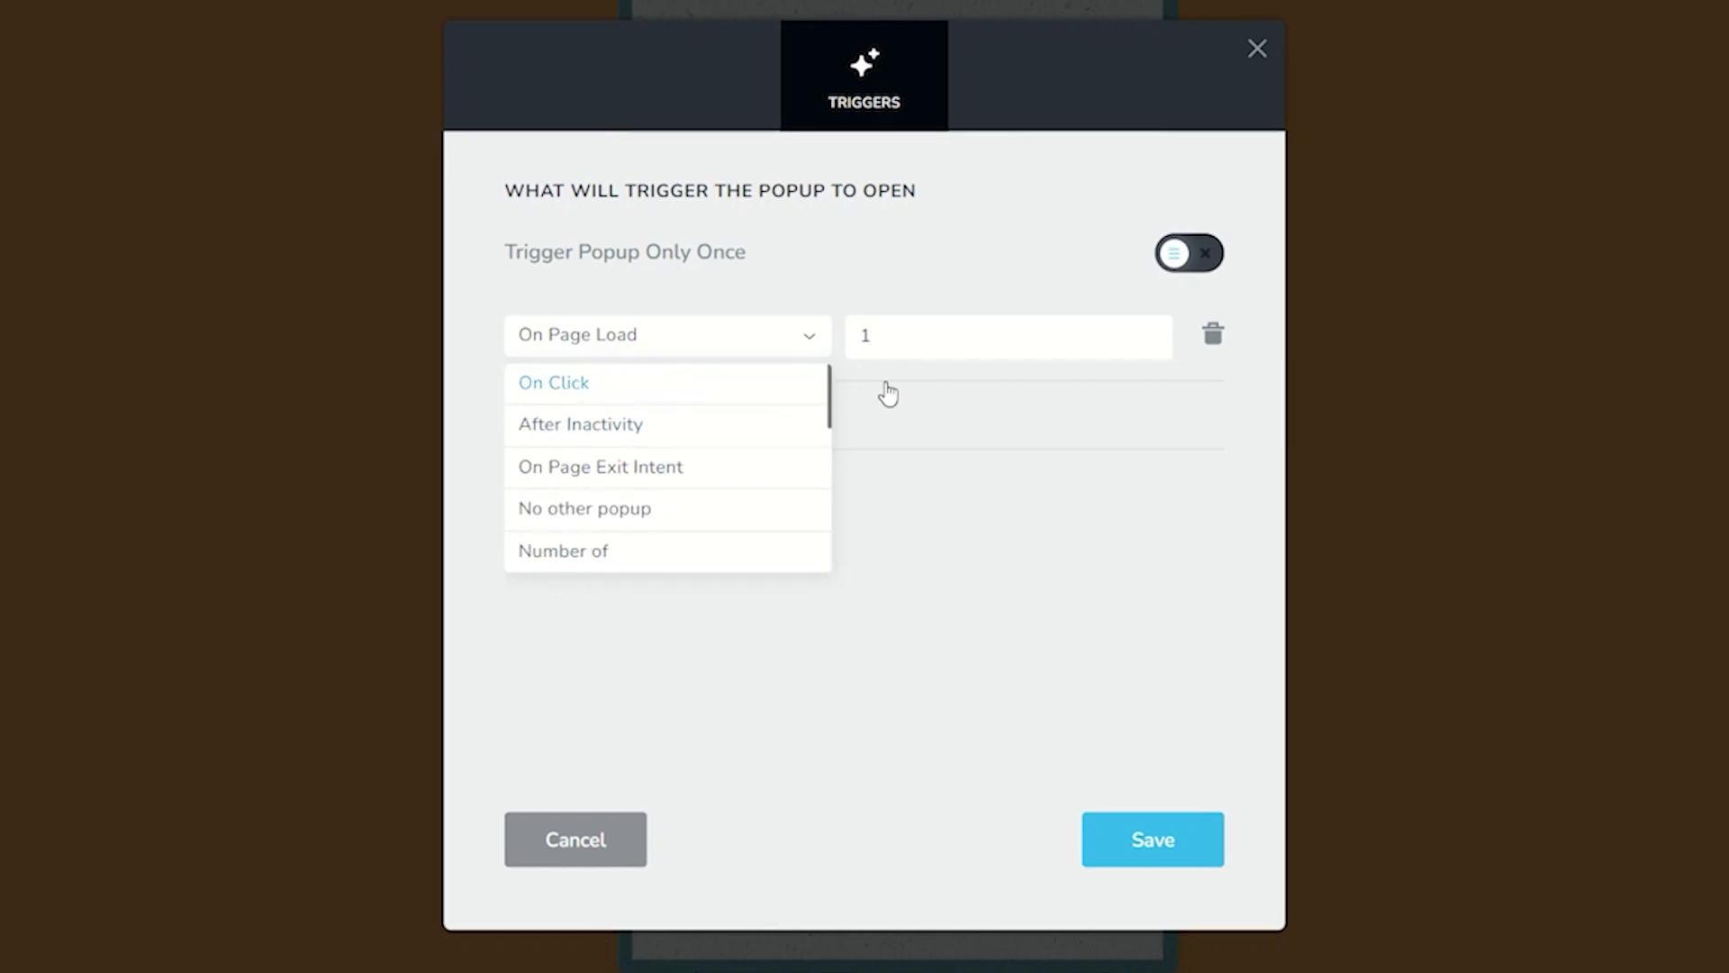
pyautogui.click(728, 347)
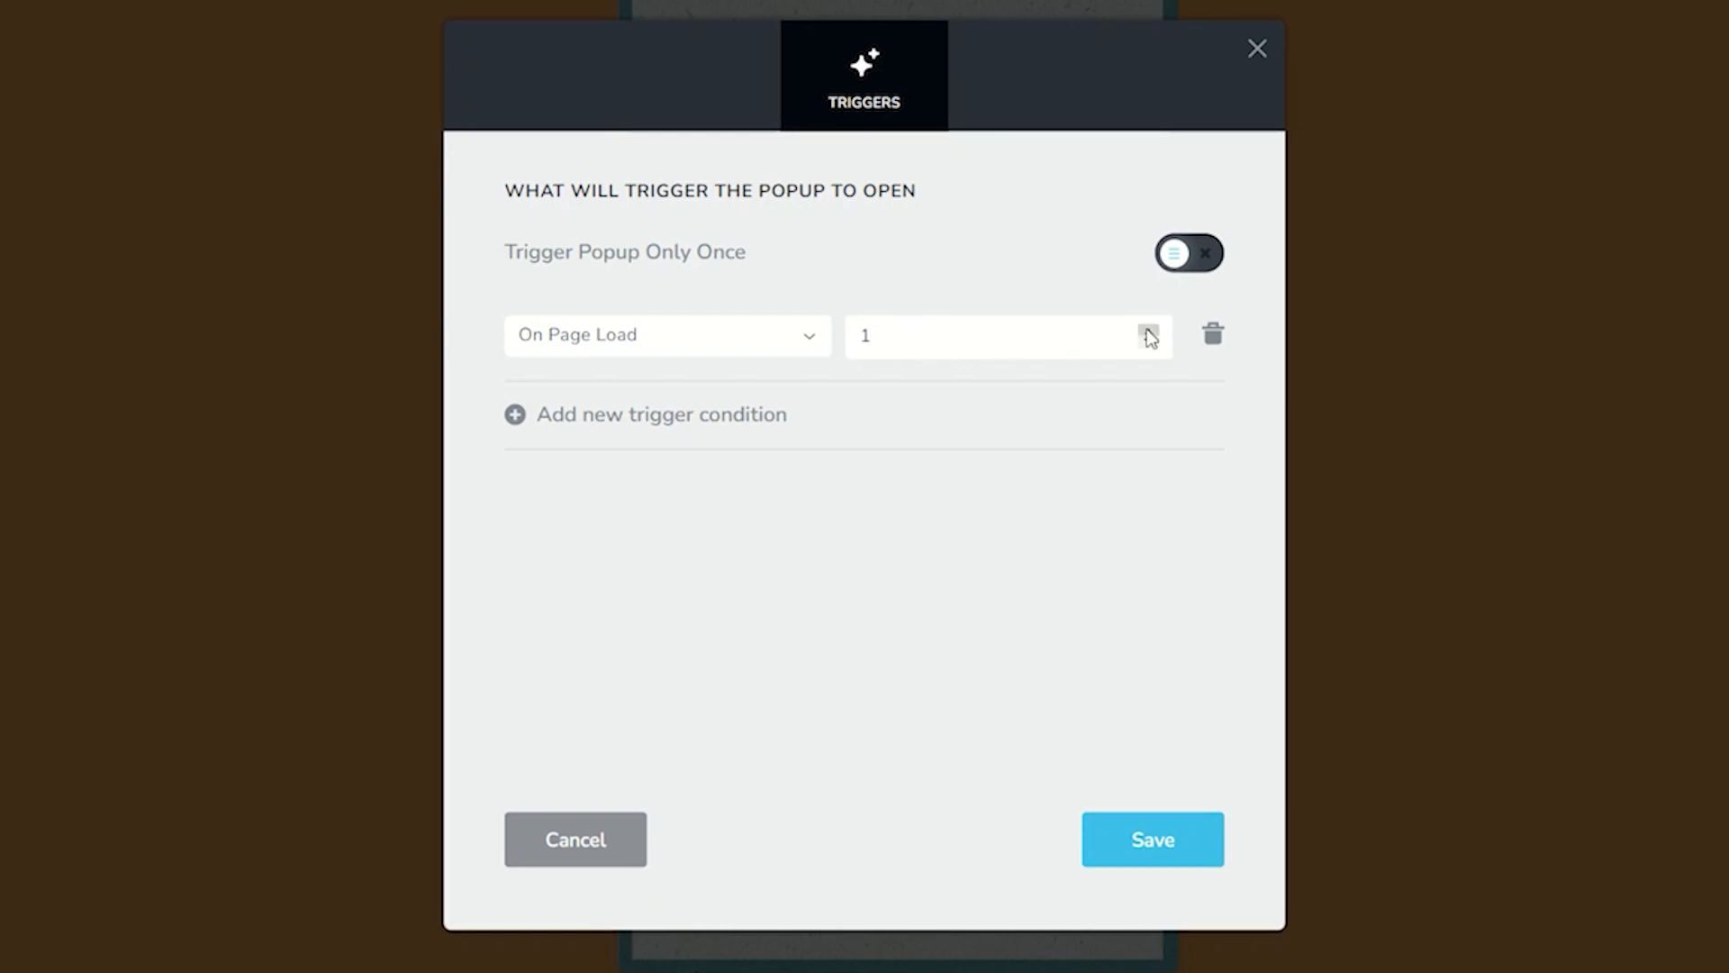
pyautogui.click(800, 345)
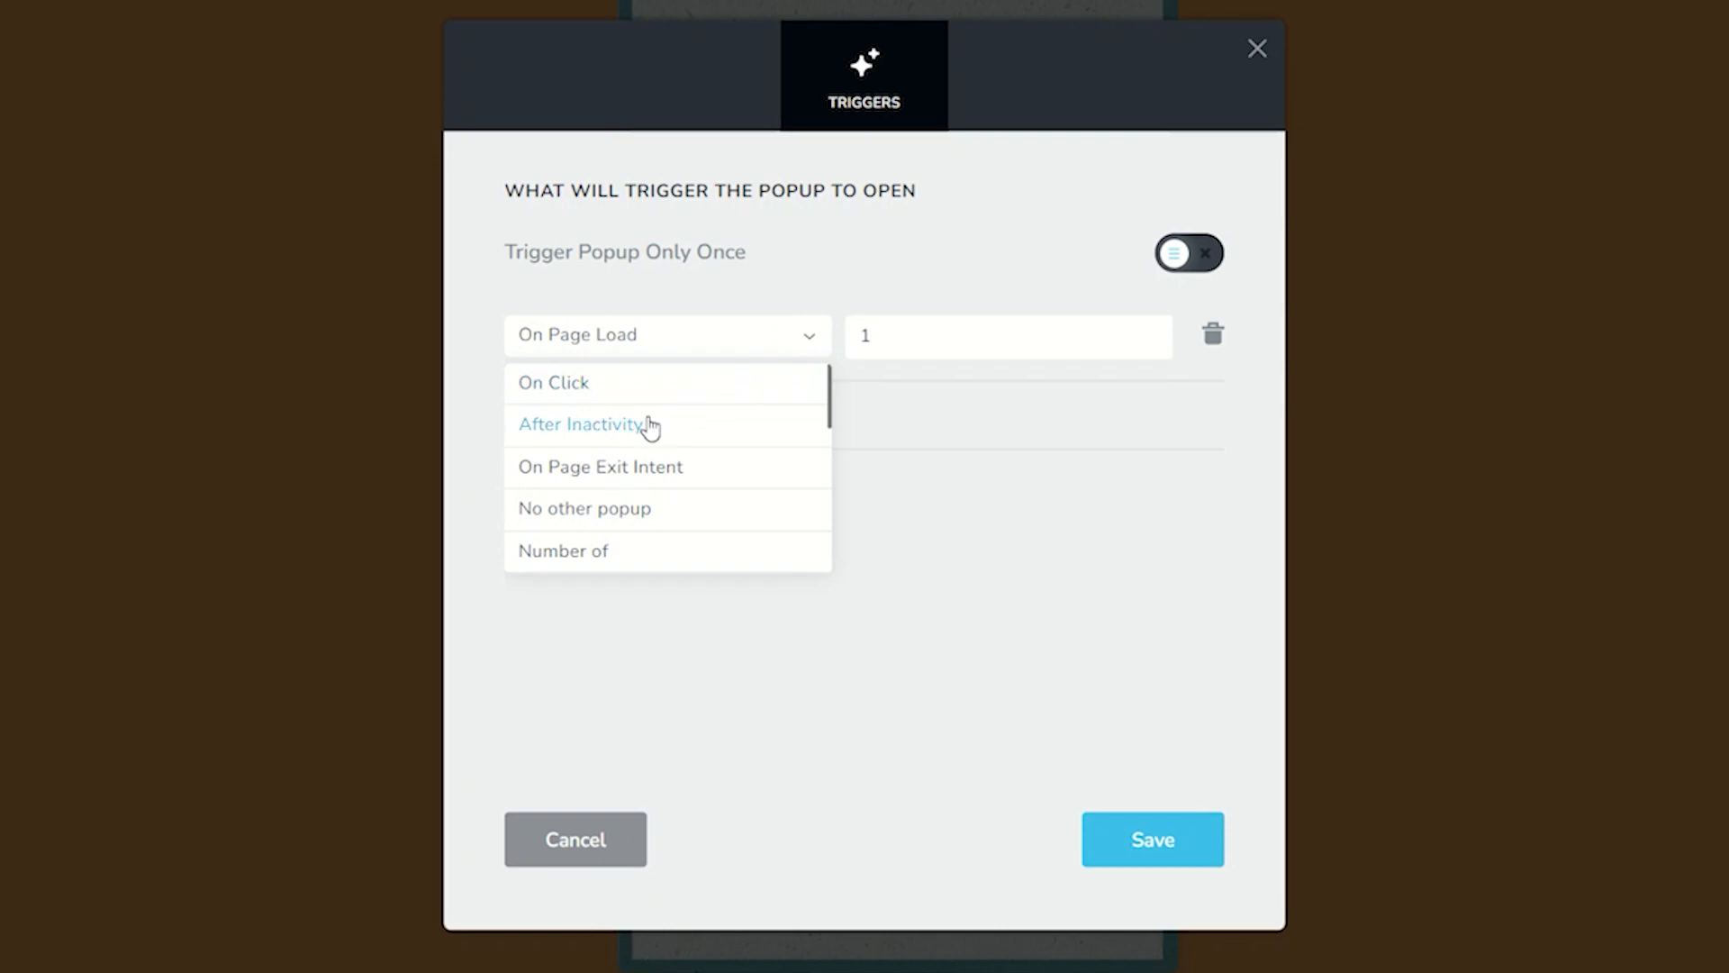
pyautogui.click(650, 428)
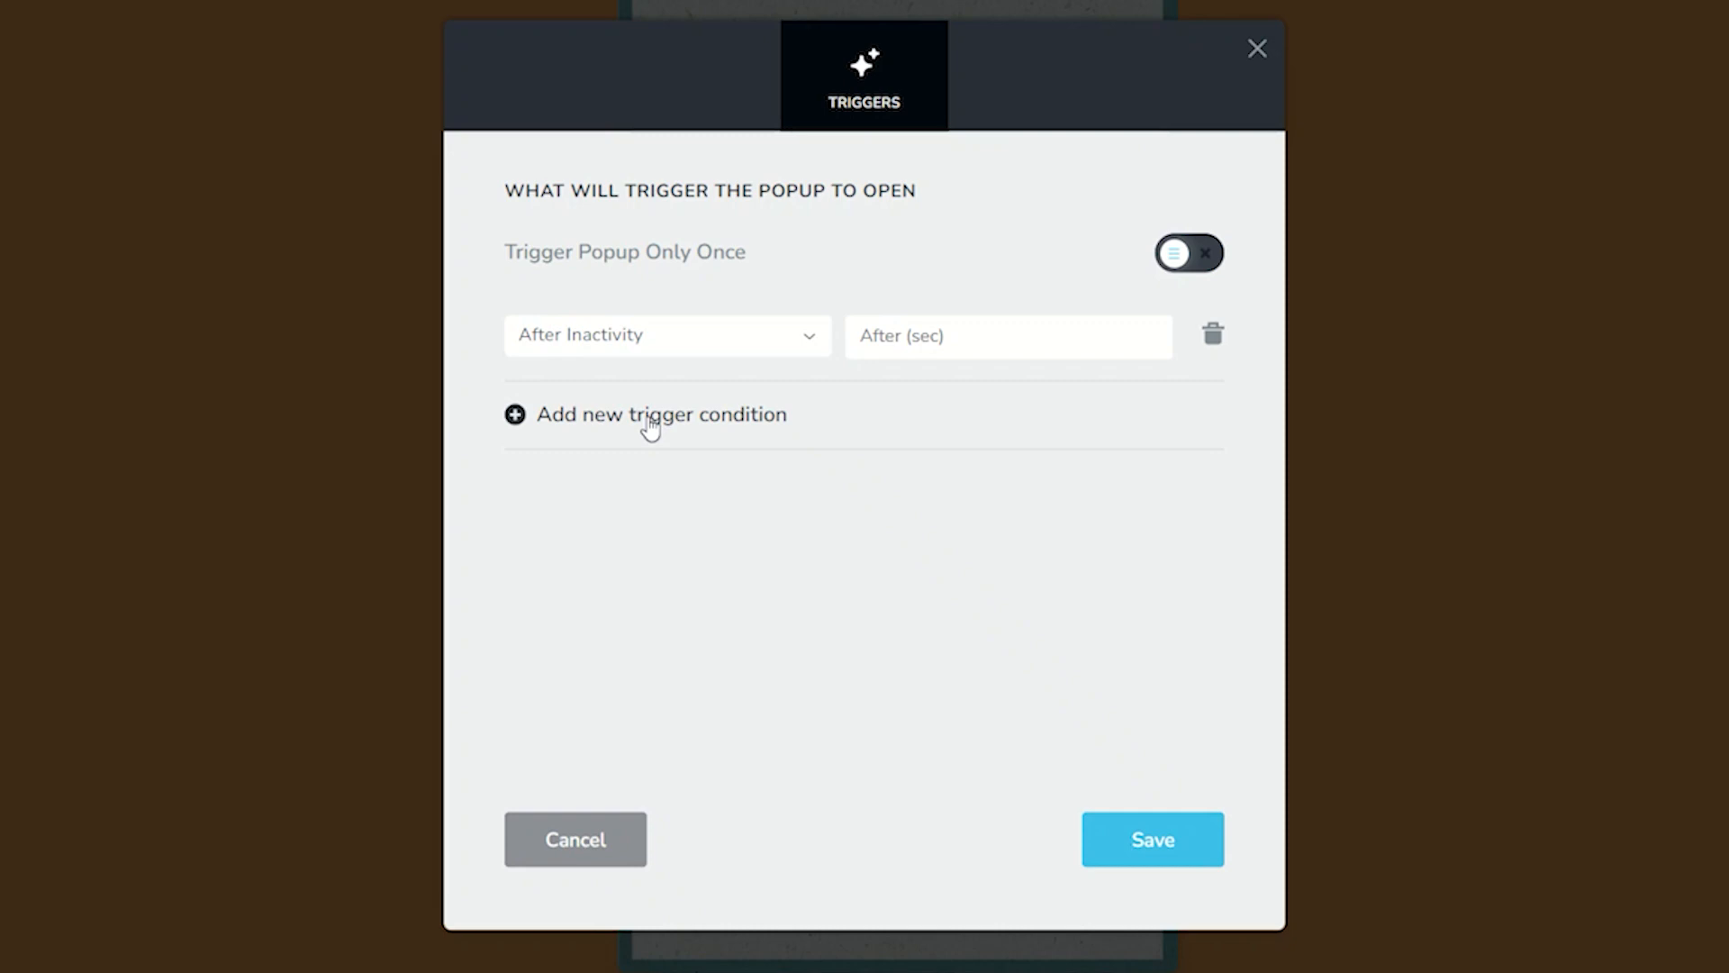
# Step: Review the other trigger types, keep After Inactivity and set its delay to 50 seconds
pyautogui.click(809, 340)
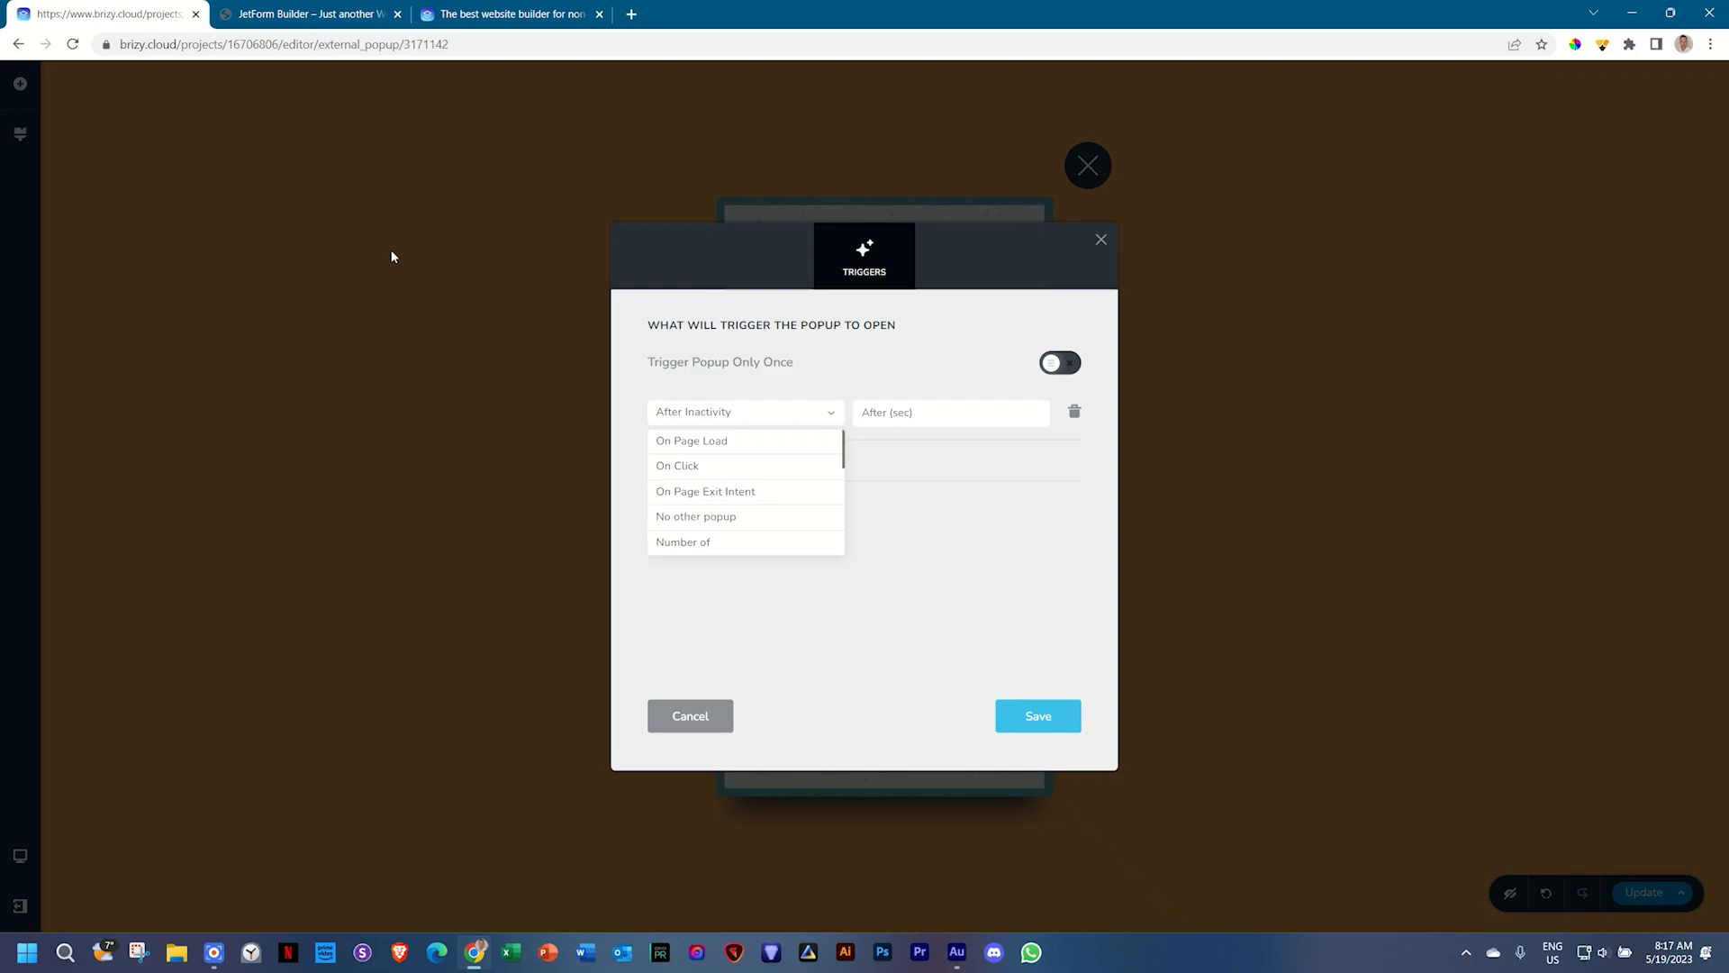
pyautogui.scroll(-3, 714, 459)
pyautogui.scroll(-1, 714, 460)
pyautogui.scroll(5, 714, 459)
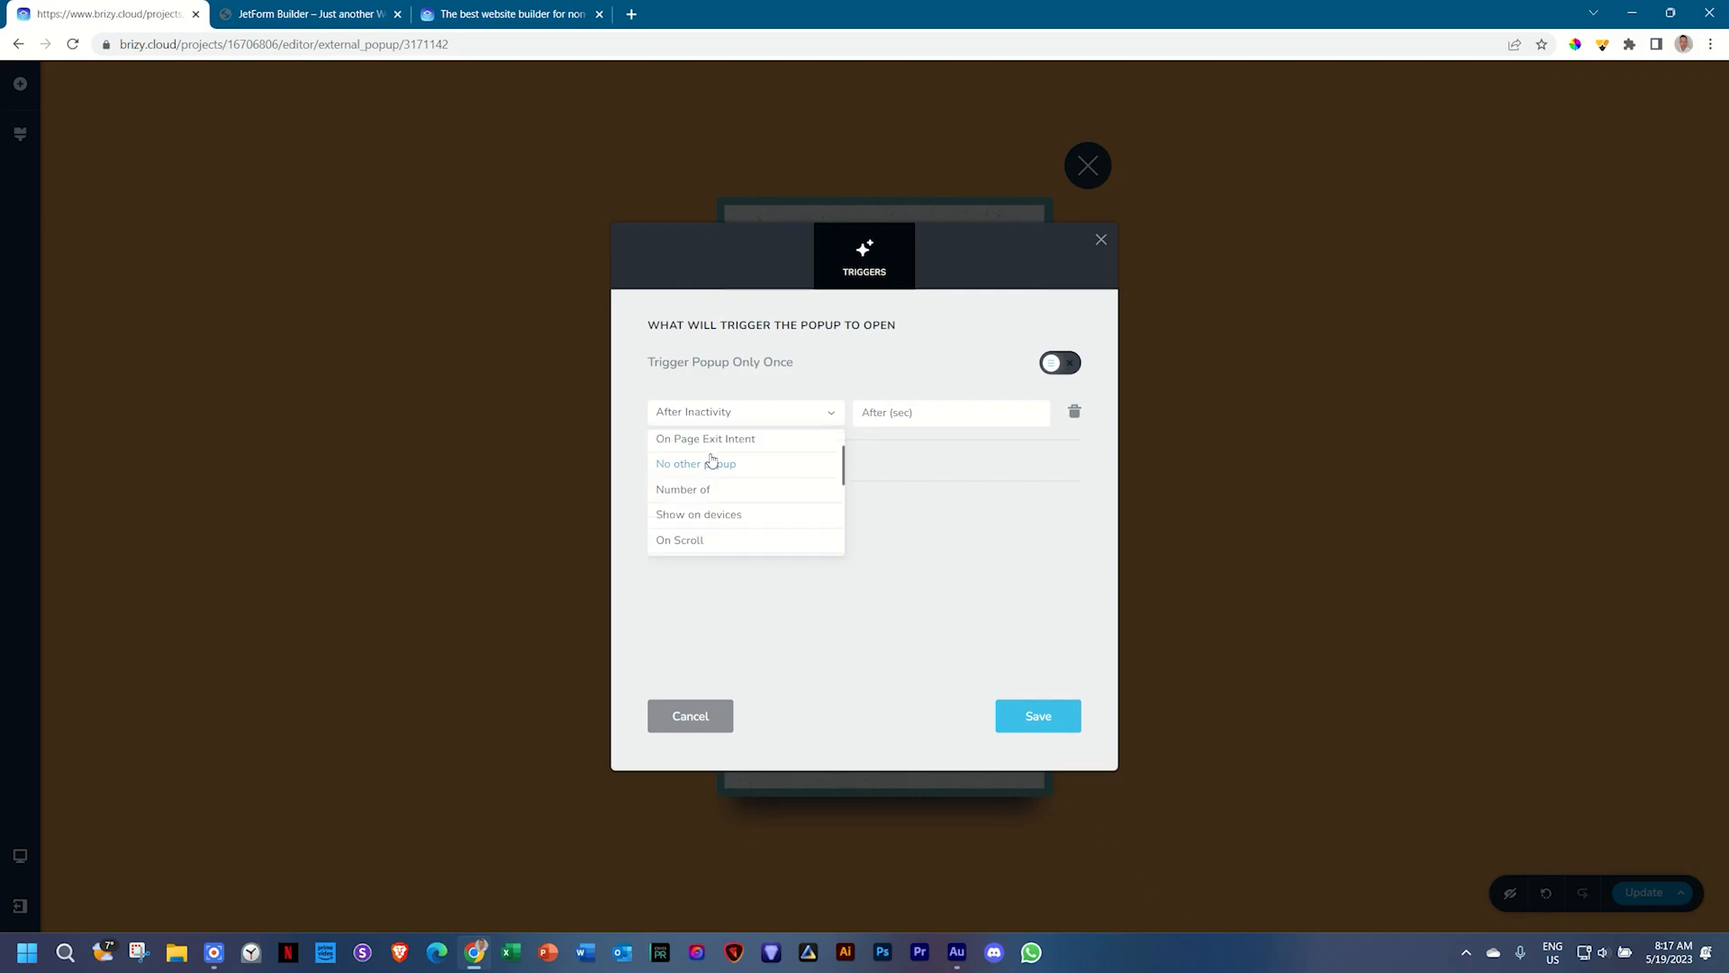
pyautogui.click(839, 370)
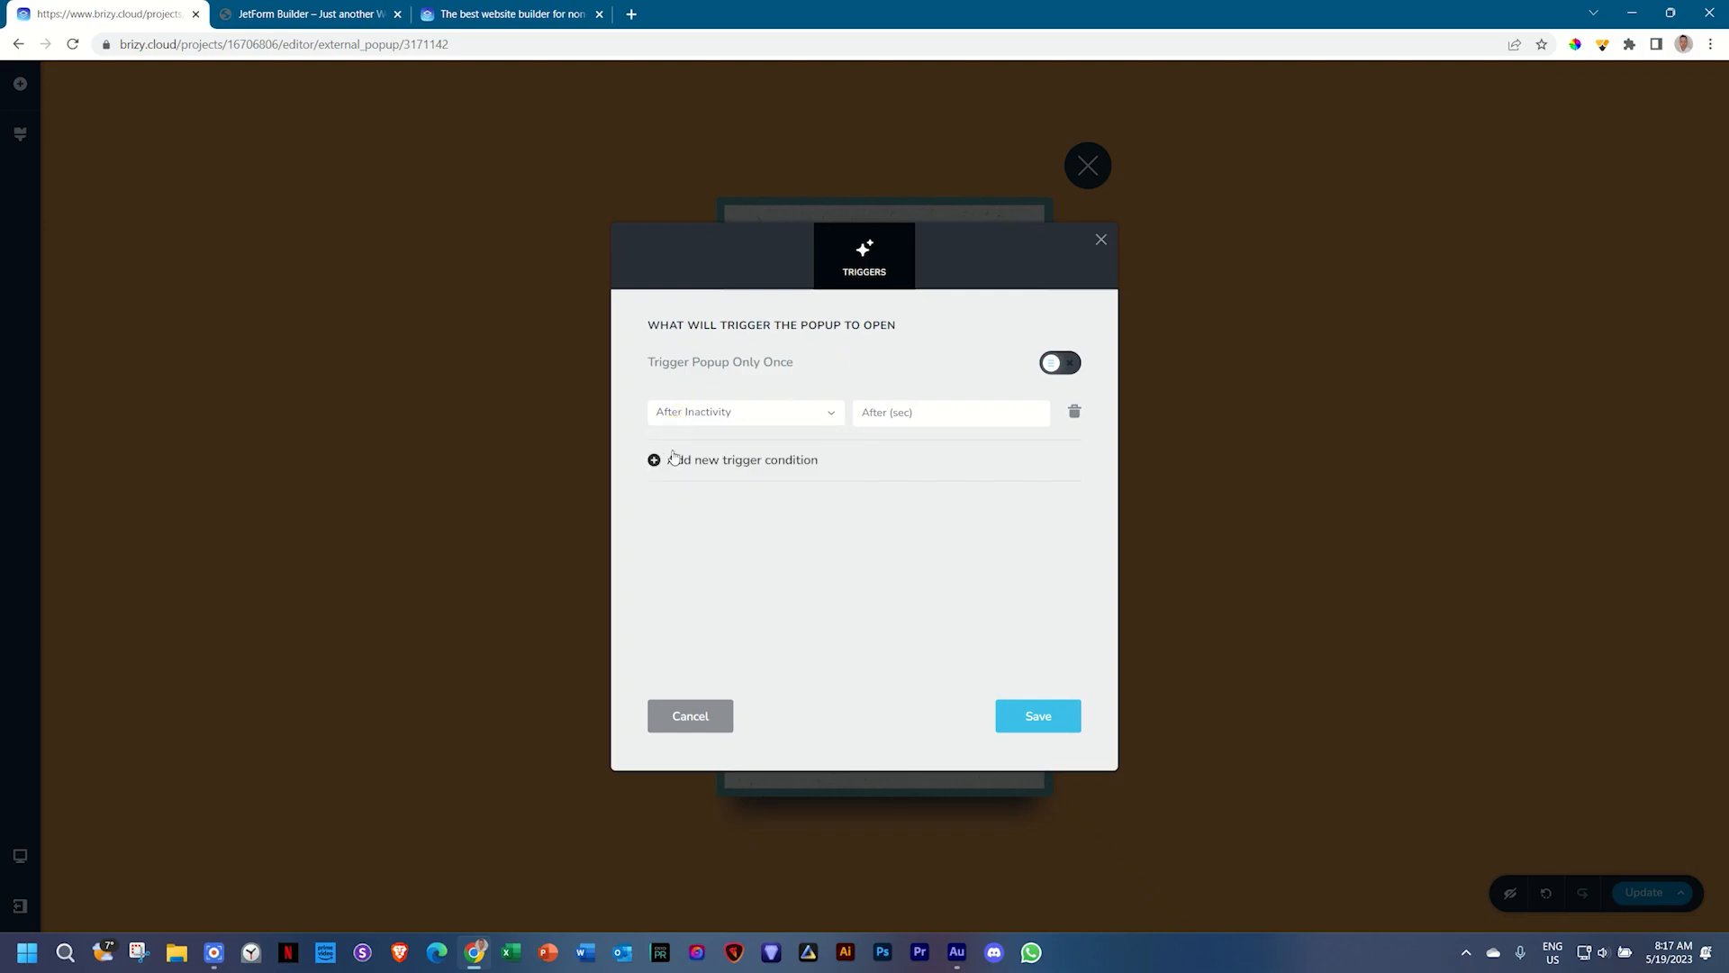
pyautogui.click(894, 419)
pyautogui.write('5')
# Step: Add a second trigger condition that opens the popup on scrolling down 50% of the page height
pyautogui.click(719, 461)
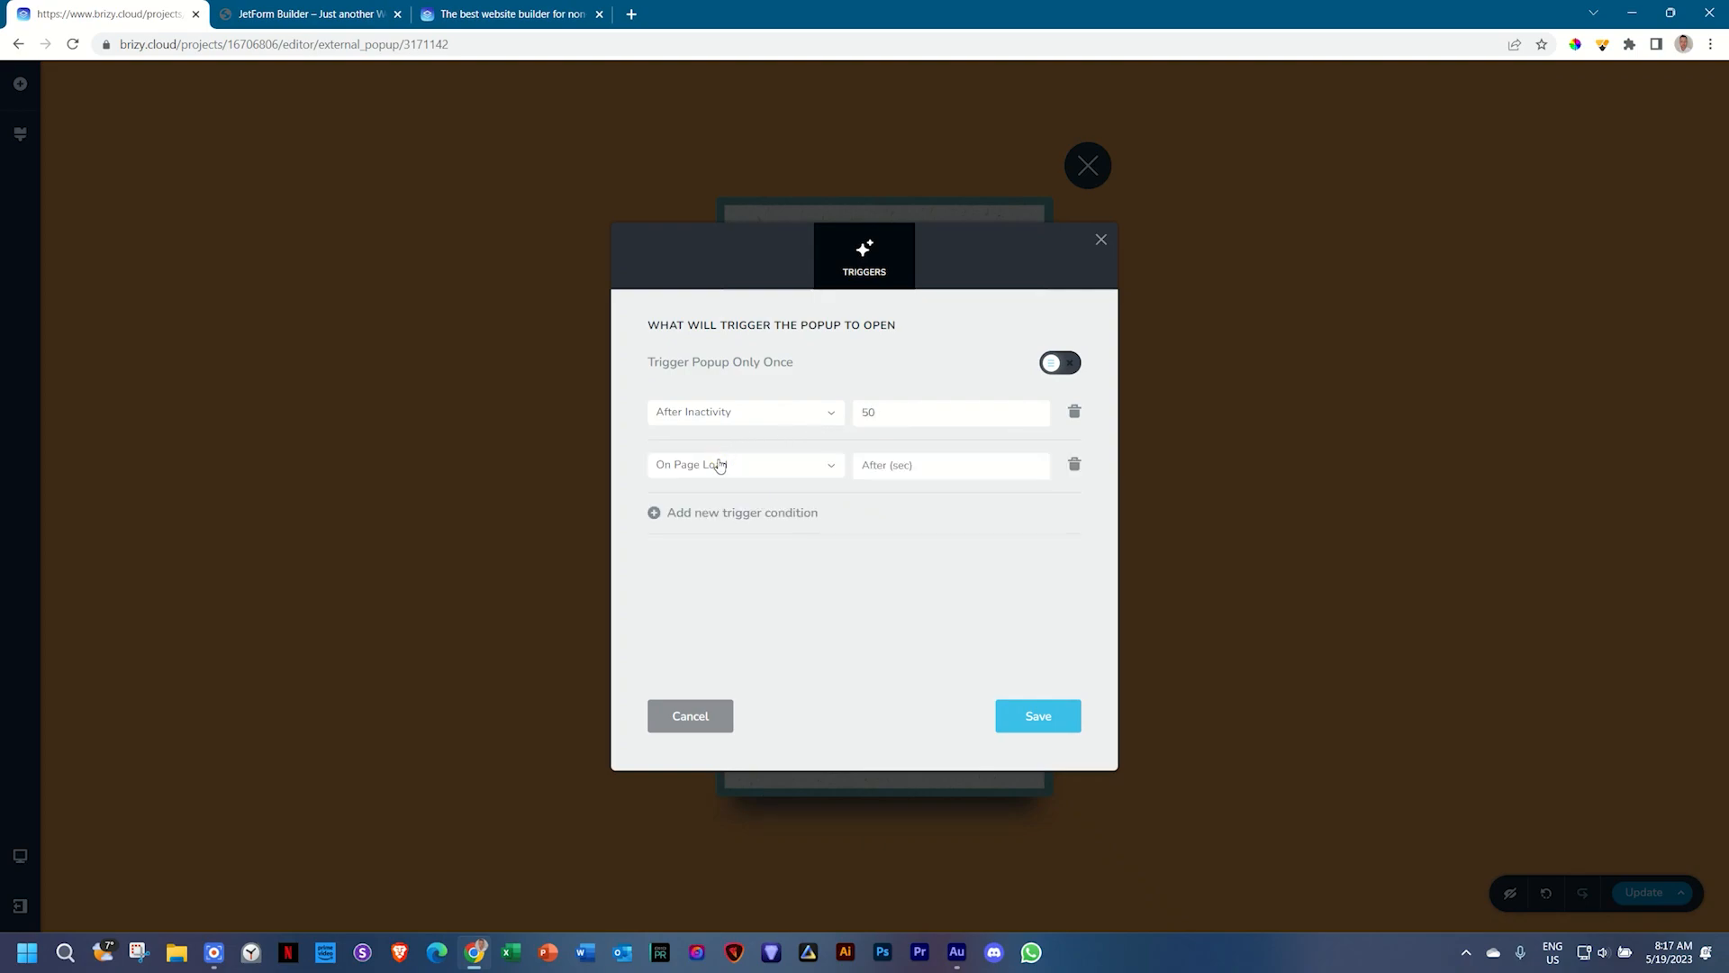
pyautogui.click(719, 464)
pyautogui.scroll(-2, 784, 533)
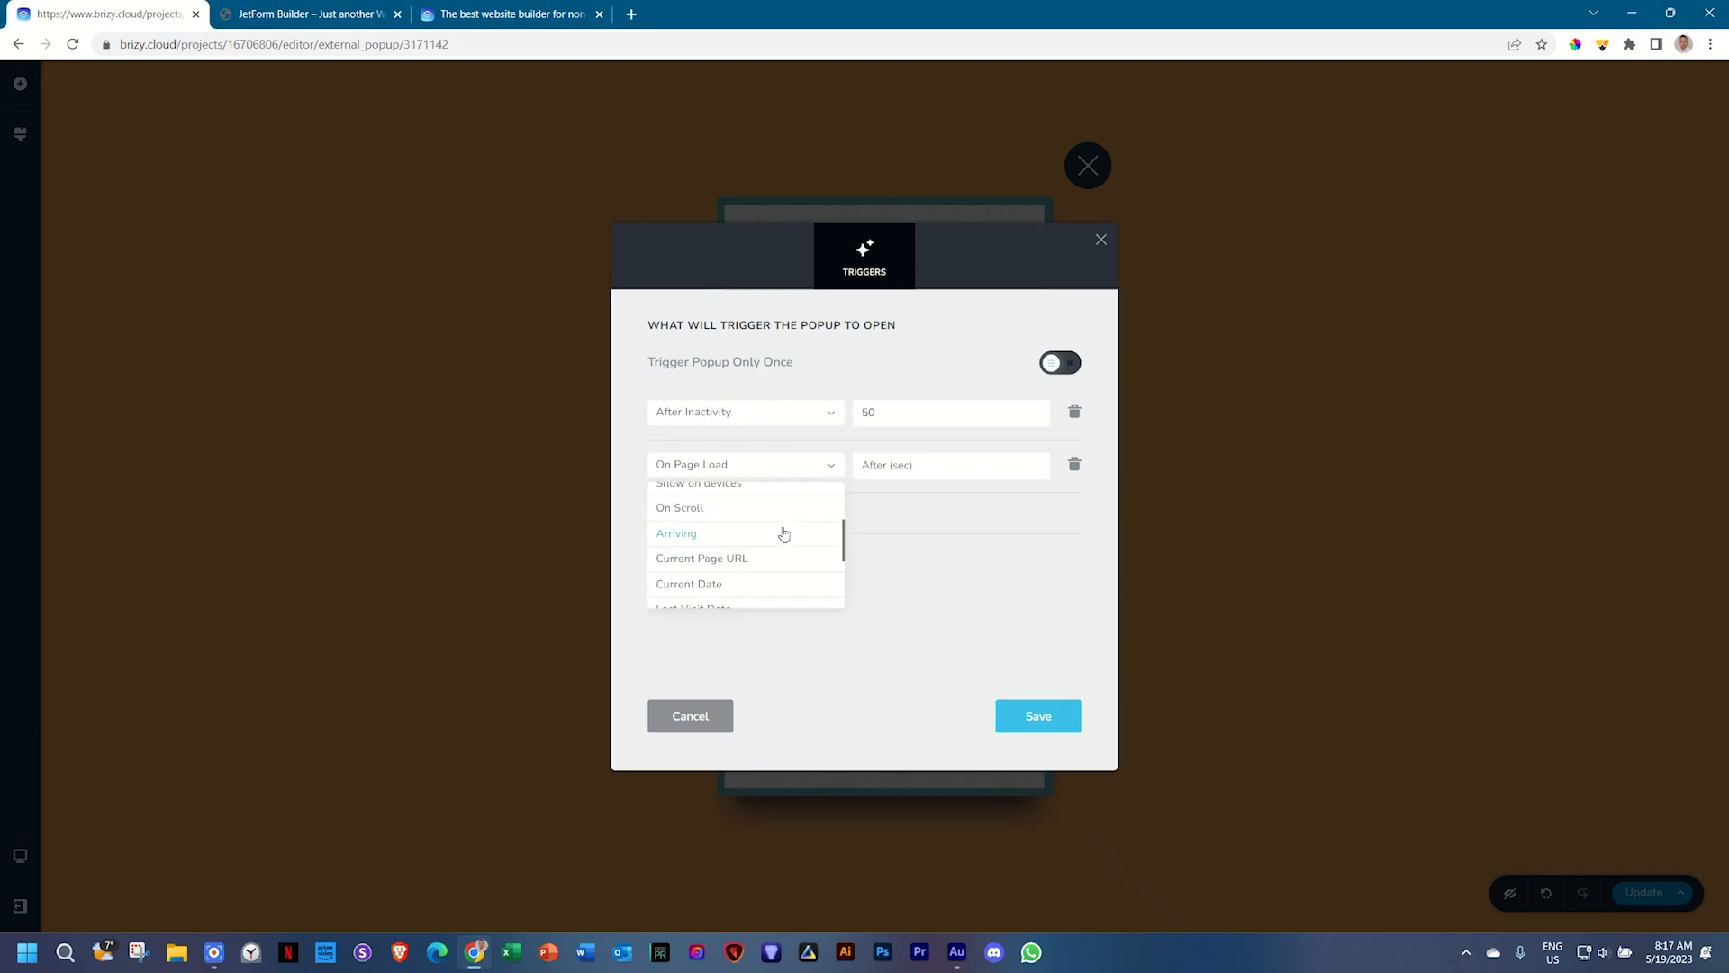
pyautogui.click(666, 508)
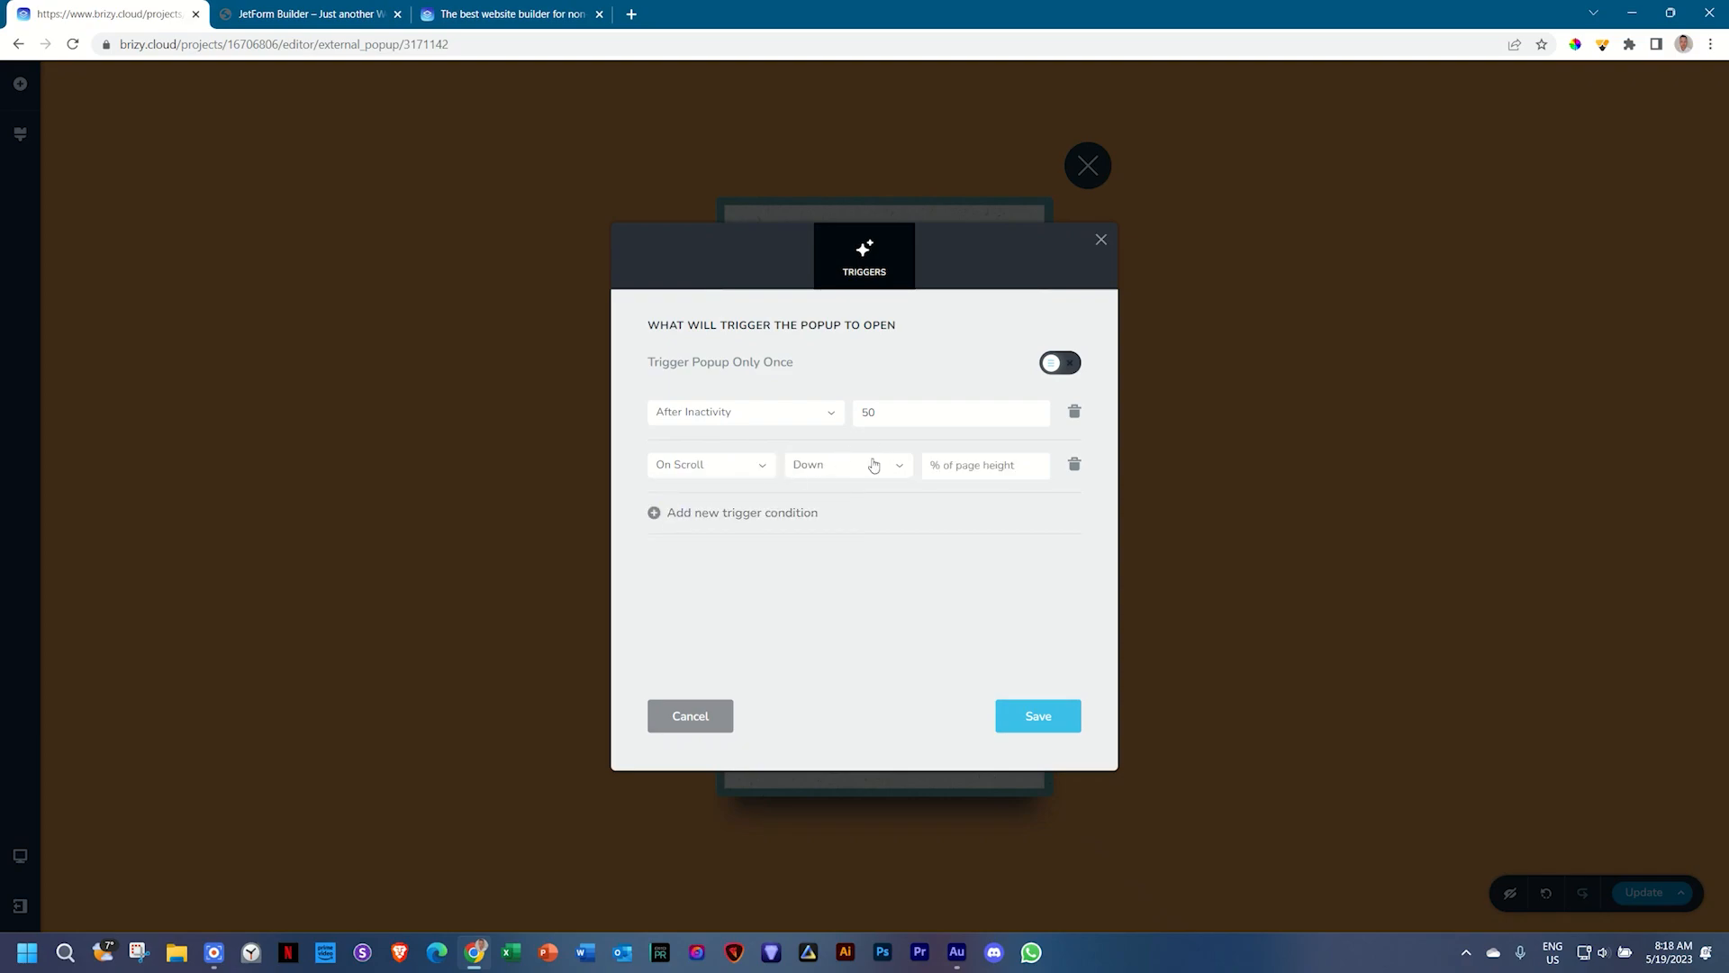
pyautogui.click(940, 465)
pyautogui.write('50')
# Step: Enable Trigger Popup Only Once and save the trigger conditions
pyautogui.click(1040, 719)
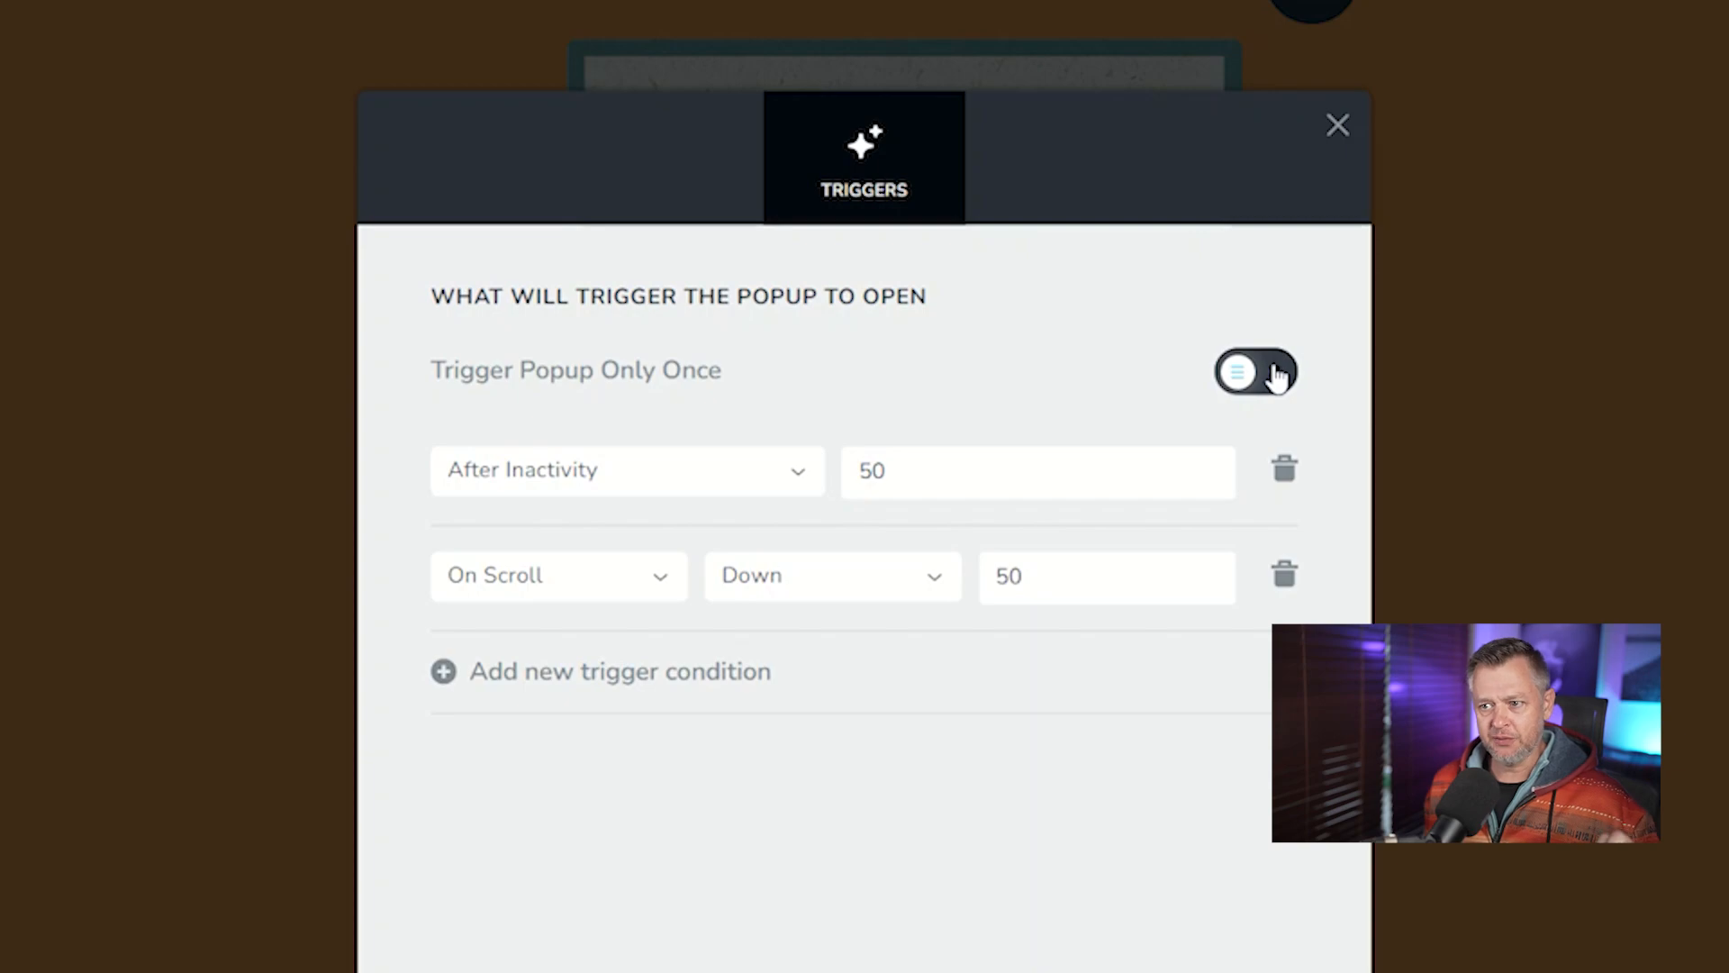
pyautogui.click(1276, 394)
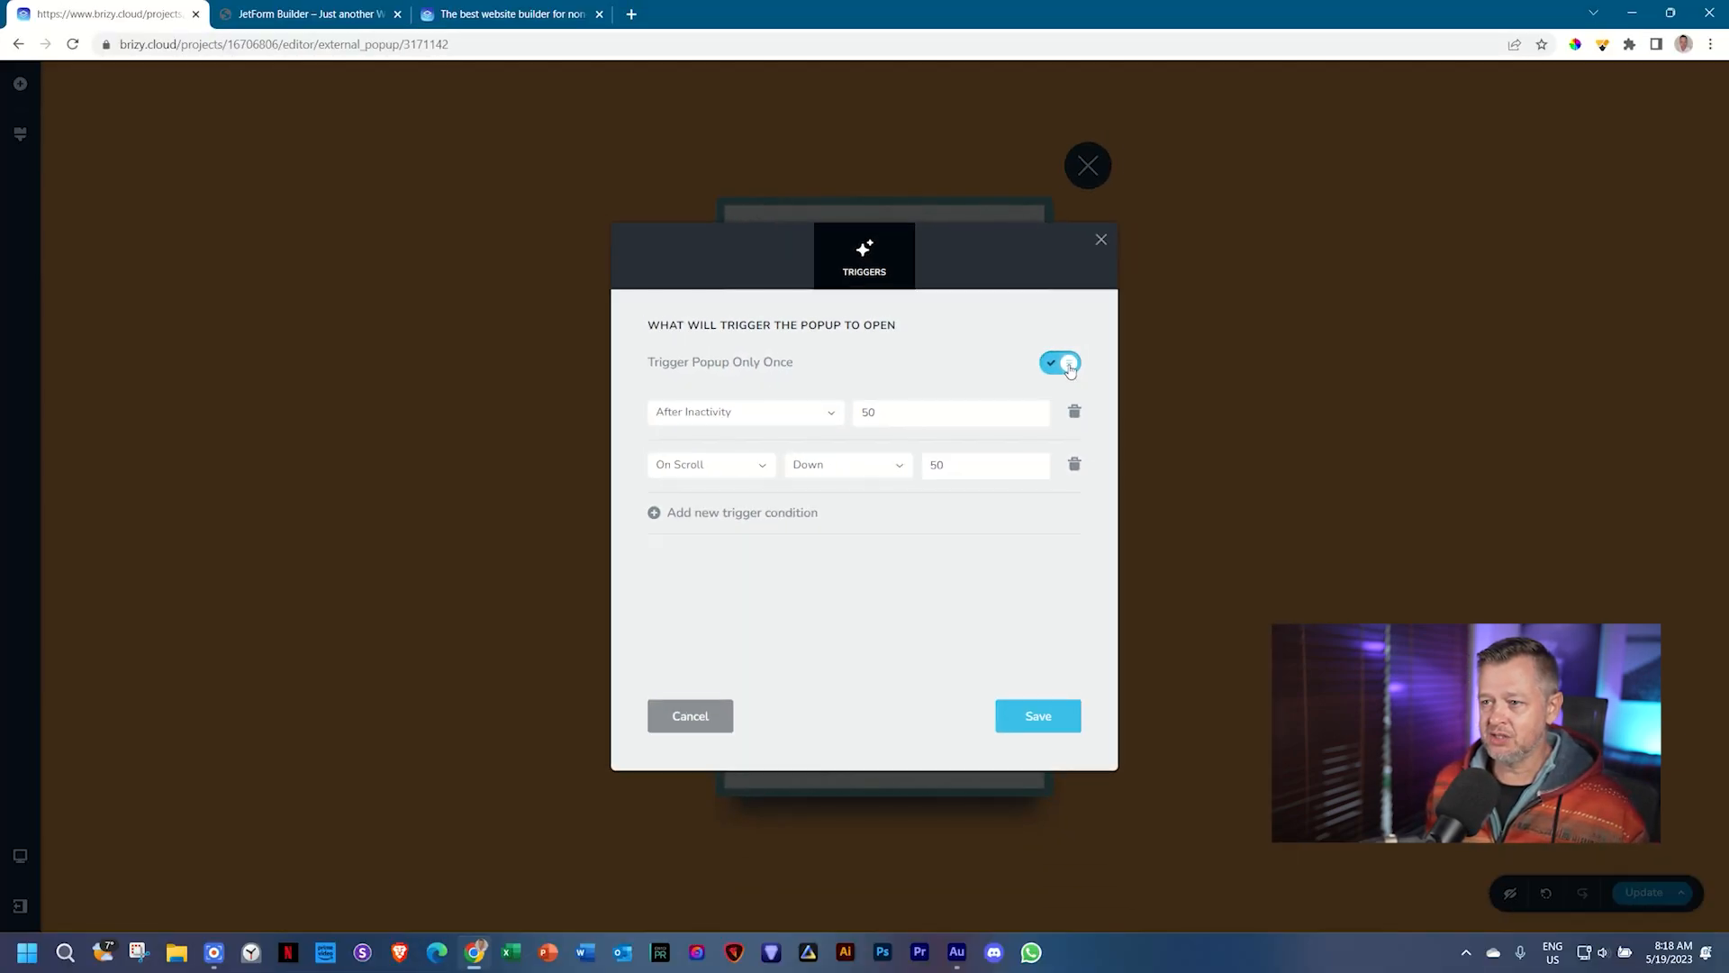
pyautogui.click(1270, 386)
pyautogui.click(1033, 716)
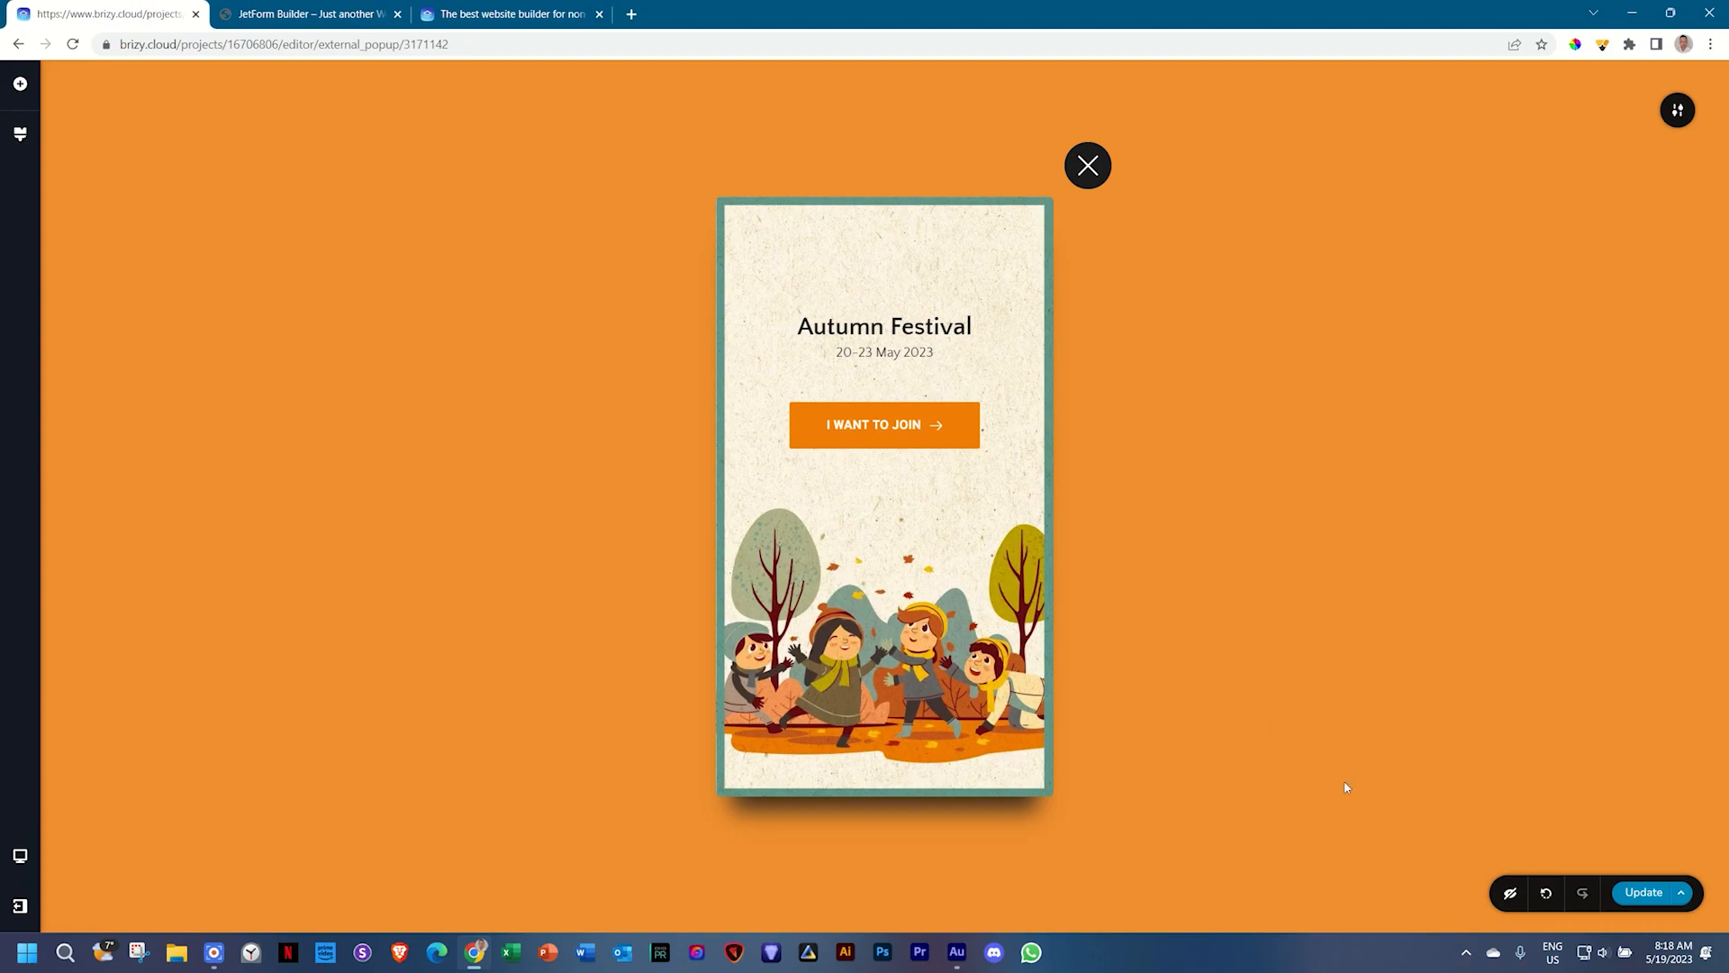
# Step: Update the Autumn Festival popup and return to the Brizy dashboard
pyautogui.click(1639, 901)
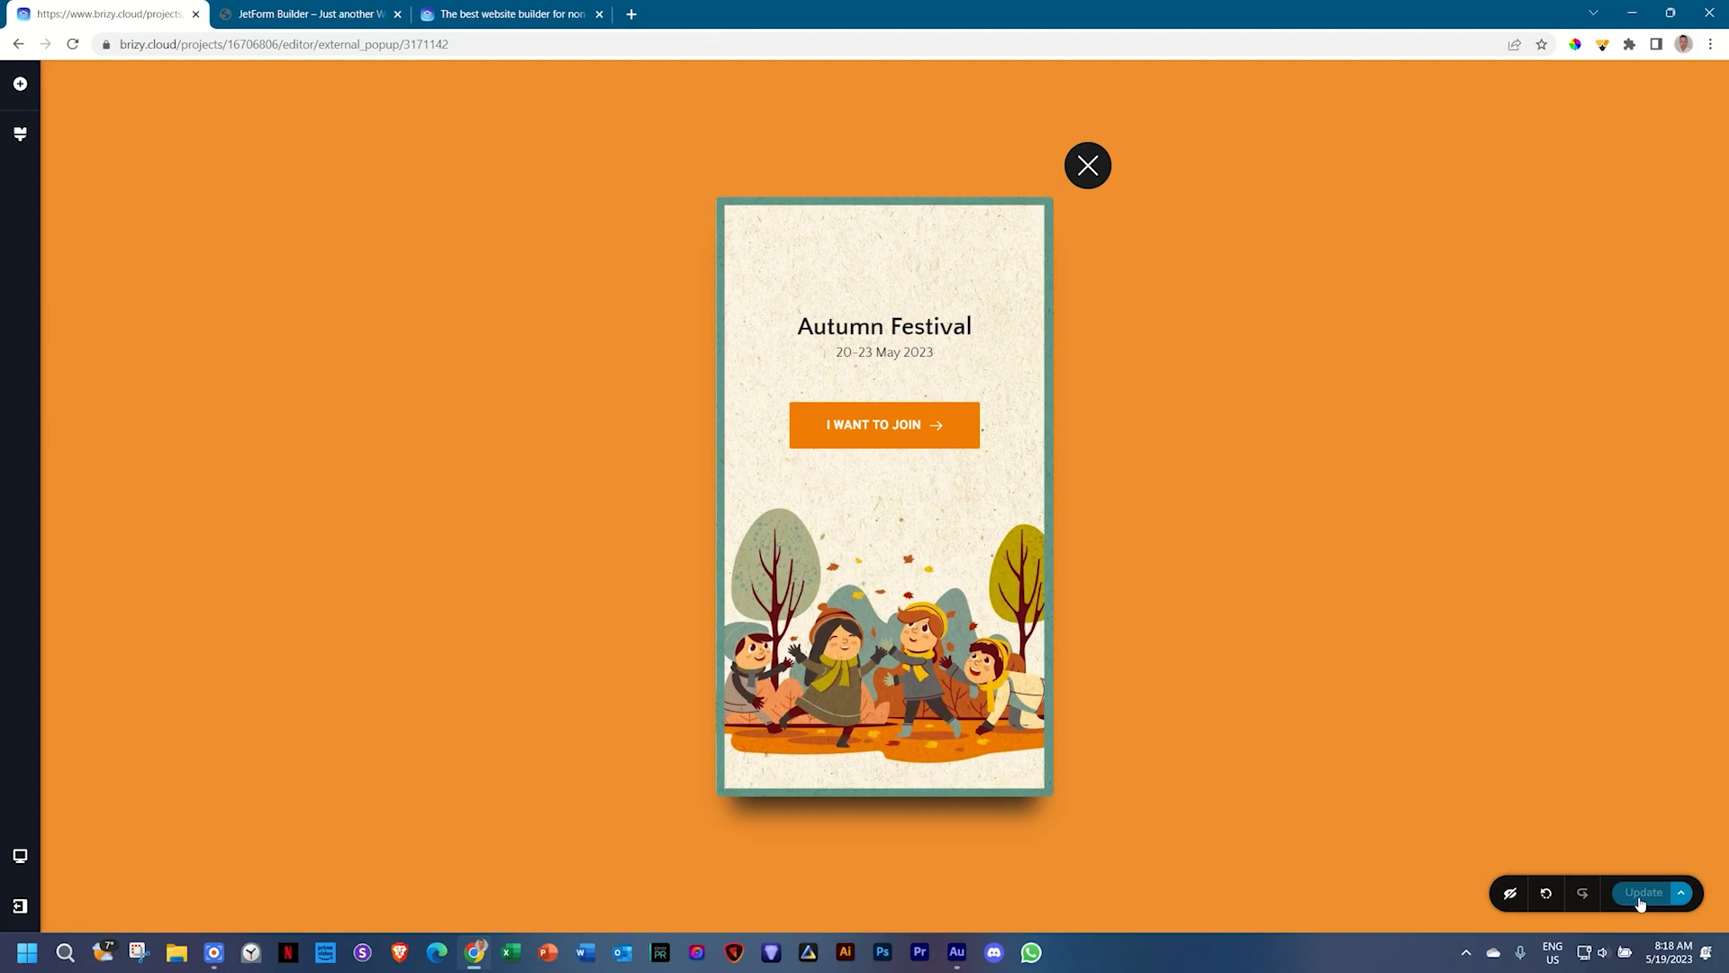
pyautogui.click(19, 912)
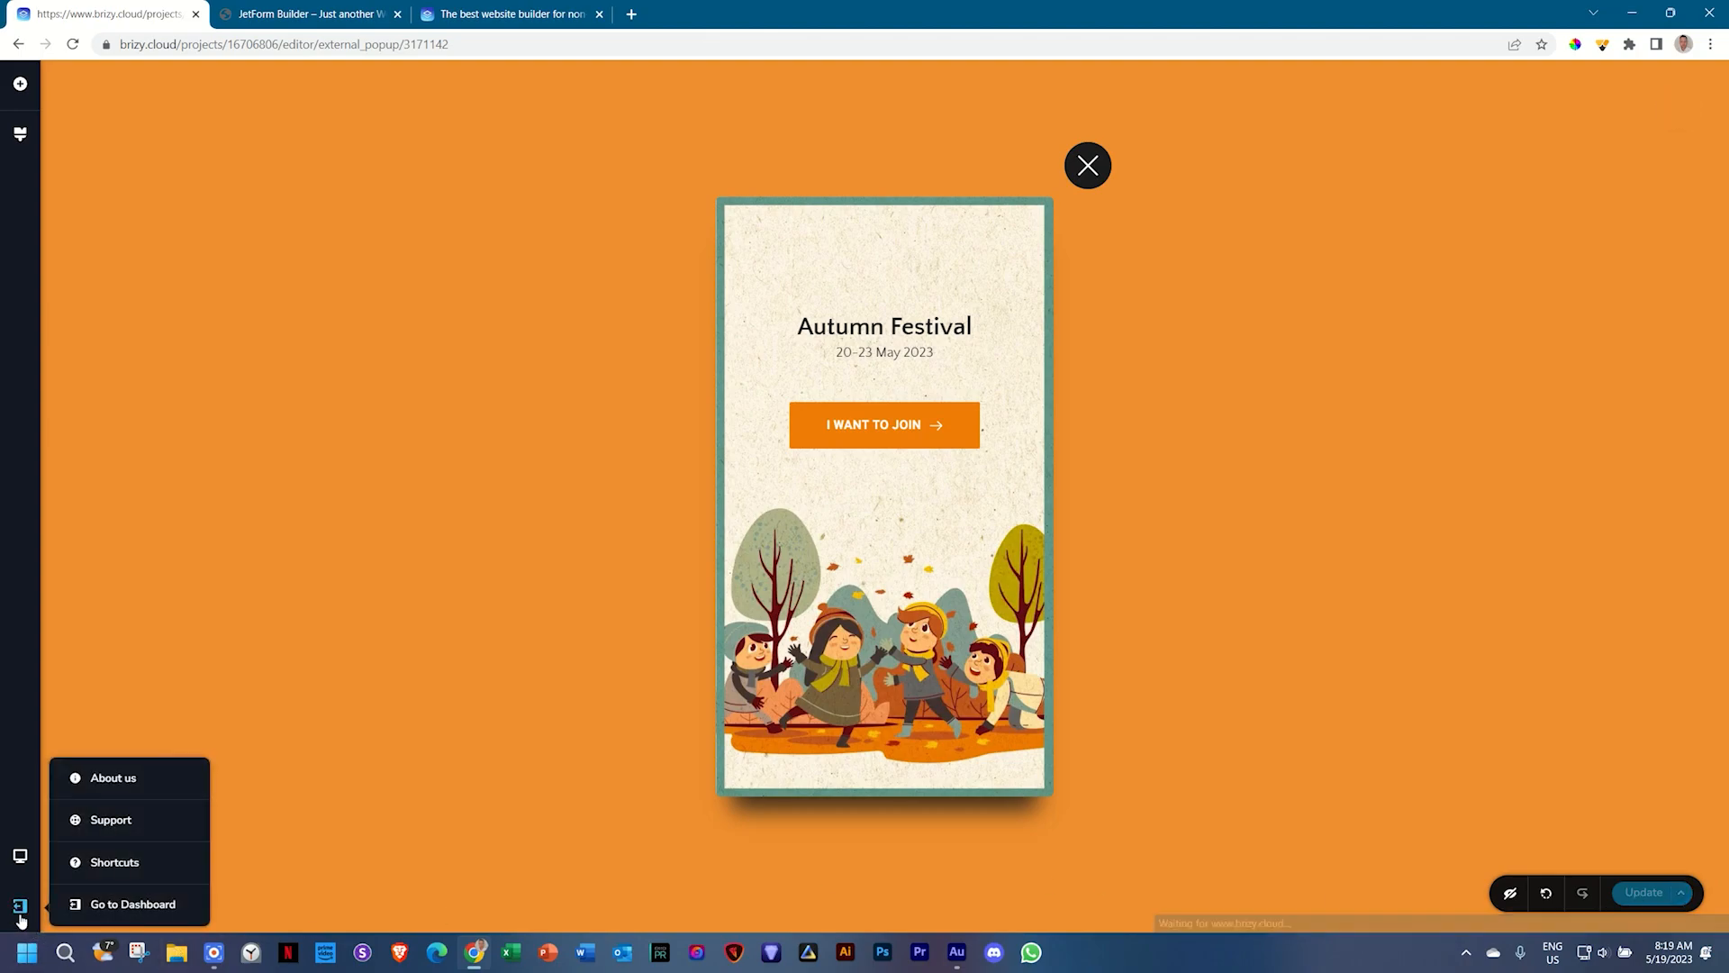
pyautogui.click(144, 910)
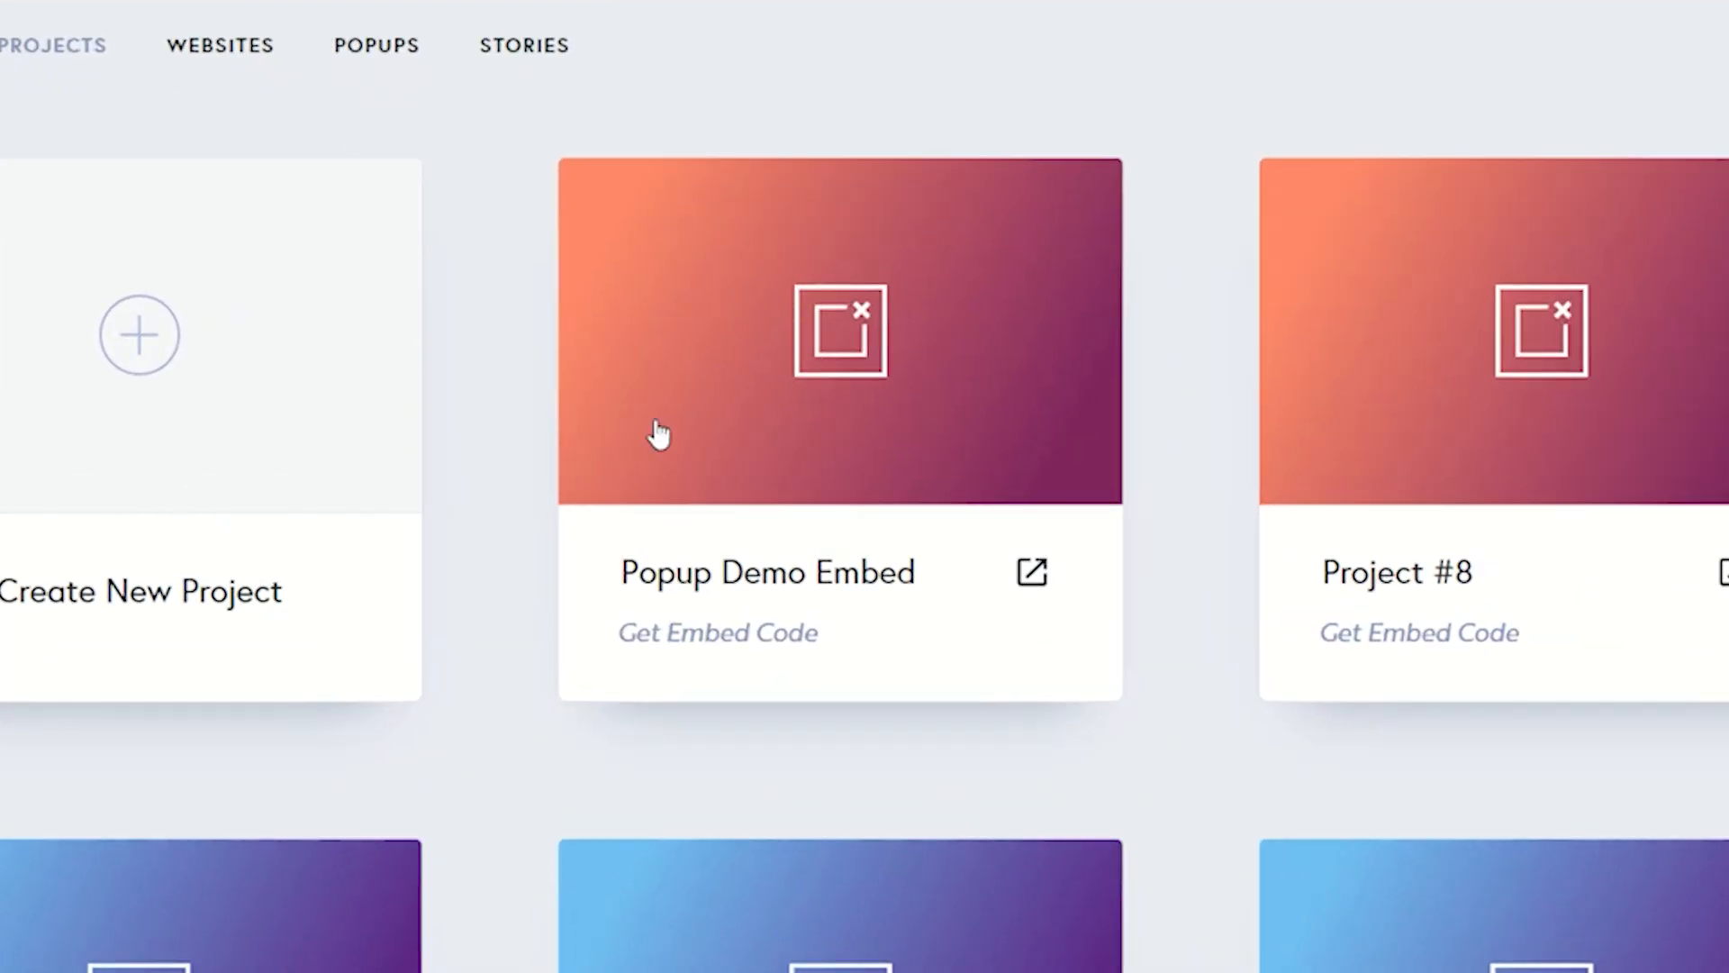
# Step: Get the embed code of the Popup Demo Embed project and copy it to the clipboard
pyautogui.moveTo(659, 450)
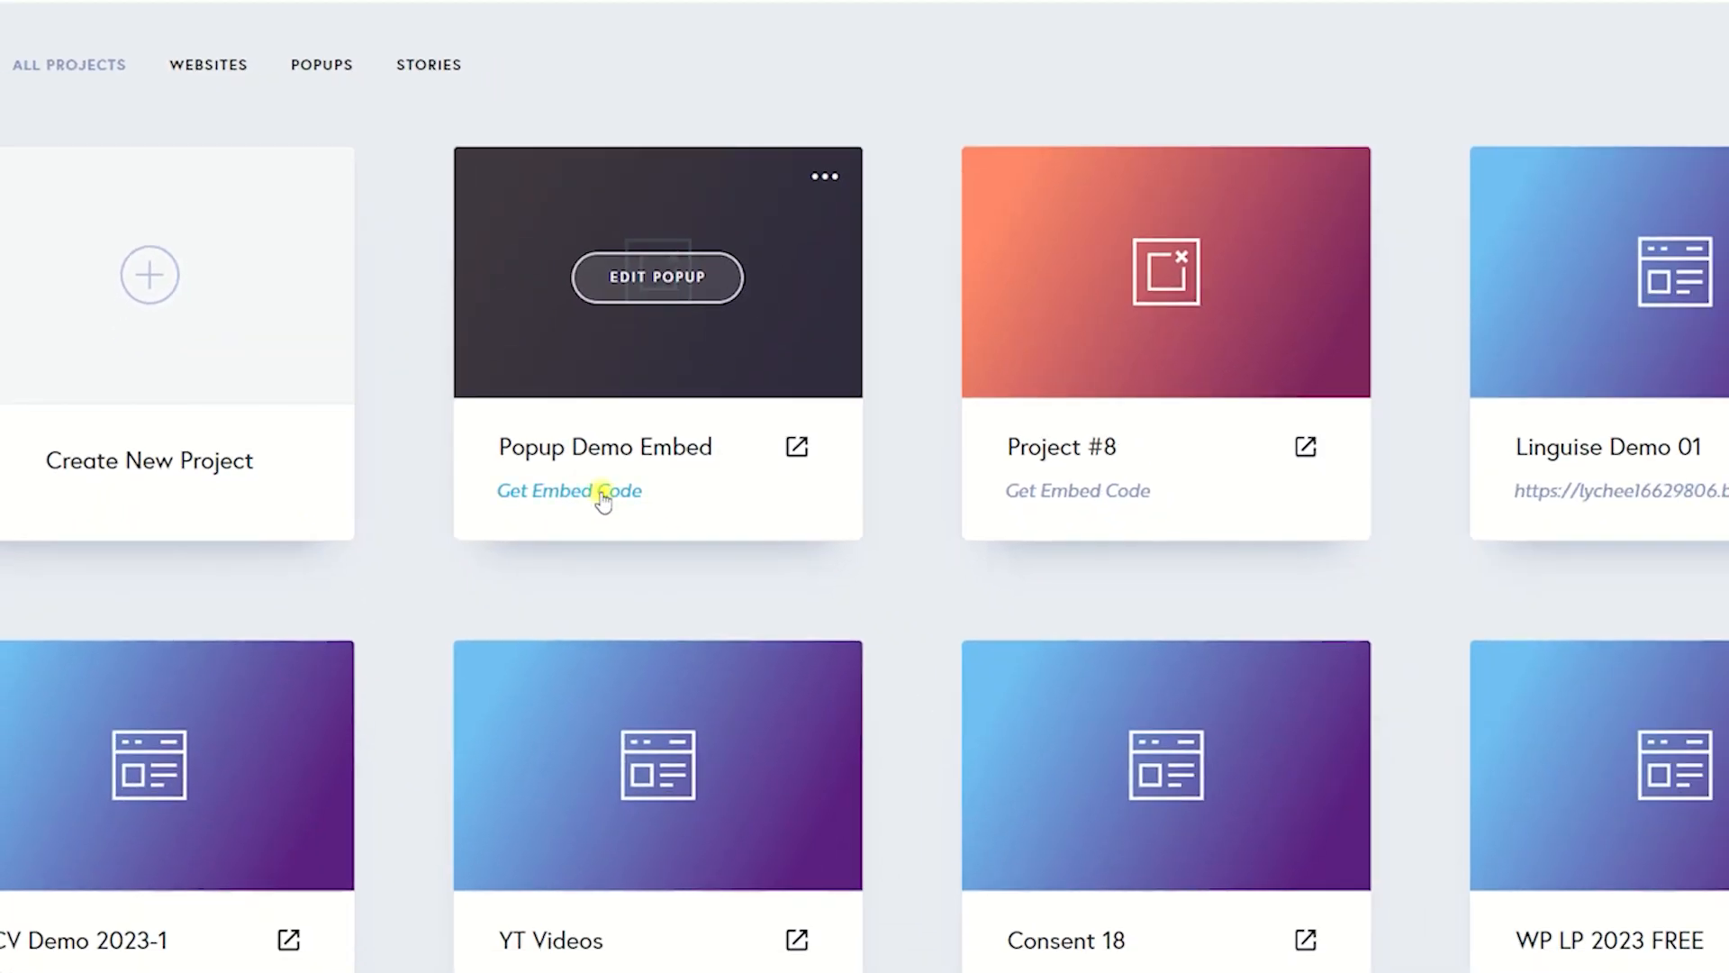
pyautogui.click(755, 632)
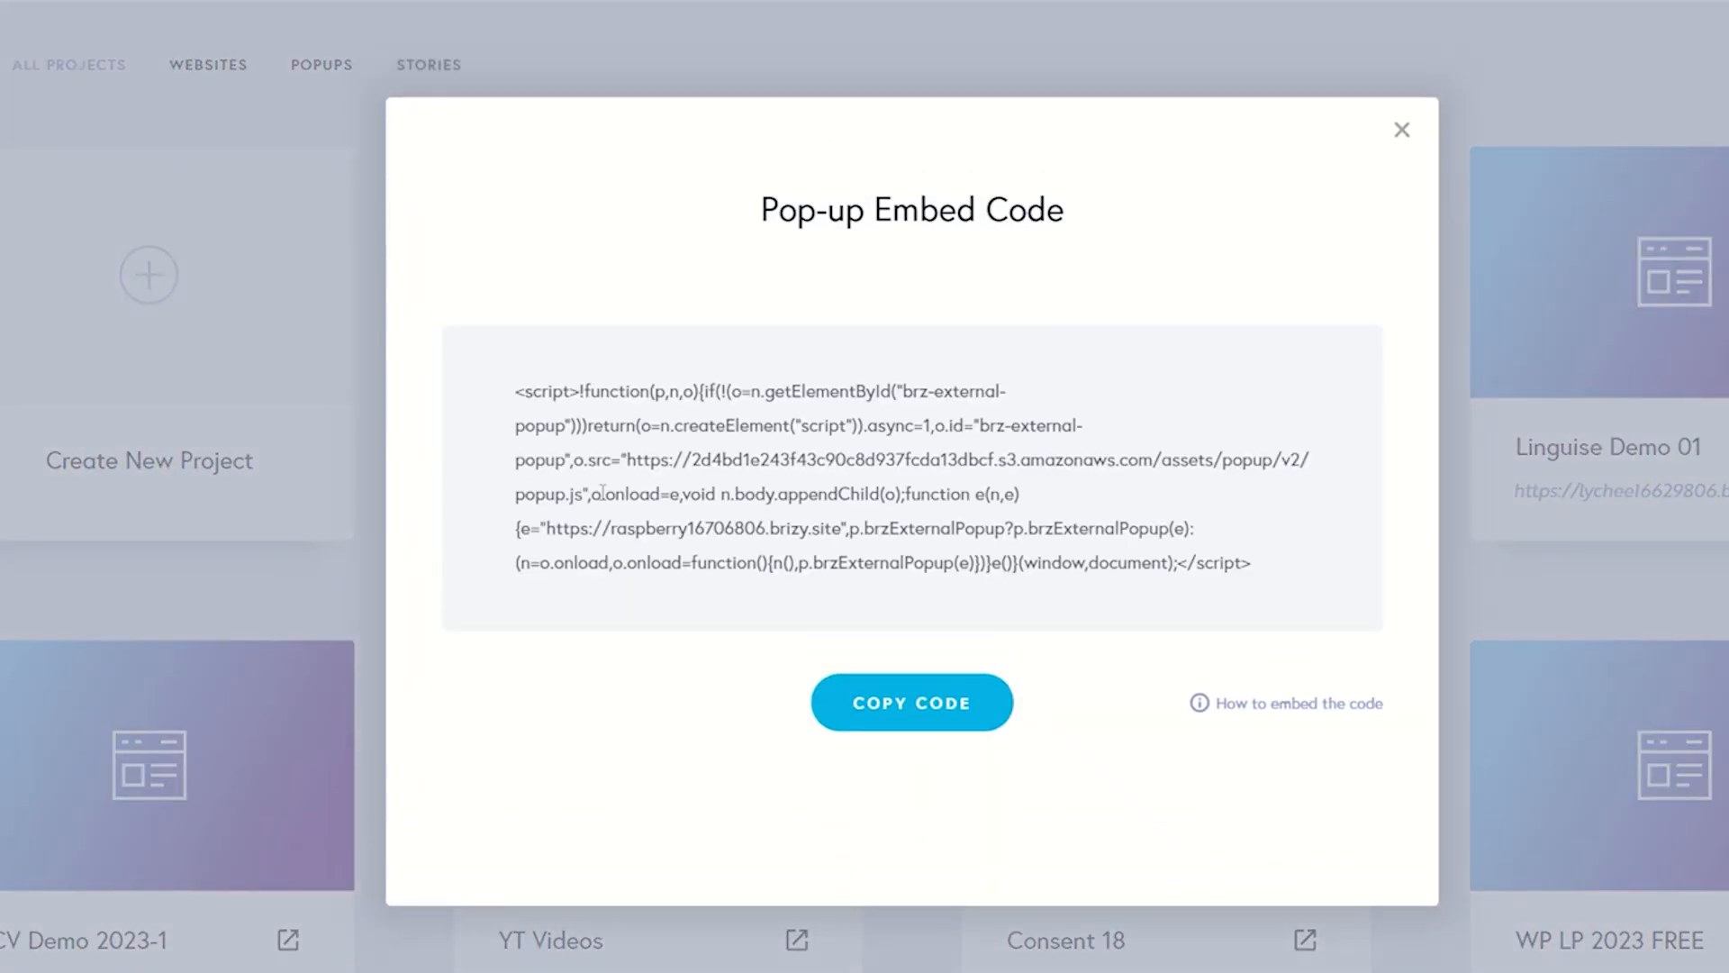
pyautogui.click(943, 707)
pyautogui.hotkey('ctrl', 'c')
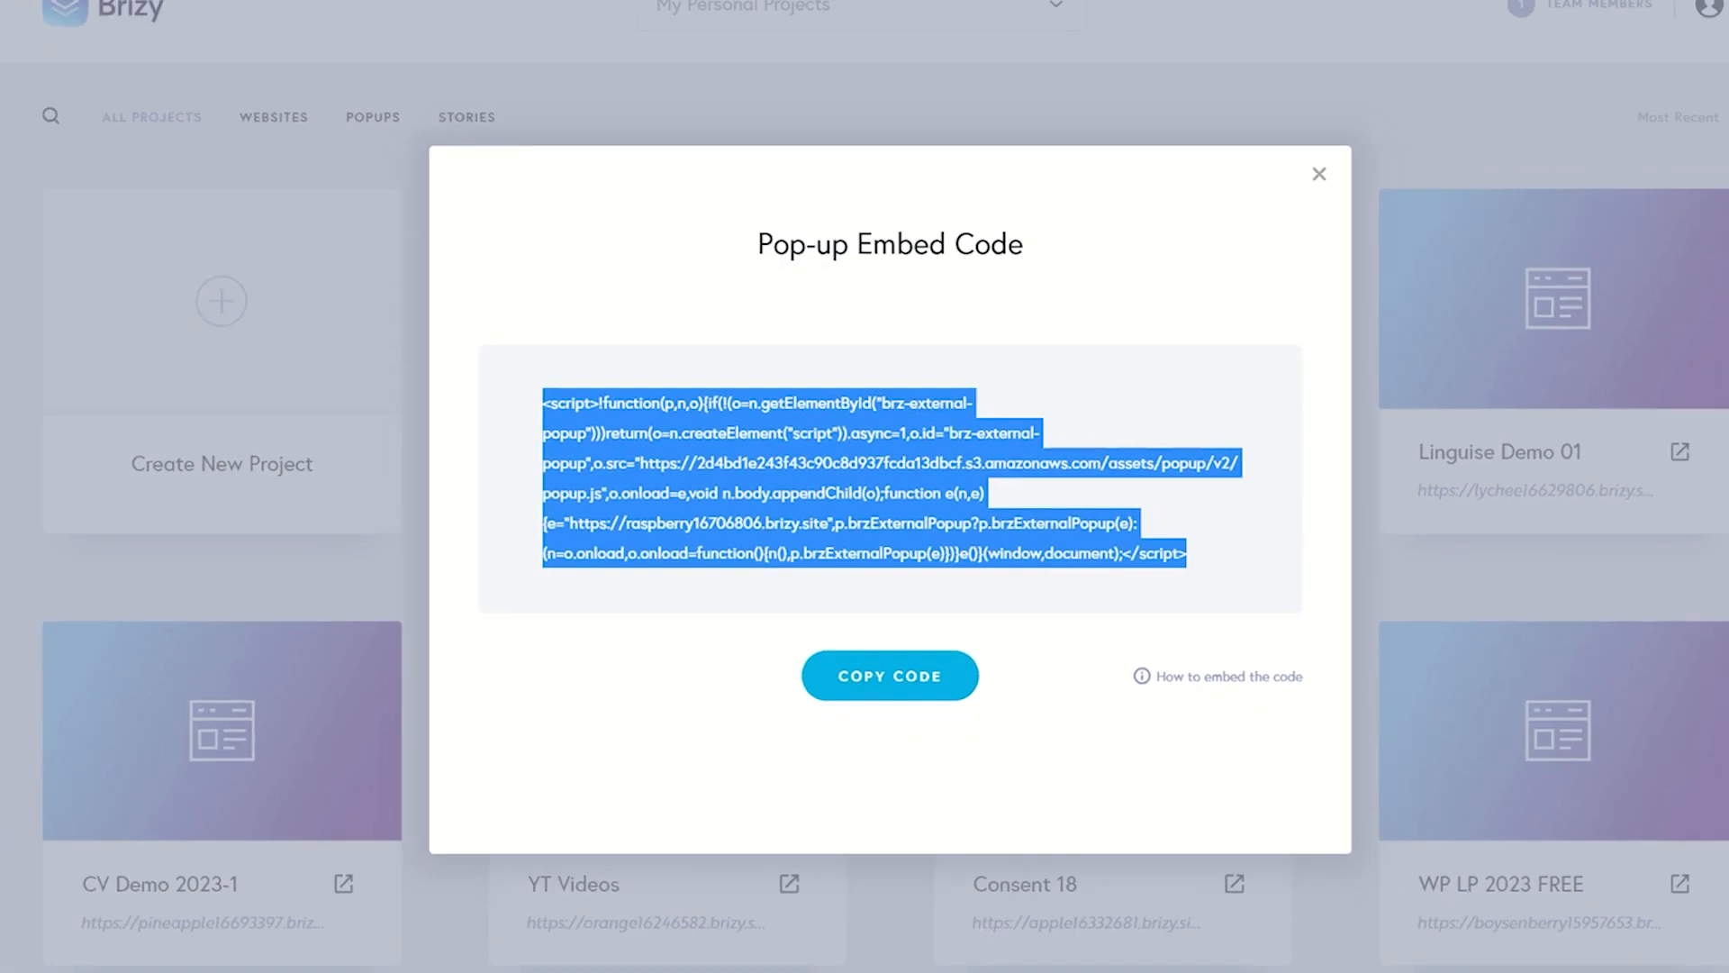
# Step: Switch to the JetForm Builder site's WordPress dashboard and open its WP Headers and Footers settings
pyautogui.click(319, 10)
pyautogui.click(104, 97)
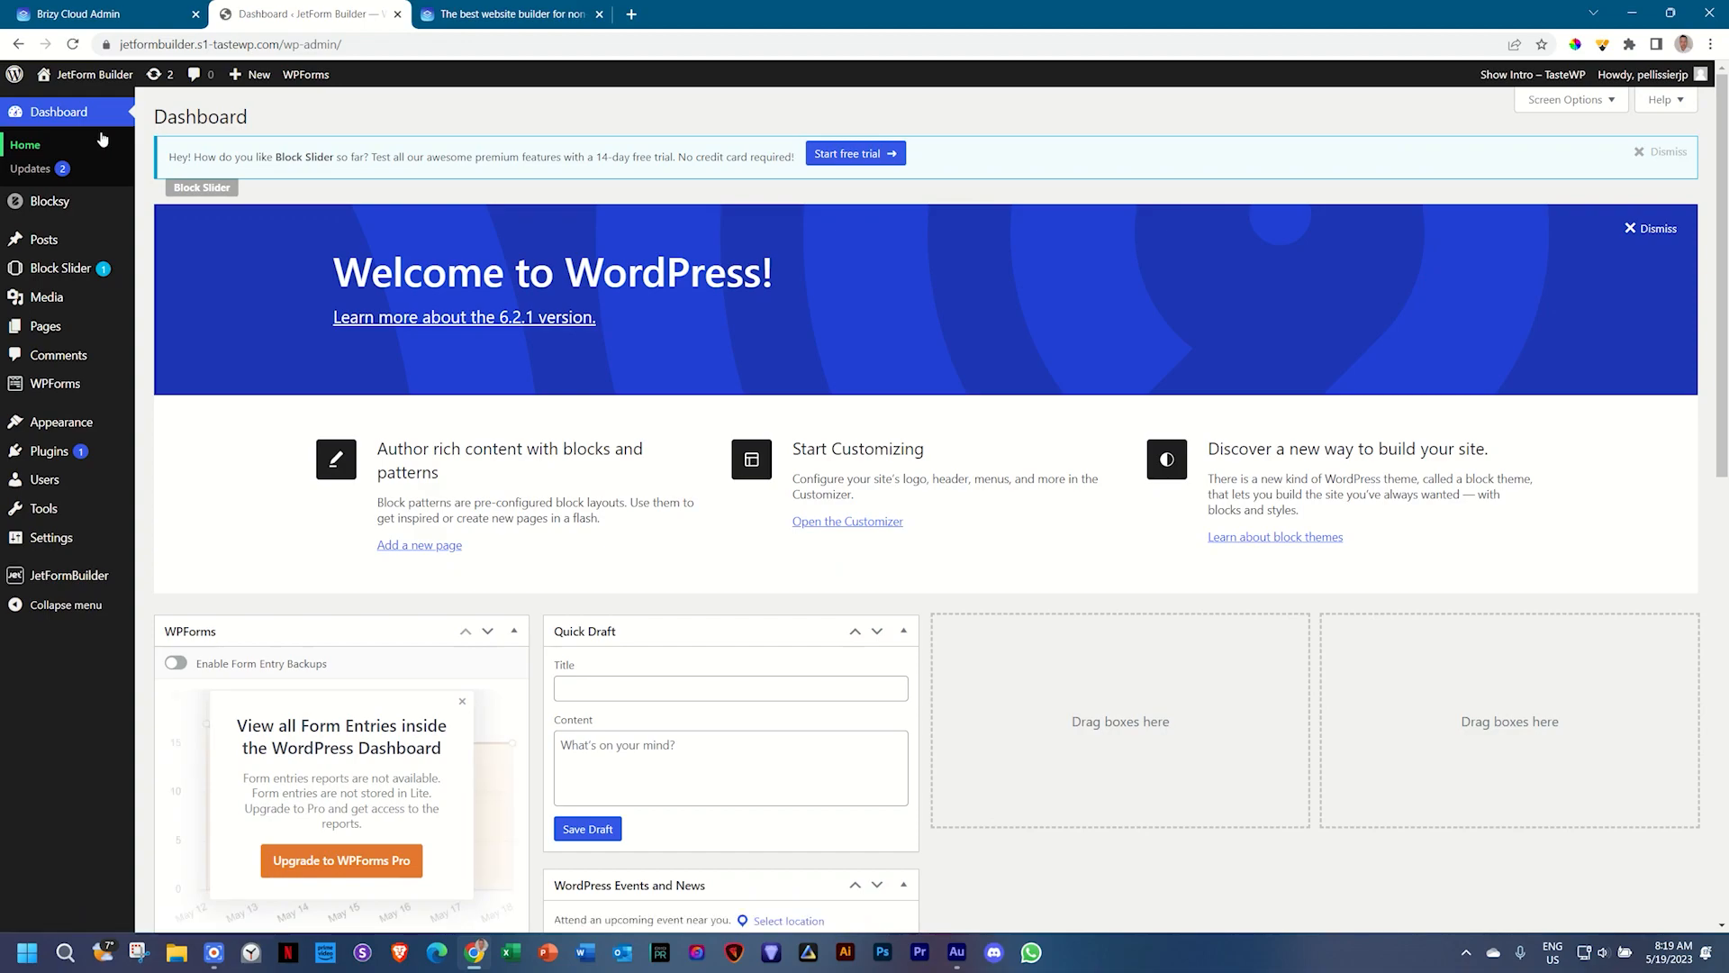
pyautogui.moveTo(91, 540)
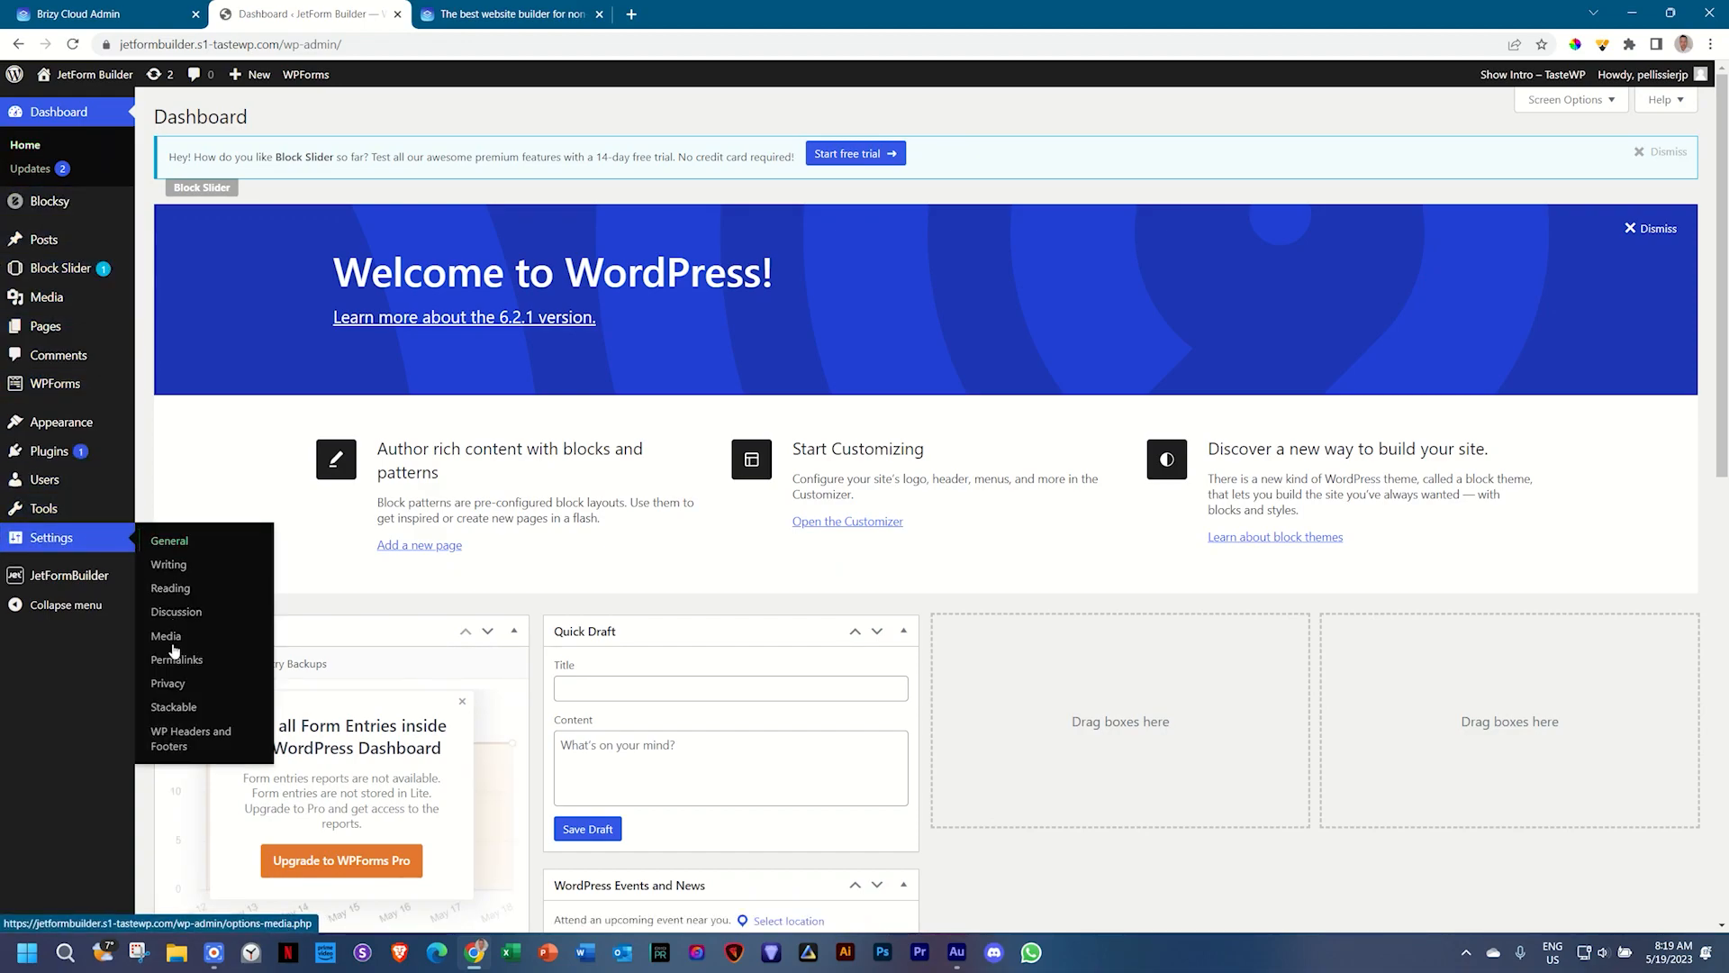
pyautogui.click(173, 742)
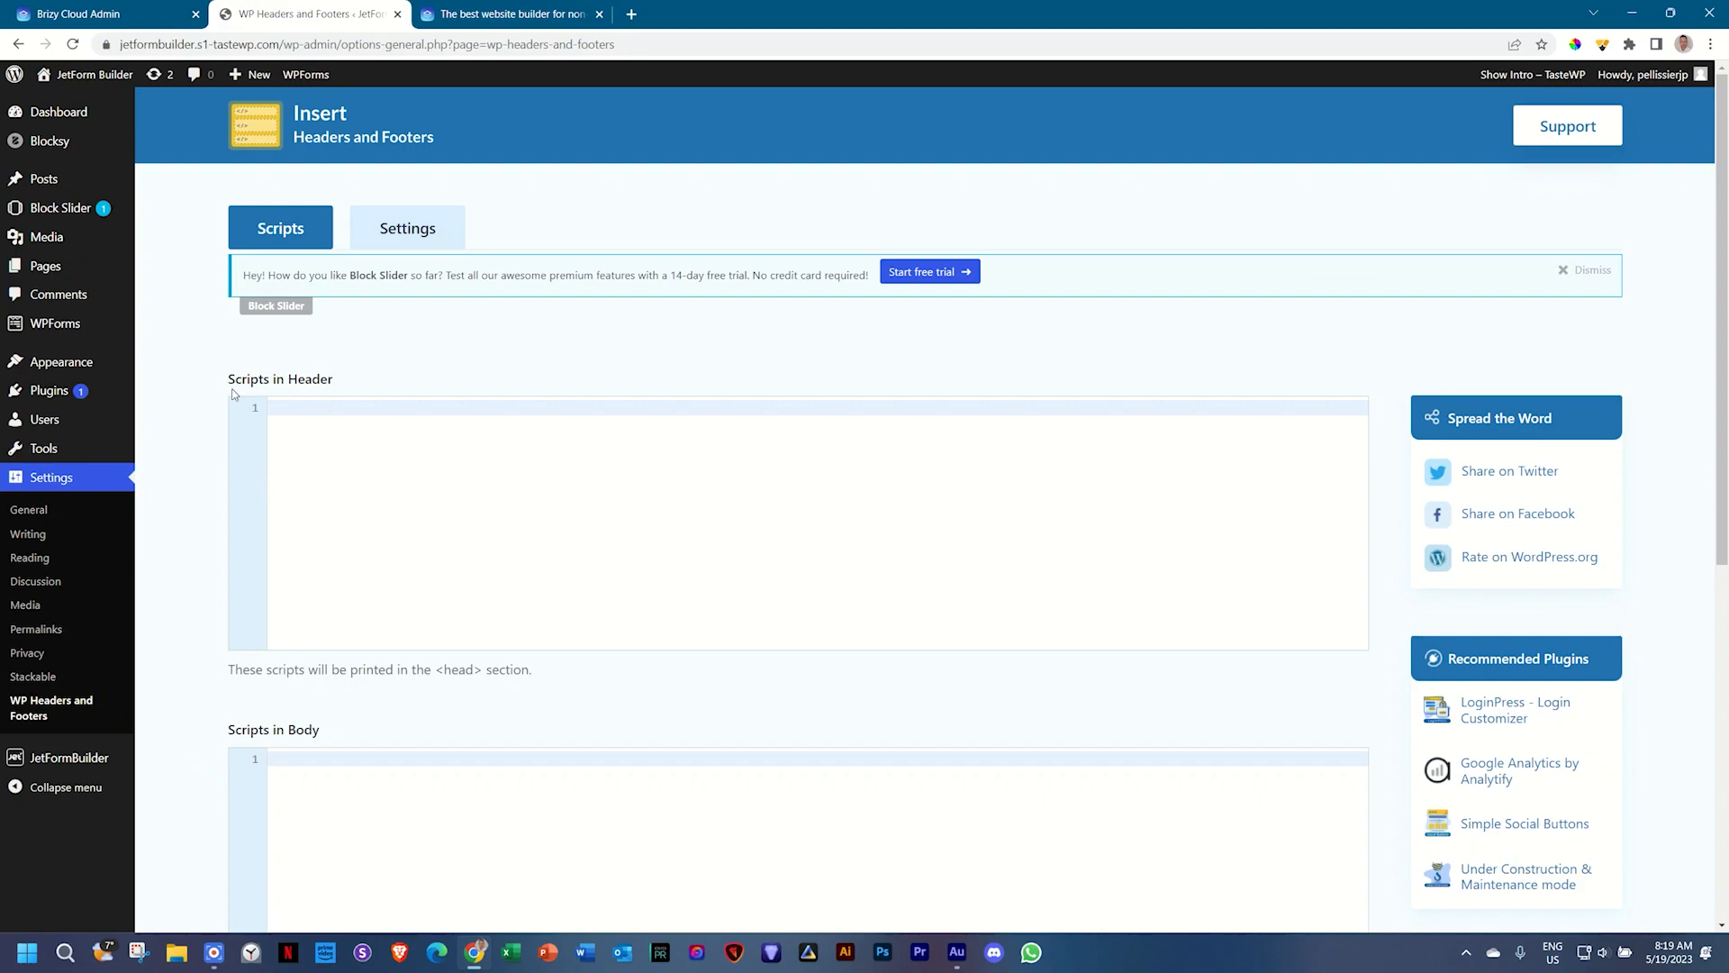
# Step: Paste the copied popup embed code into Scripts in Footer and save the settings
pyautogui.scroll(-1, 232, 396)
pyautogui.scroll(-2, 232, 400)
pyautogui.scroll(-5, 232, 407)
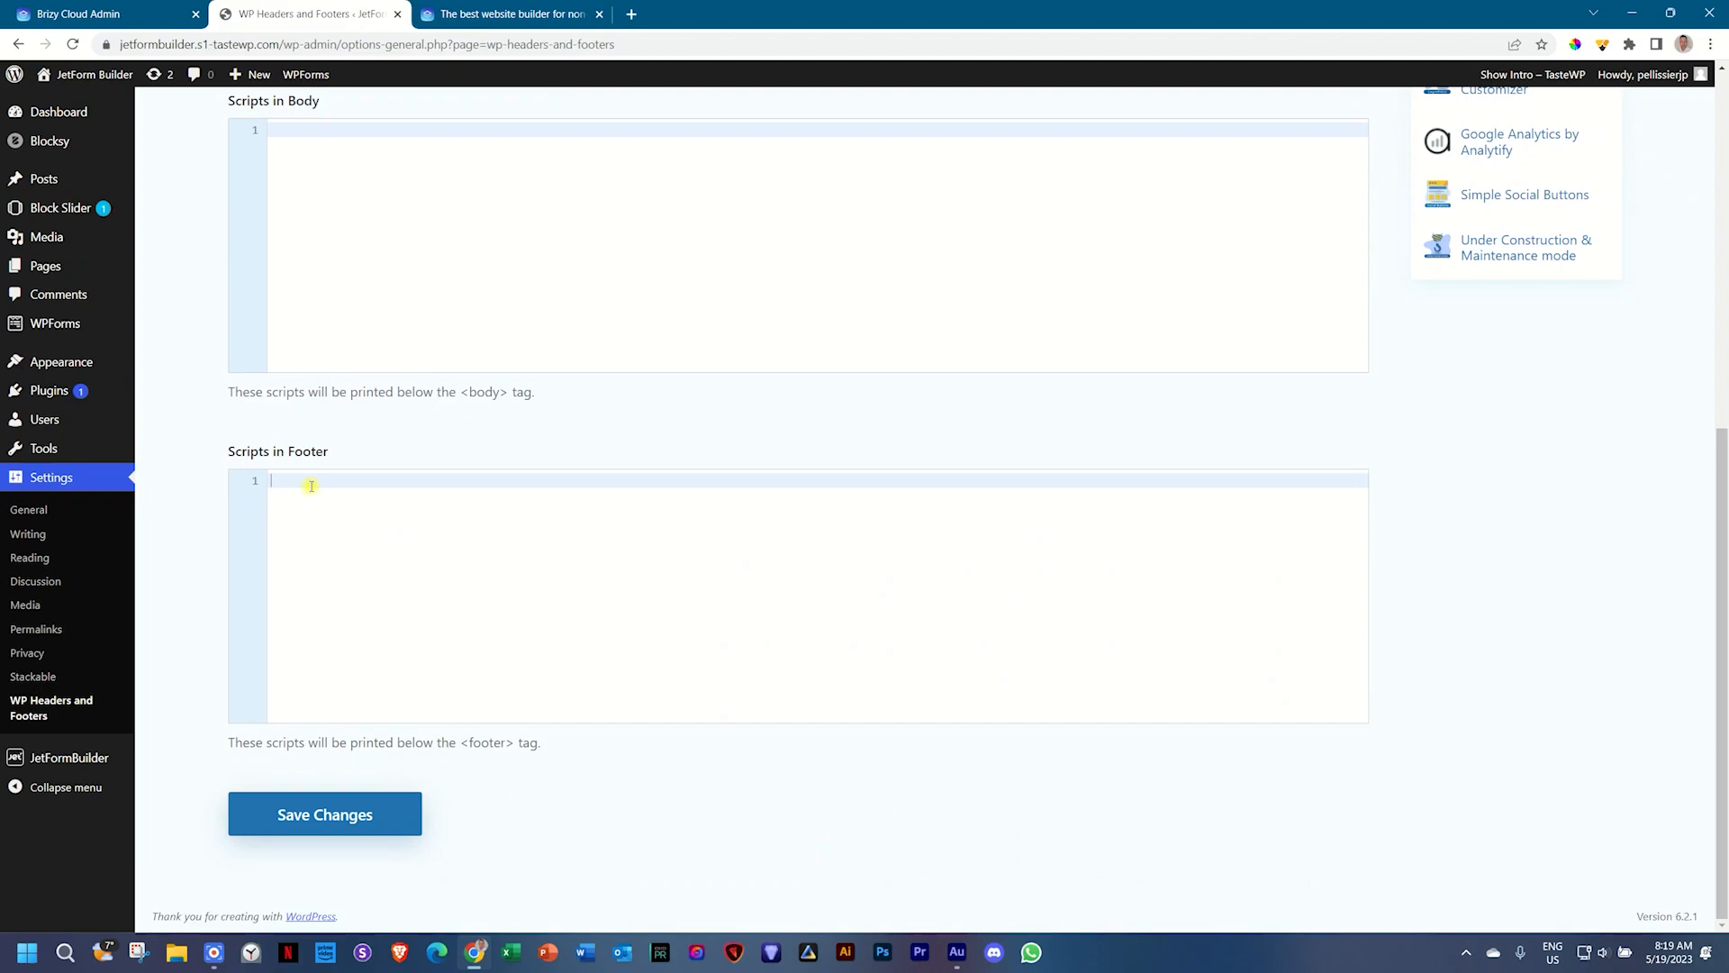
pyautogui.hotkey('ctrl', 'v')
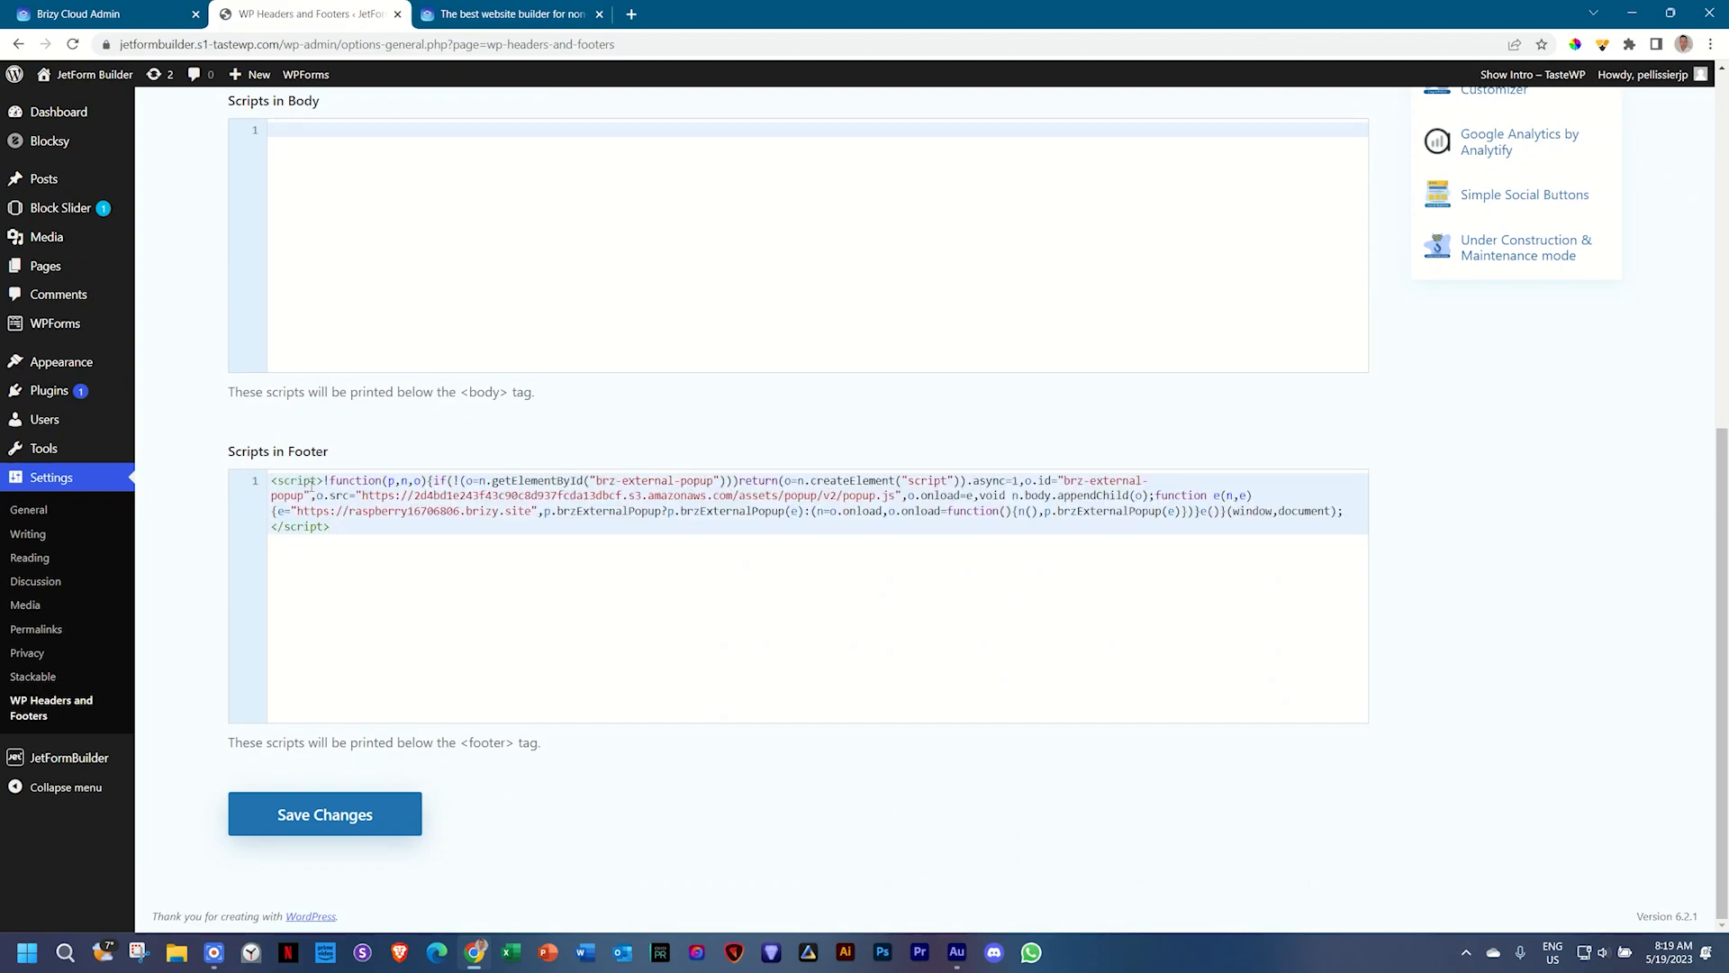
pyautogui.click(360, 828)
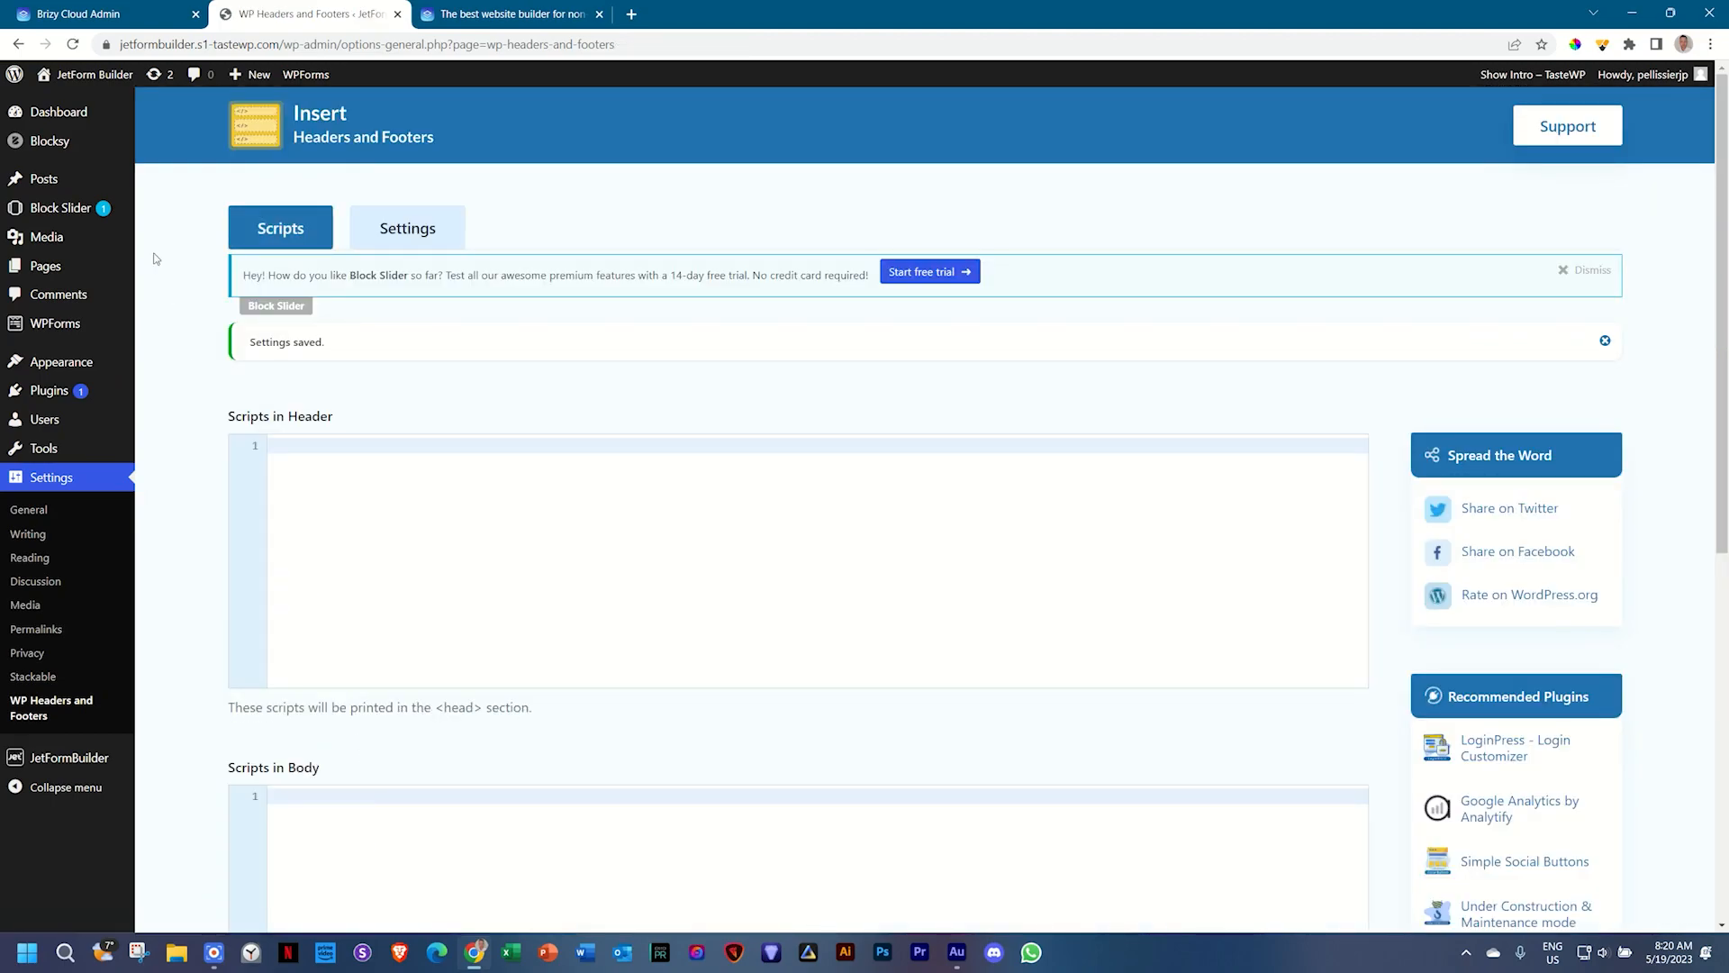
# Step: Visit the live JetForm Builder site and browse down its home page to test the embedded popup
pyautogui.click(64, 80)
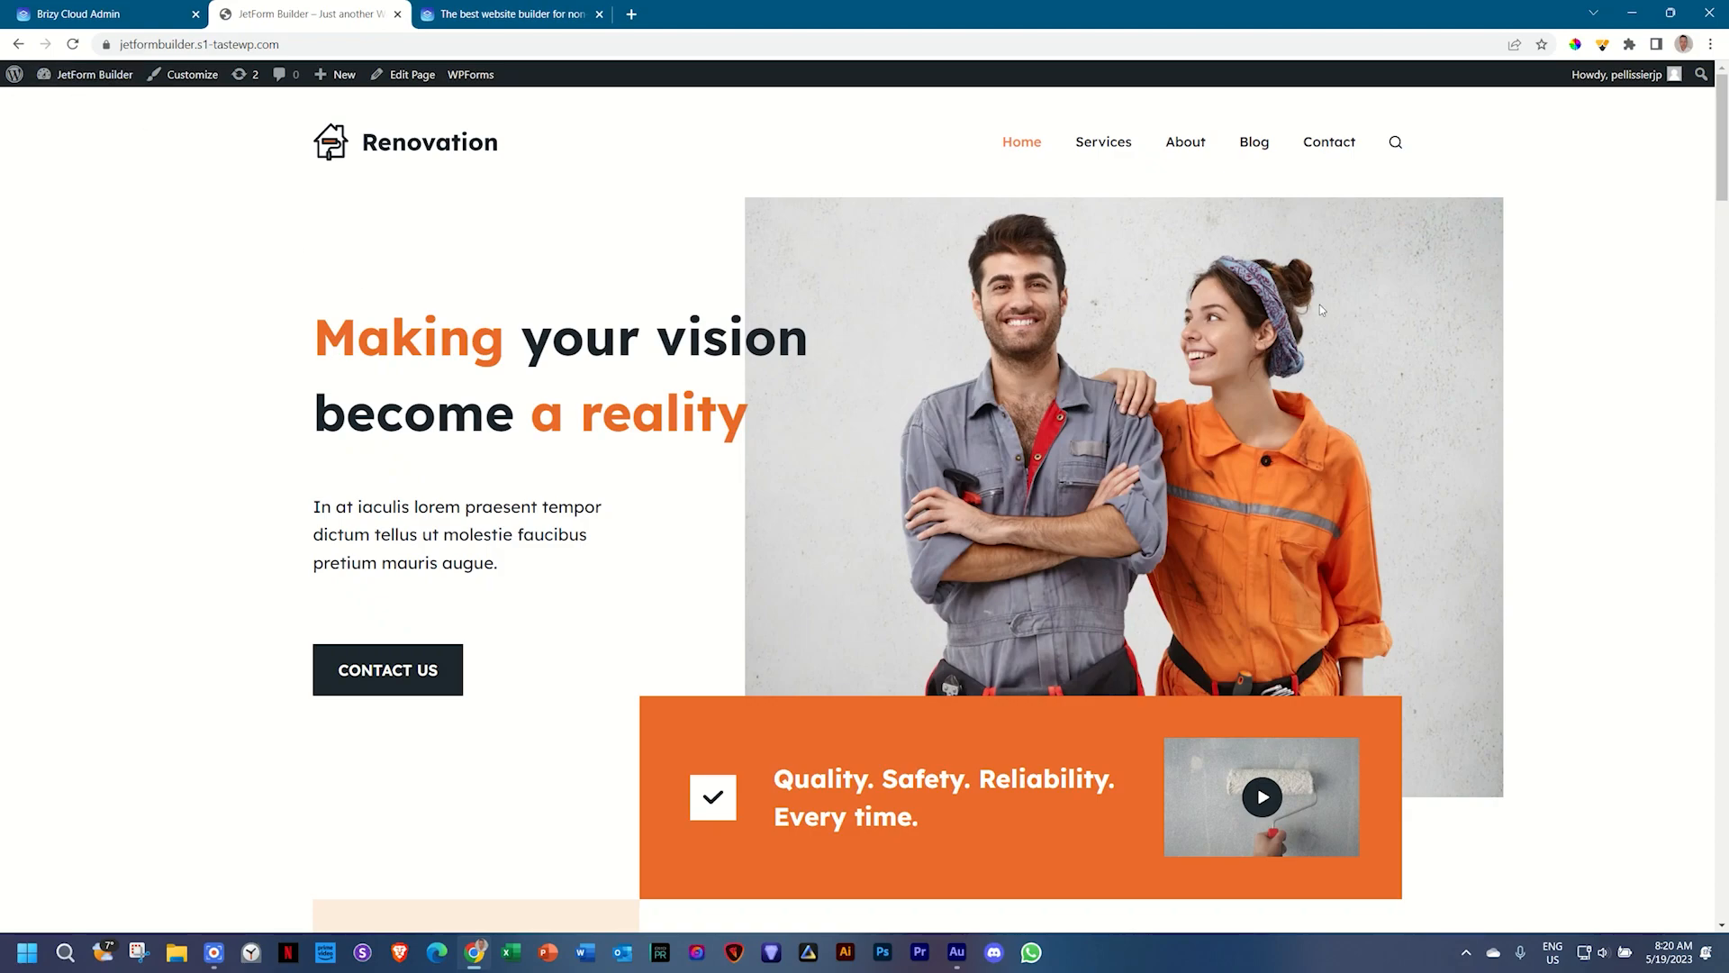
pyautogui.scroll(-3, 1418, 302)
pyautogui.scroll(-9, 1494, 275)
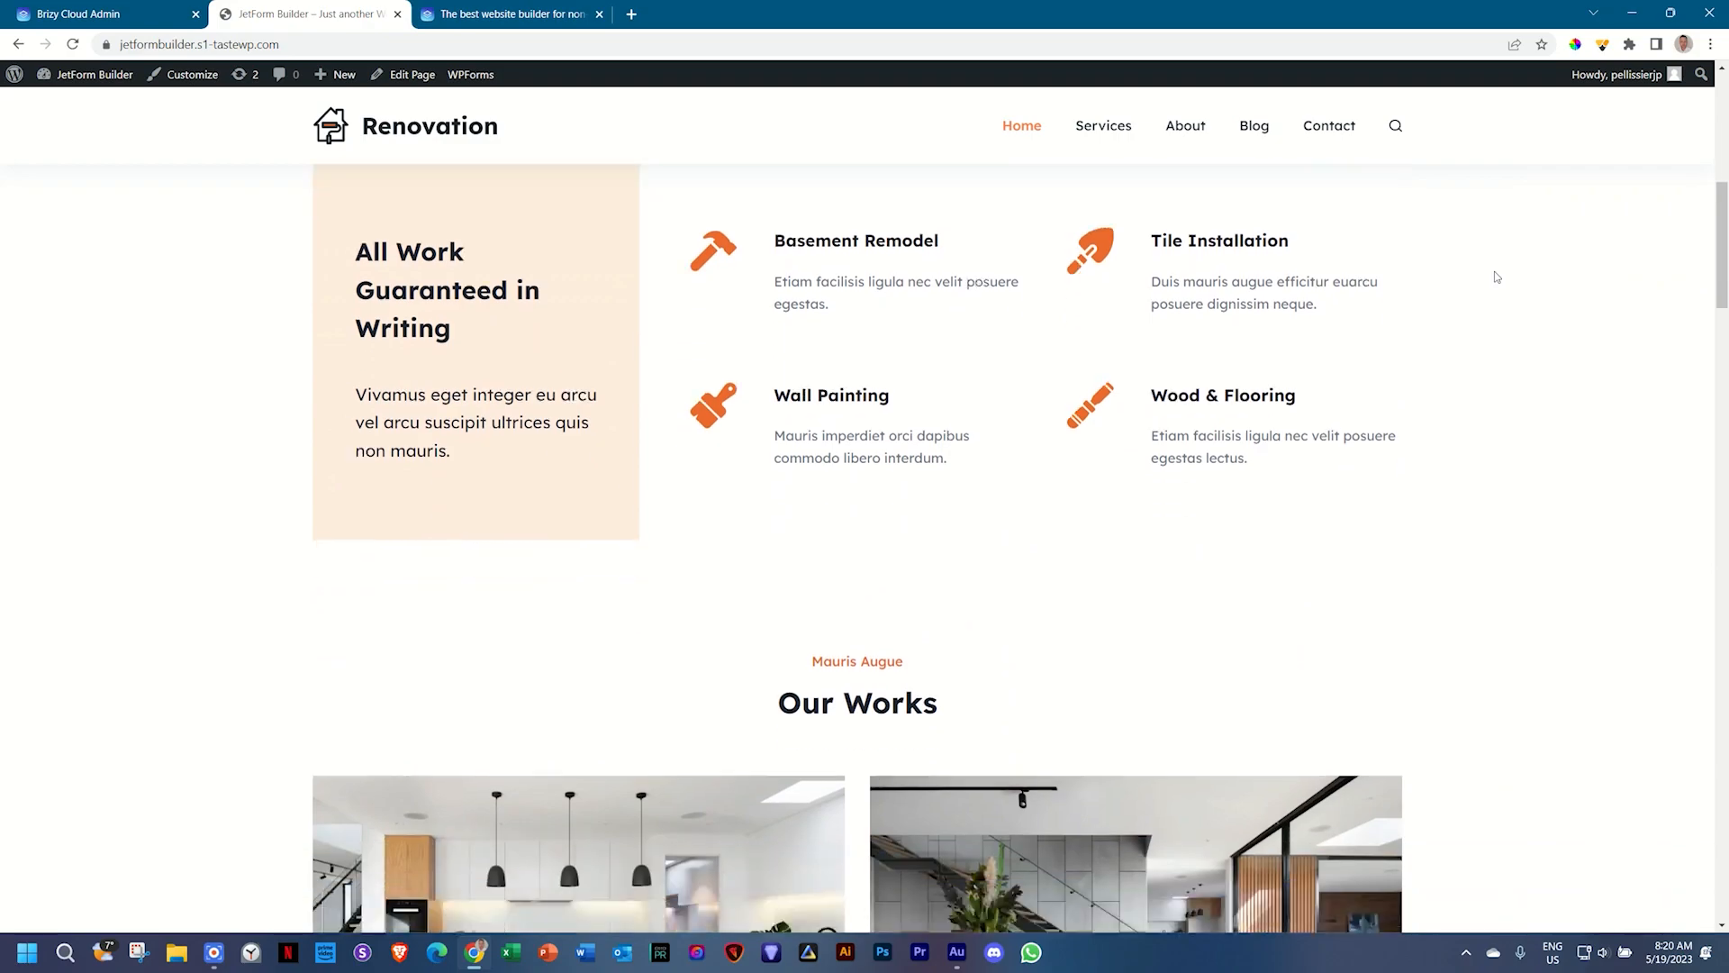
pyautogui.scroll(-2, 1494, 276)
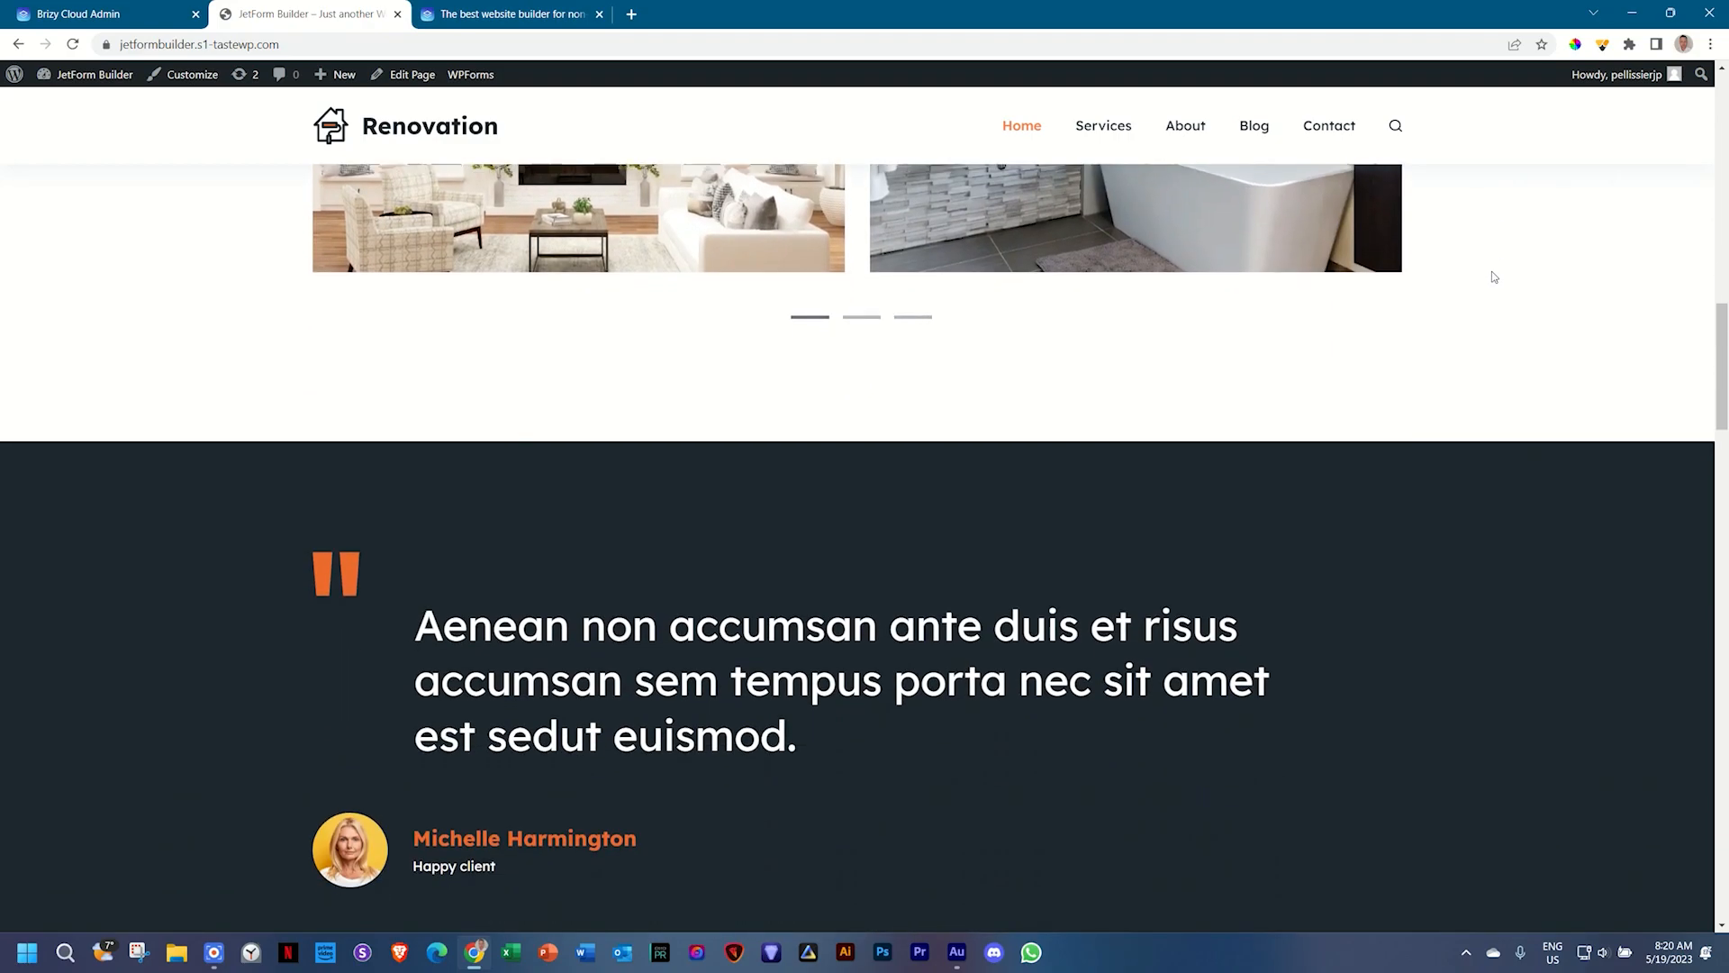
pyautogui.scroll(-6, 1494, 276)
pyautogui.scroll(-3, 1492, 278)
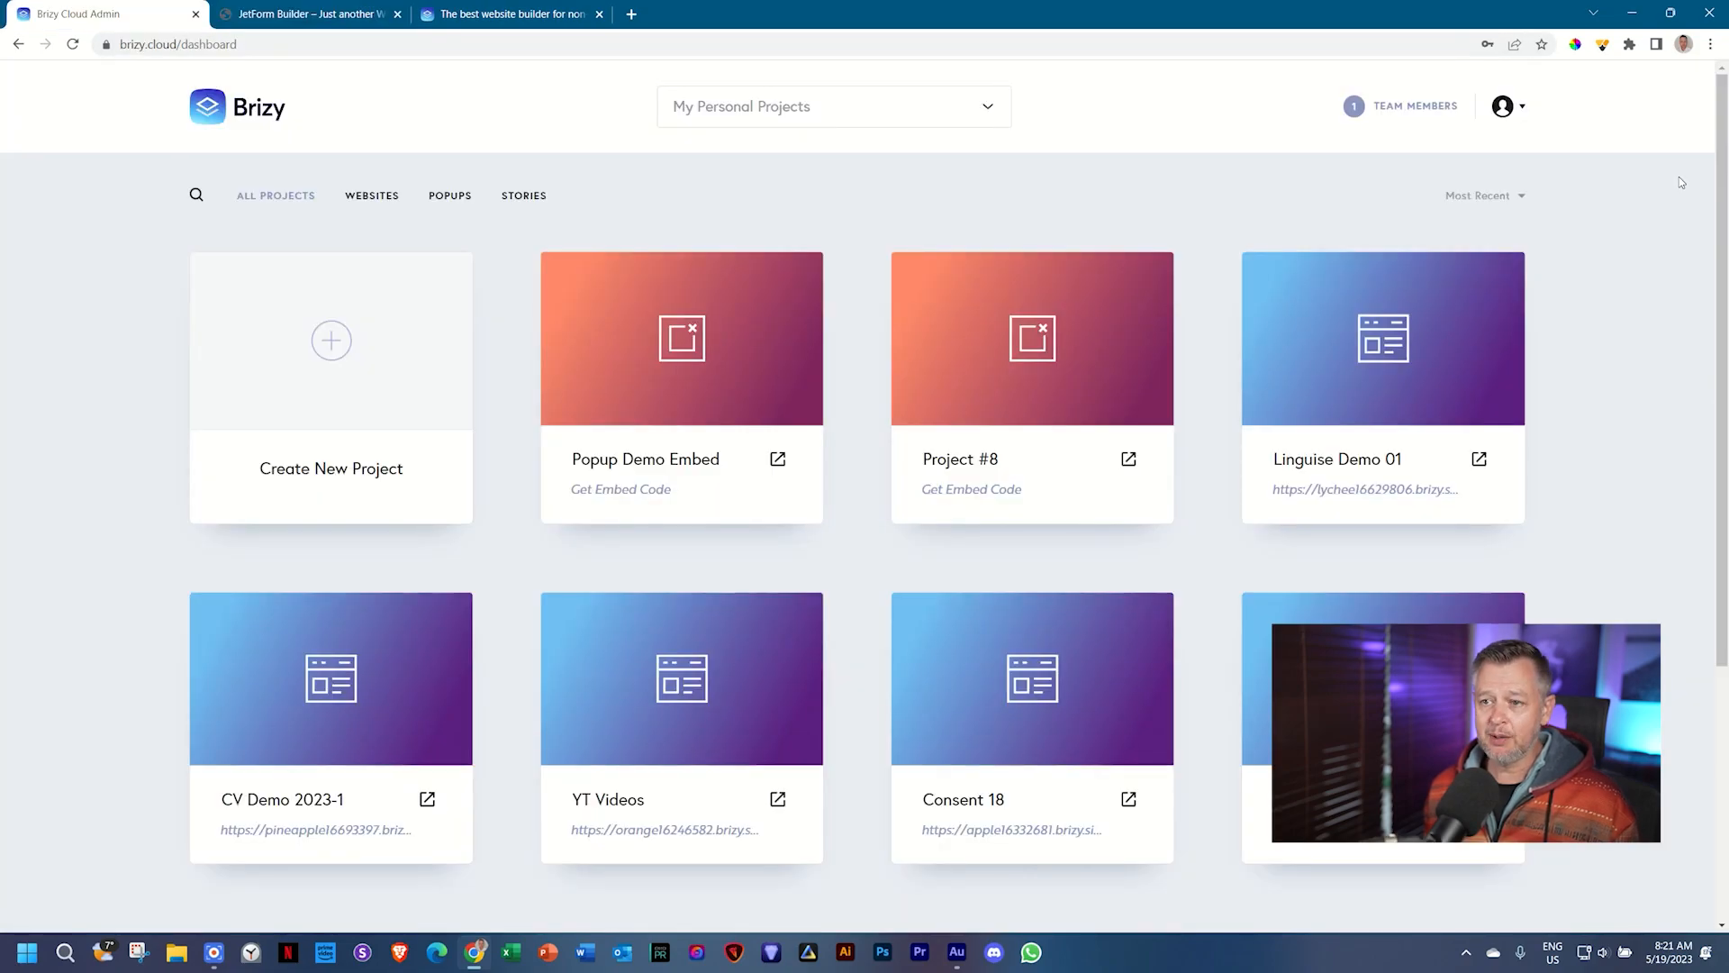
# Step: View the leads received for the Popup Demo Embed project in the Brizy dashboard and close the list
pyautogui.click(797, 272)
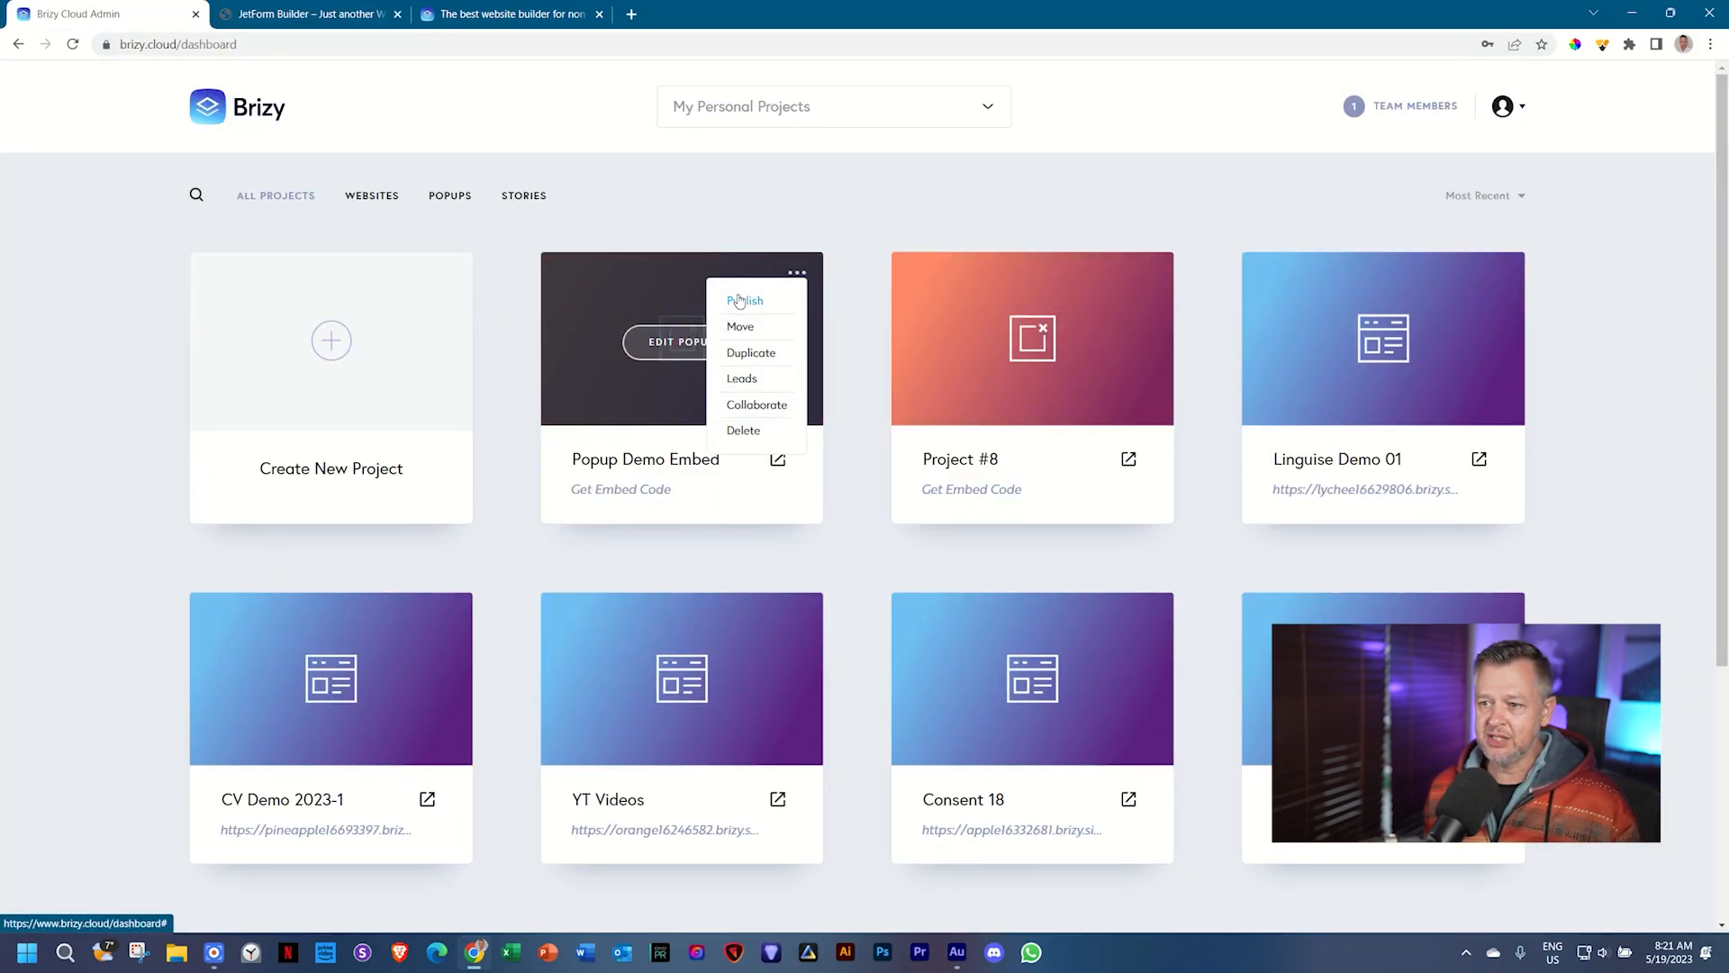
pyautogui.click(742, 379)
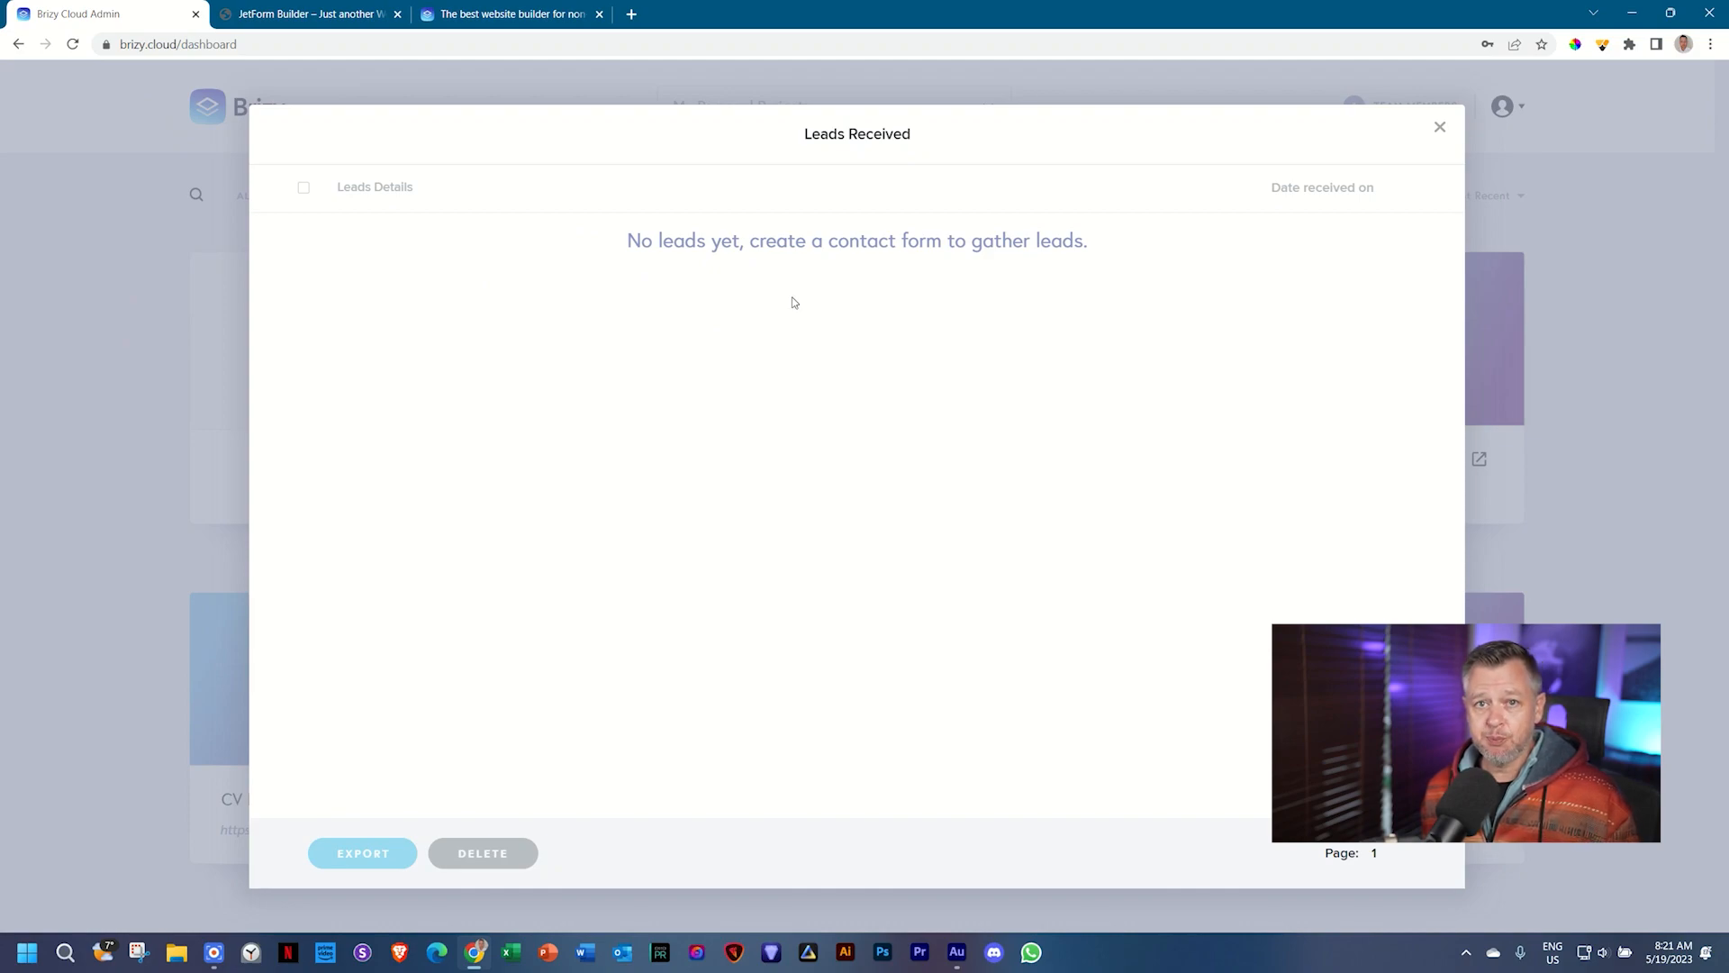
pyautogui.click(1441, 128)
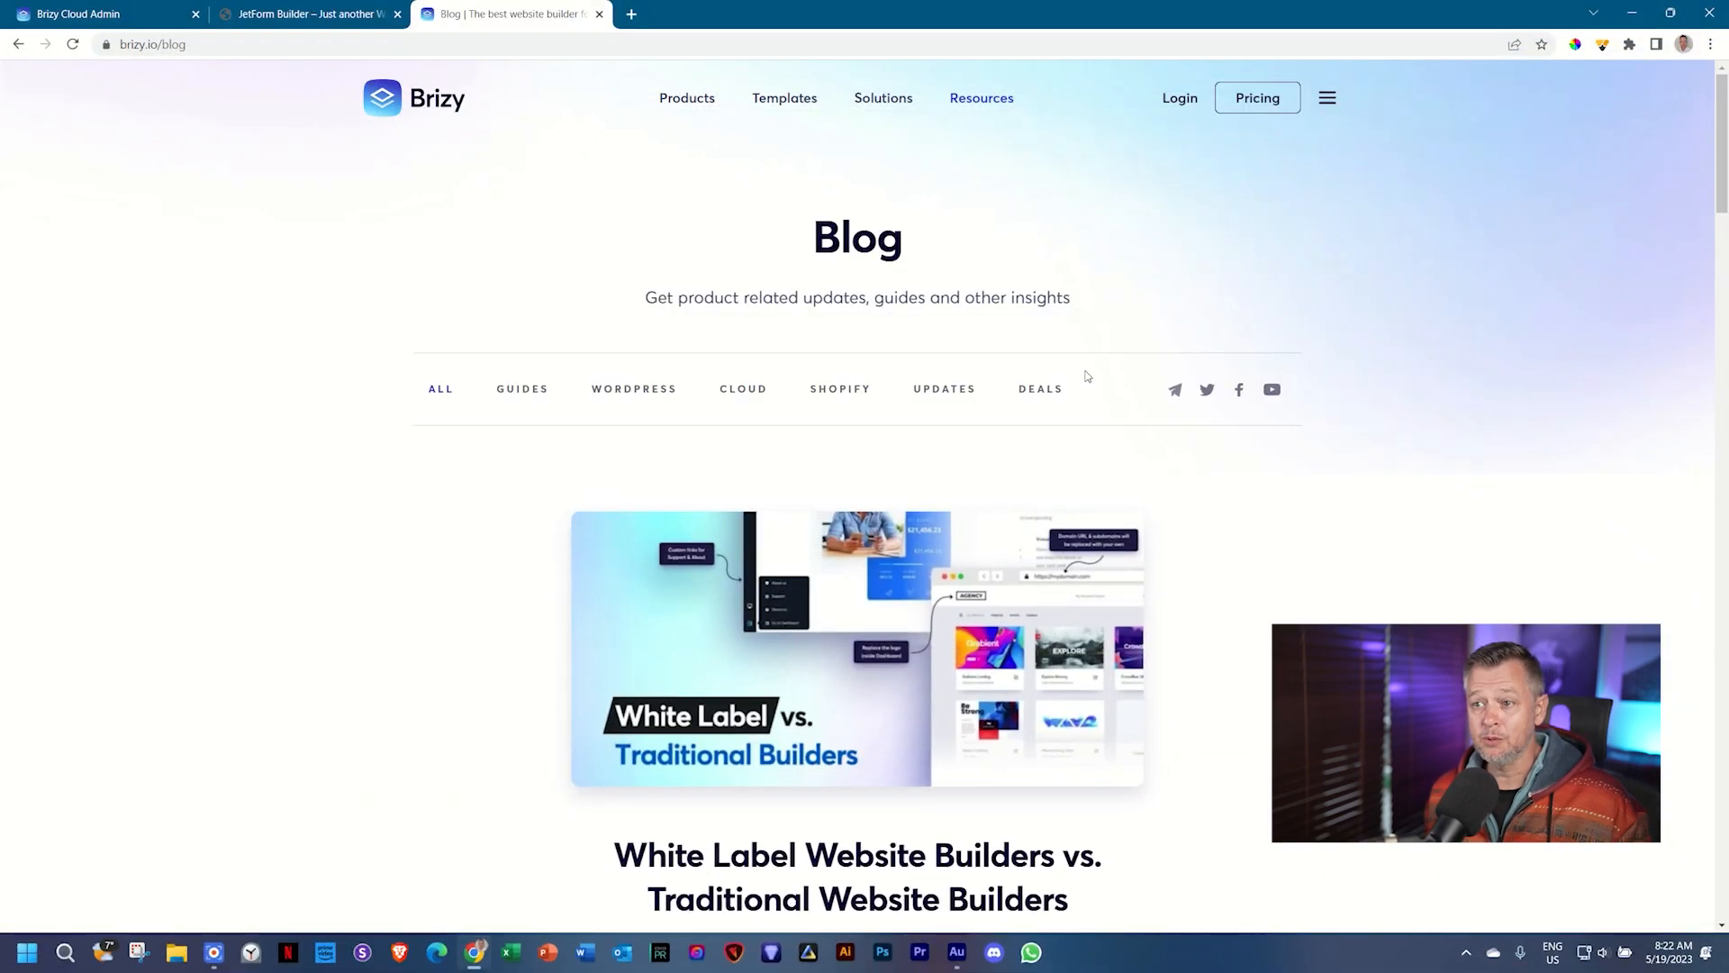
# Step: Find the article "How Can I Create a Custom Popup Using a Popup Builder" on the Brizy blog and open it
pyautogui.scroll(-15, 1087, 375)
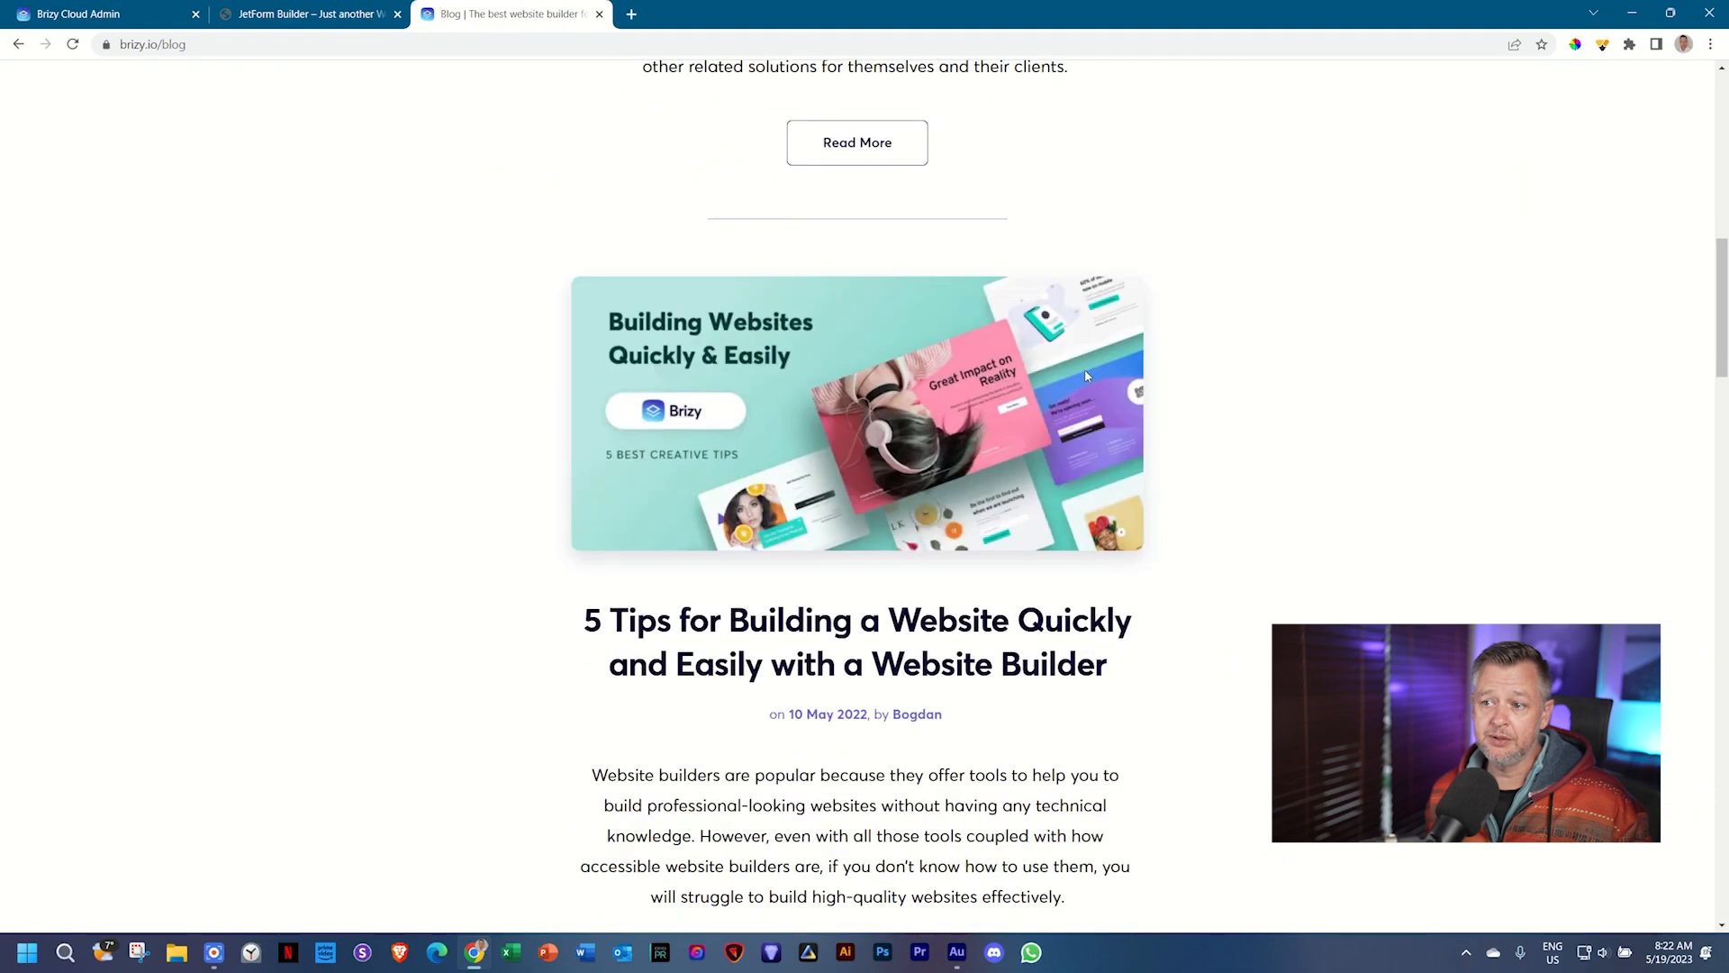
pyautogui.scroll(-15, 1087, 376)
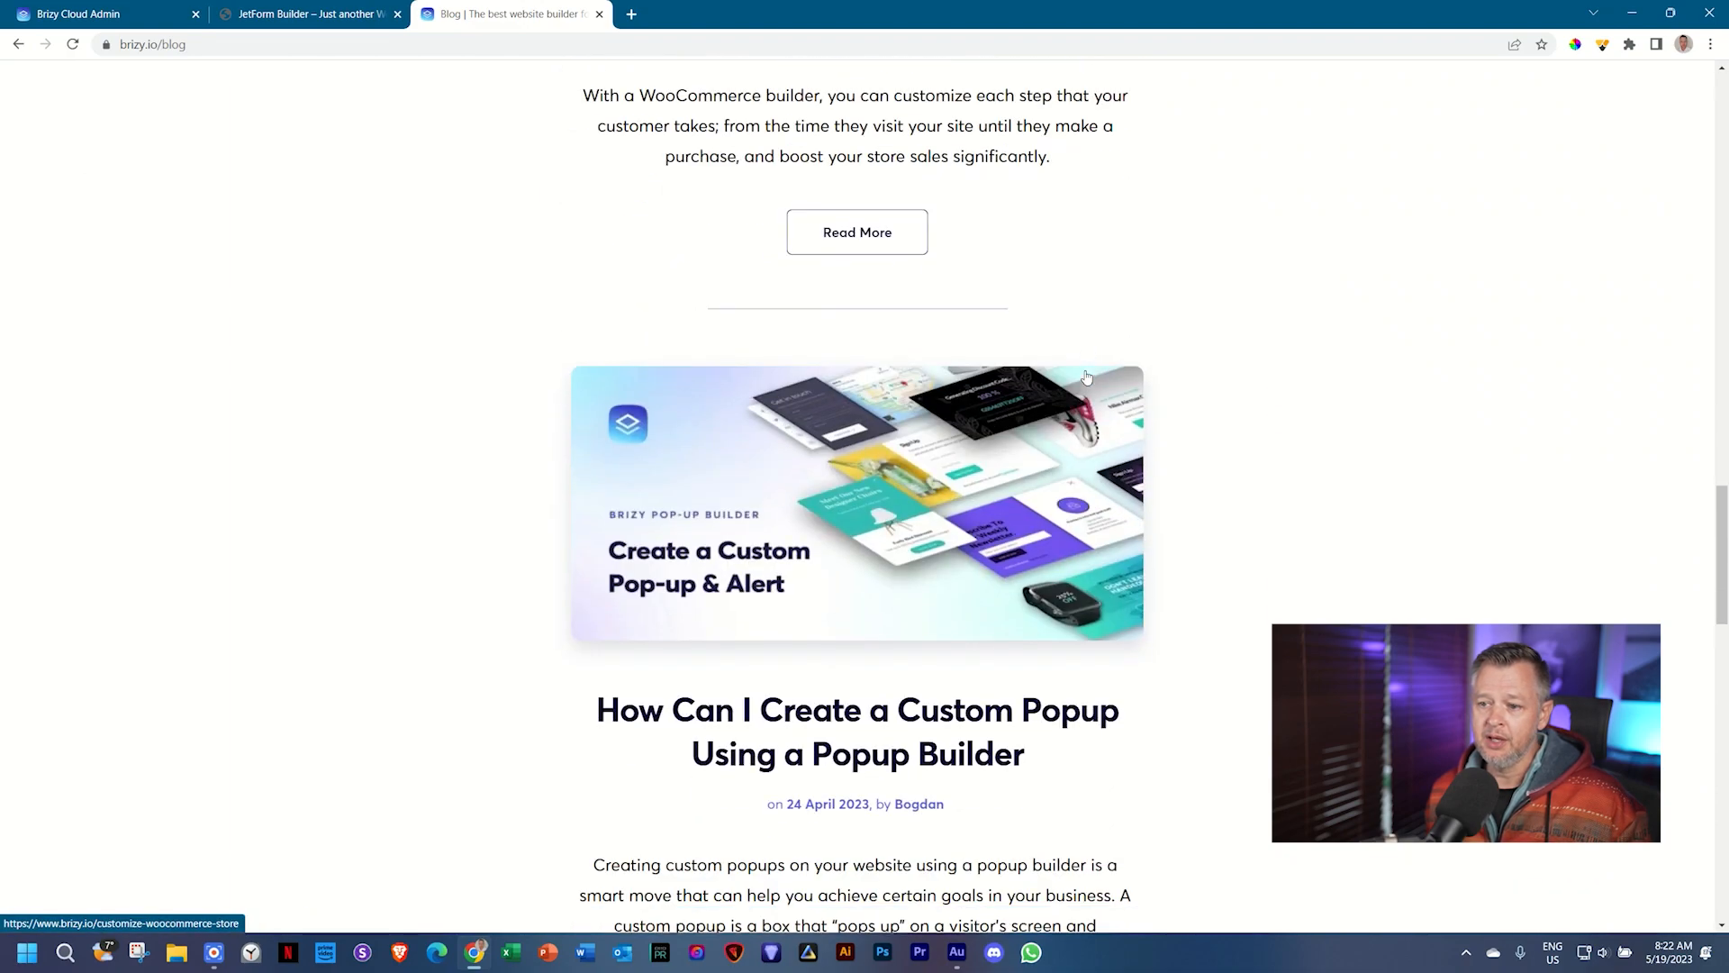
pyautogui.scroll(1, 1087, 375)
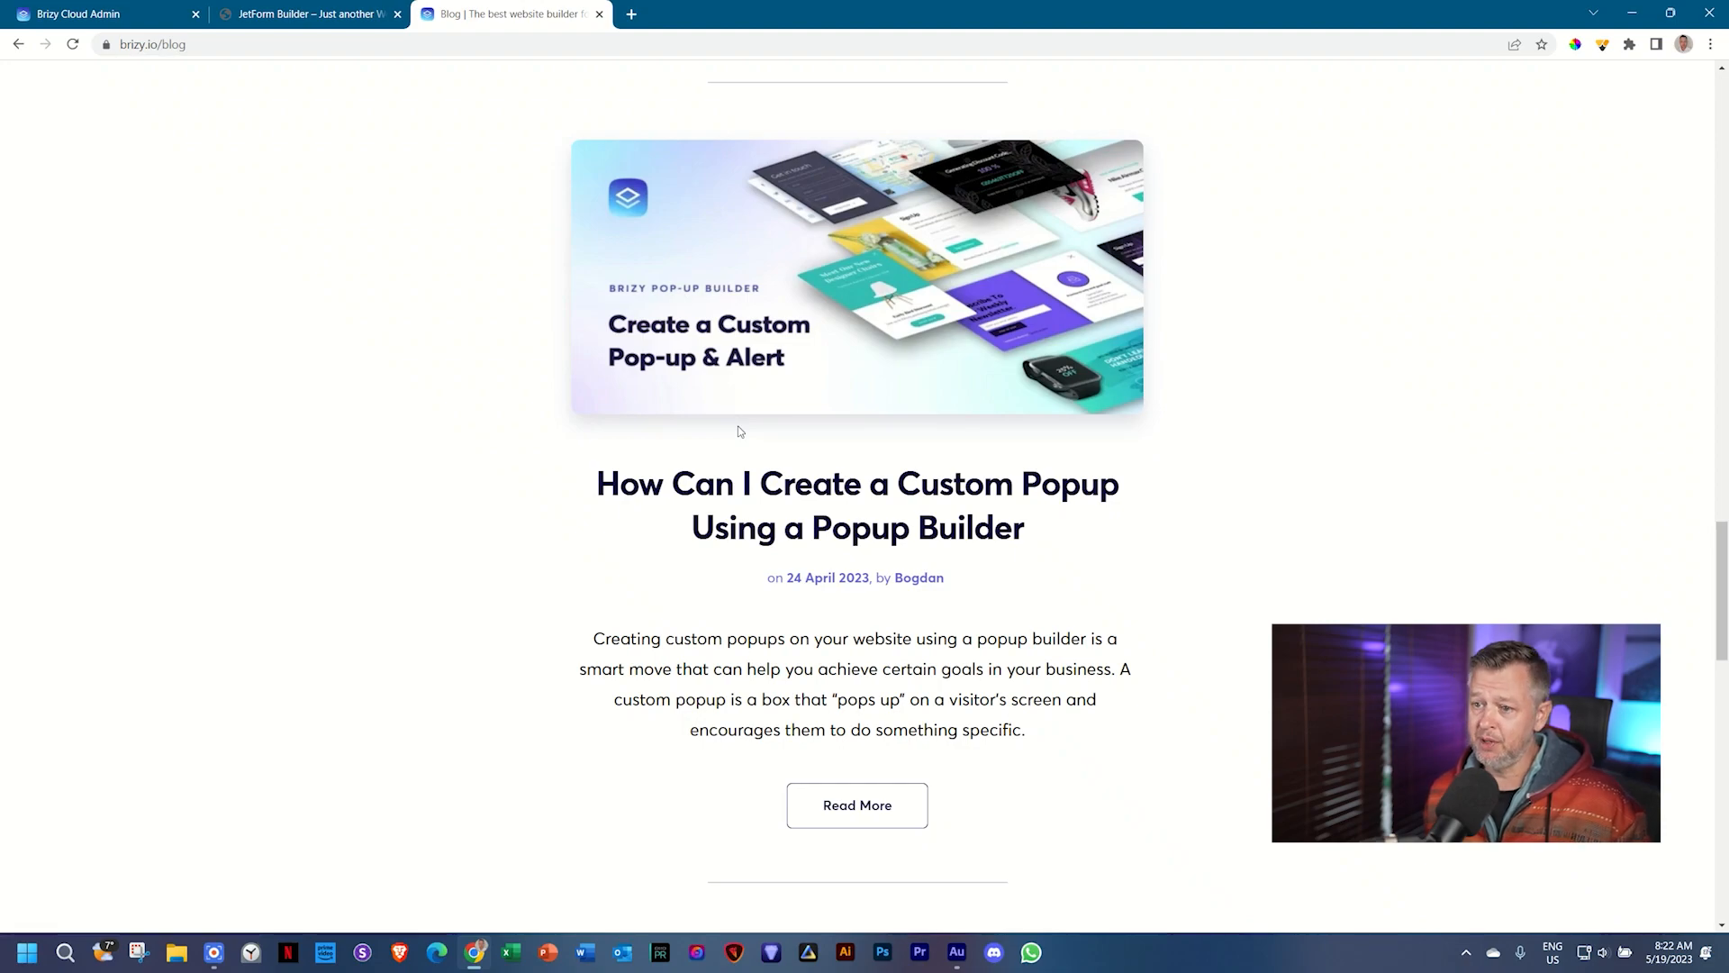
pyautogui.click(814, 500)
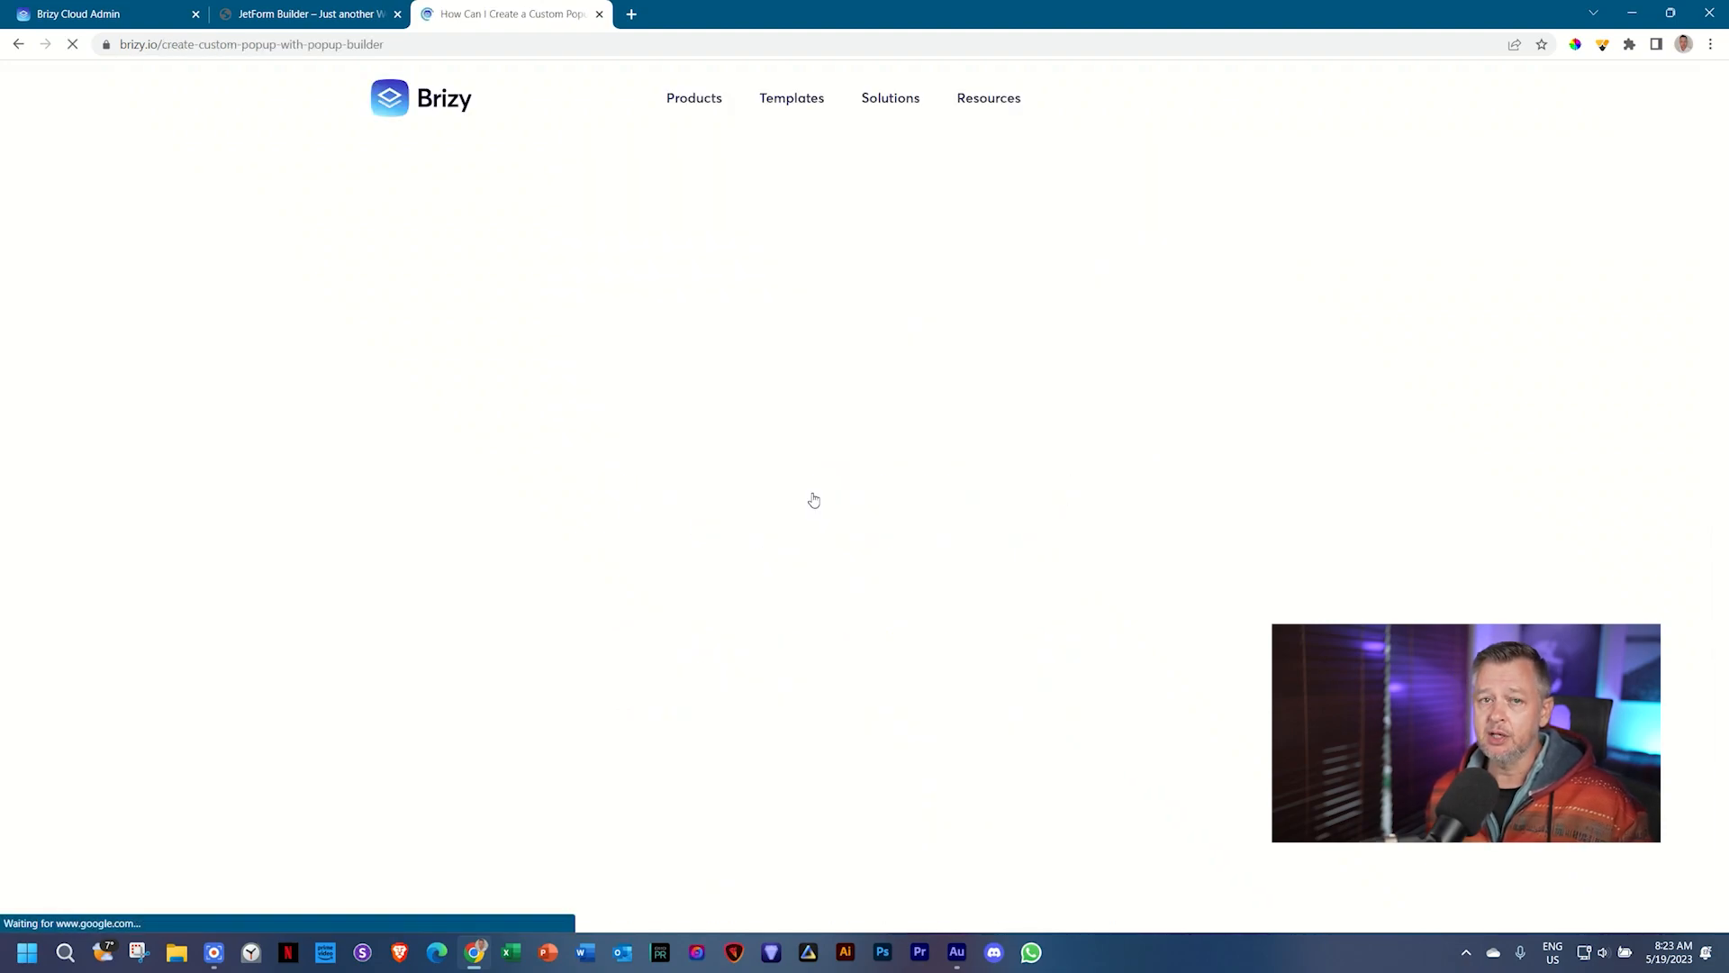
# Step: Read through the custom popup article to its tips on high-converting popups and stating the offer clearly
pyautogui.scroll(-10, 814, 500)
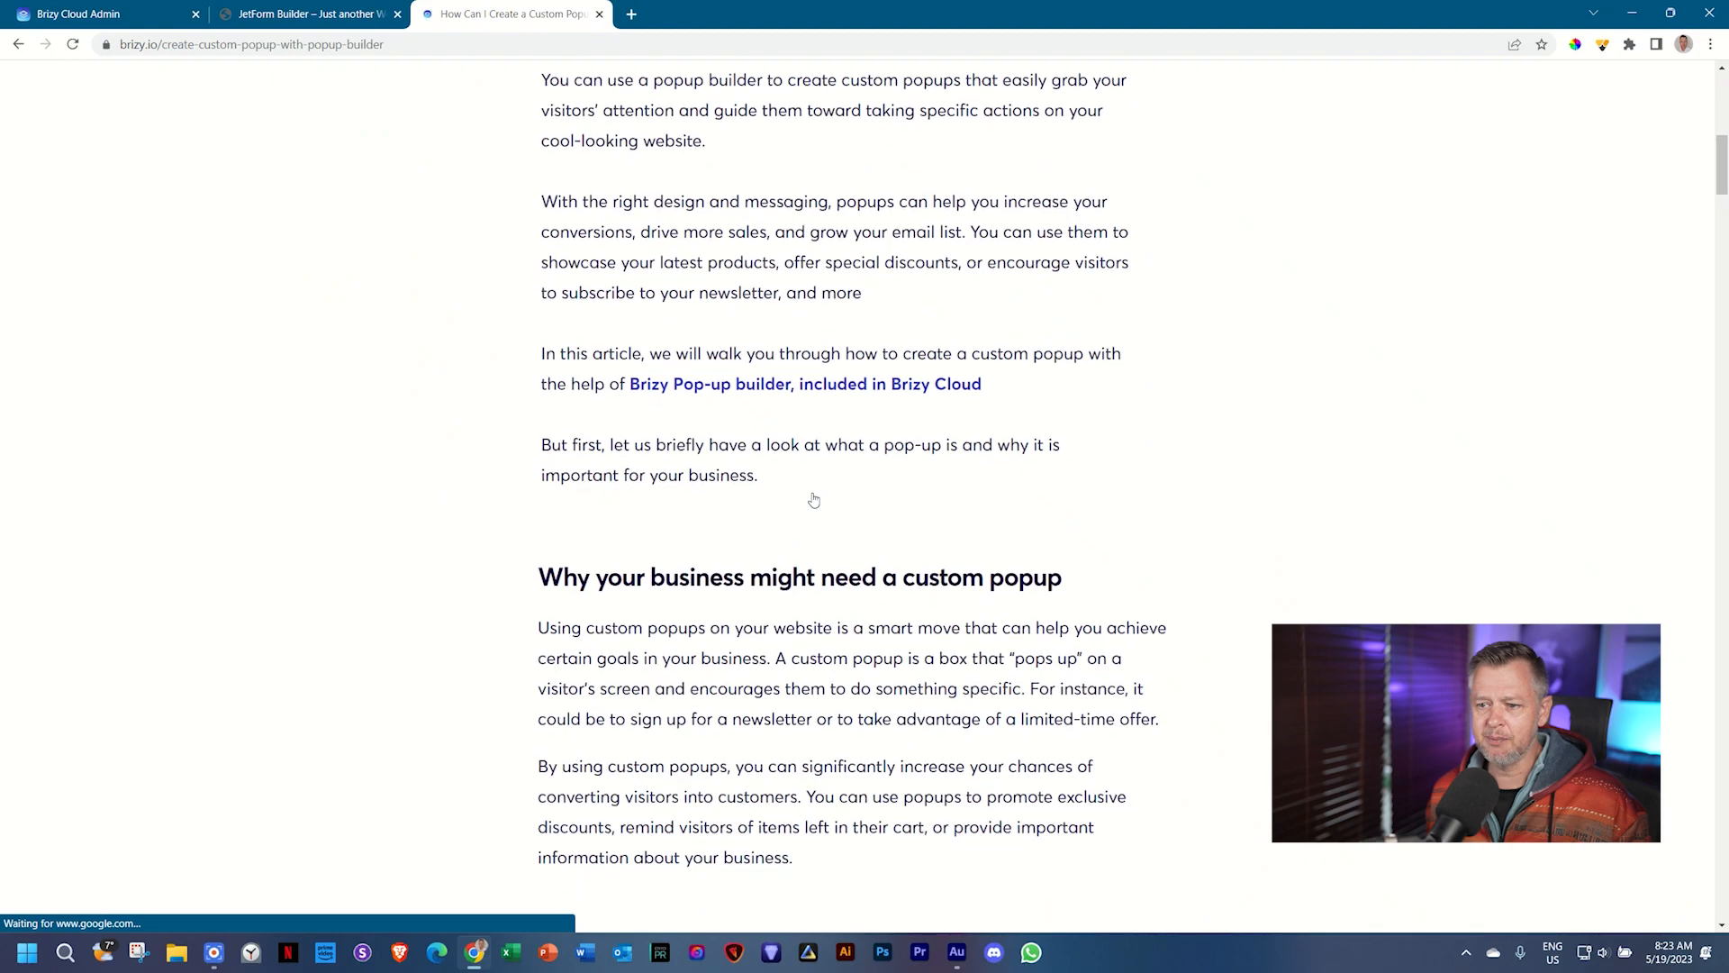
pyautogui.scroll(-10, 814, 499)
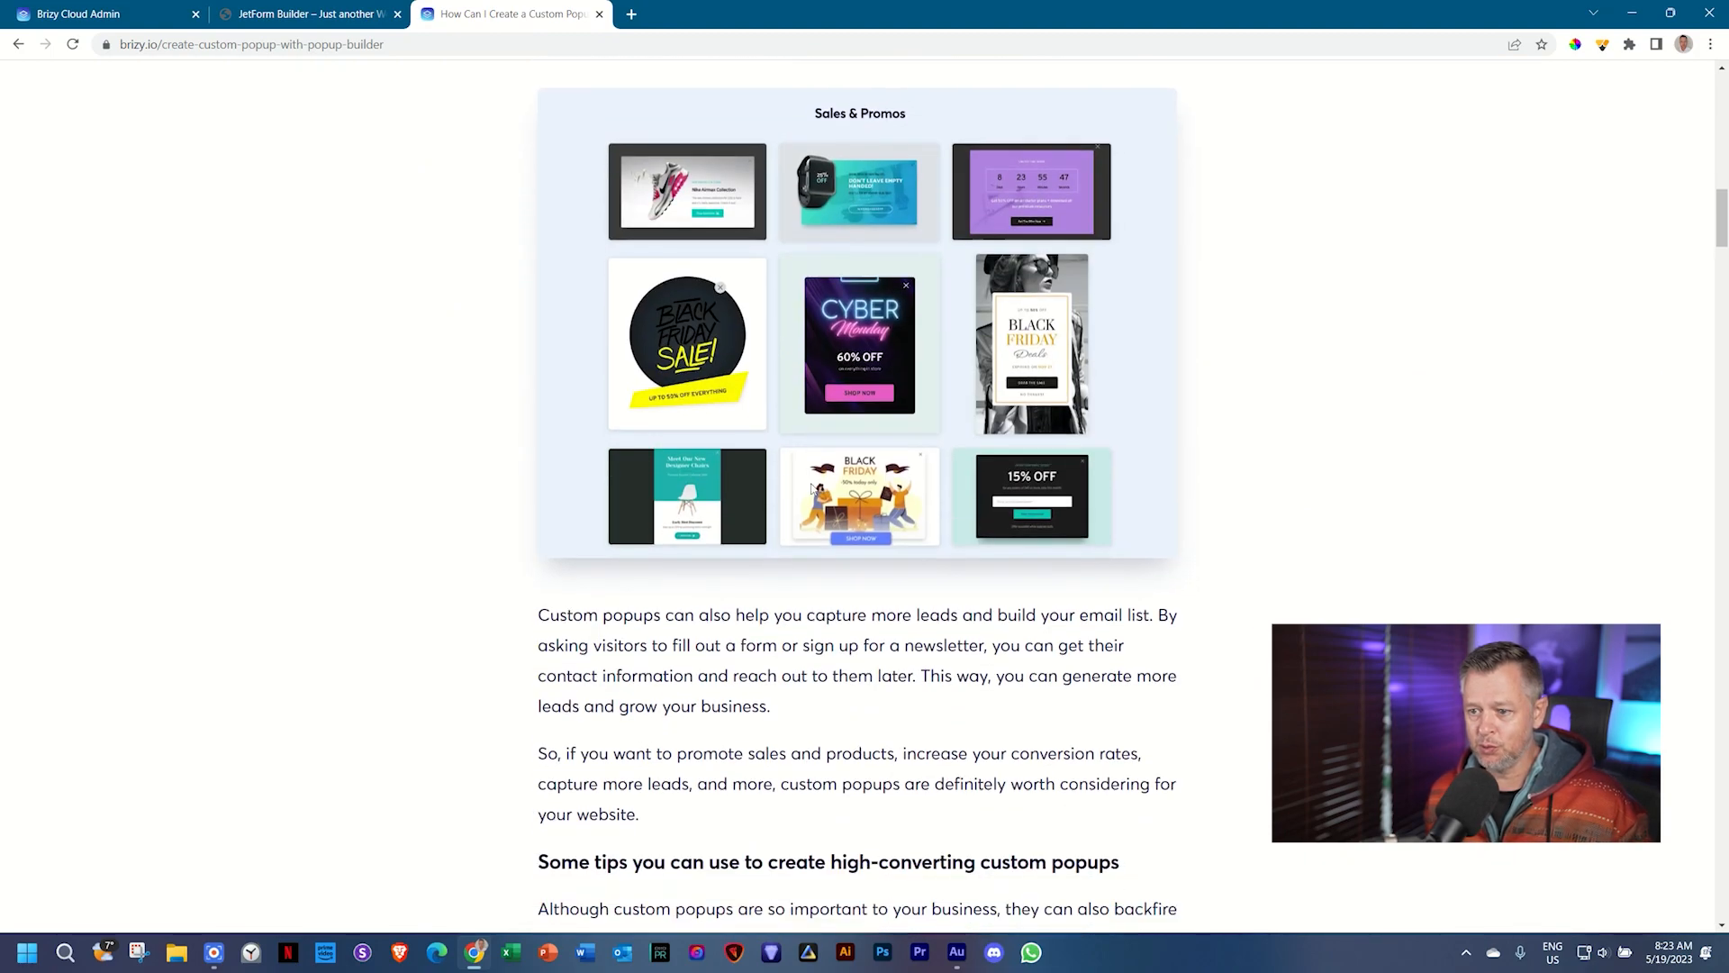
pyautogui.scroll(-4, 813, 489)
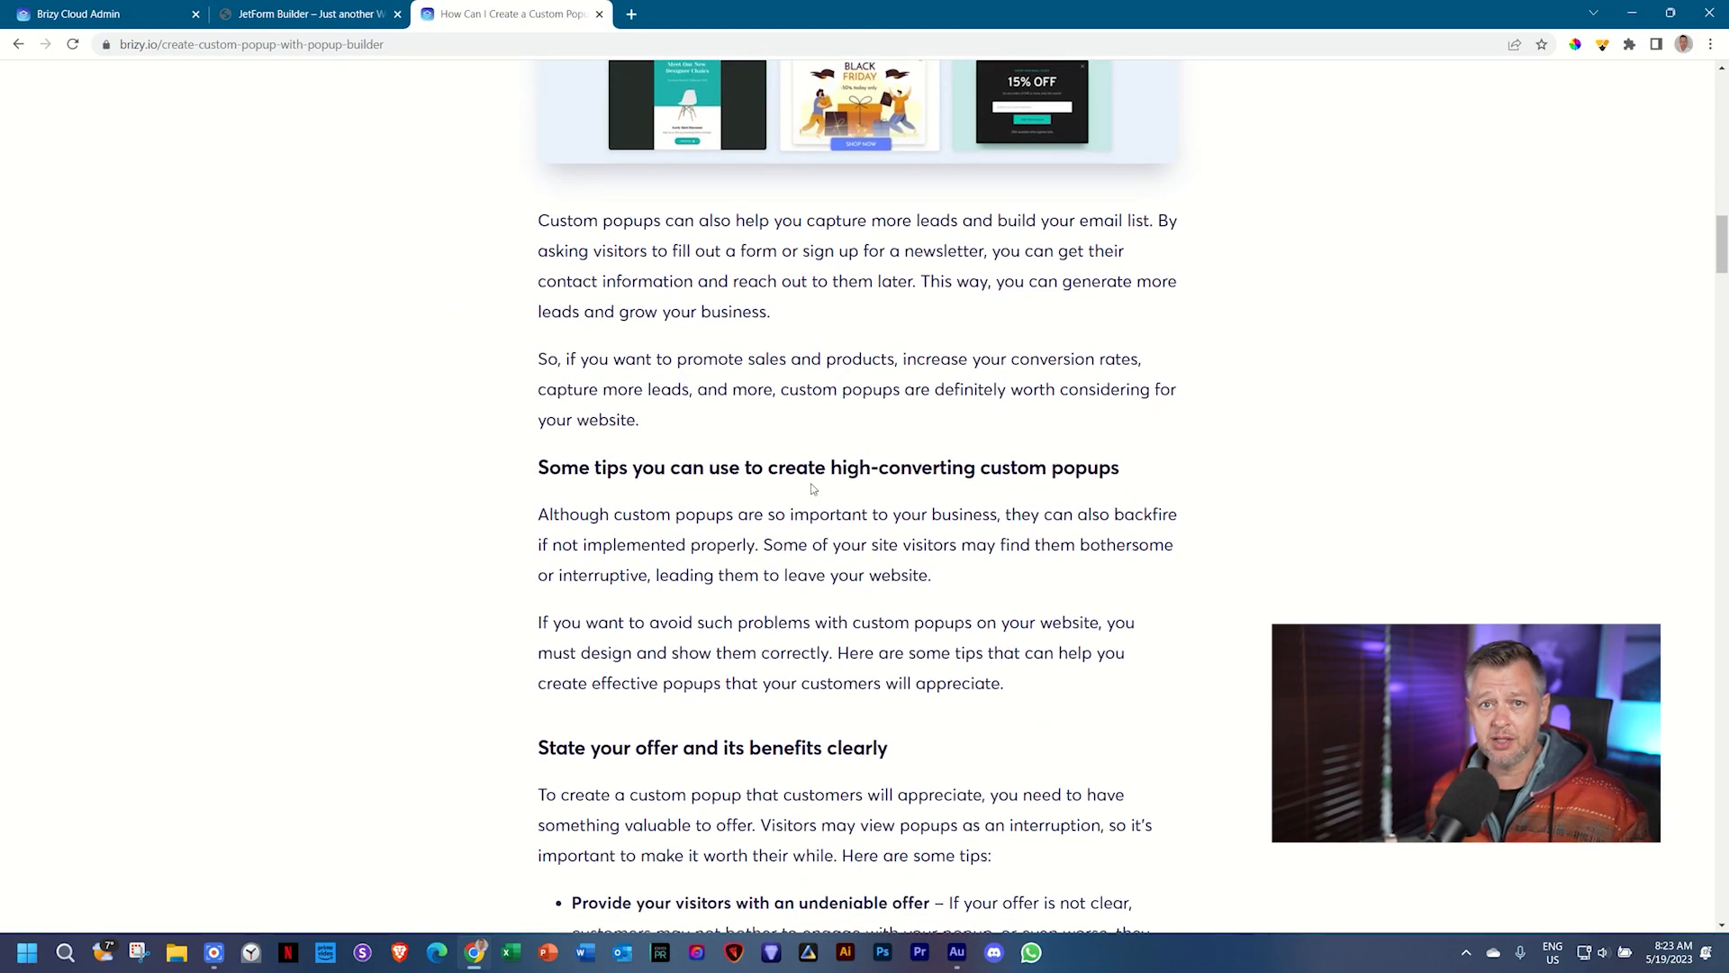
pyautogui.scroll(-4, 814, 489)
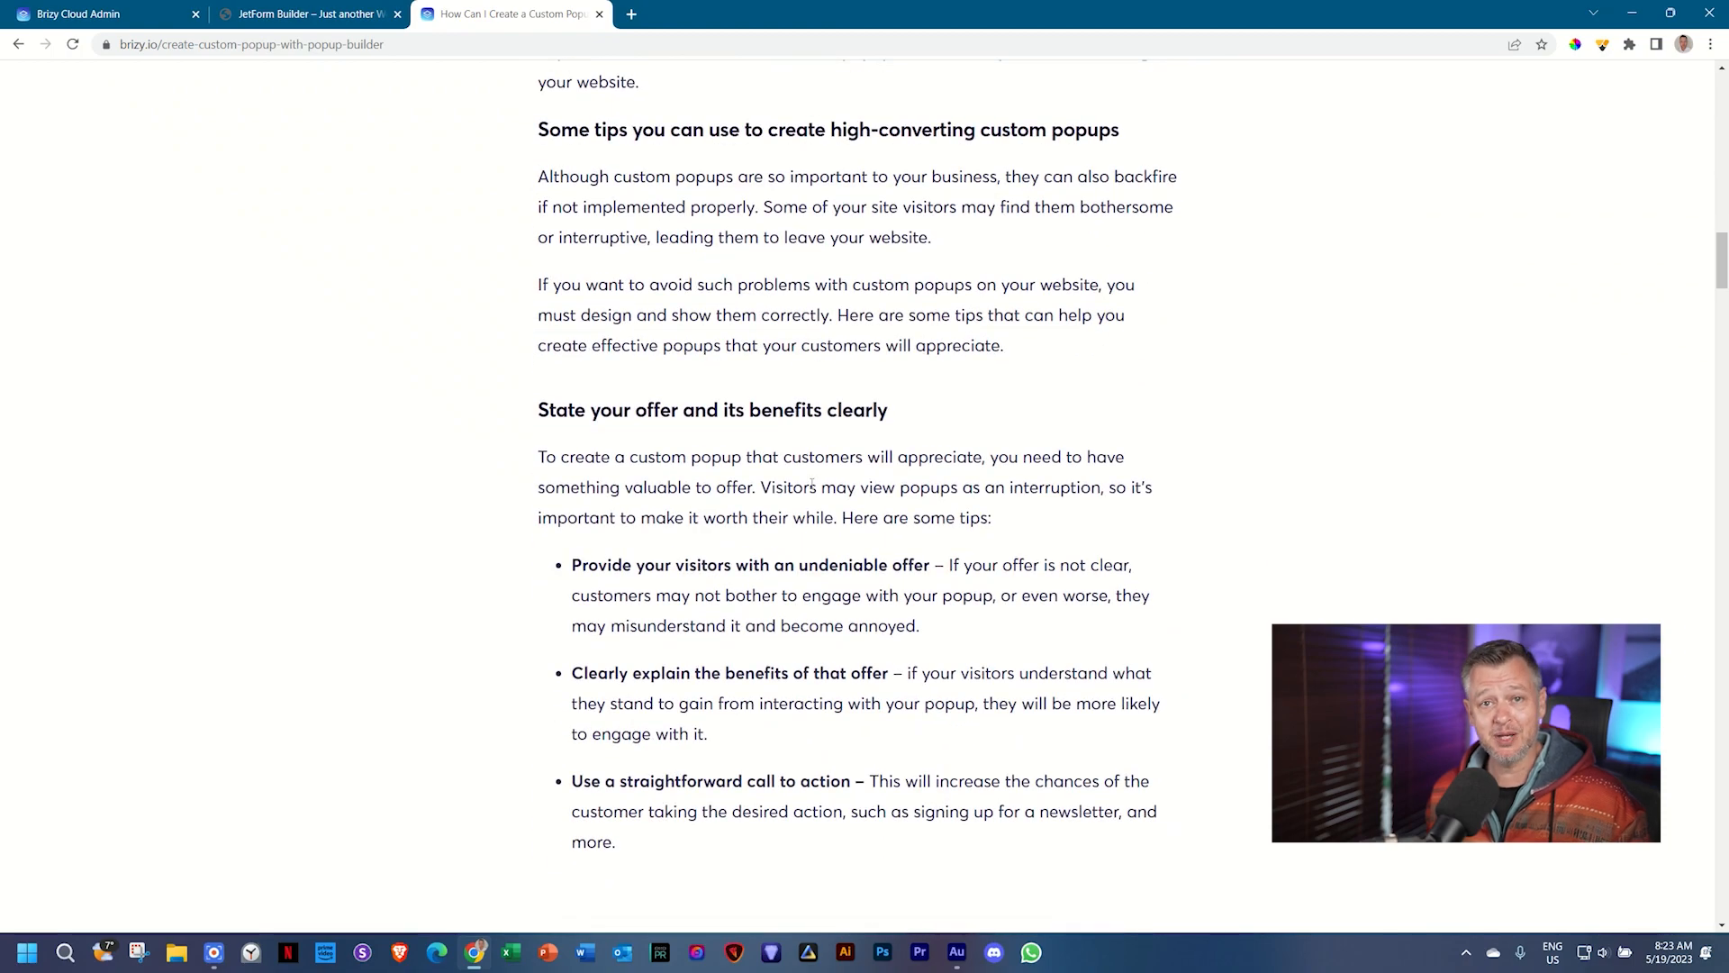